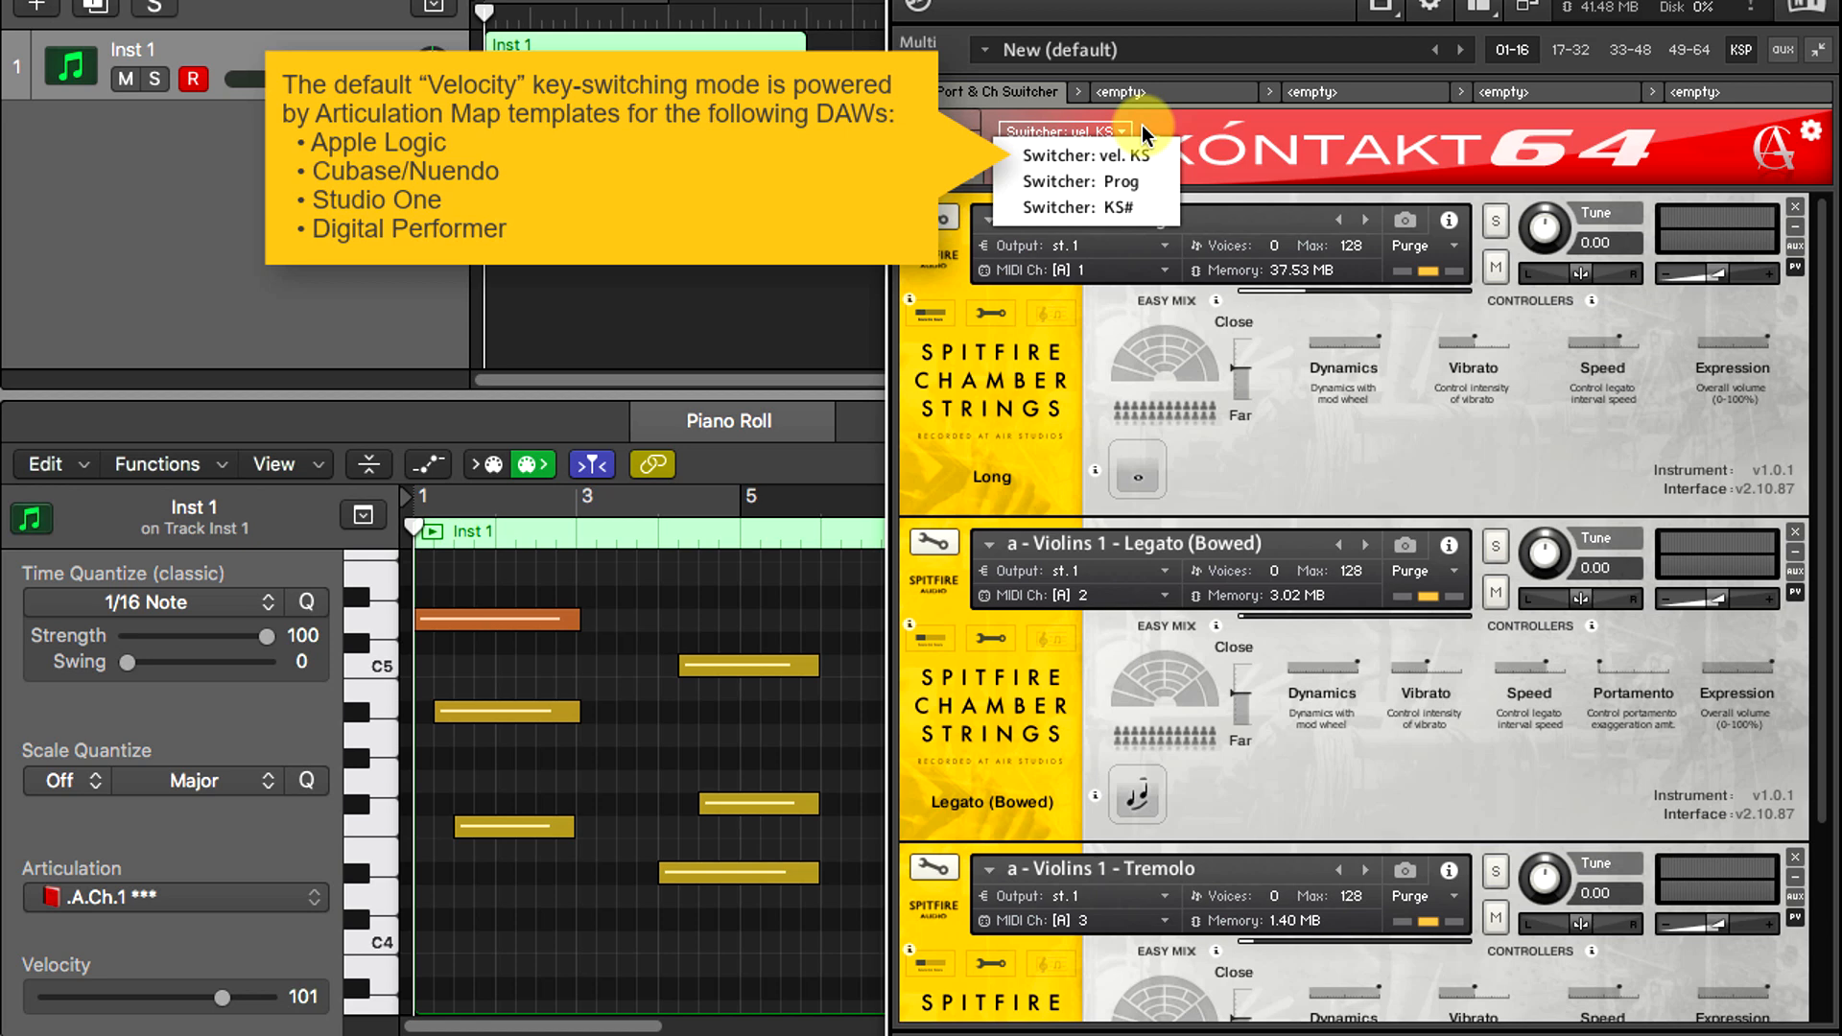
- Try the Prog and KS# switcher modes in the MIDI Port & Ch Switcher script
{"action": "left_click", "coordinate": [1120, 181]}
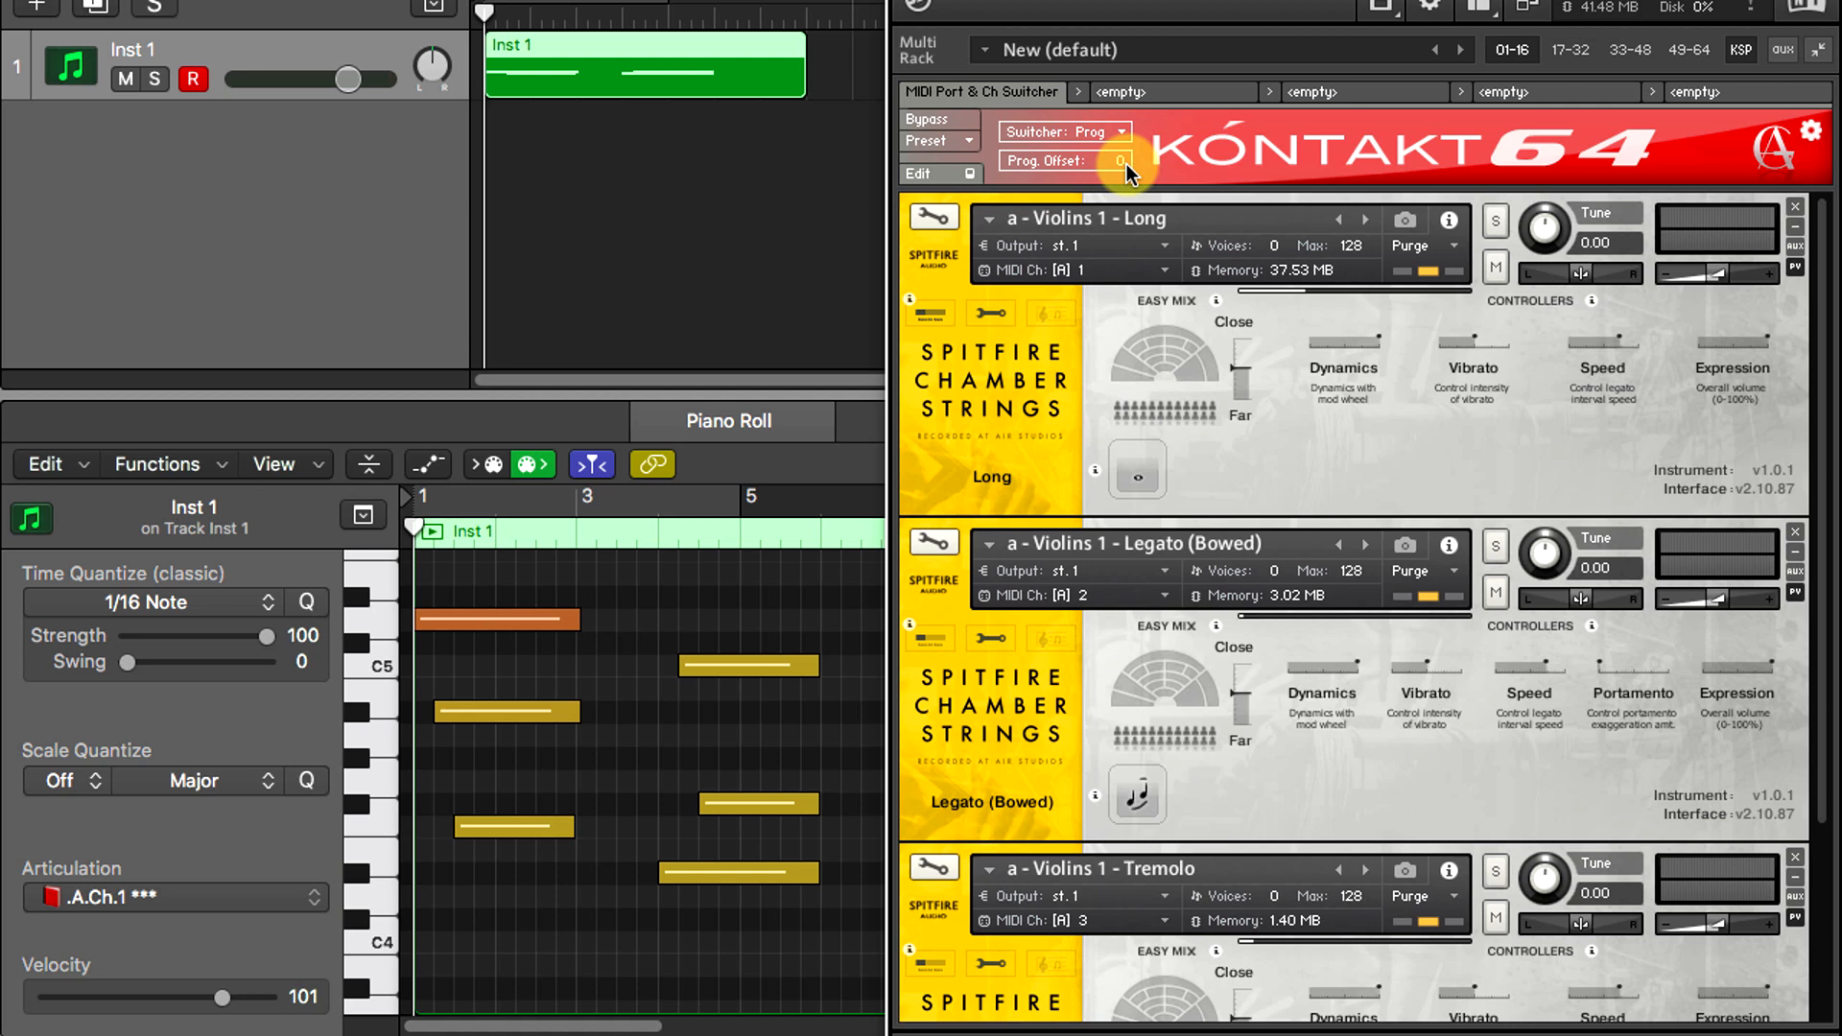
{"action": "left_click", "coordinate": [1124, 129]}
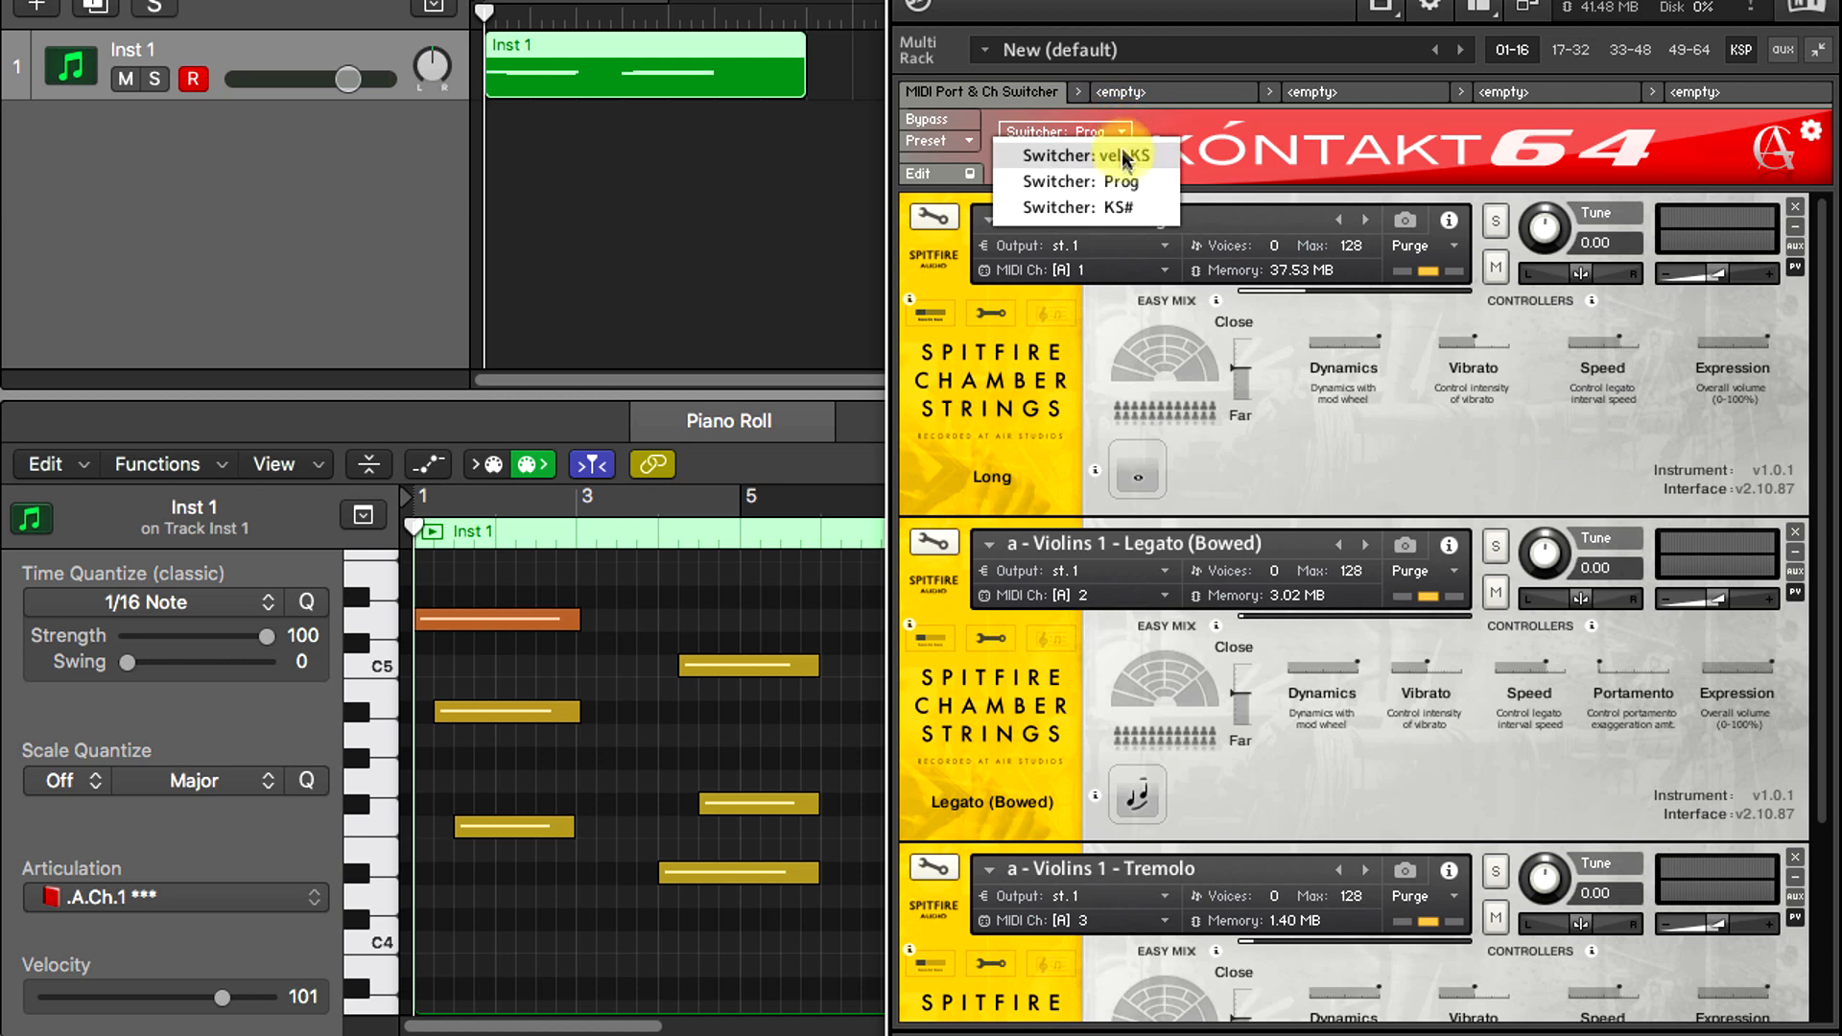
{"action": "left_click", "coordinate": [1115, 205]}
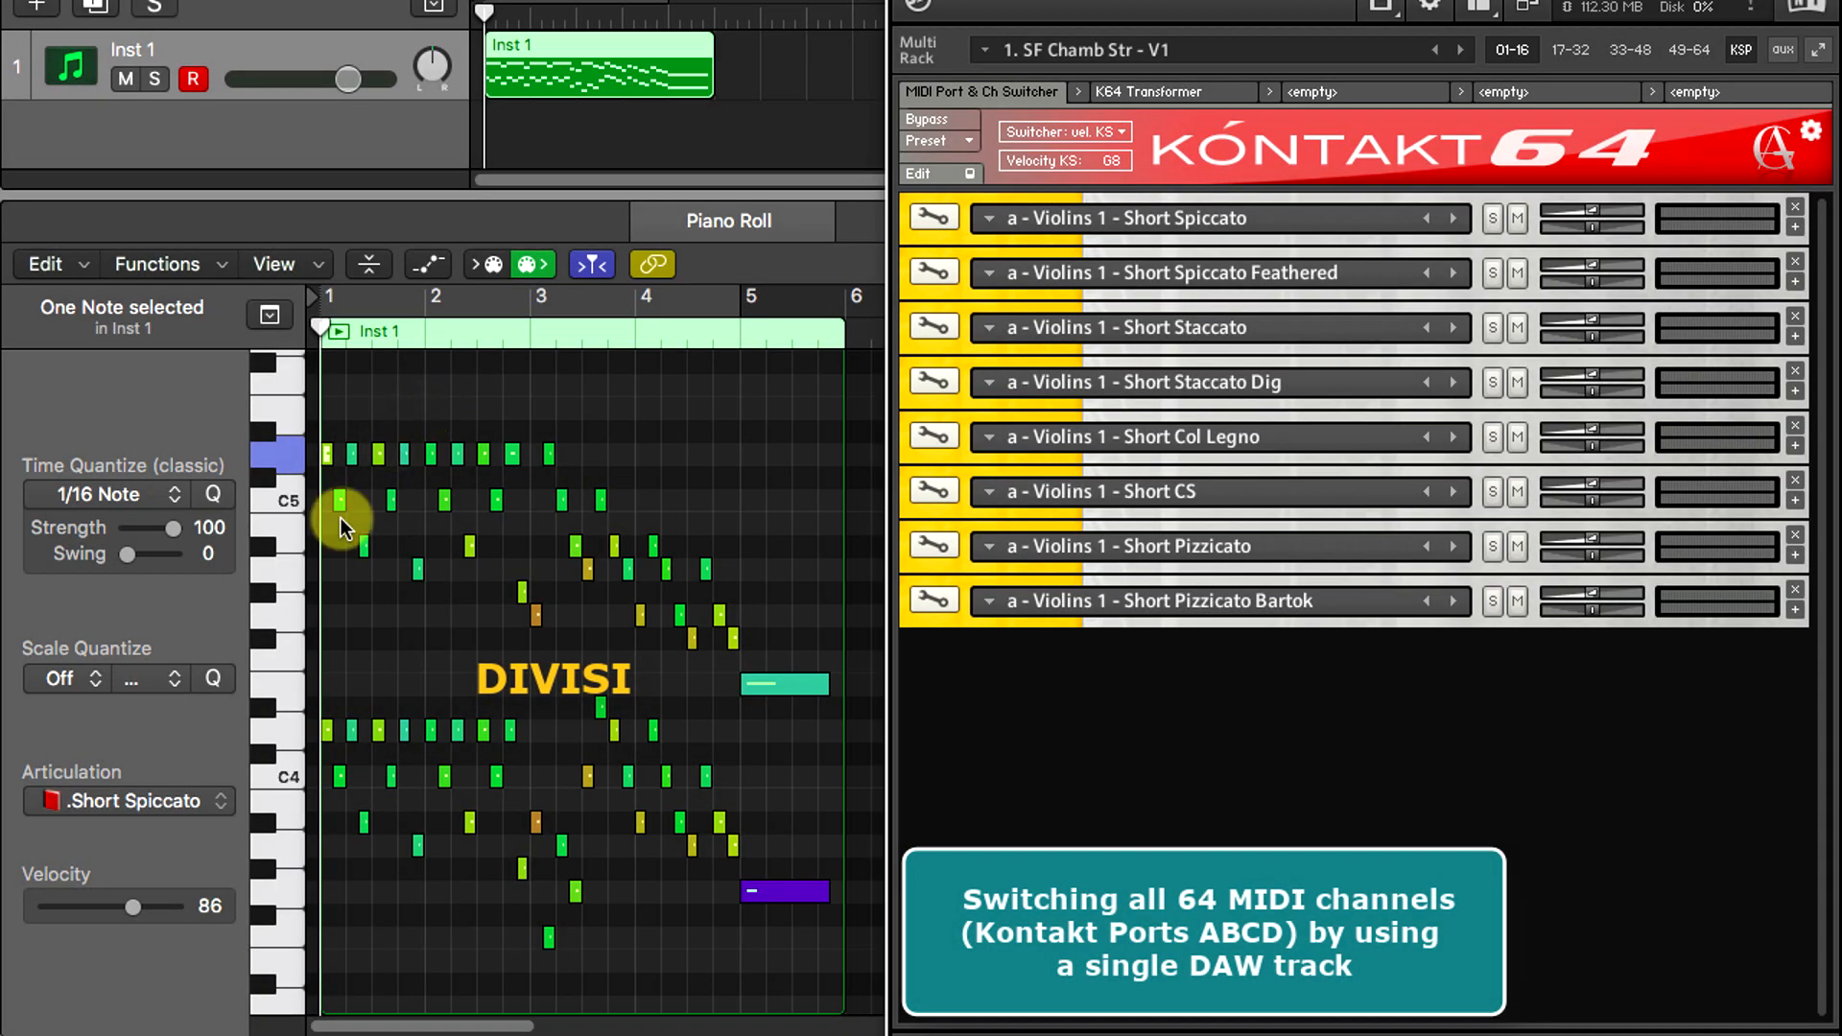
- Look through the articulation list available for the selected Short Spiccato note, from the short patches down to the tremolos, and close it
{"action": "left_click", "coordinate": [146, 802]}
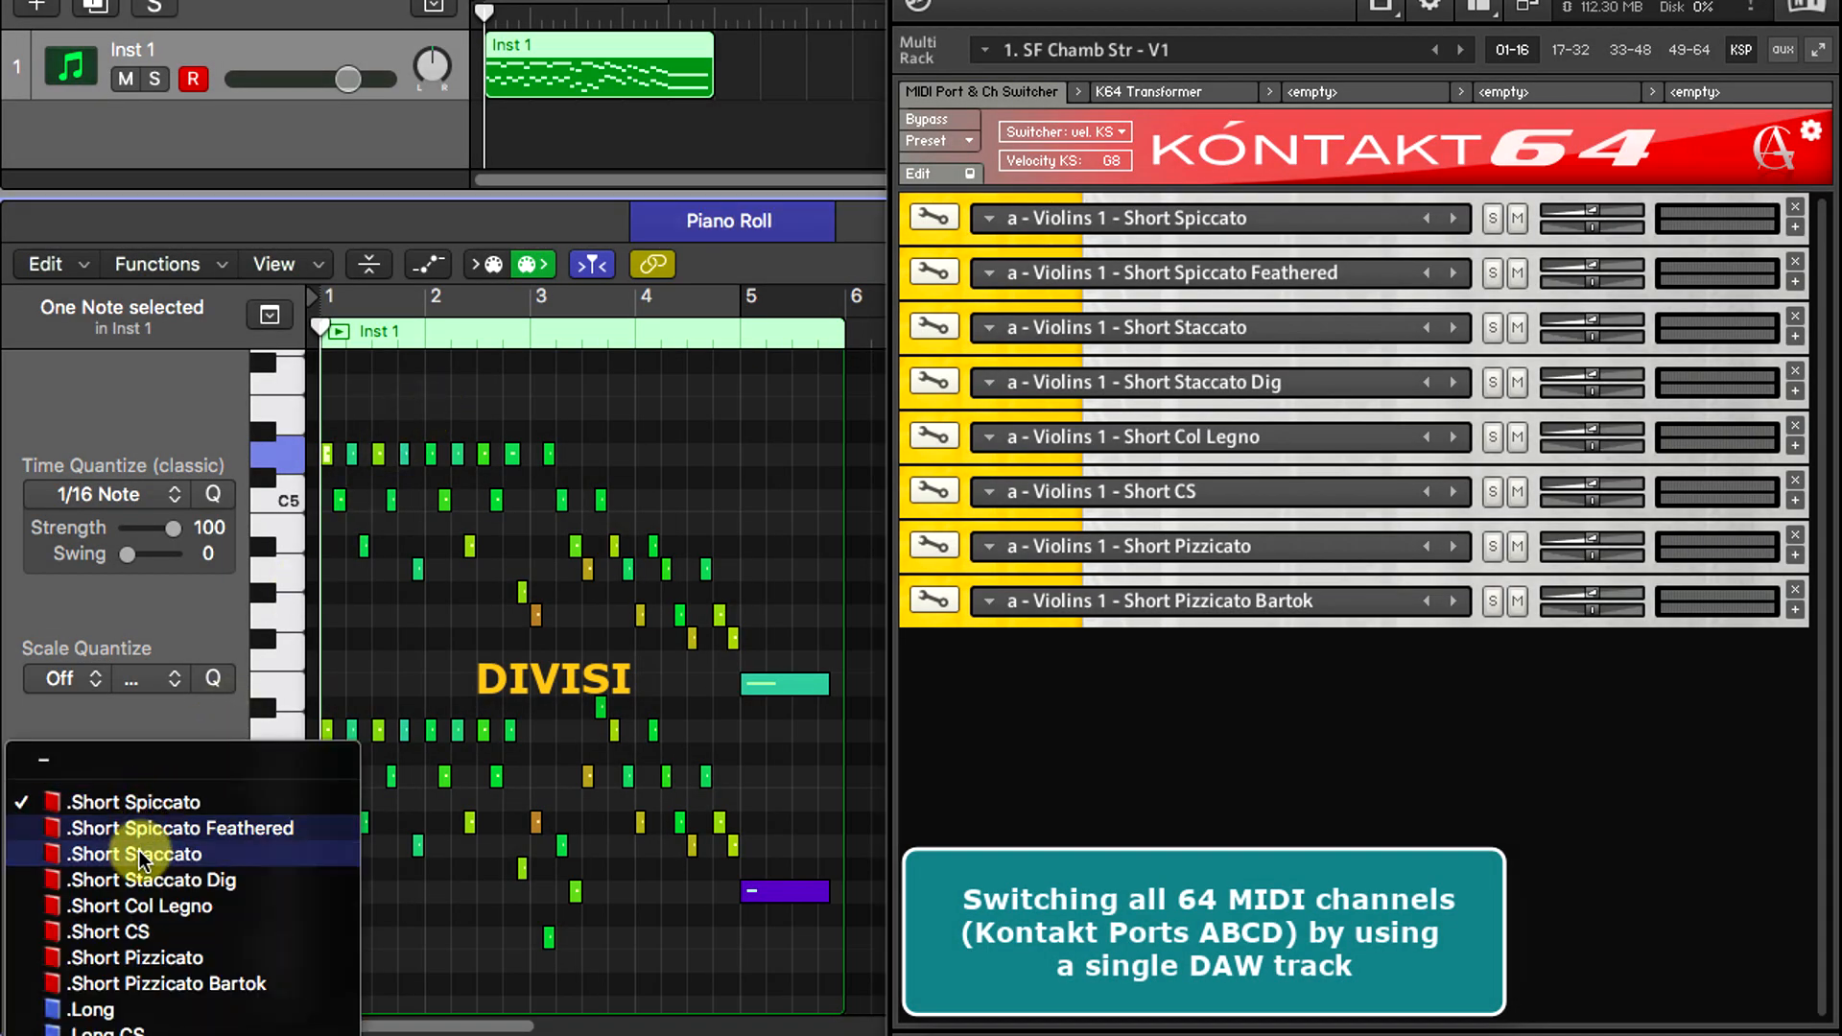
{"action": "scroll", "coordinate": [144, 1026], "scroll_direction": "down", "scroll_amount": 4}
{"action": "scroll", "coordinate": [144, 1027], "scroll_direction": "down", "scroll_amount": 10}
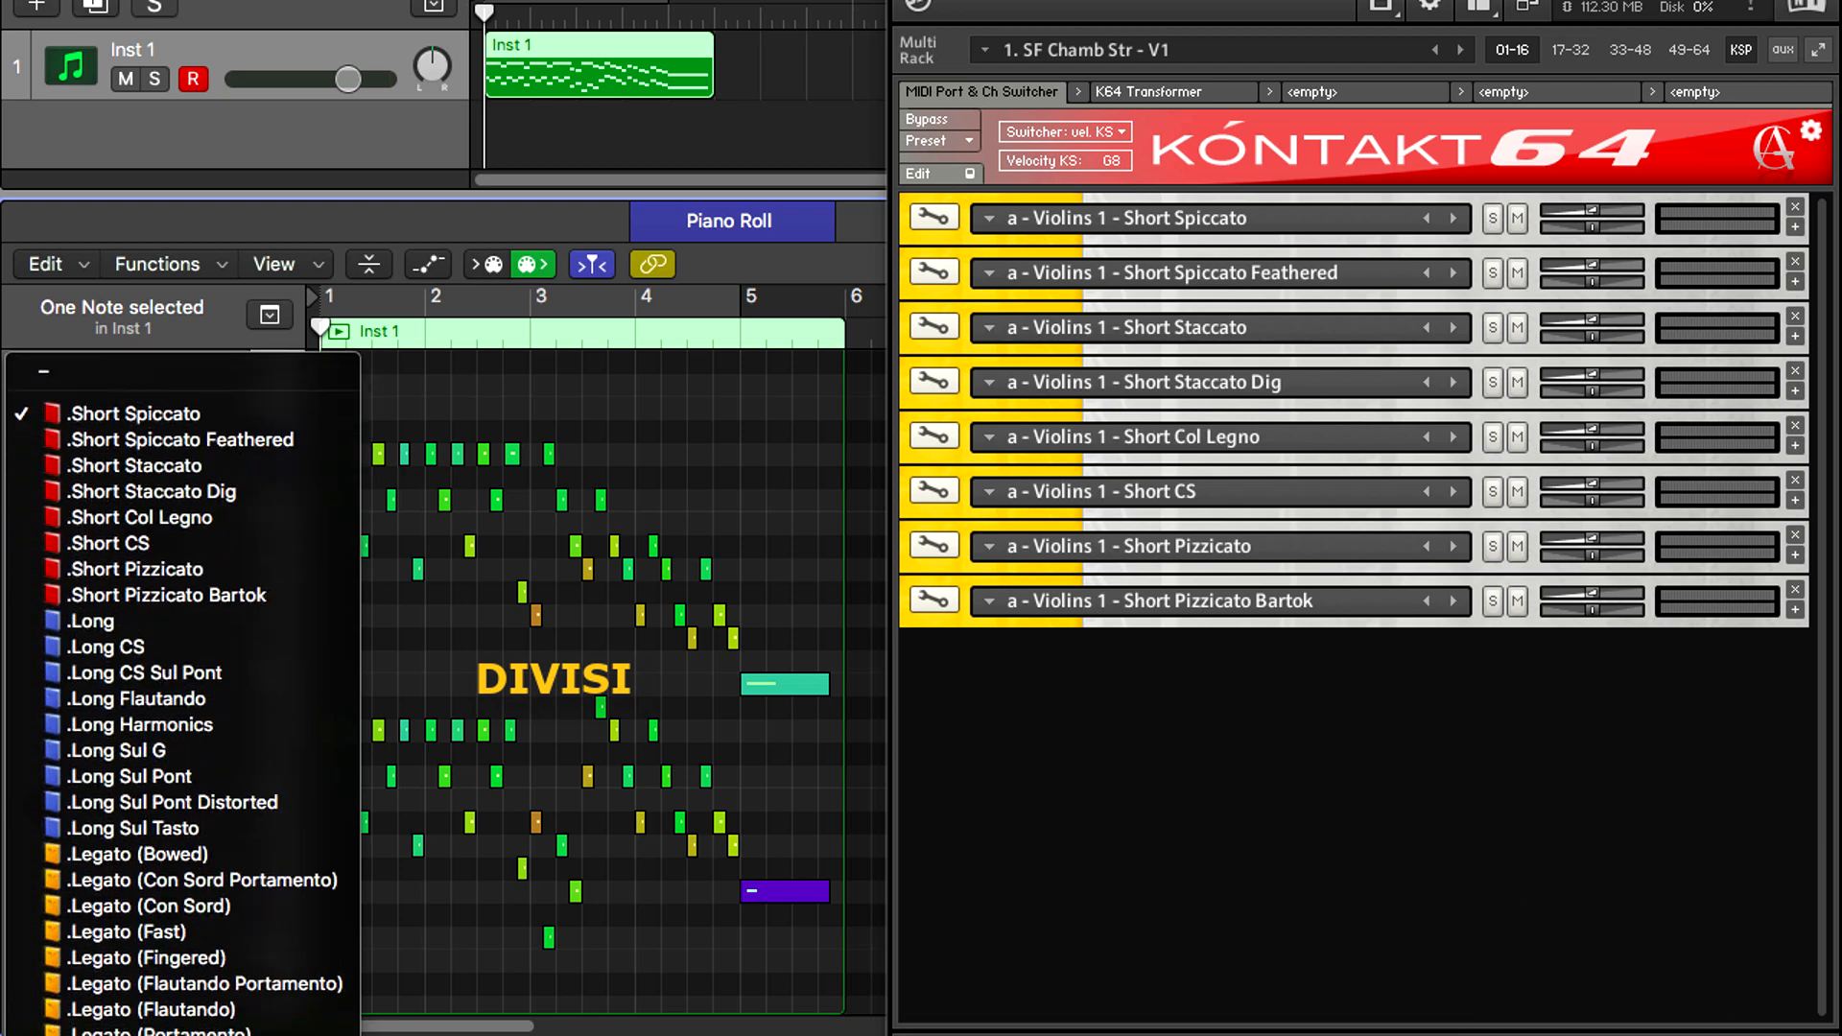
{"action": "scroll", "coordinate": [144, 1026], "scroll_direction": "down", "scroll_amount": 1}
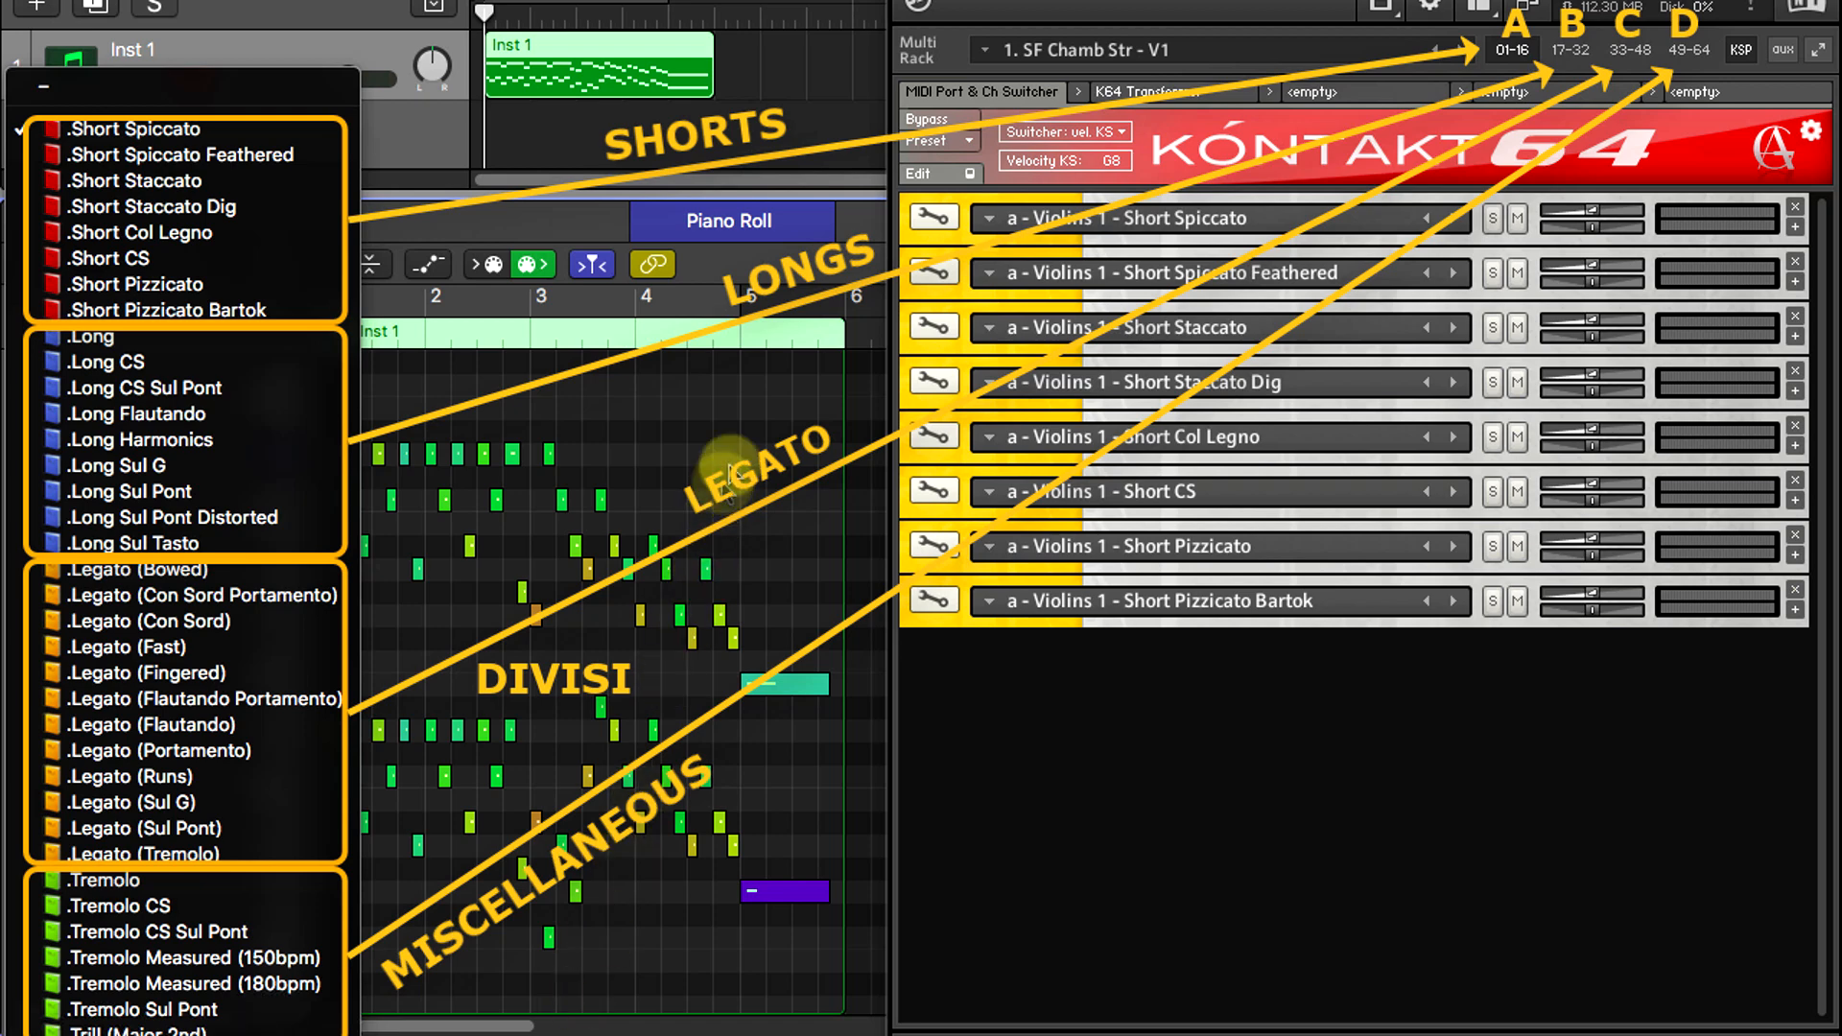
{"action": "left_click", "coordinate": [711, 420]}
- Check the articulations of the upper and lower divisi short notes and of the two long bar 5 notes against the channel 49-64 patches
{"action": "left_click_drag", "start_coordinate": [330, 425], "coordinate": [641, 651]}
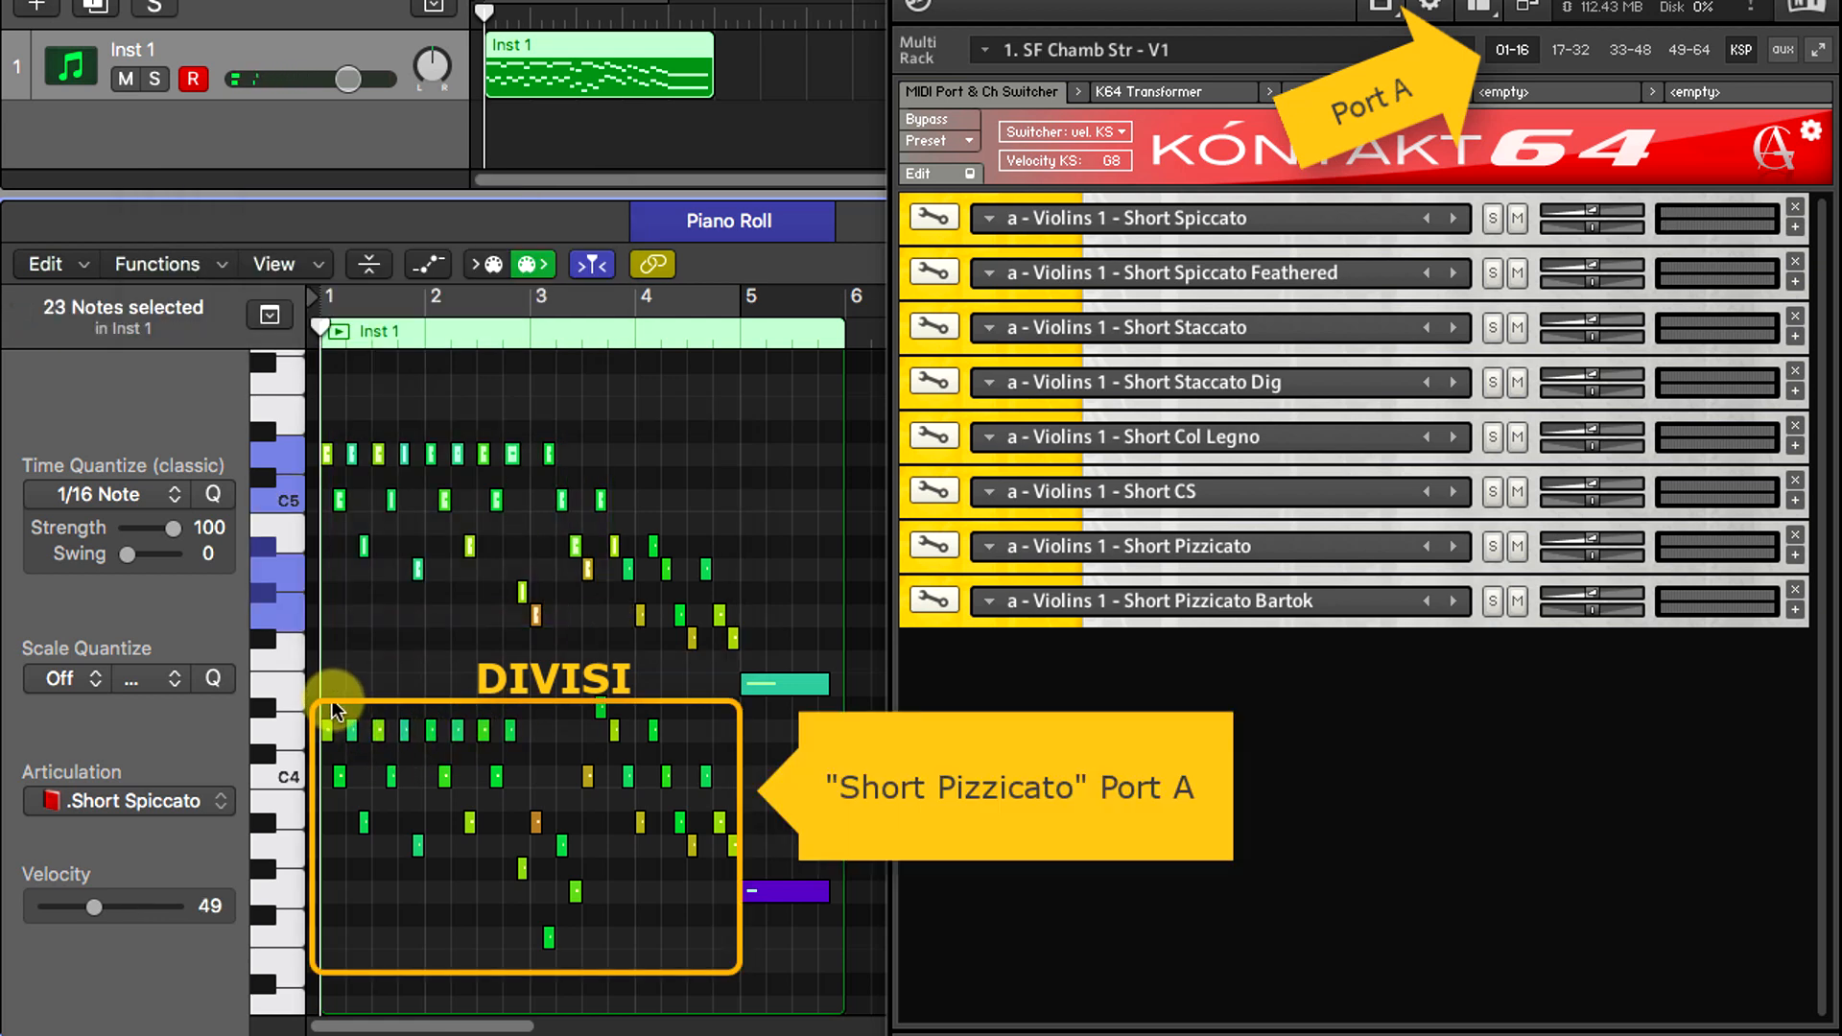
{"action": "left_click_drag", "start_coordinate": [330, 699], "coordinate": [660, 951]}
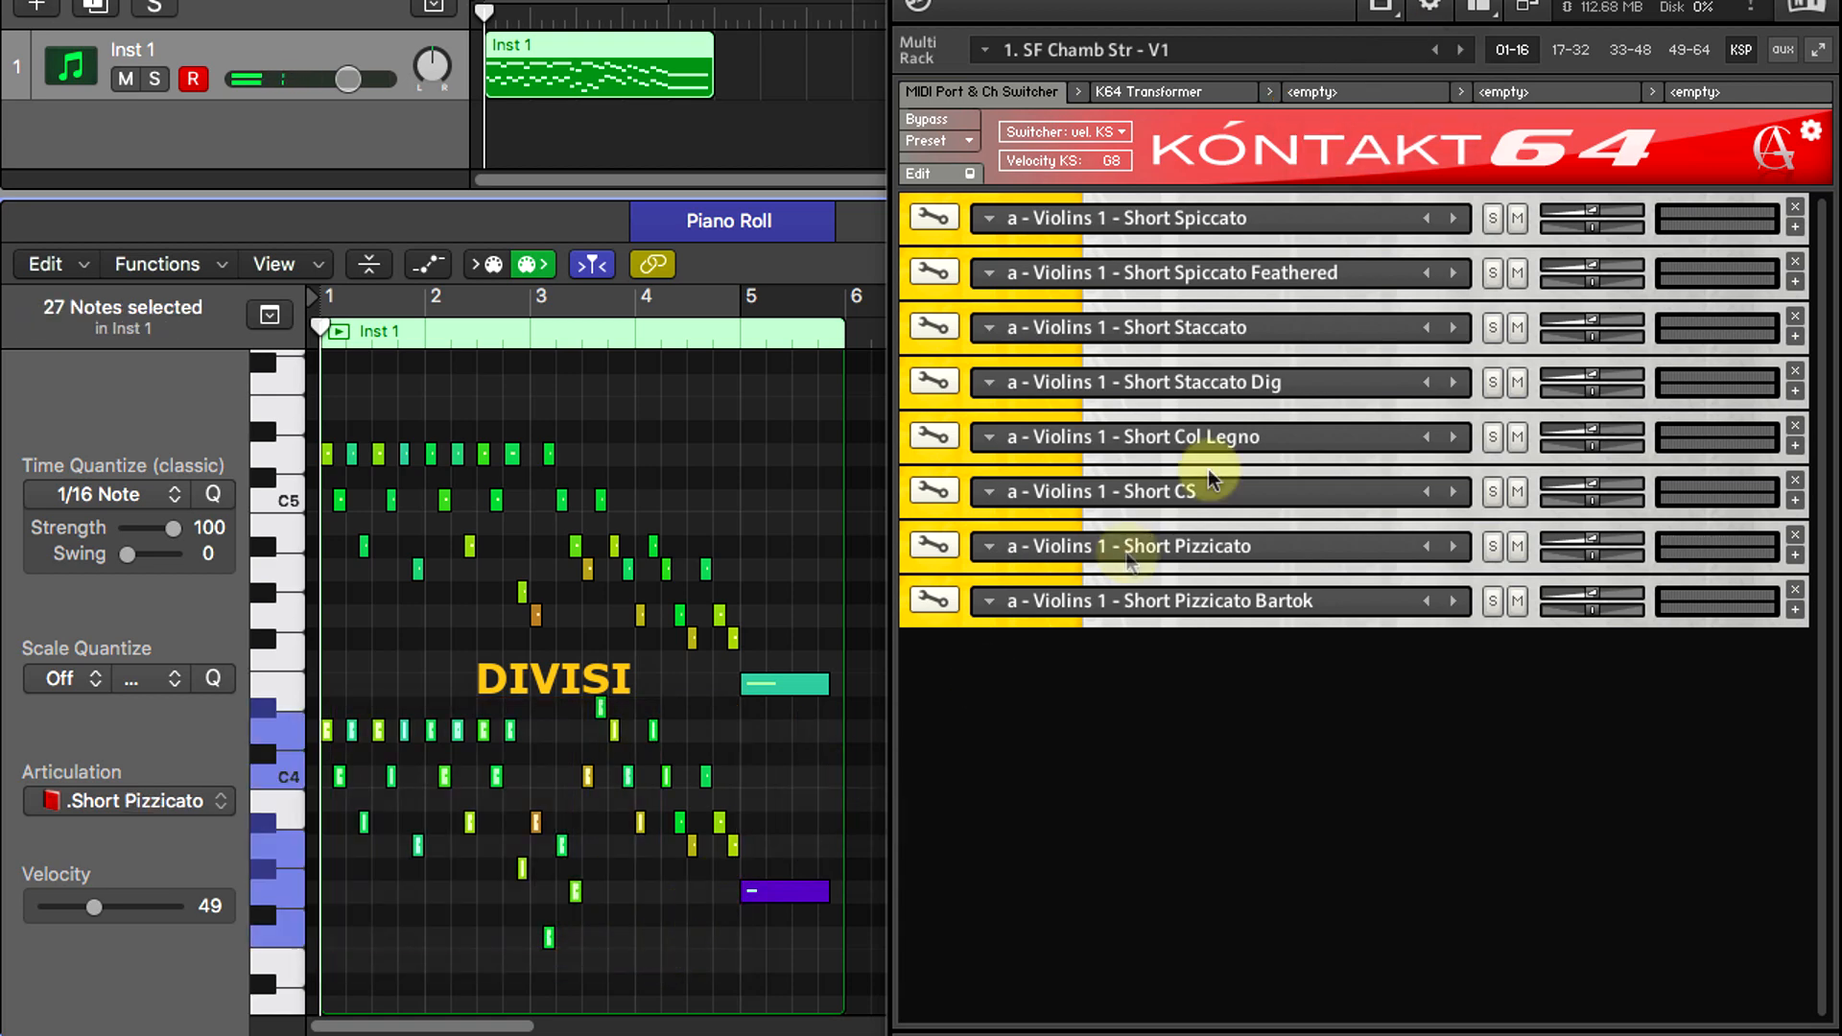
{"action": "left_click", "coordinate": [1688, 50]}
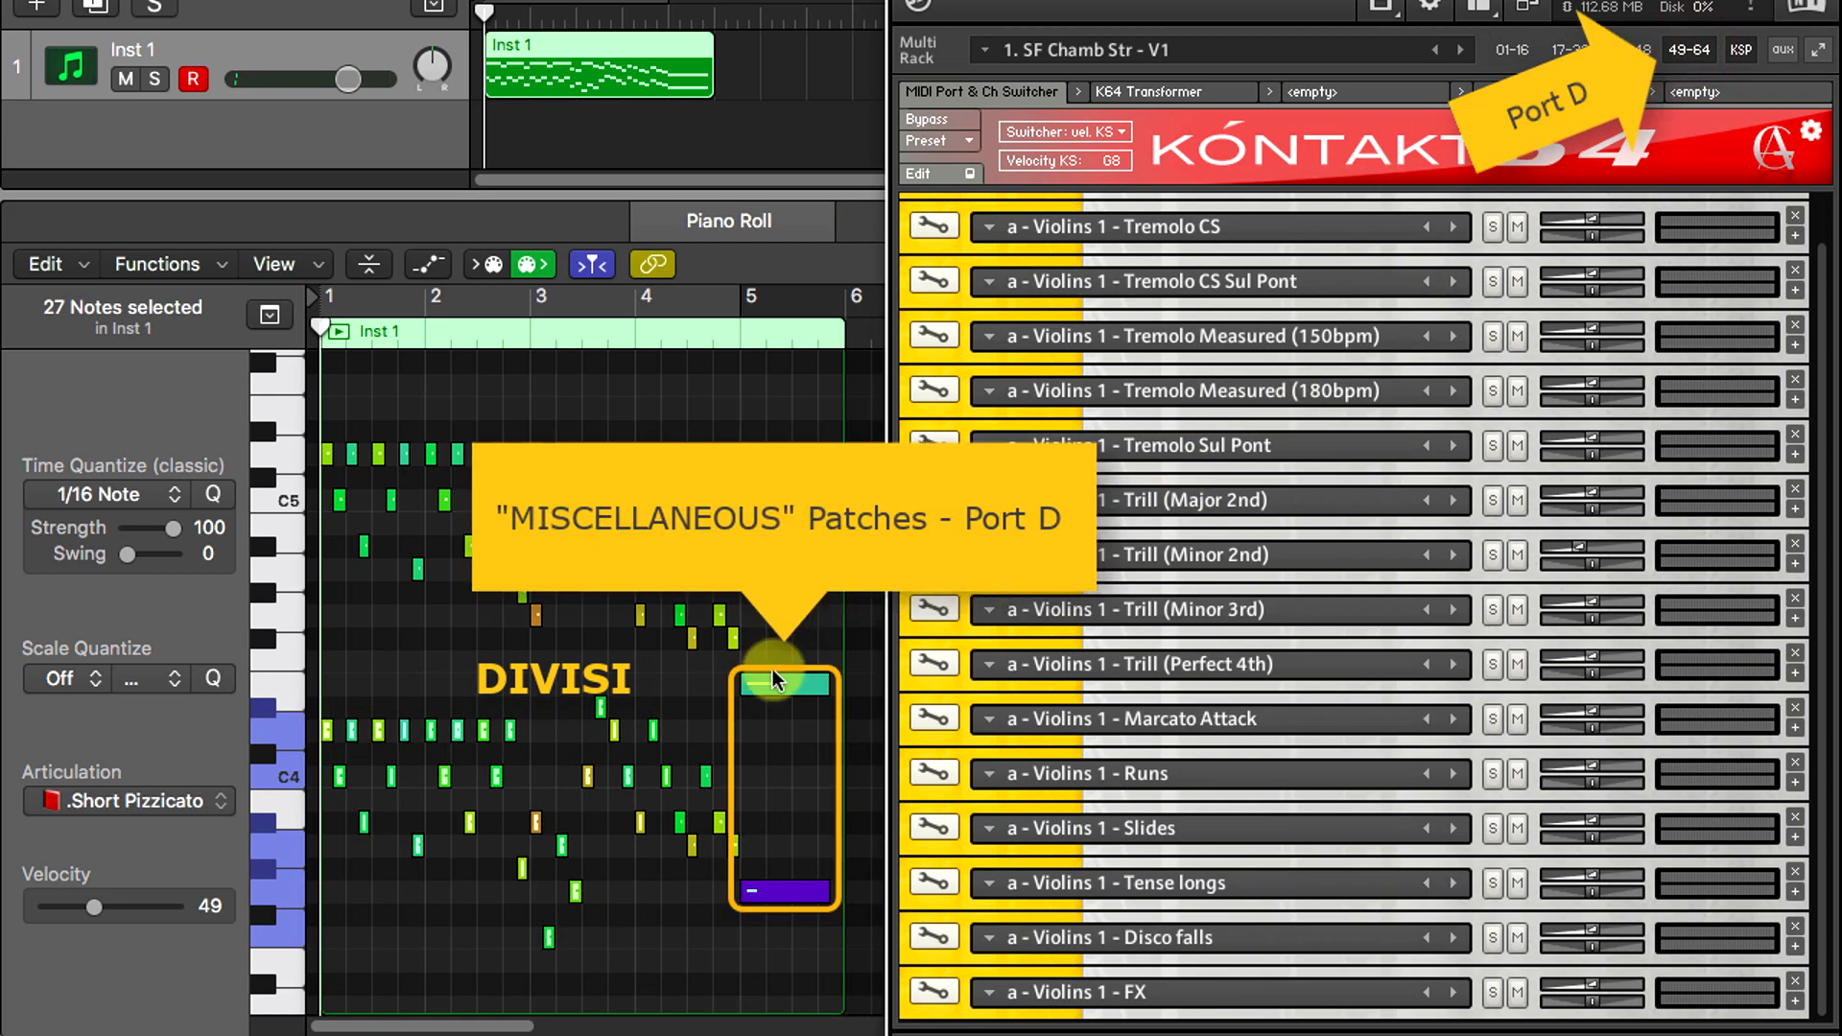
{"action": "left_click", "coordinate": [785, 682]}
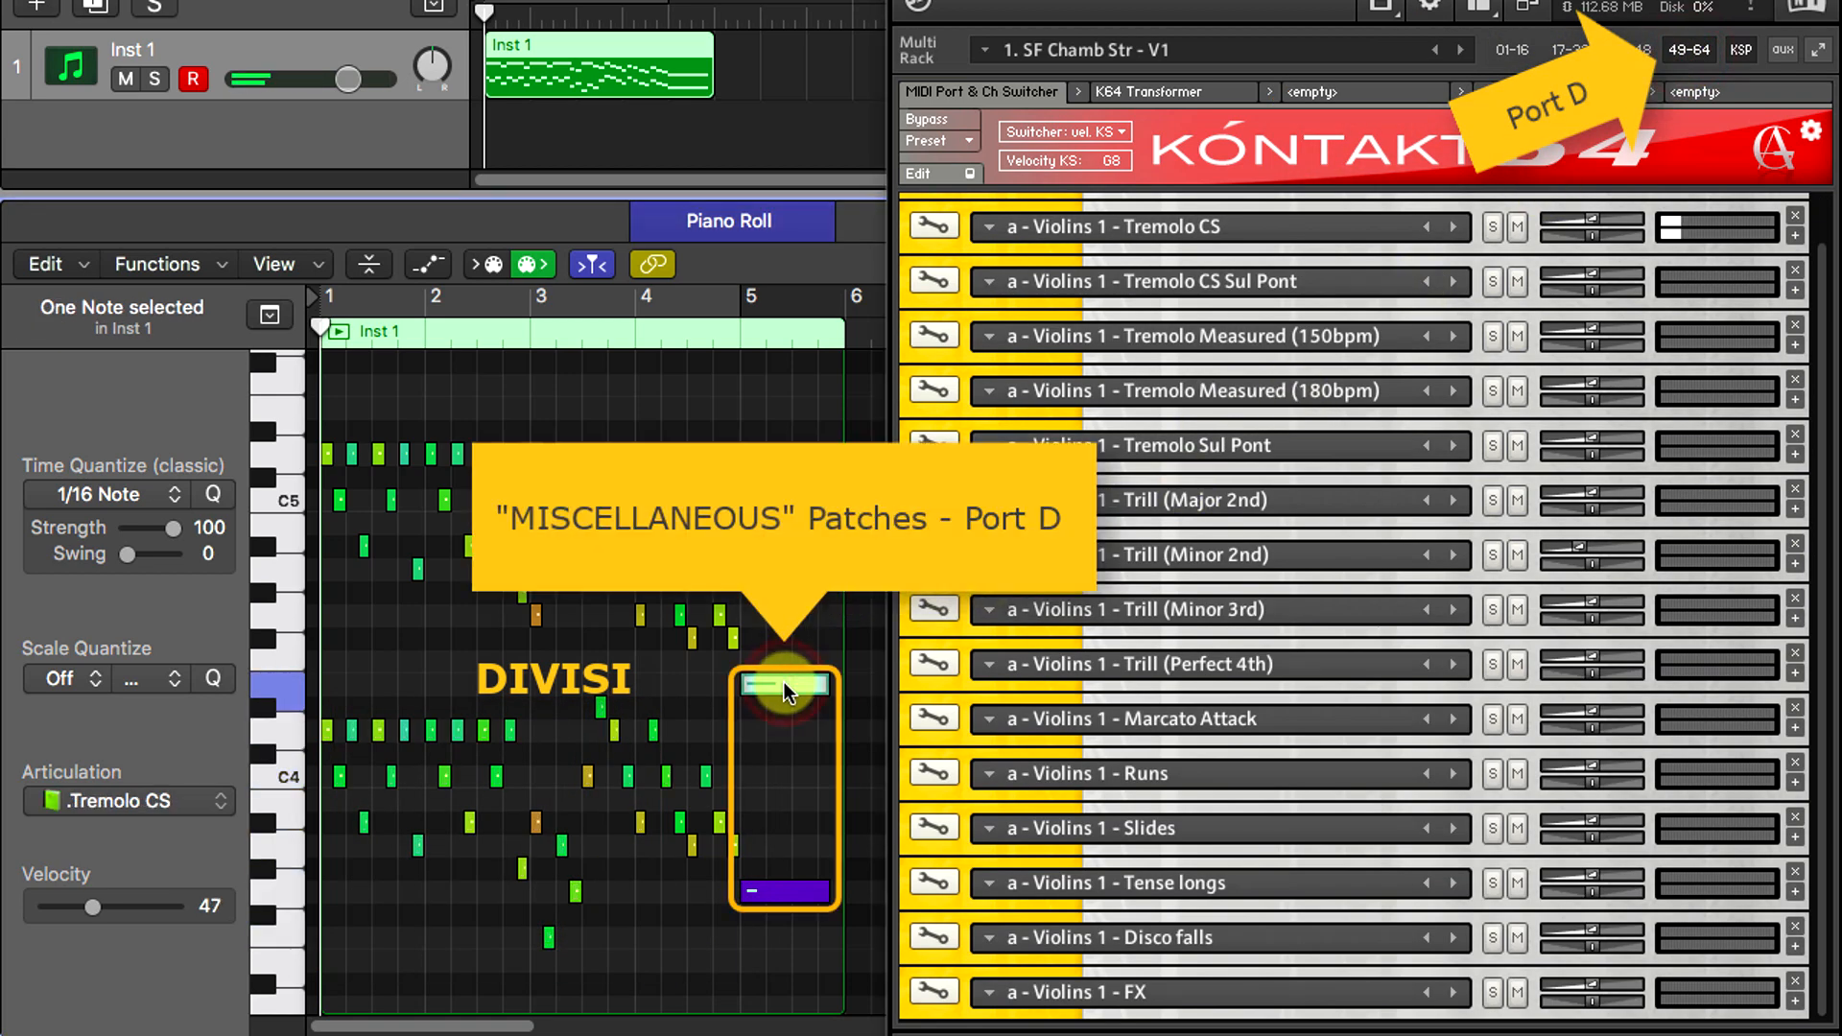
{"action": "left_click", "coordinate": [779, 894]}
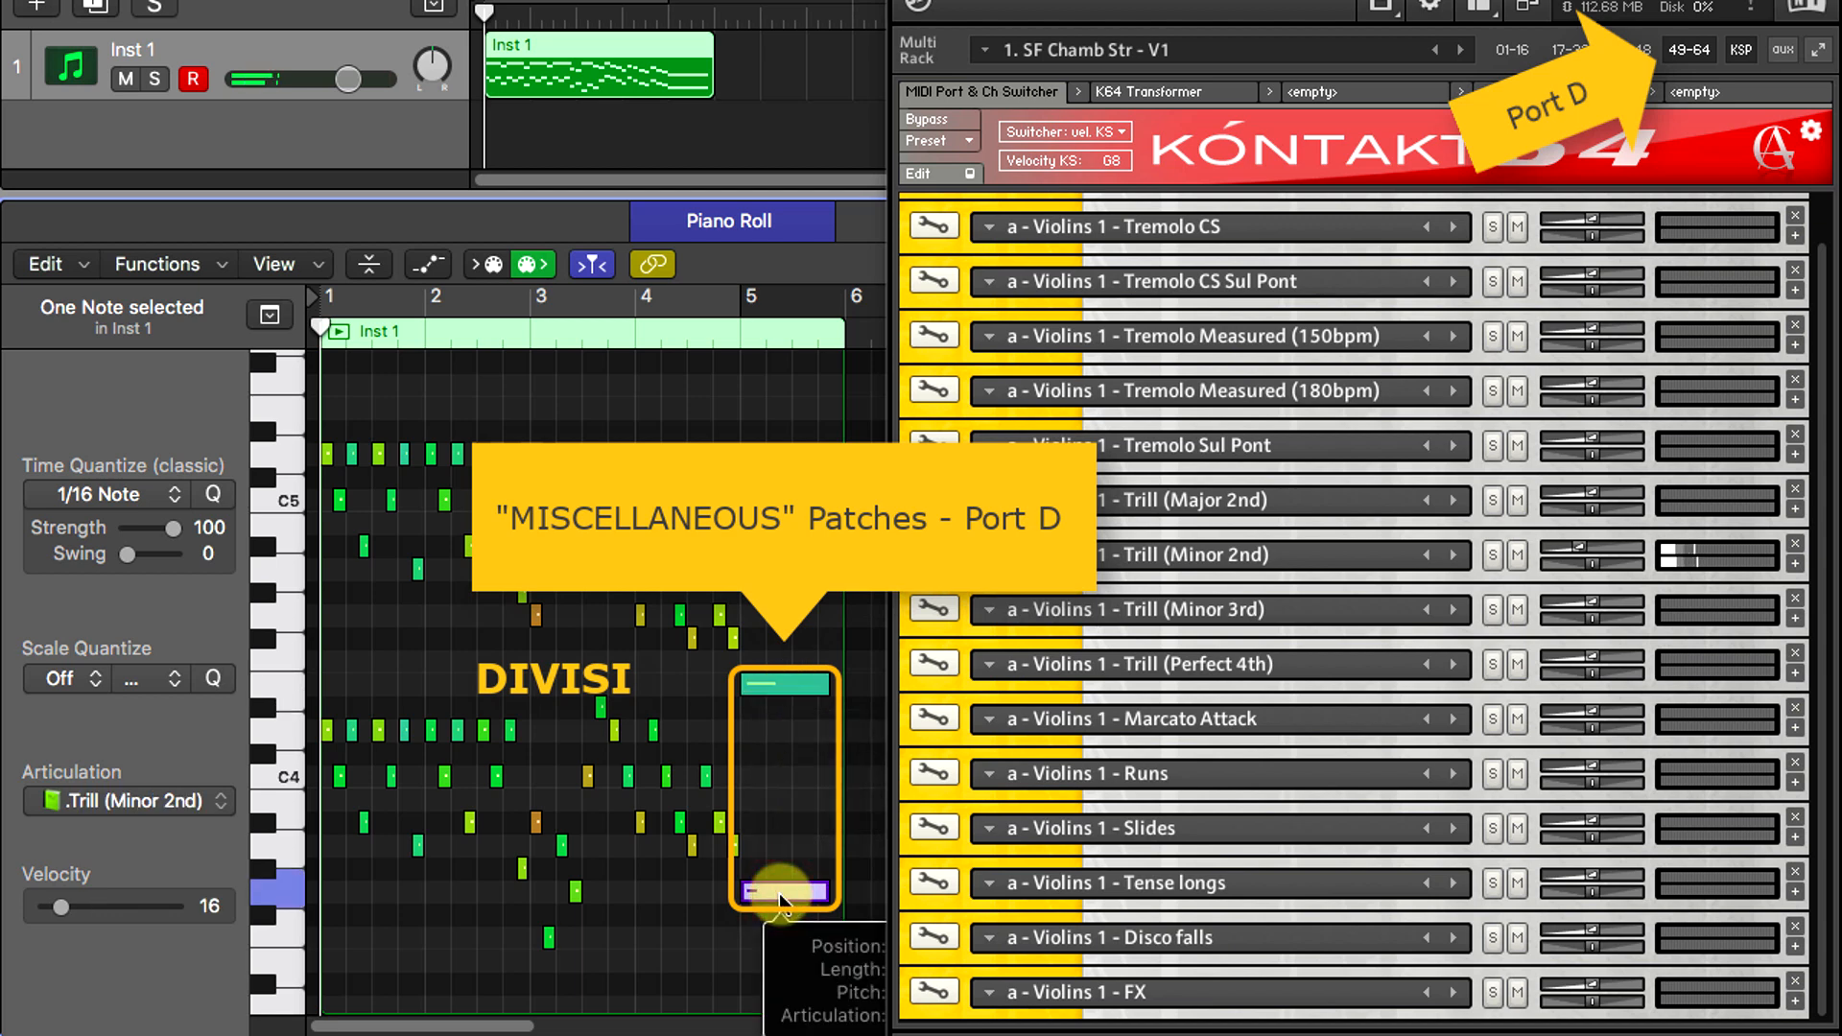
- Play the divisi region while watching the channel 01-16 instruments, switching the rack to channels 49-64 during playback
{"action": "left_click", "coordinate": [1511, 50]}
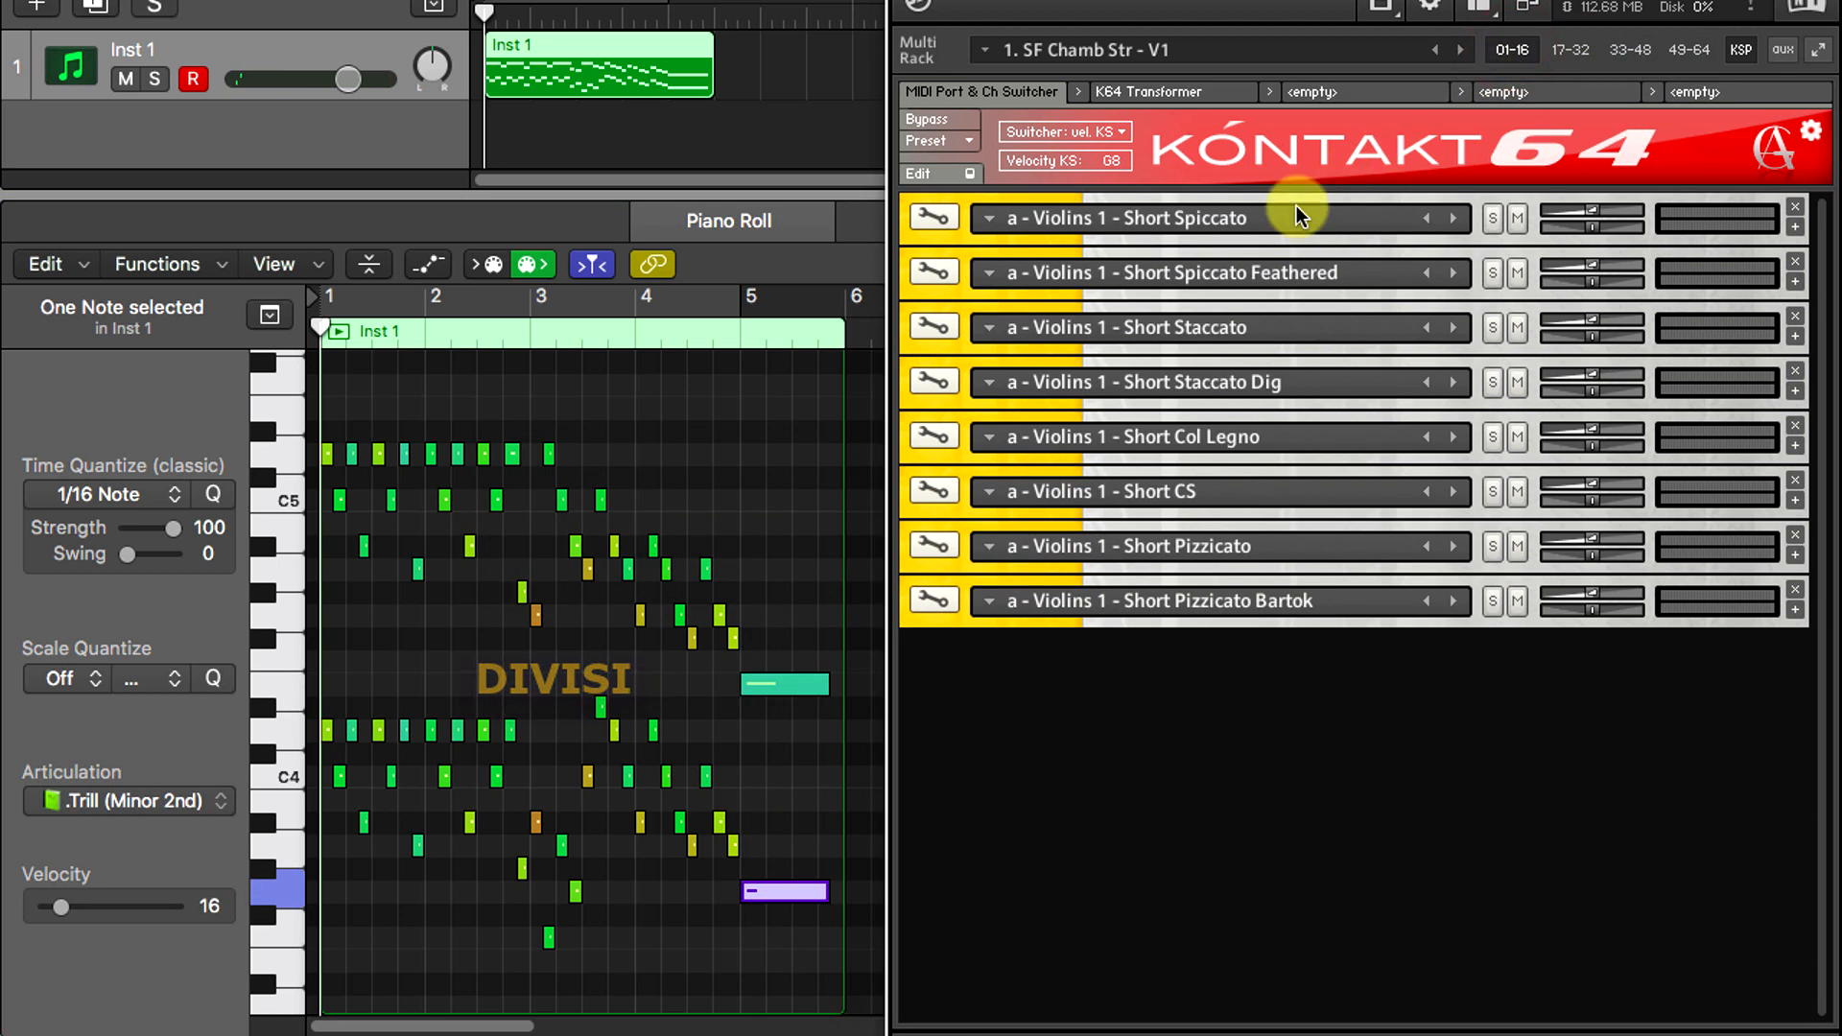
{"action": "key", "text": "space"}
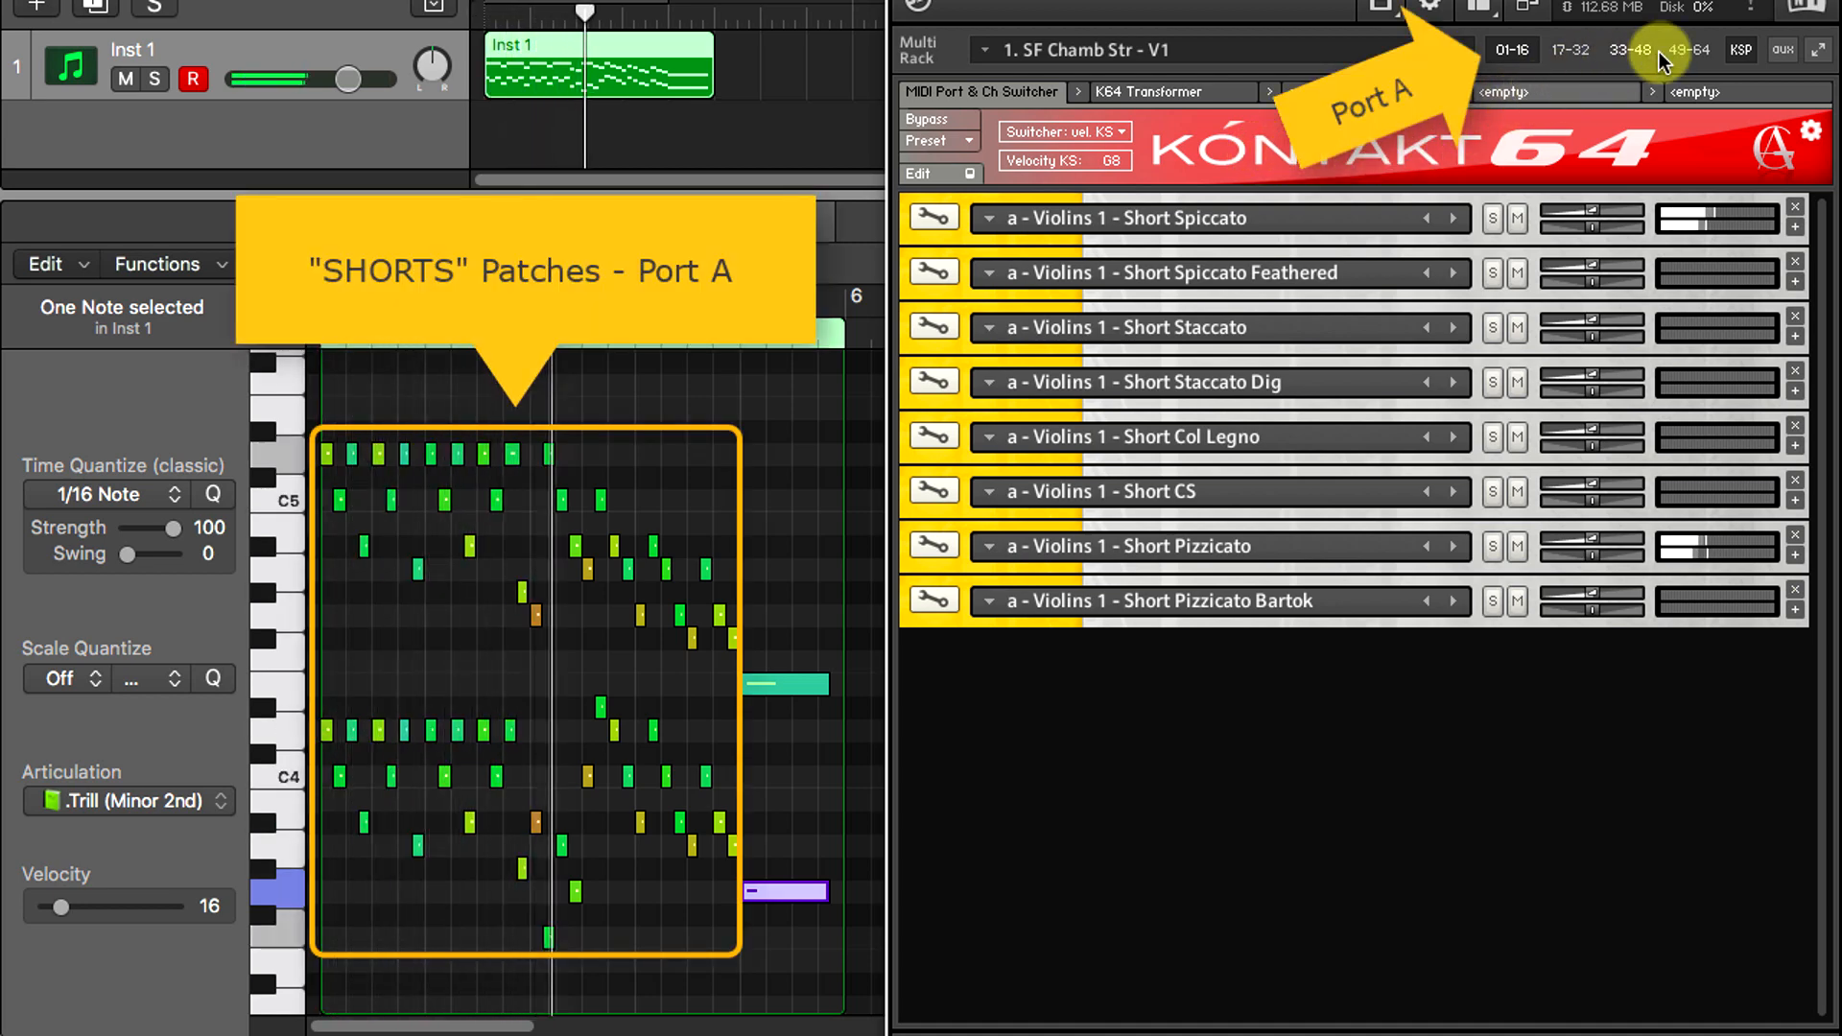
{"action": "left_click", "coordinate": [1690, 50]}
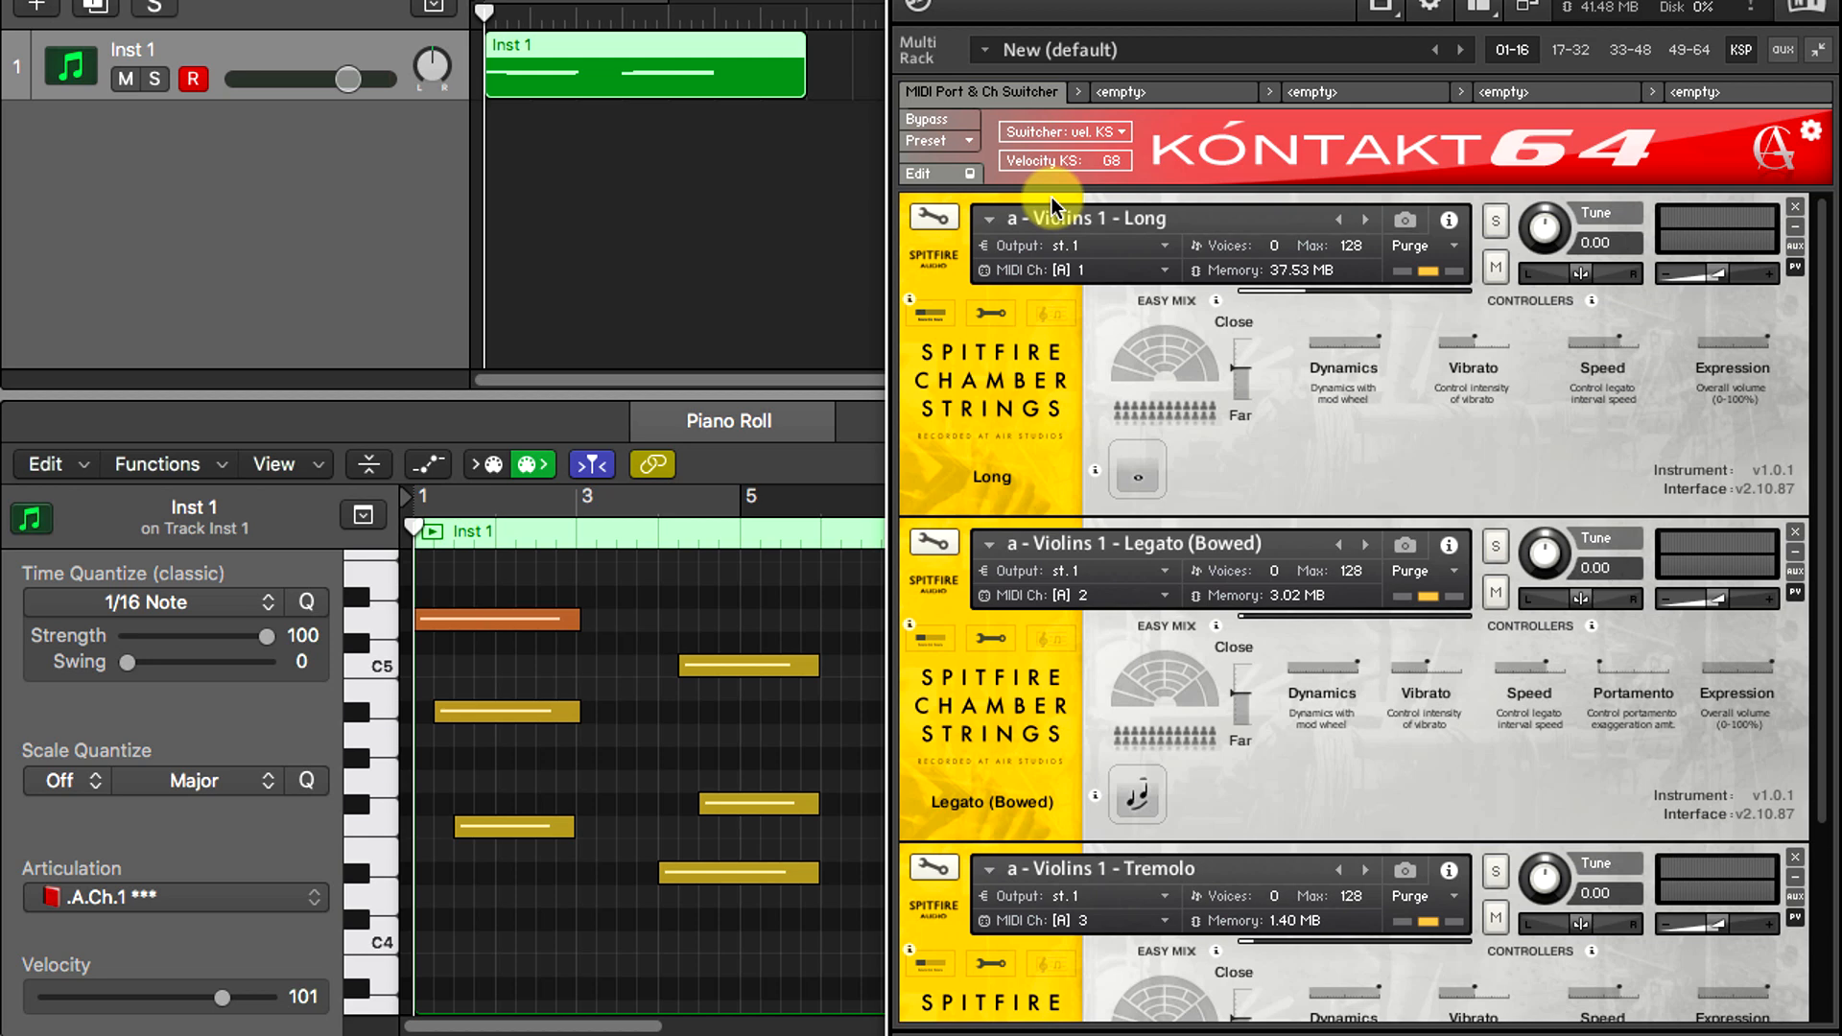
- View the articulation list and check the channel articulation assigned to each of the six notes in the Inst 1 region
{"action": "left_click", "coordinate": [199, 896]}
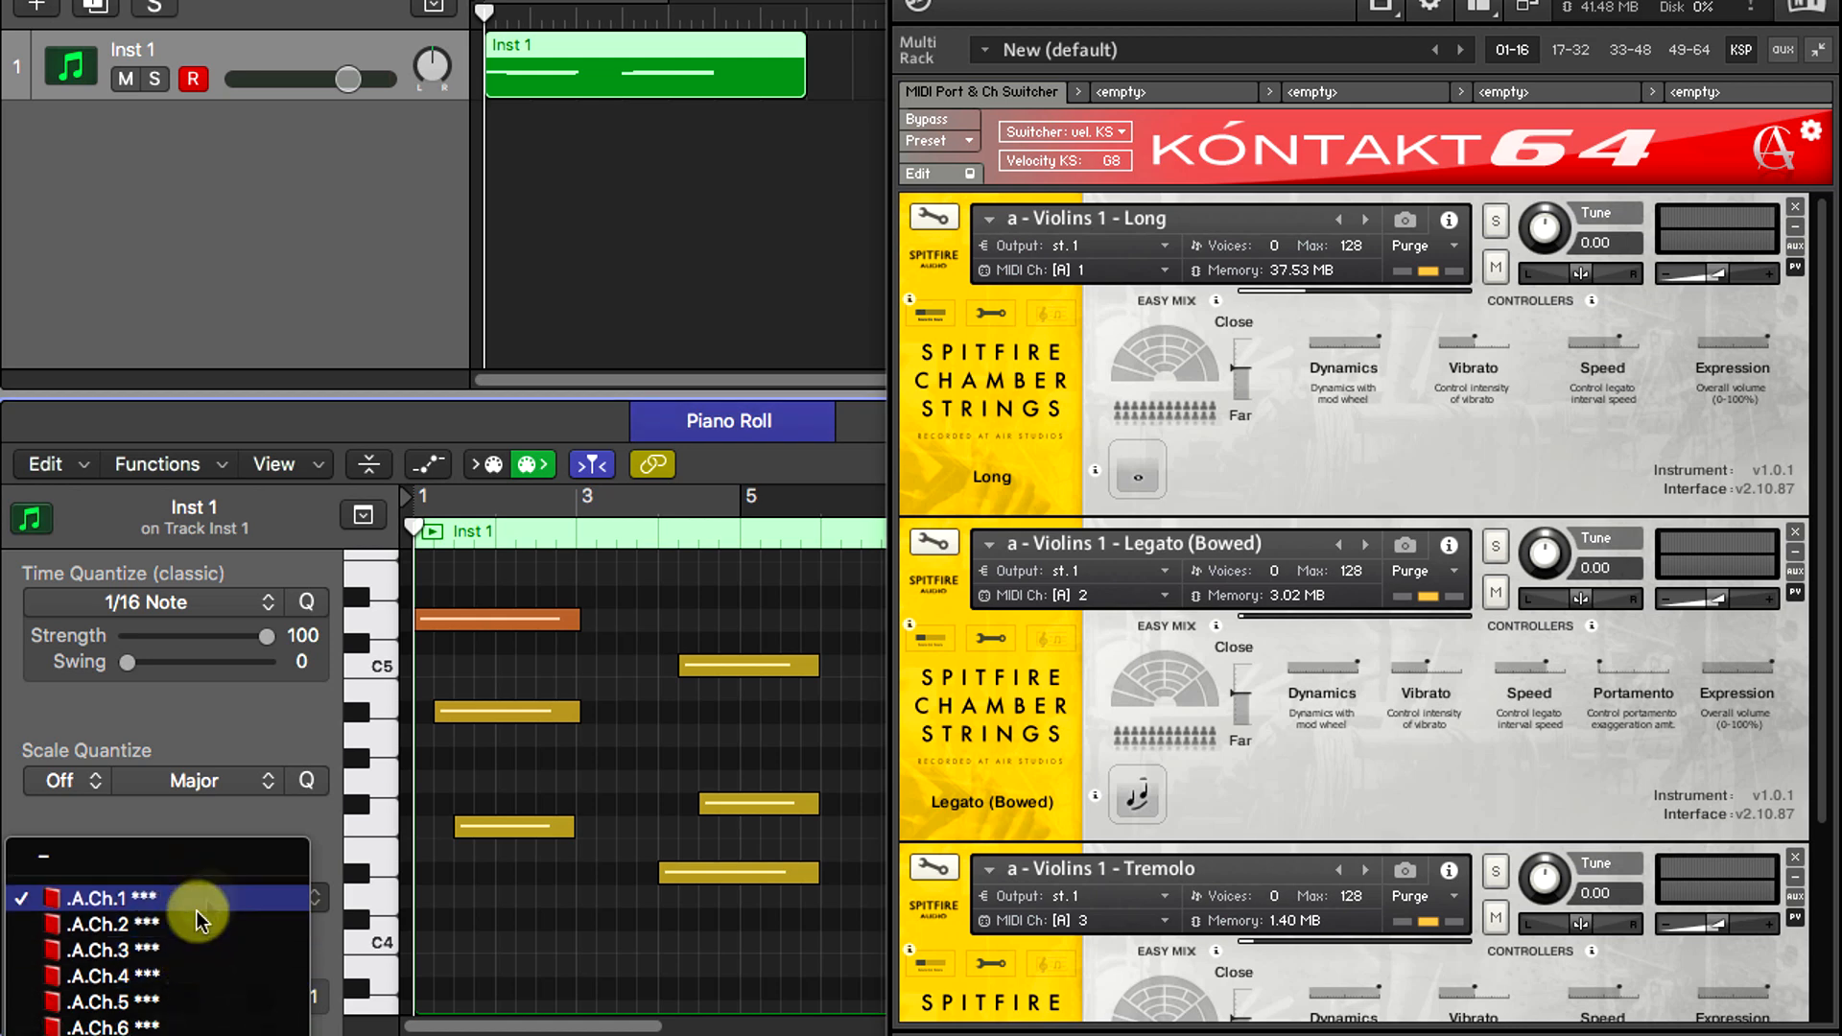
{"action": "left_click", "coordinate": [479, 626]}
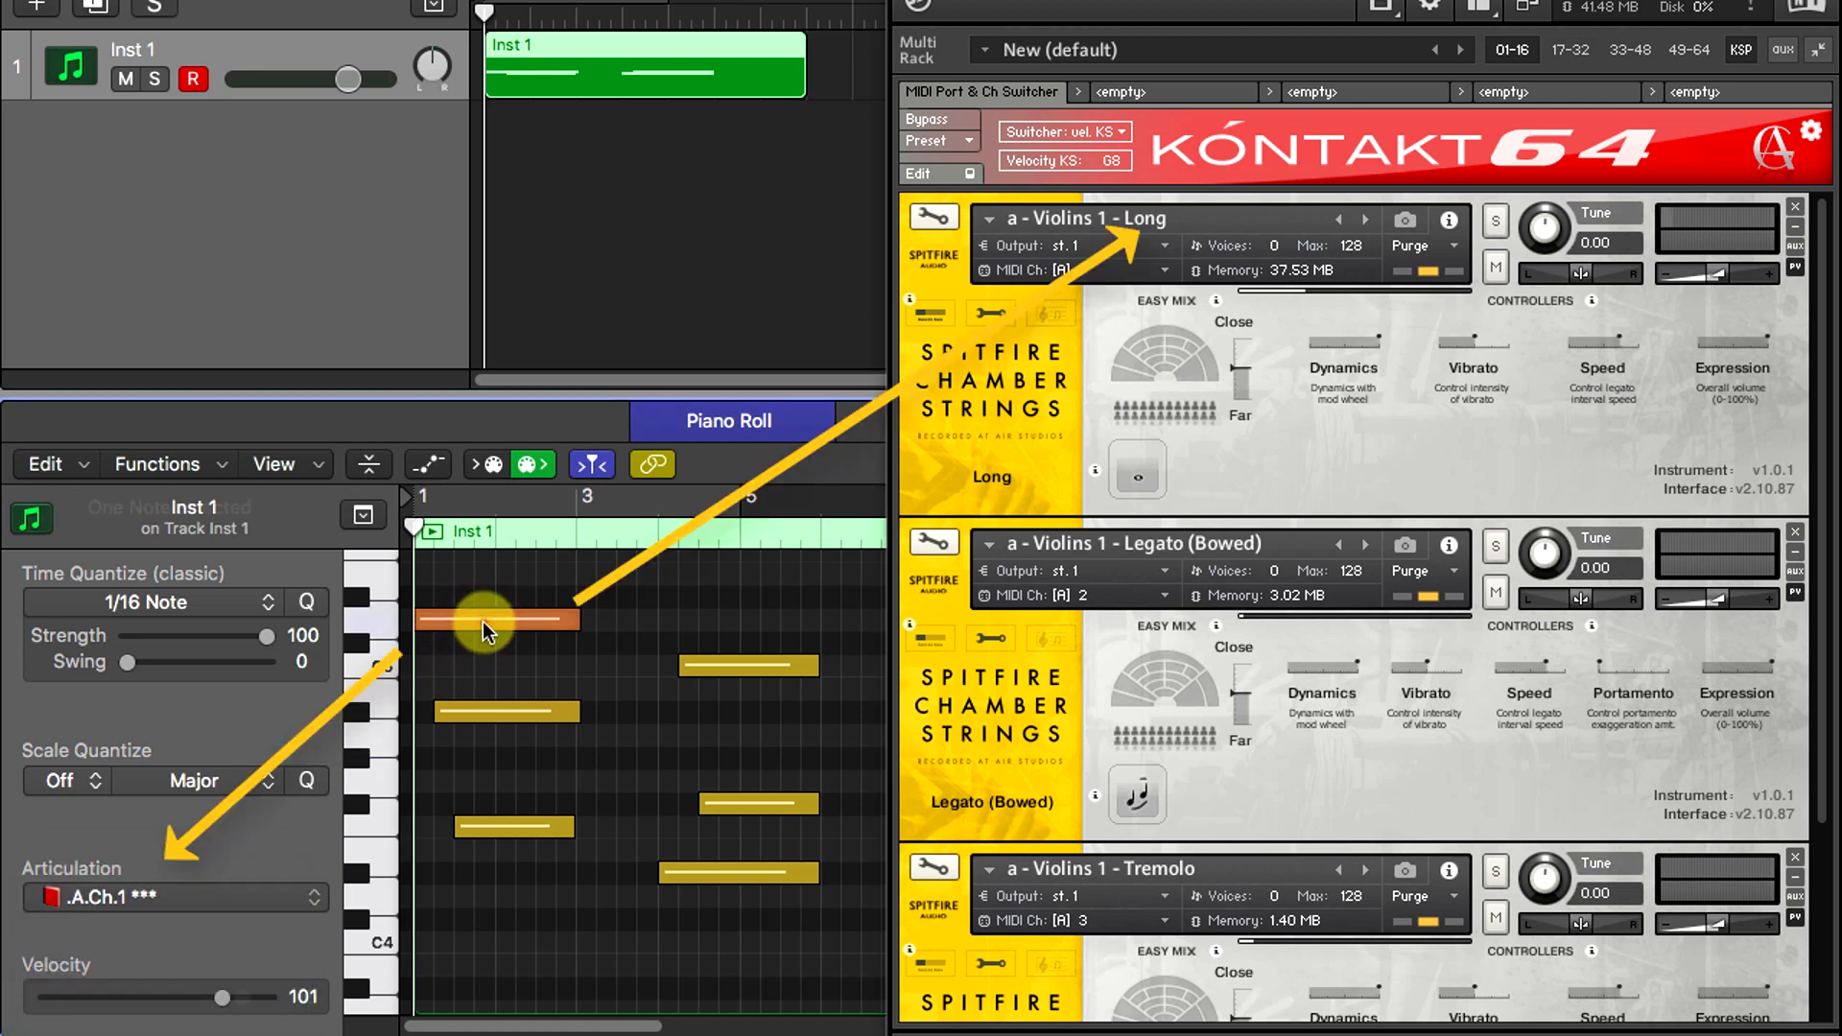
{"action": "left_click", "coordinate": [482, 619]}
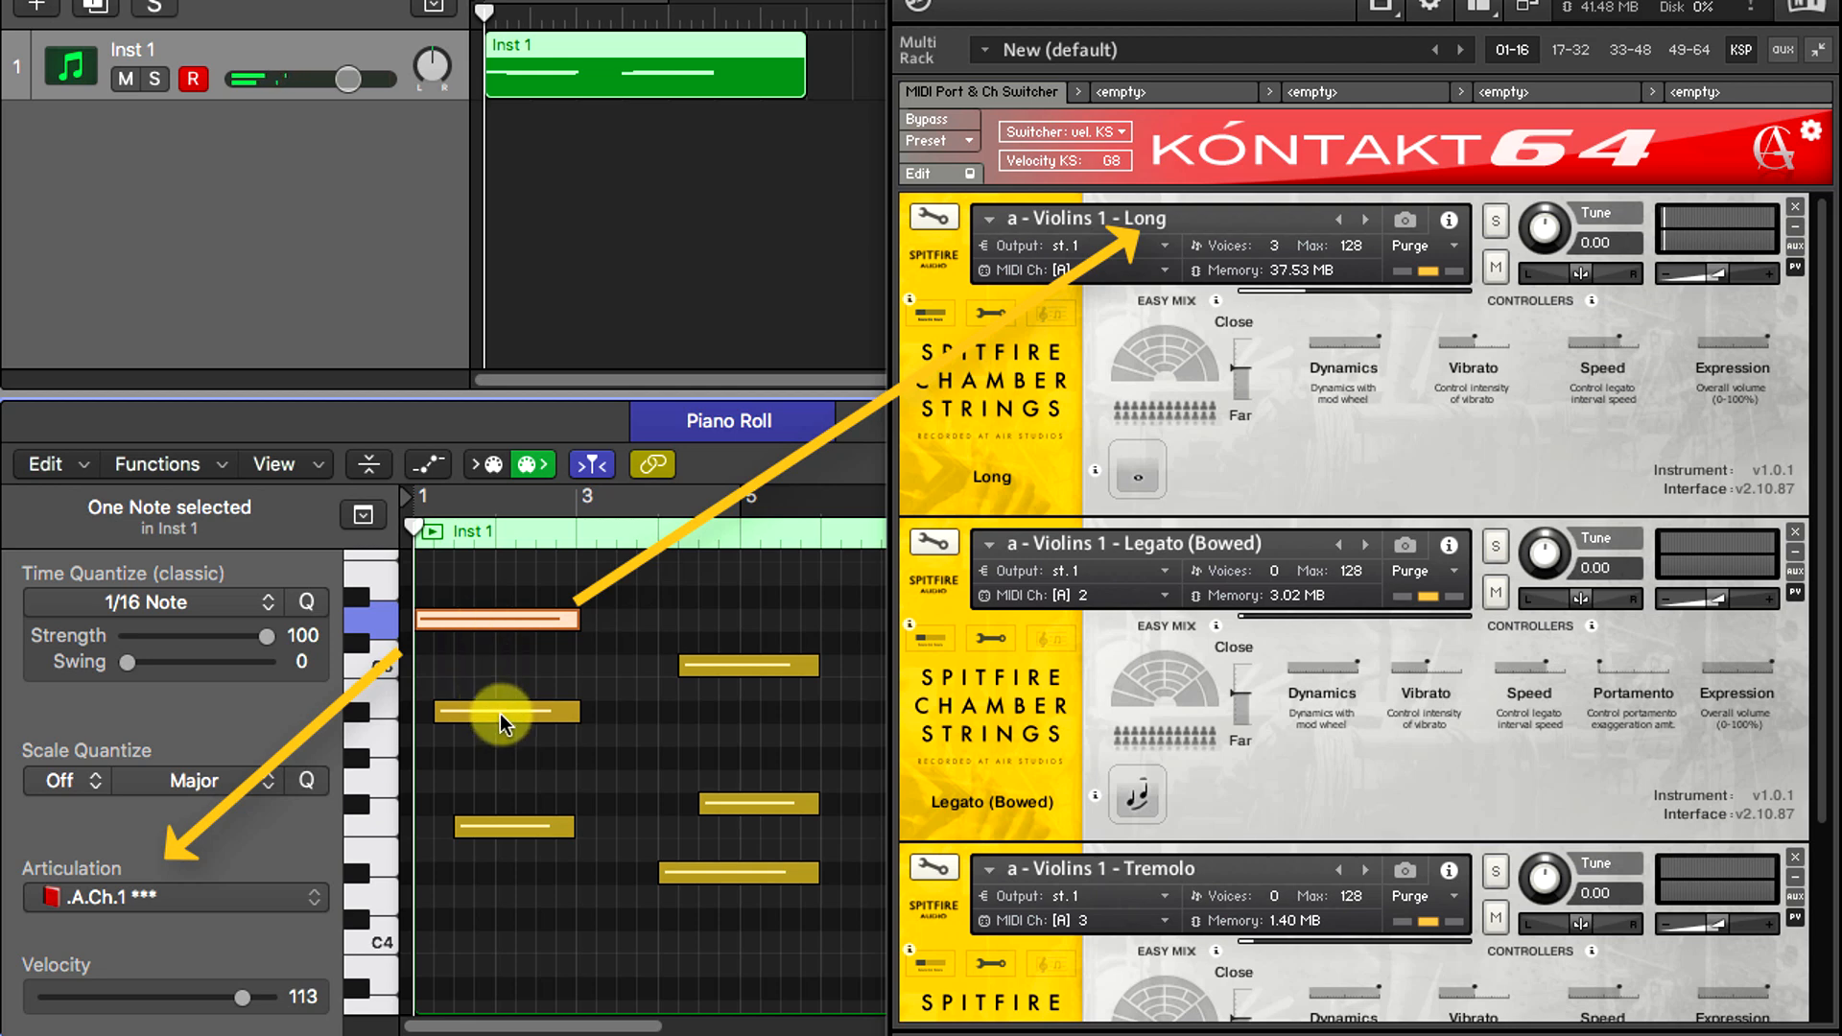
{"action": "left_click", "coordinate": [499, 712]}
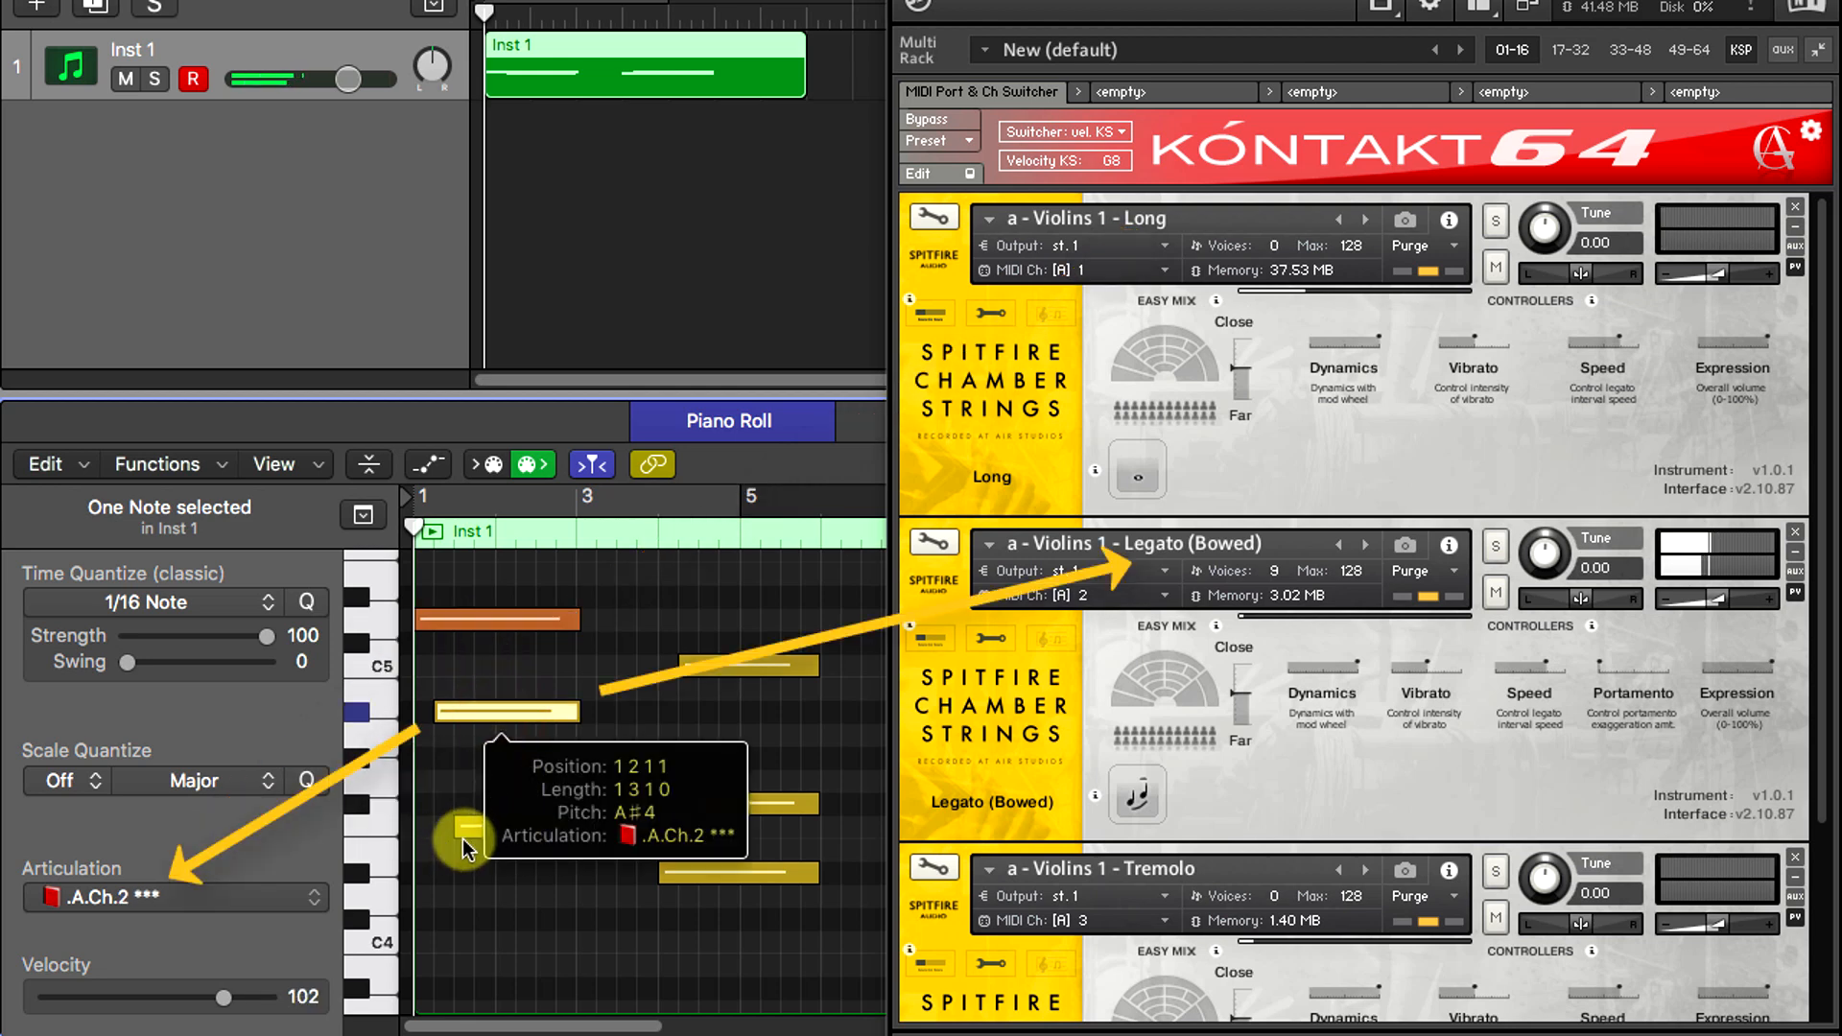
{"action": "left_click", "coordinate": [468, 831]}
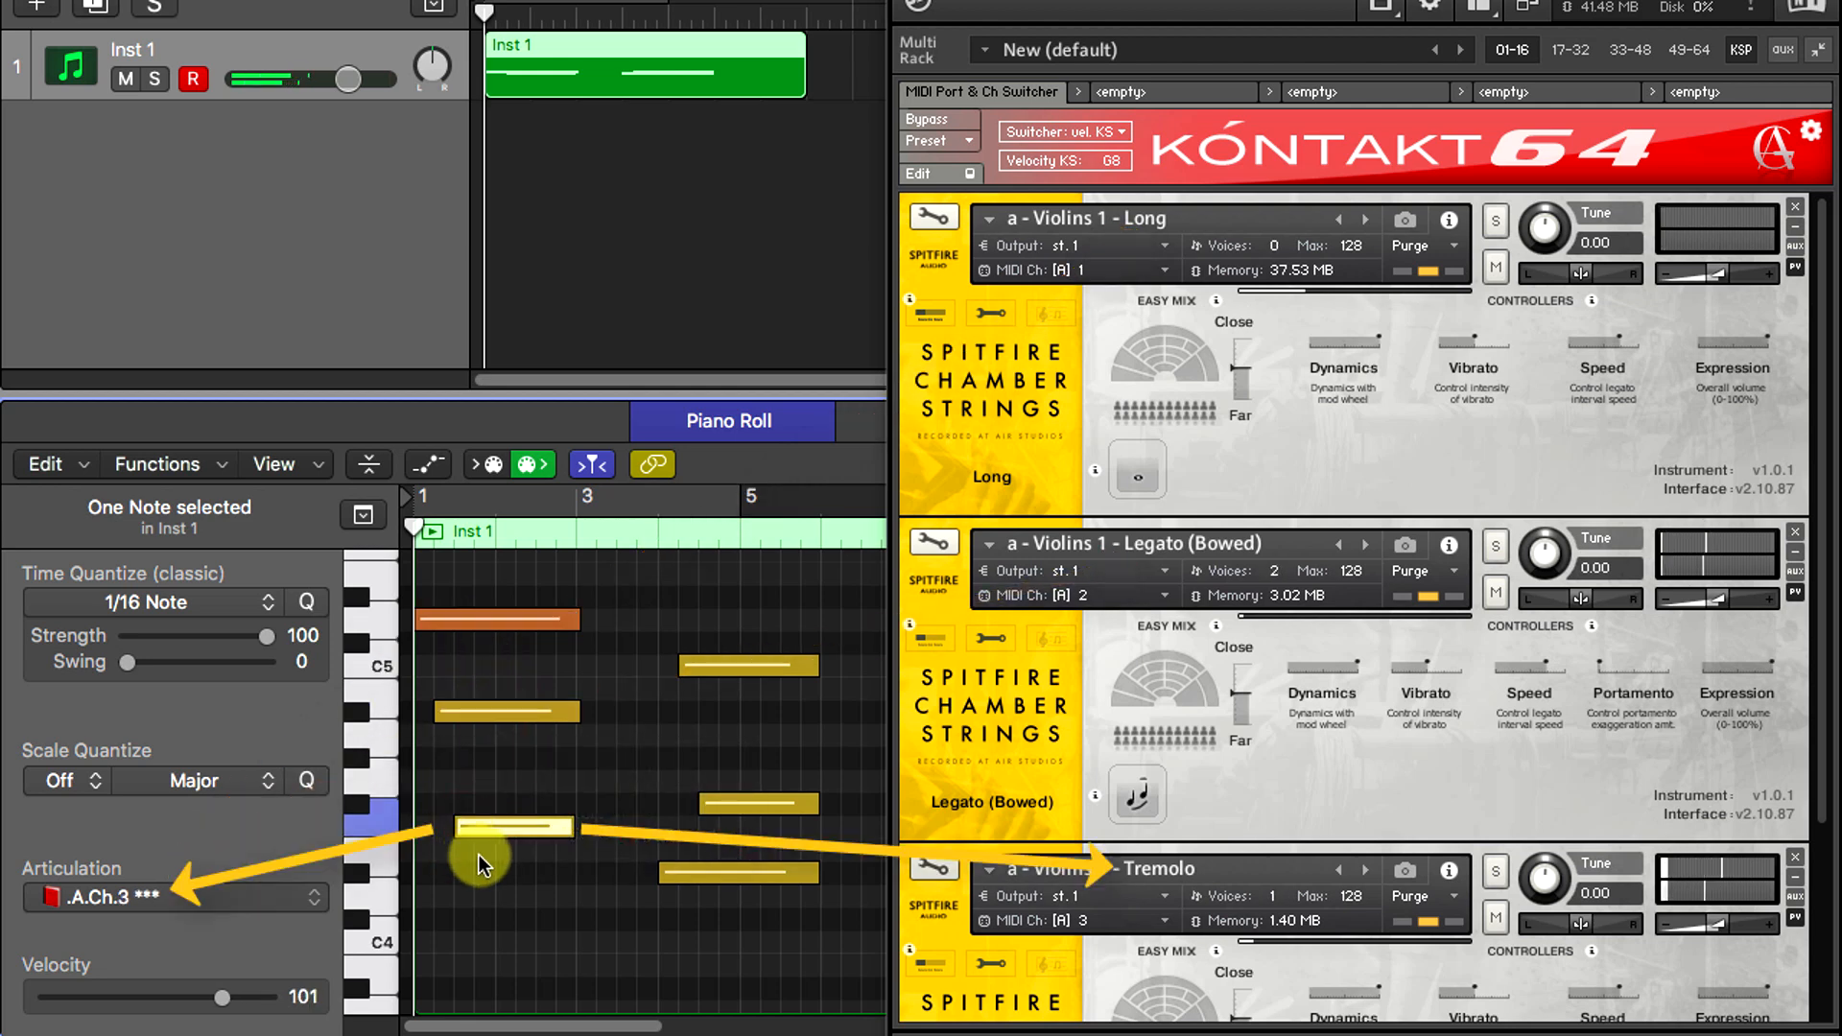
{"action": "left_click", "coordinate": [709, 664]}
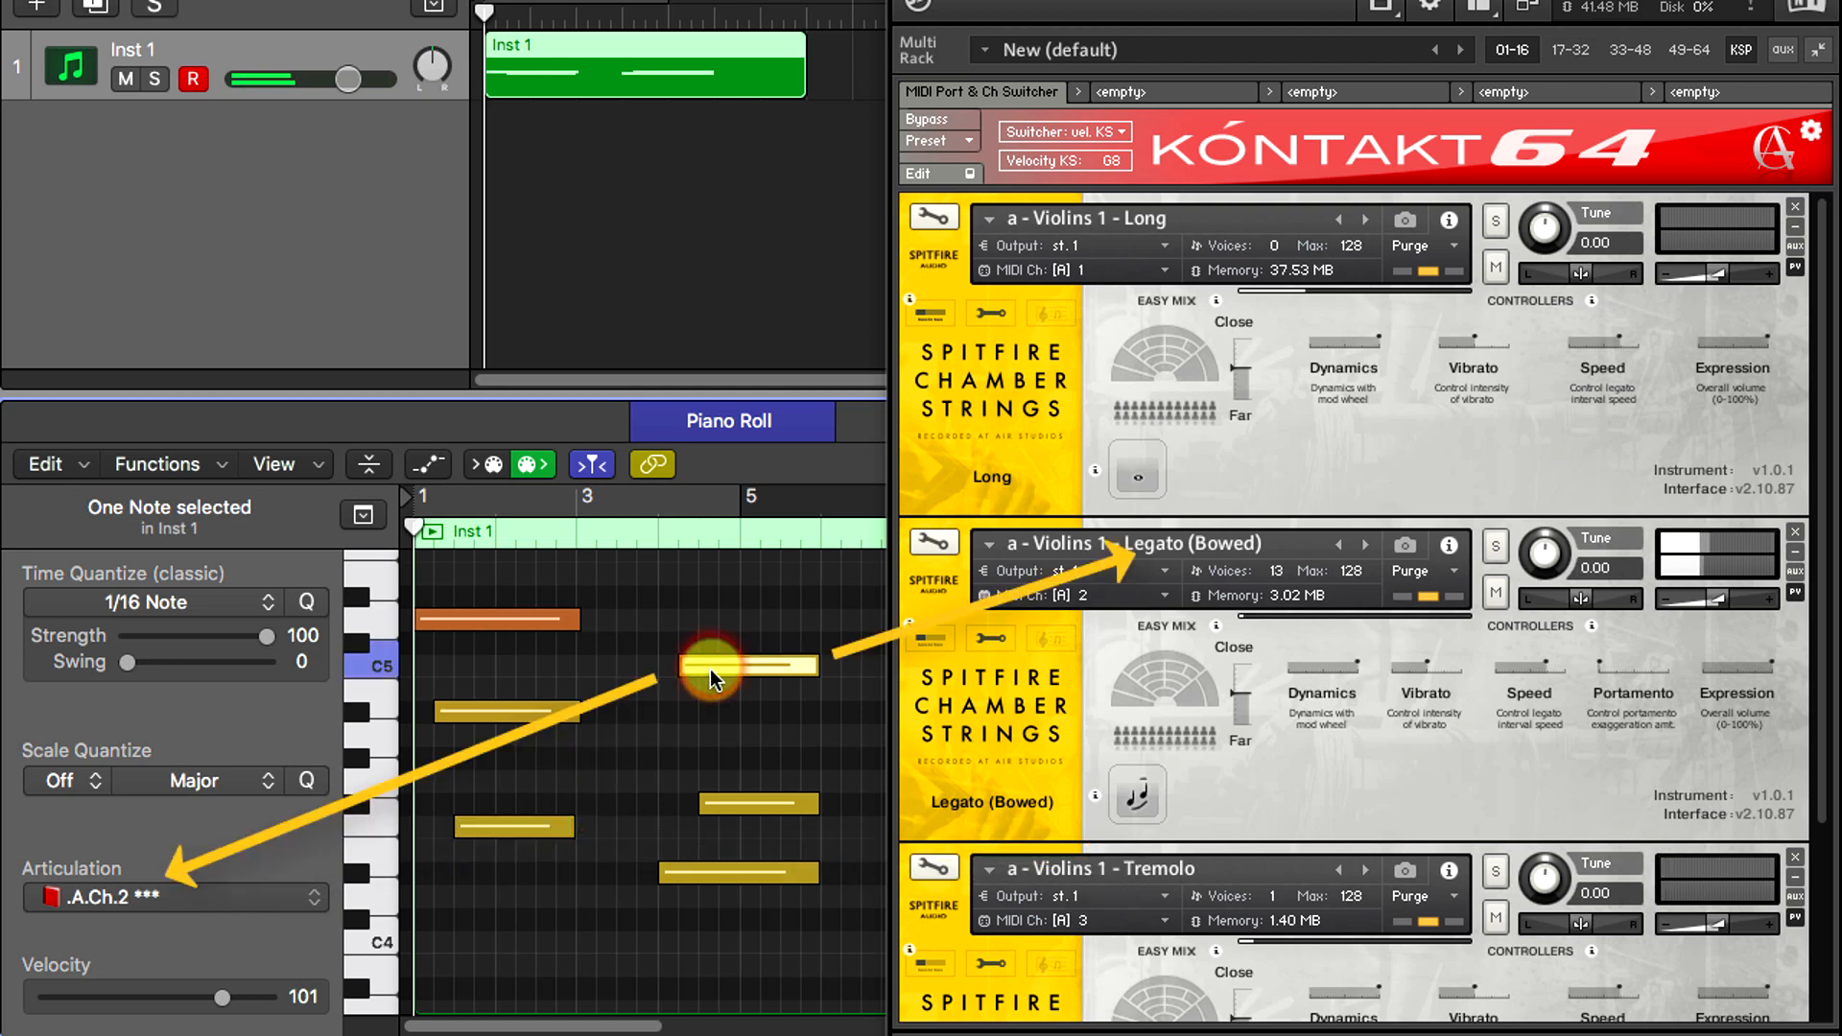
{"action": "left_click", "coordinate": [738, 803]}
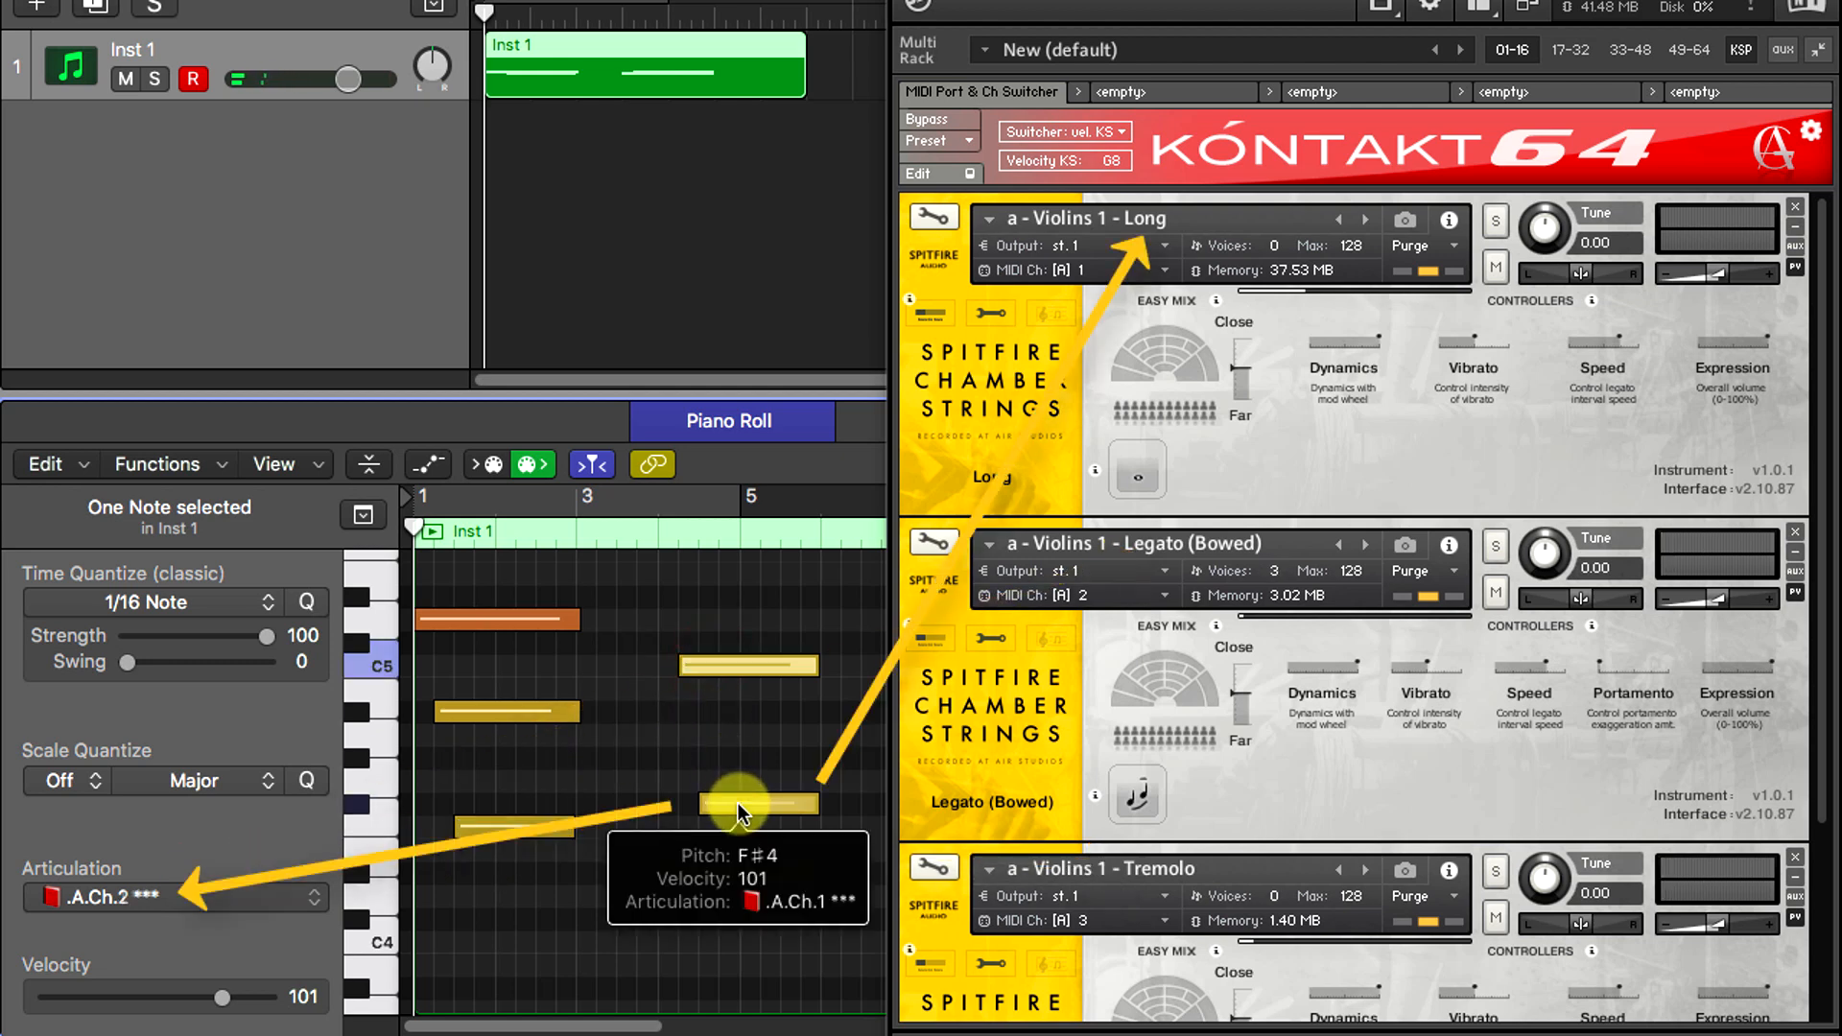
{"action": "left_click", "coordinate": [698, 873]}
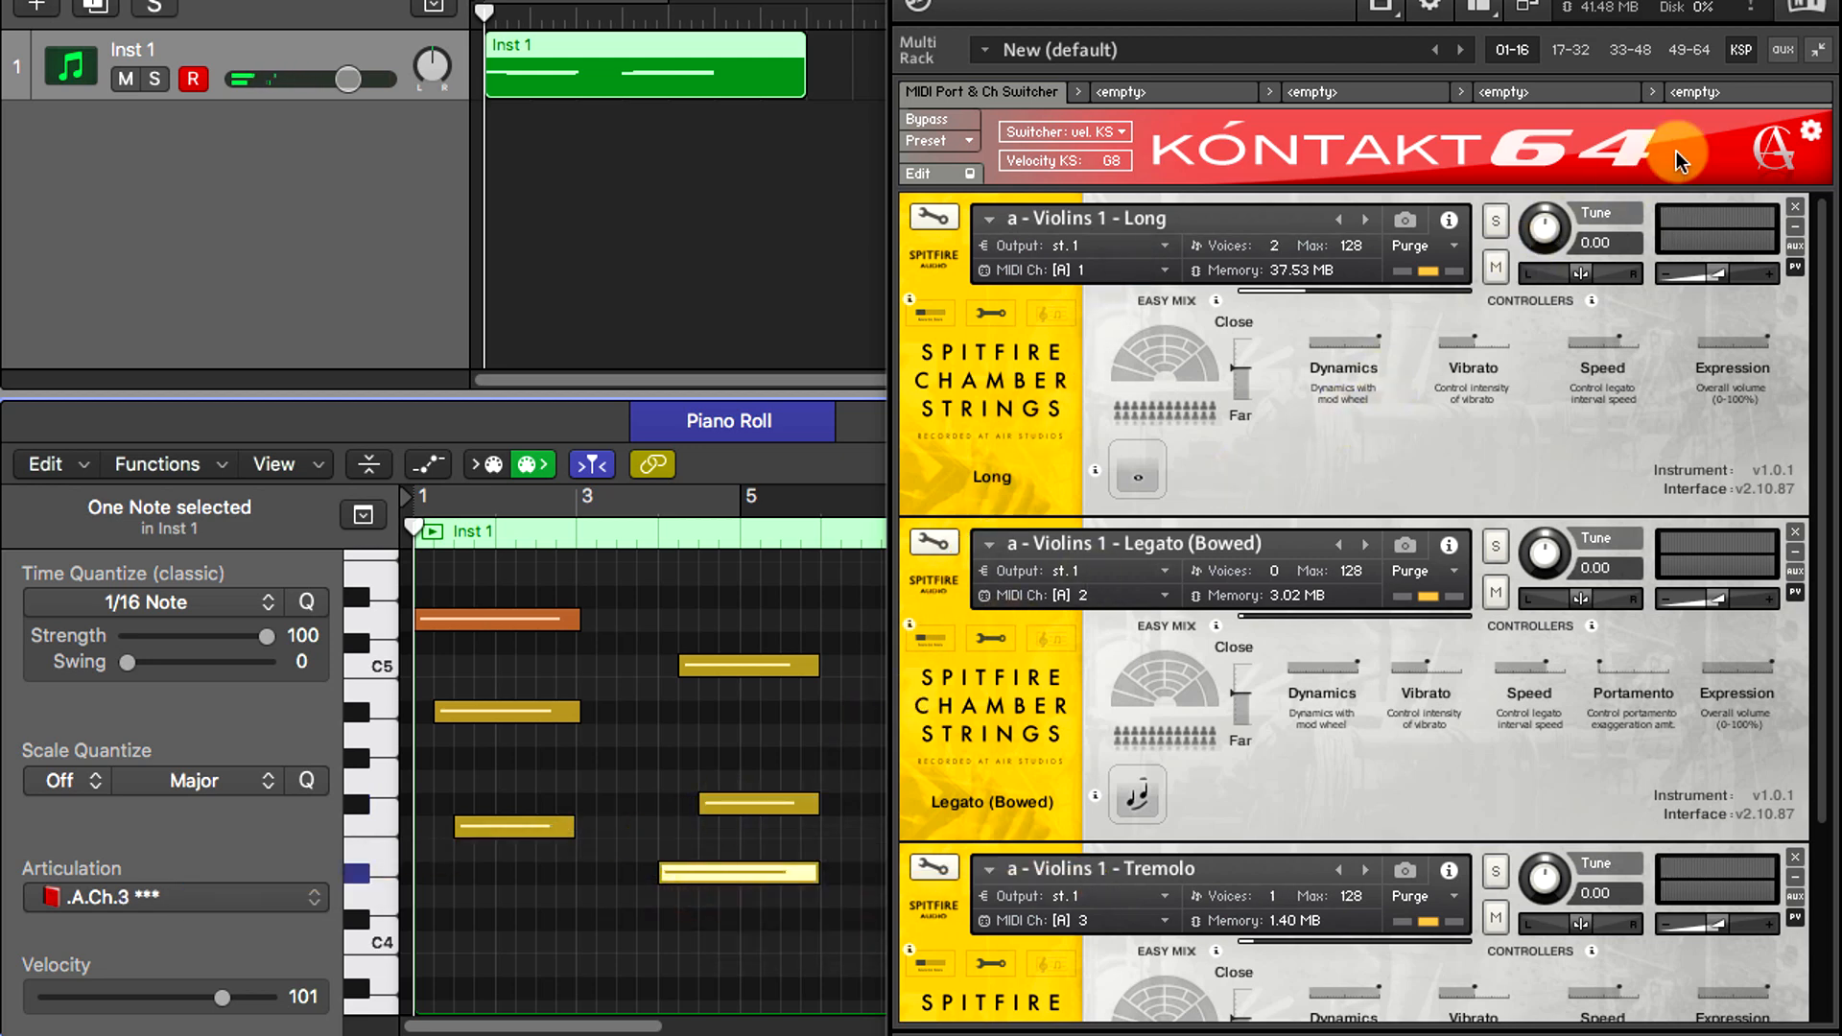
- Open the MIDI Events Multiplication settings, audition the region with the mod wheel, and return the playhead to the start
{"action": "left_click", "coordinate": [1809, 131]}
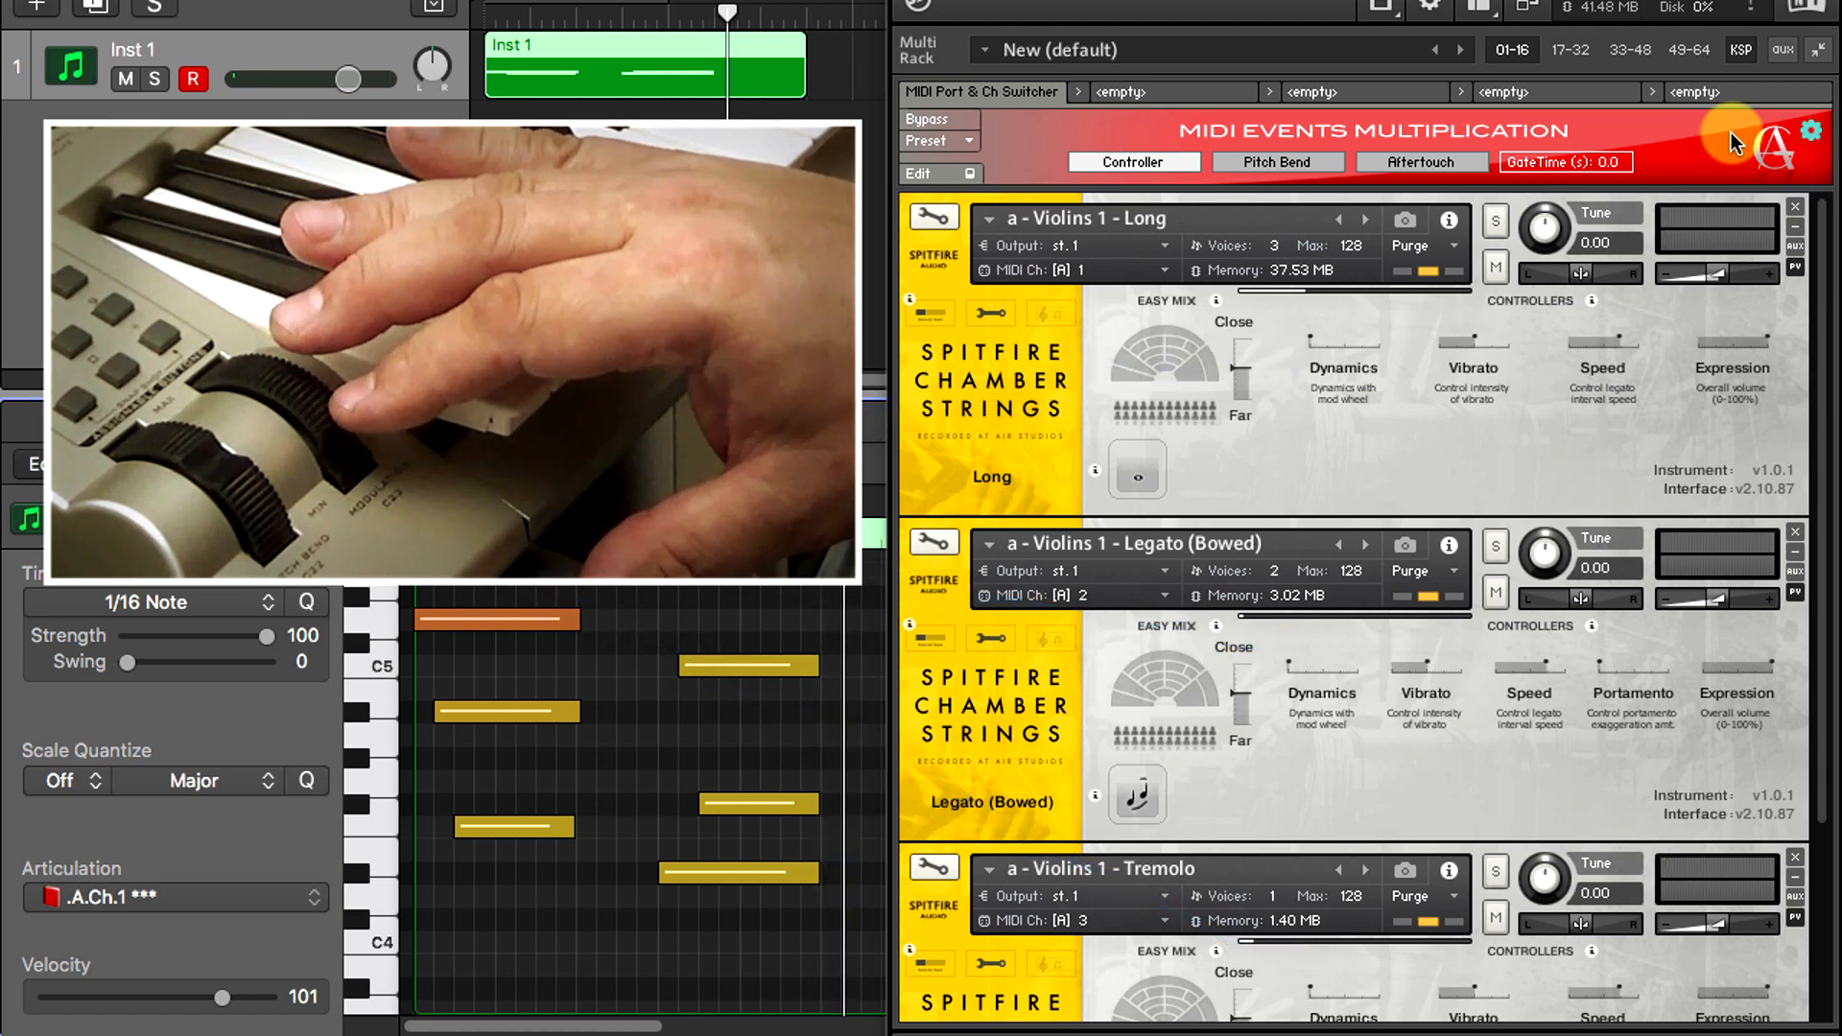
{"action": "key", "text": "space"}
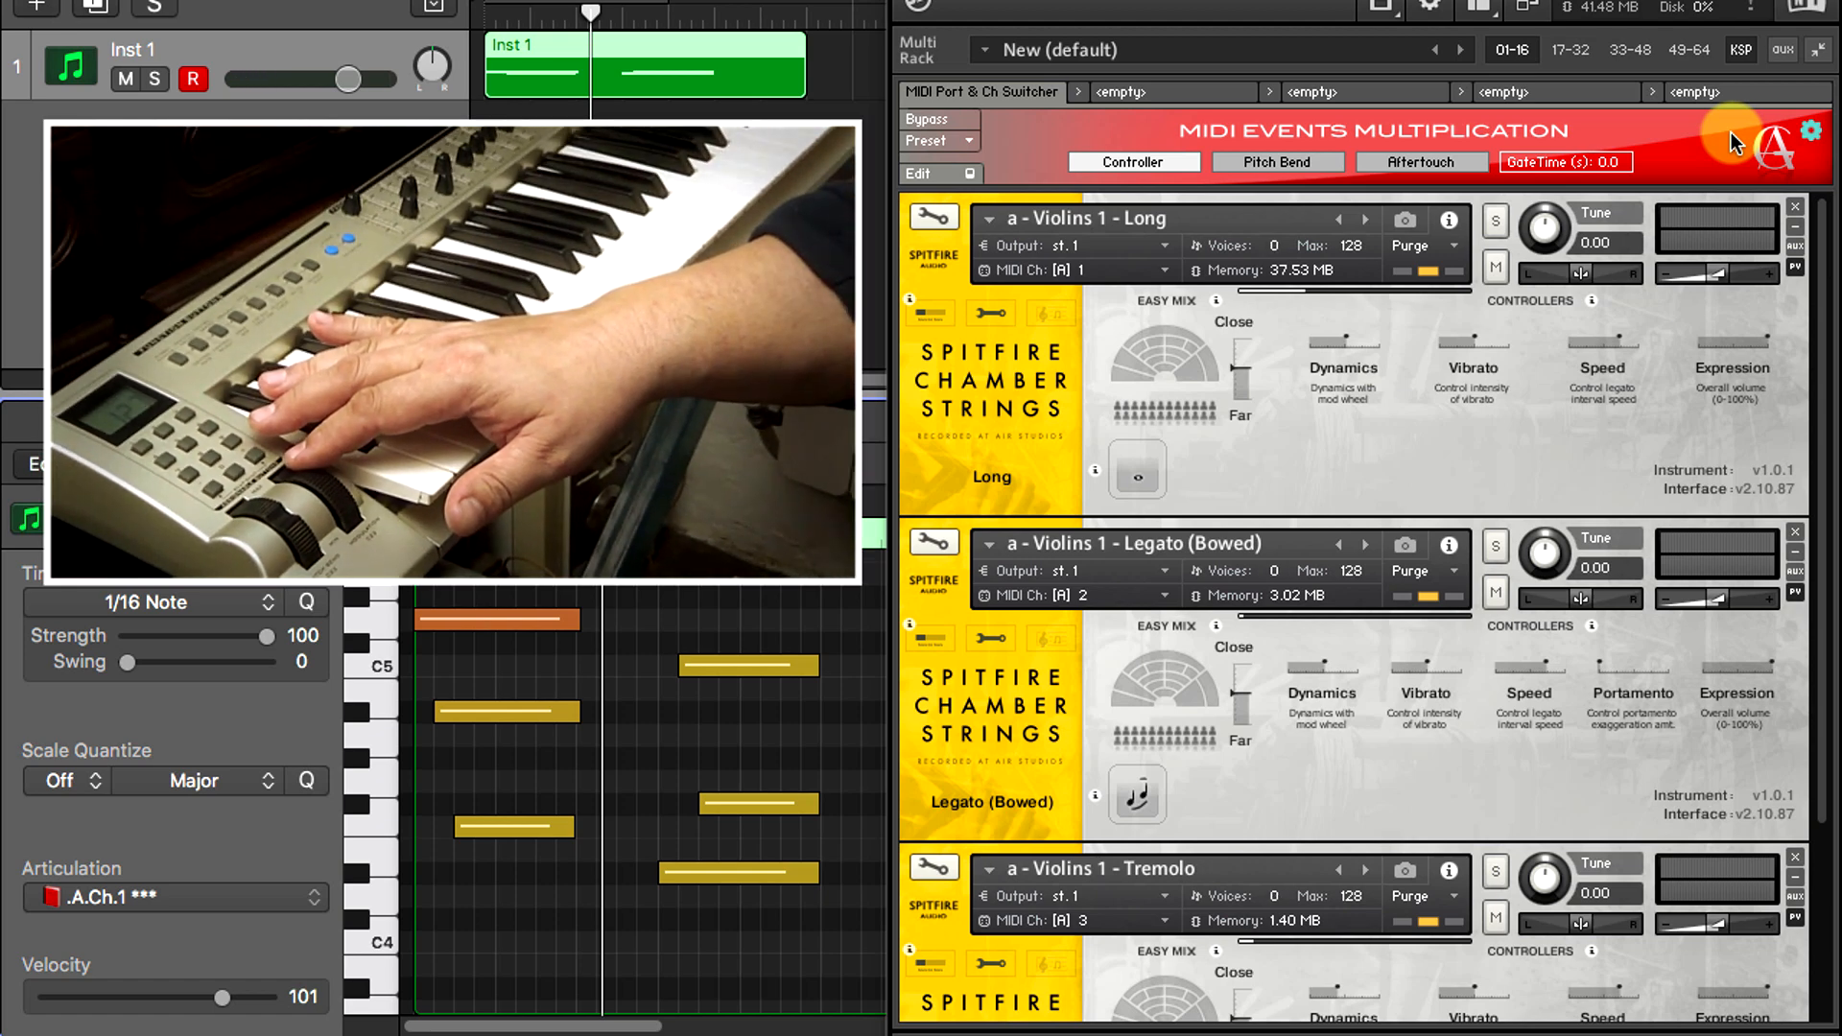
{"action": "key", "text": "Return"}
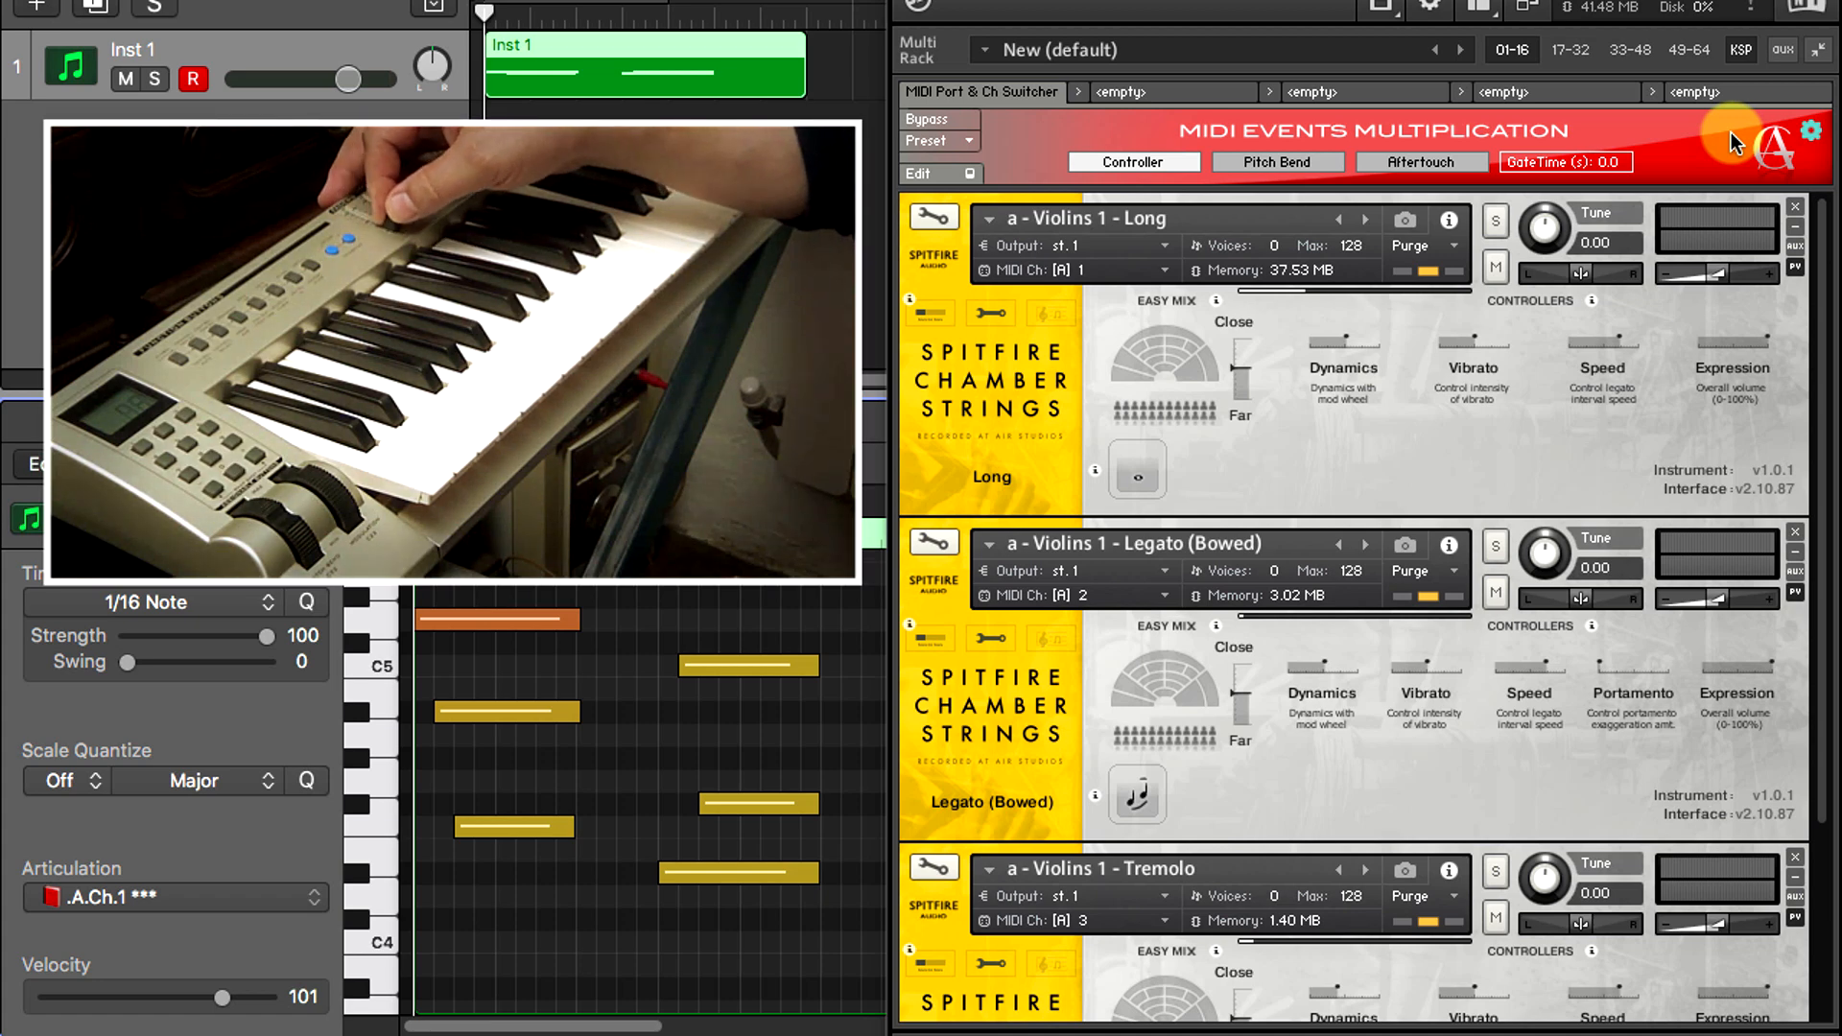
- Play the region while moving the Expression controller, and replay it from the start with Controller multiplication turned off
{"action": "key", "text": "space"}
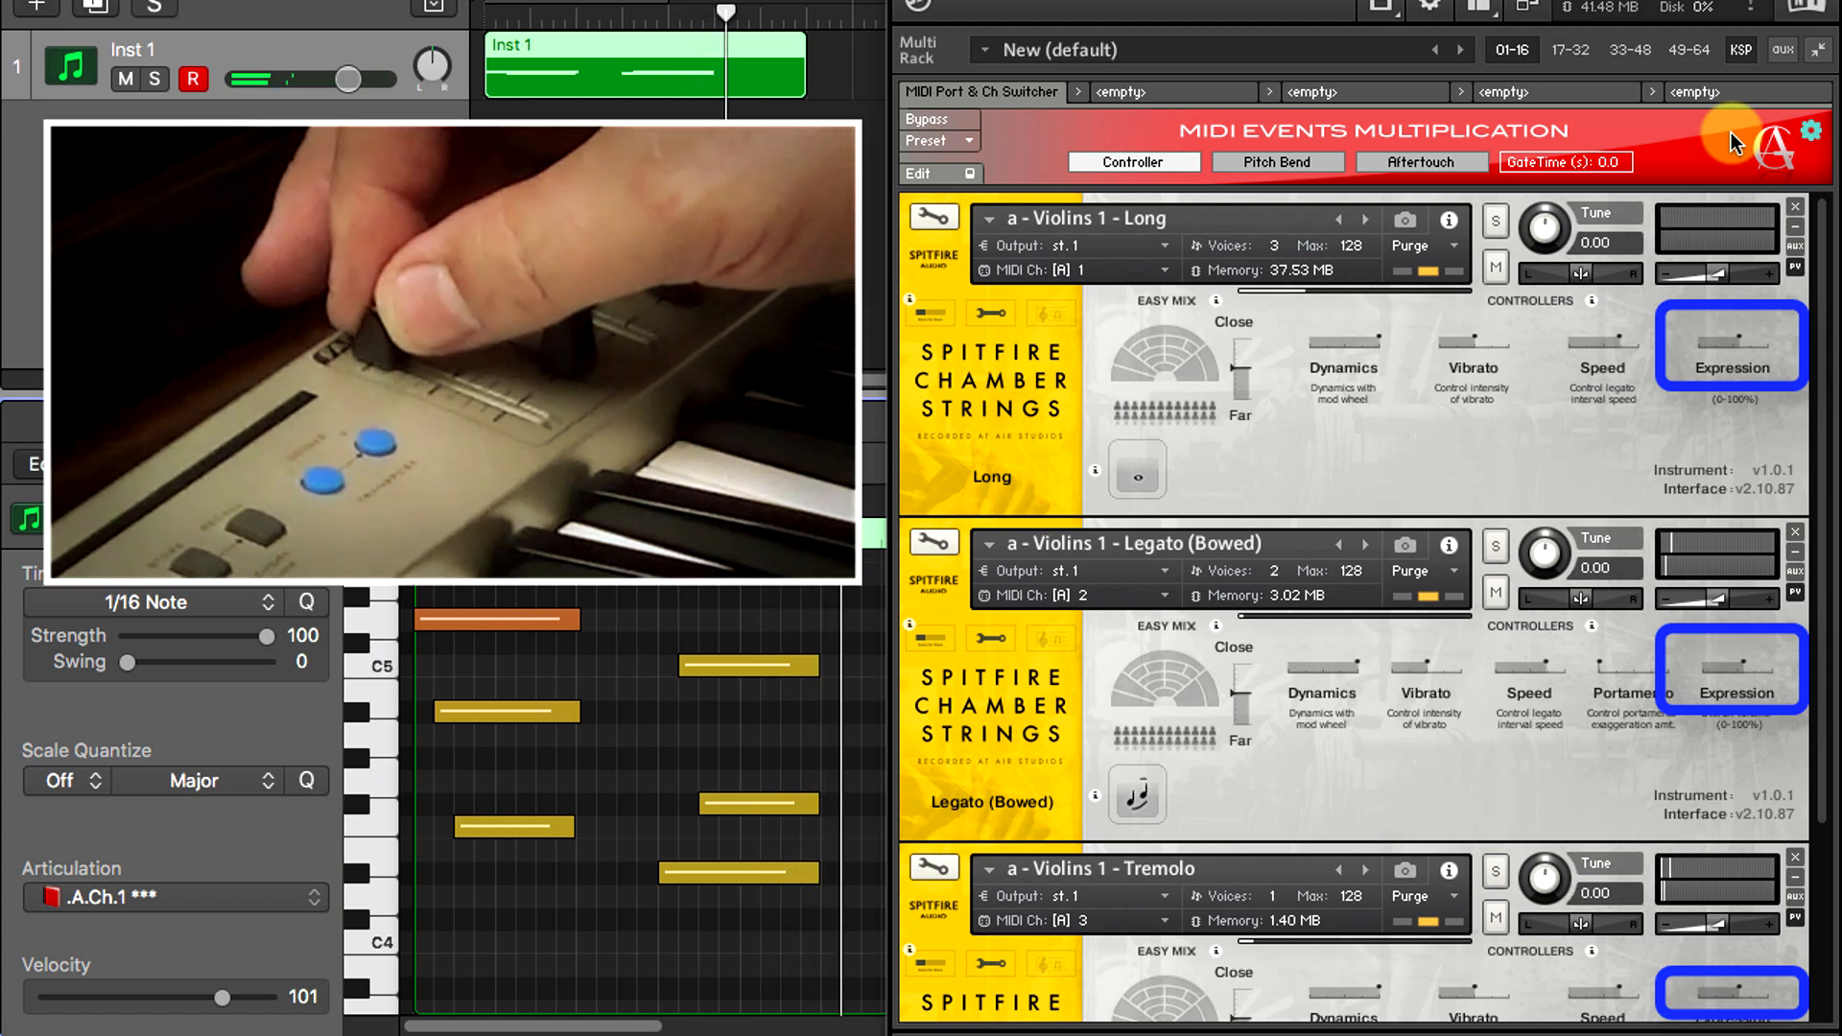
{"action": "key", "text": "space"}
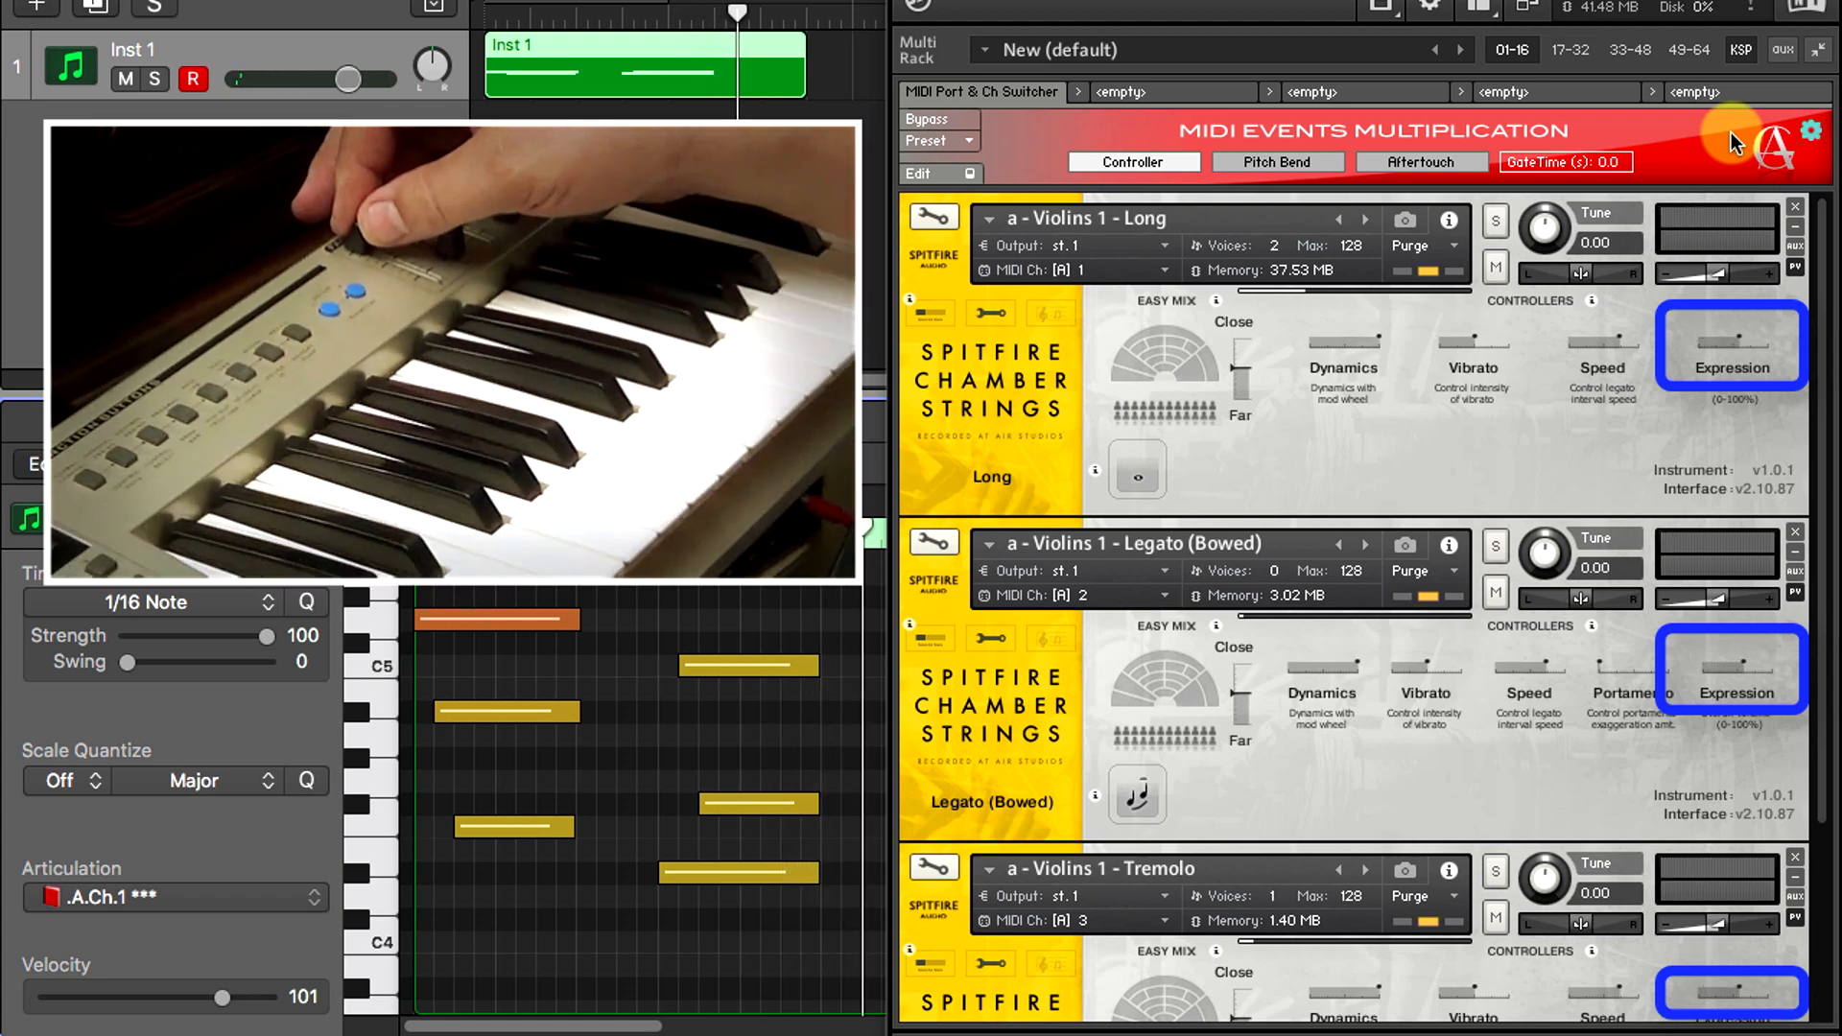
{"action": "key", "text": "Return"}
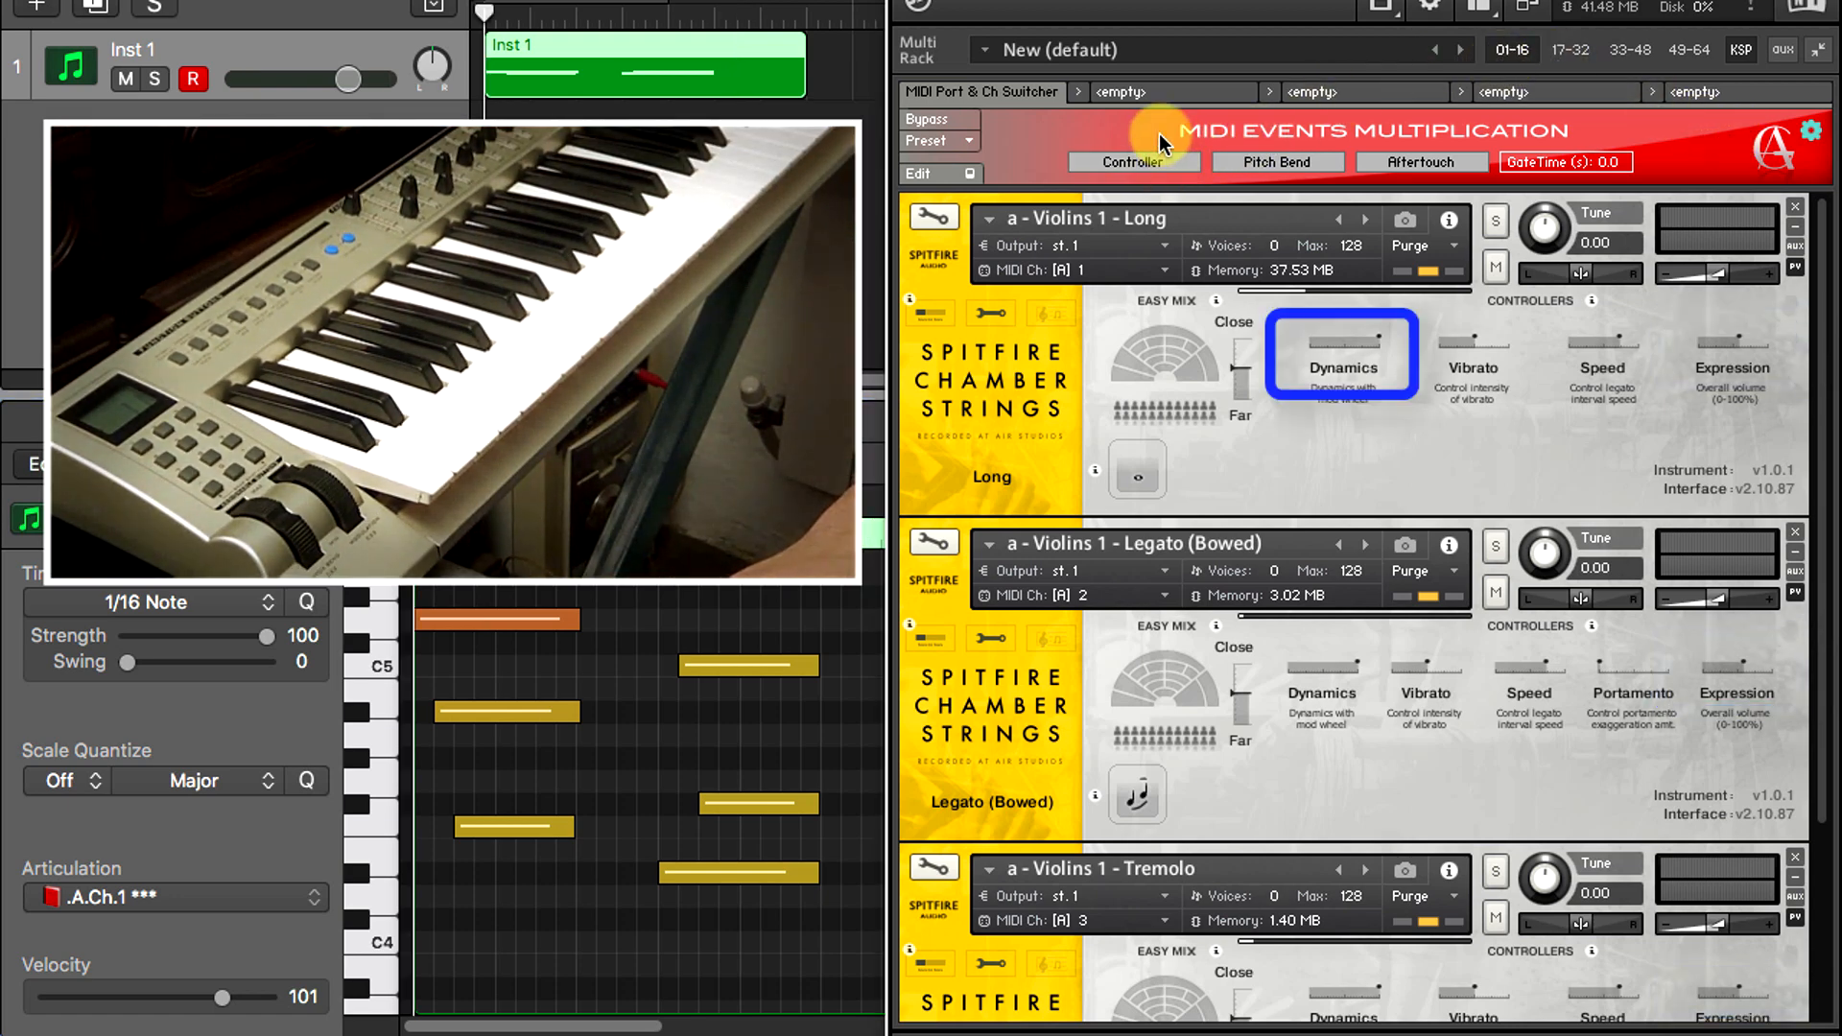
{"action": "key", "text": "space"}
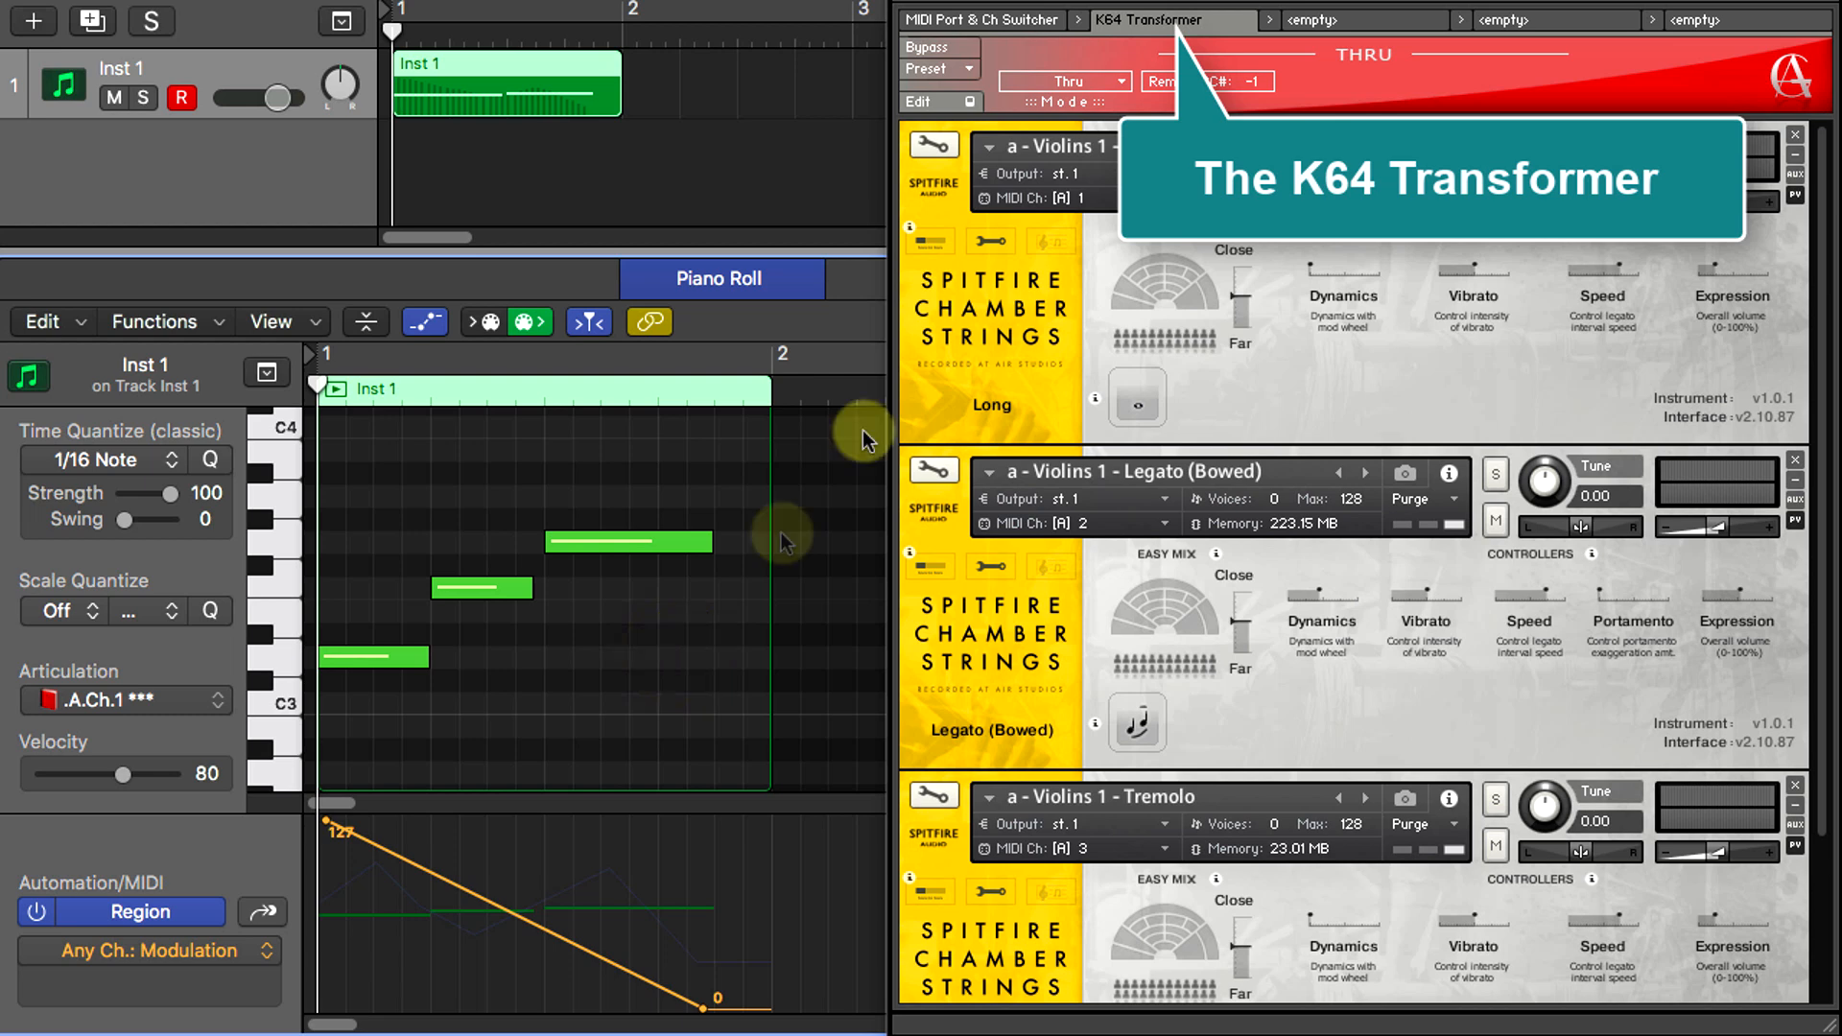
- Set the K64 Transformer to CC Operator with Source CC# 1, switch input channel 1 [A] off, and audition the region
{"action": "left_click", "coordinate": [1116, 81]}
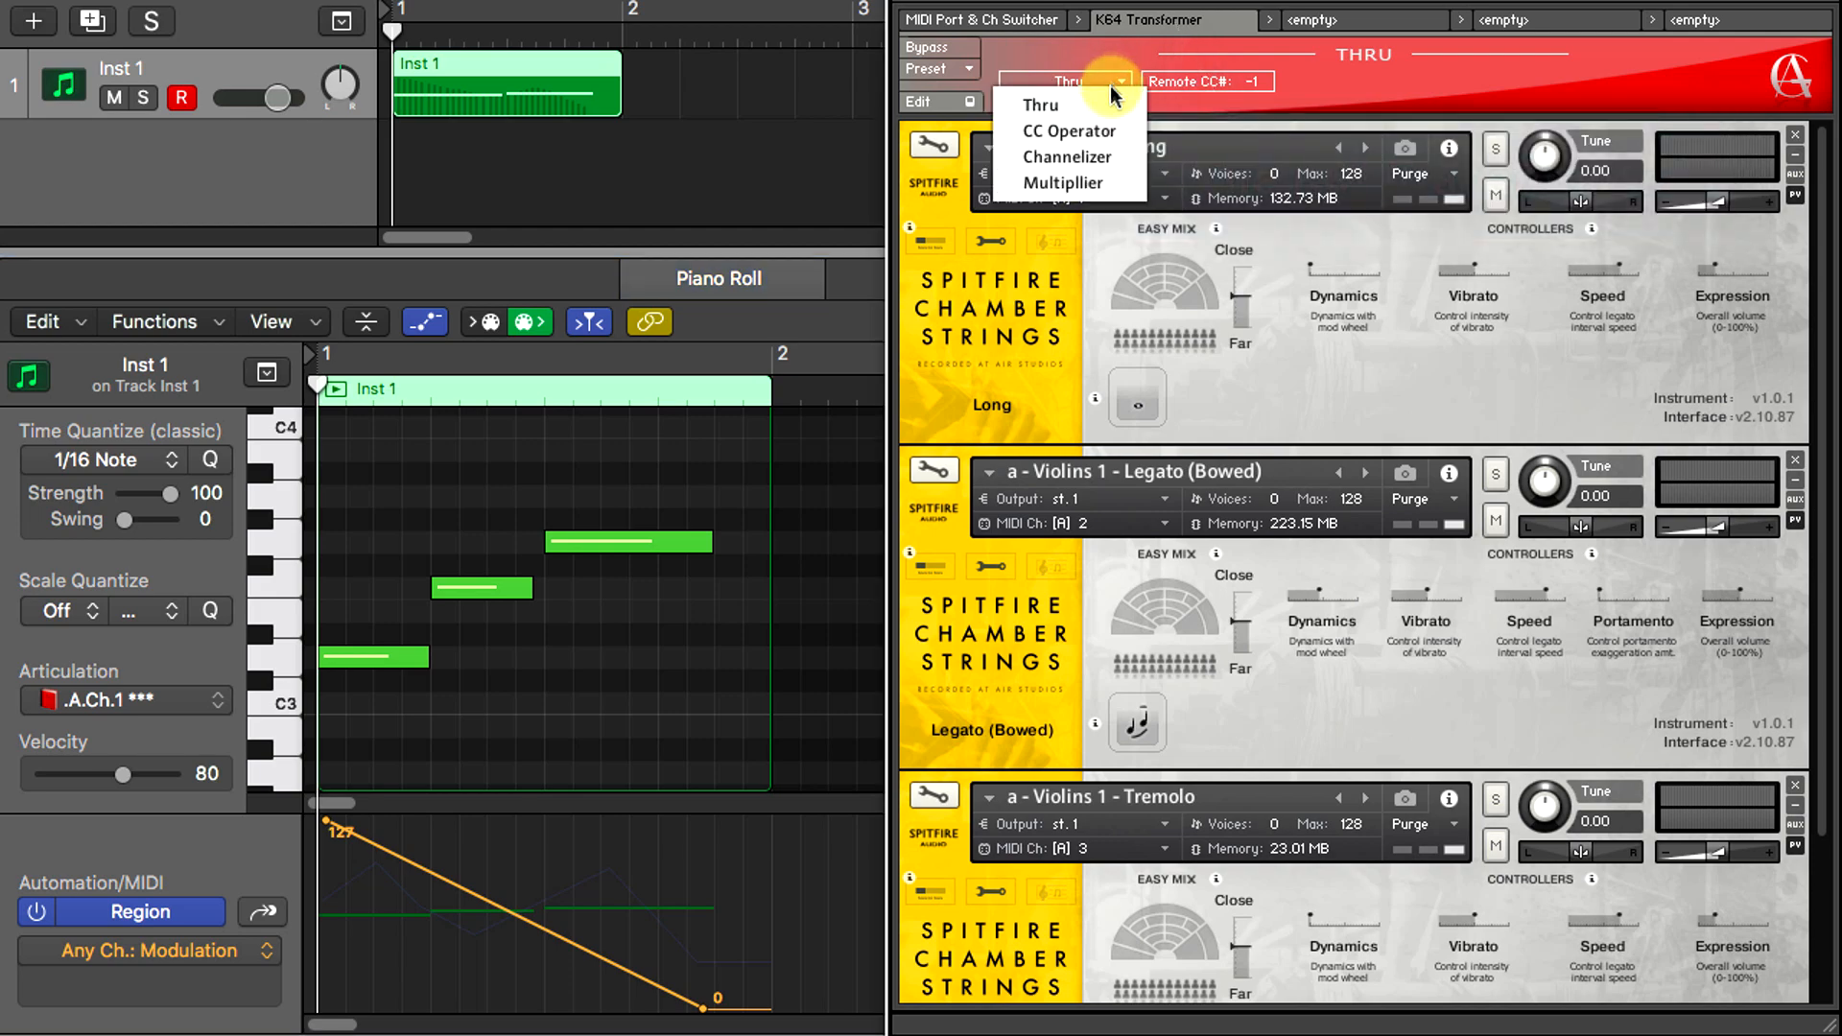
{"action": "left_click", "coordinate": [1101, 130]}
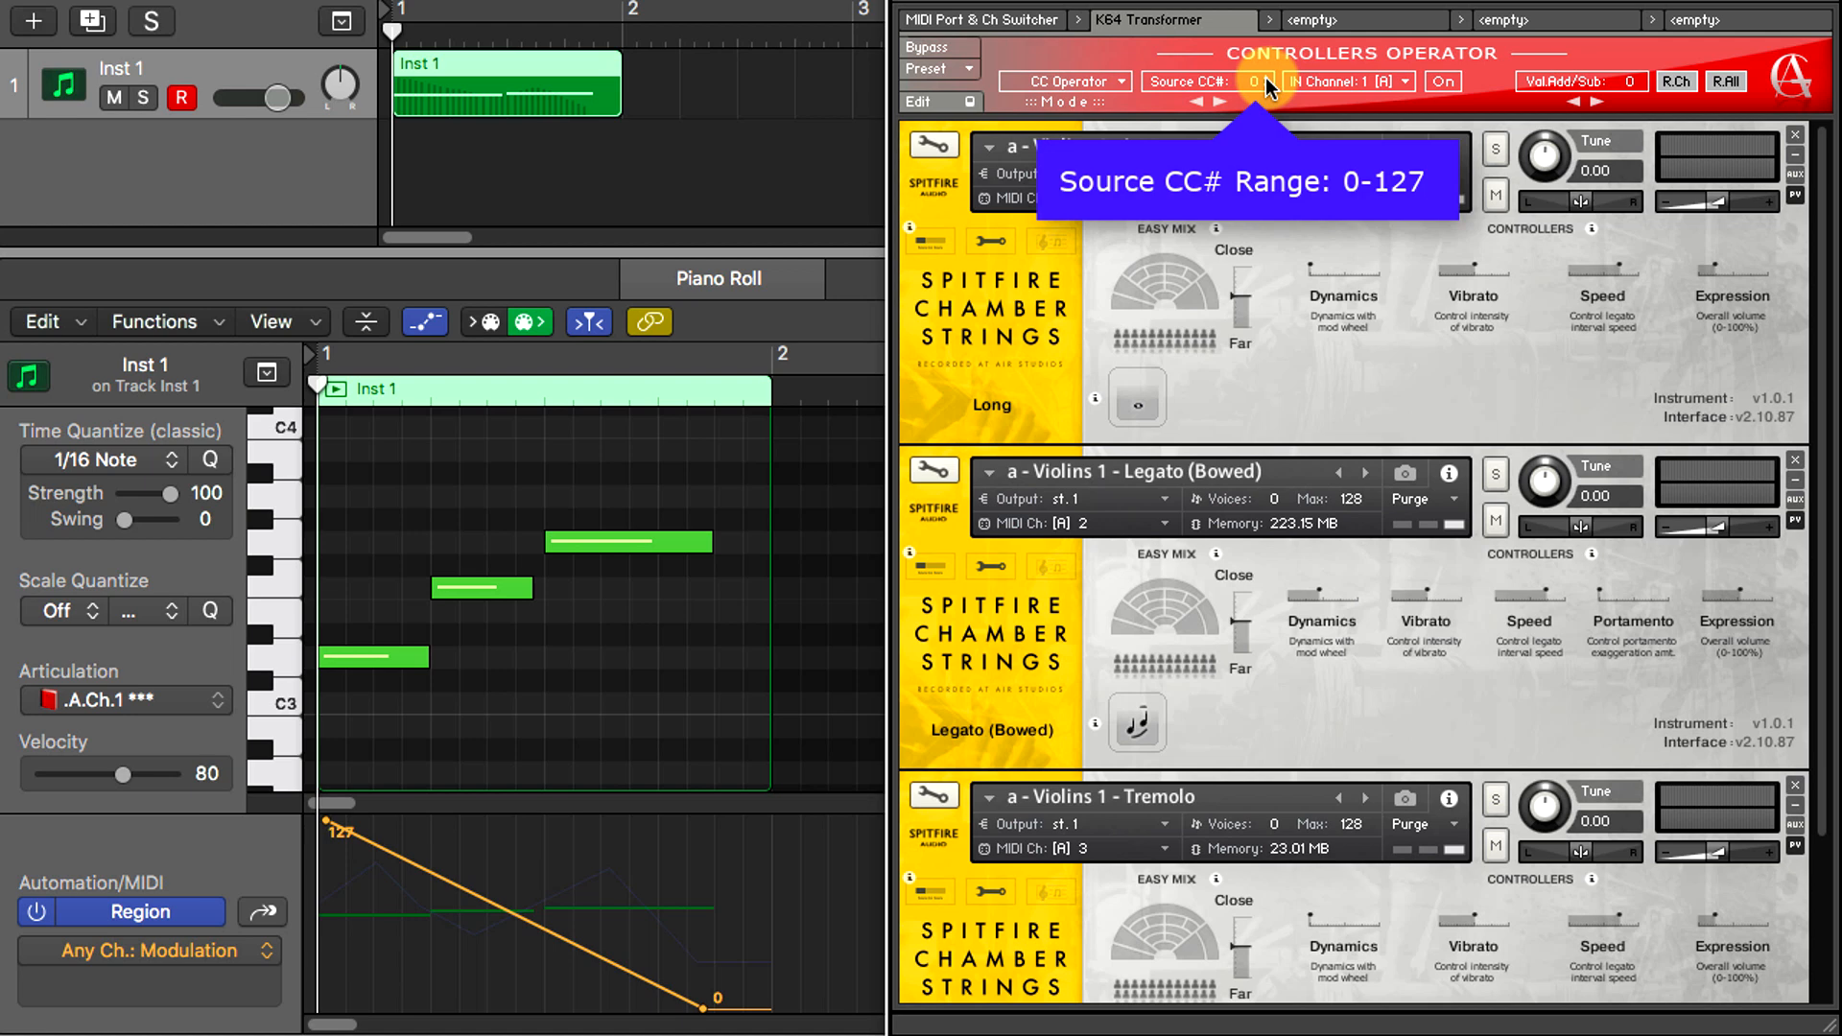
{"action": "left_click", "coordinate": [1265, 78]}
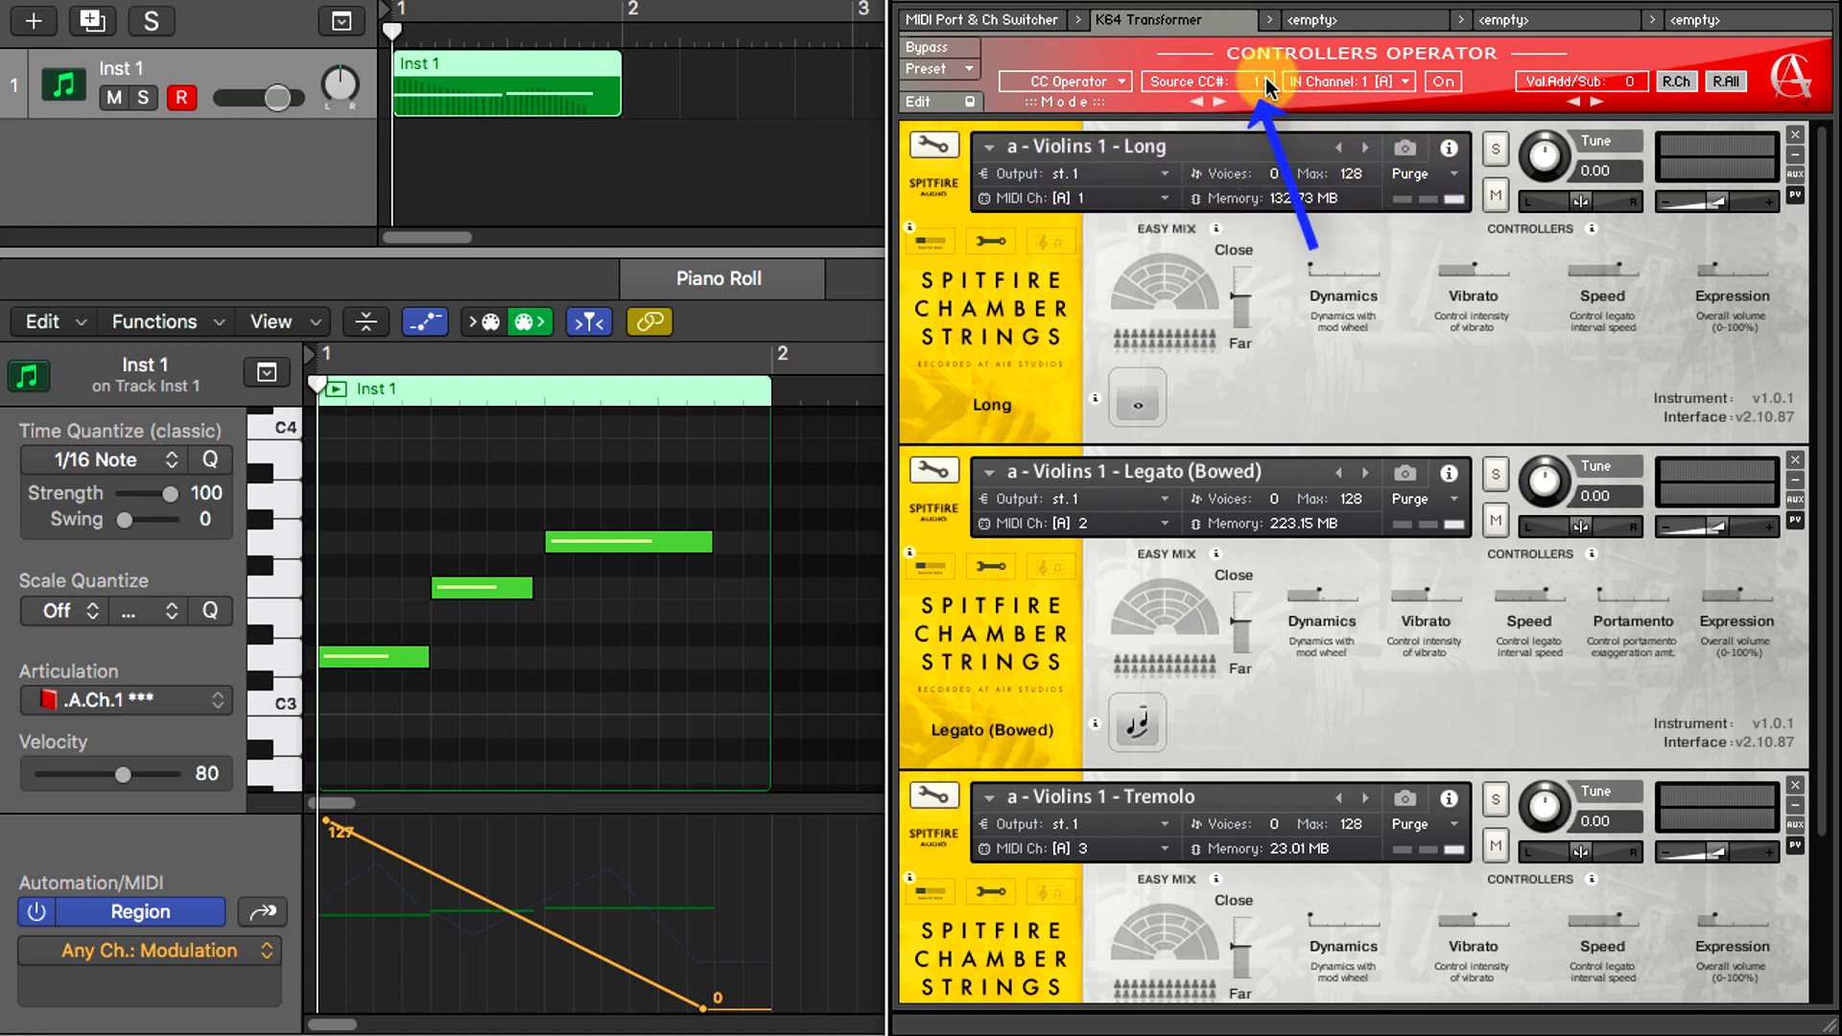
{"action": "left_click", "coordinate": [1437, 83]}
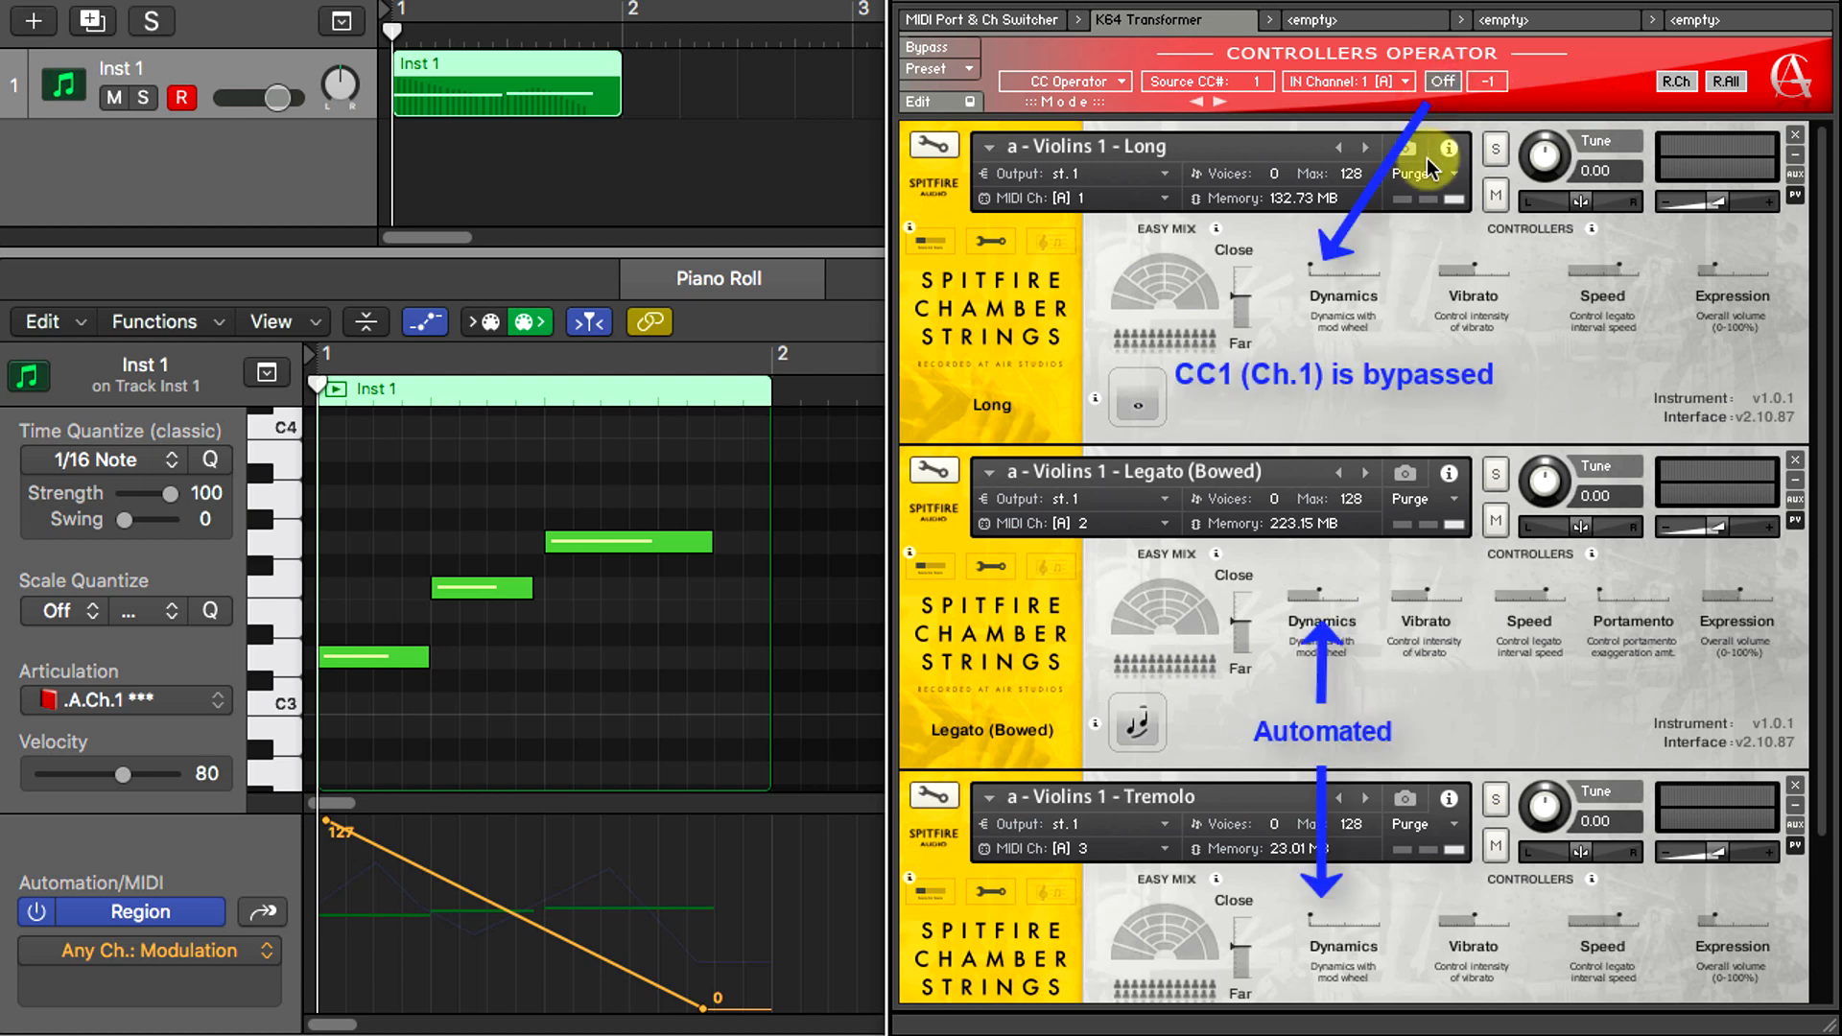
{"action": "key", "text": "space"}
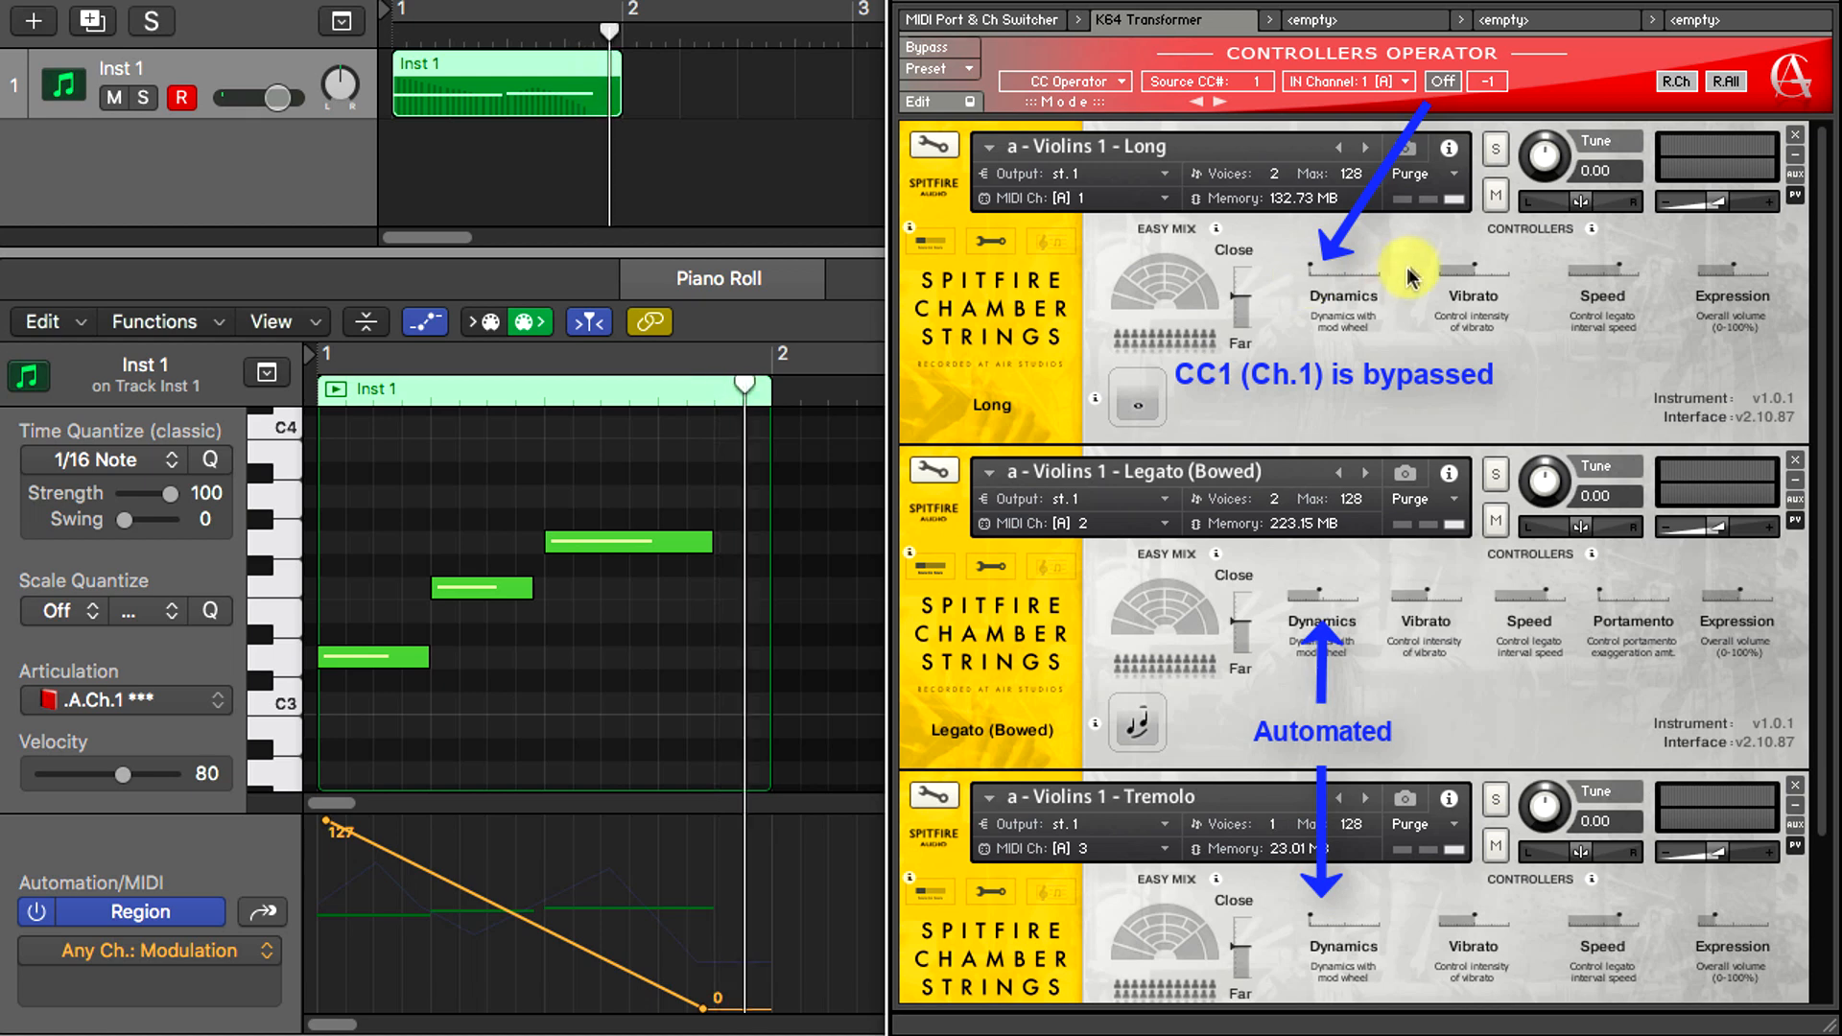
{"action": "key", "text": "Return"}
- Set the fixed value of CC# 1 on input channel 1 [A] to 52 and audition the region
{"action": "left_click", "coordinate": [1487, 84]}
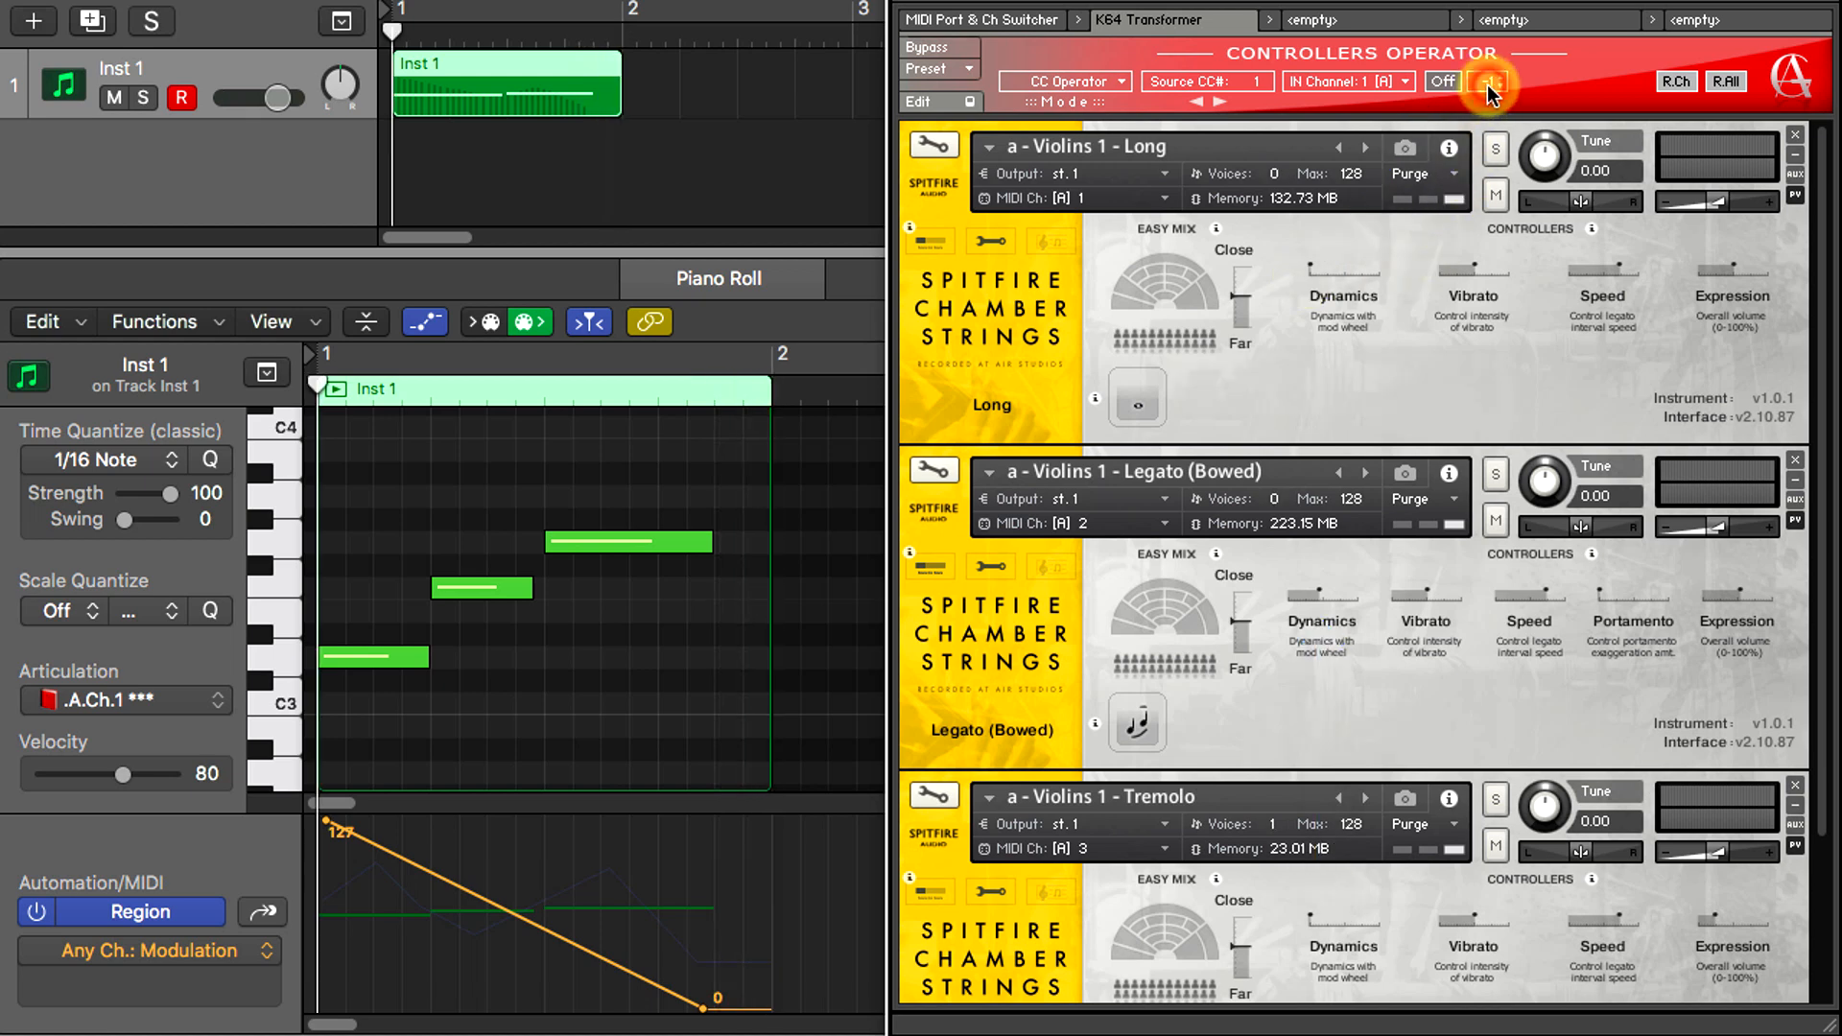
{"action": "left_click_drag", "start_coordinate": [1488, 89], "coordinate": [1523, 2]}
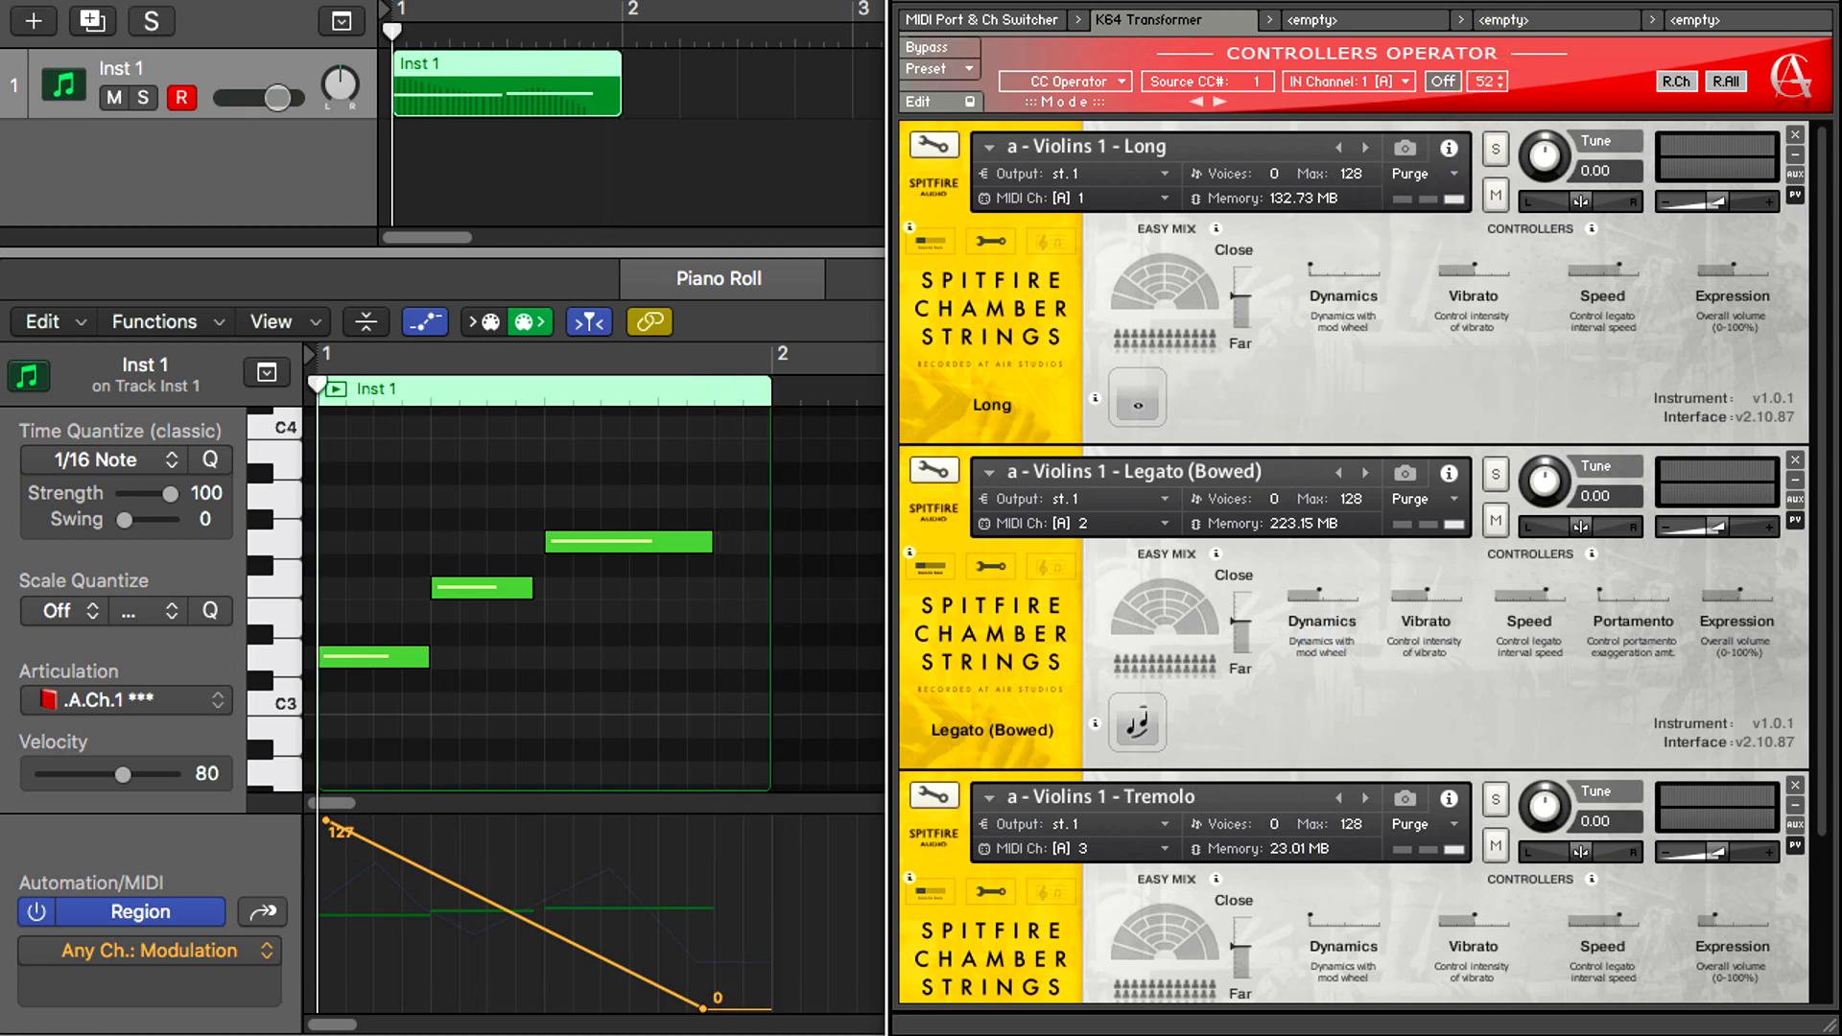
{"action": "left_click", "coordinate": [1492, 86]}
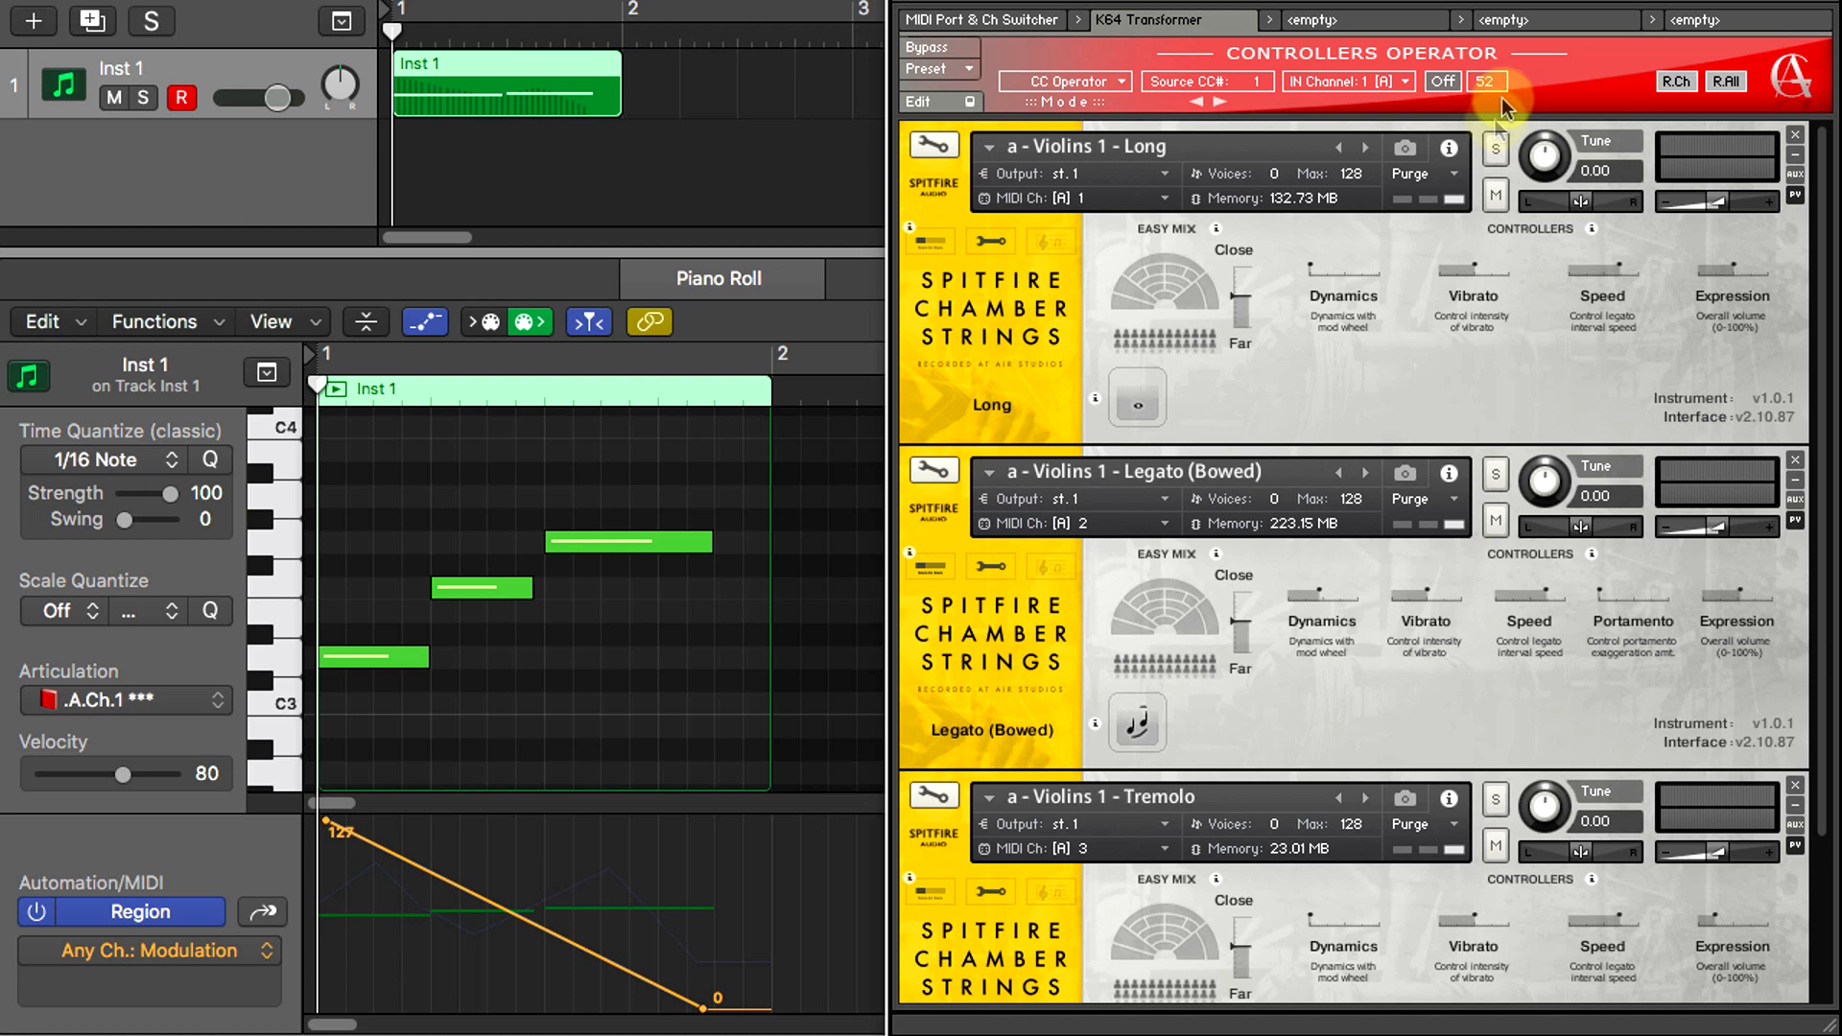
{"action": "key", "text": "space"}
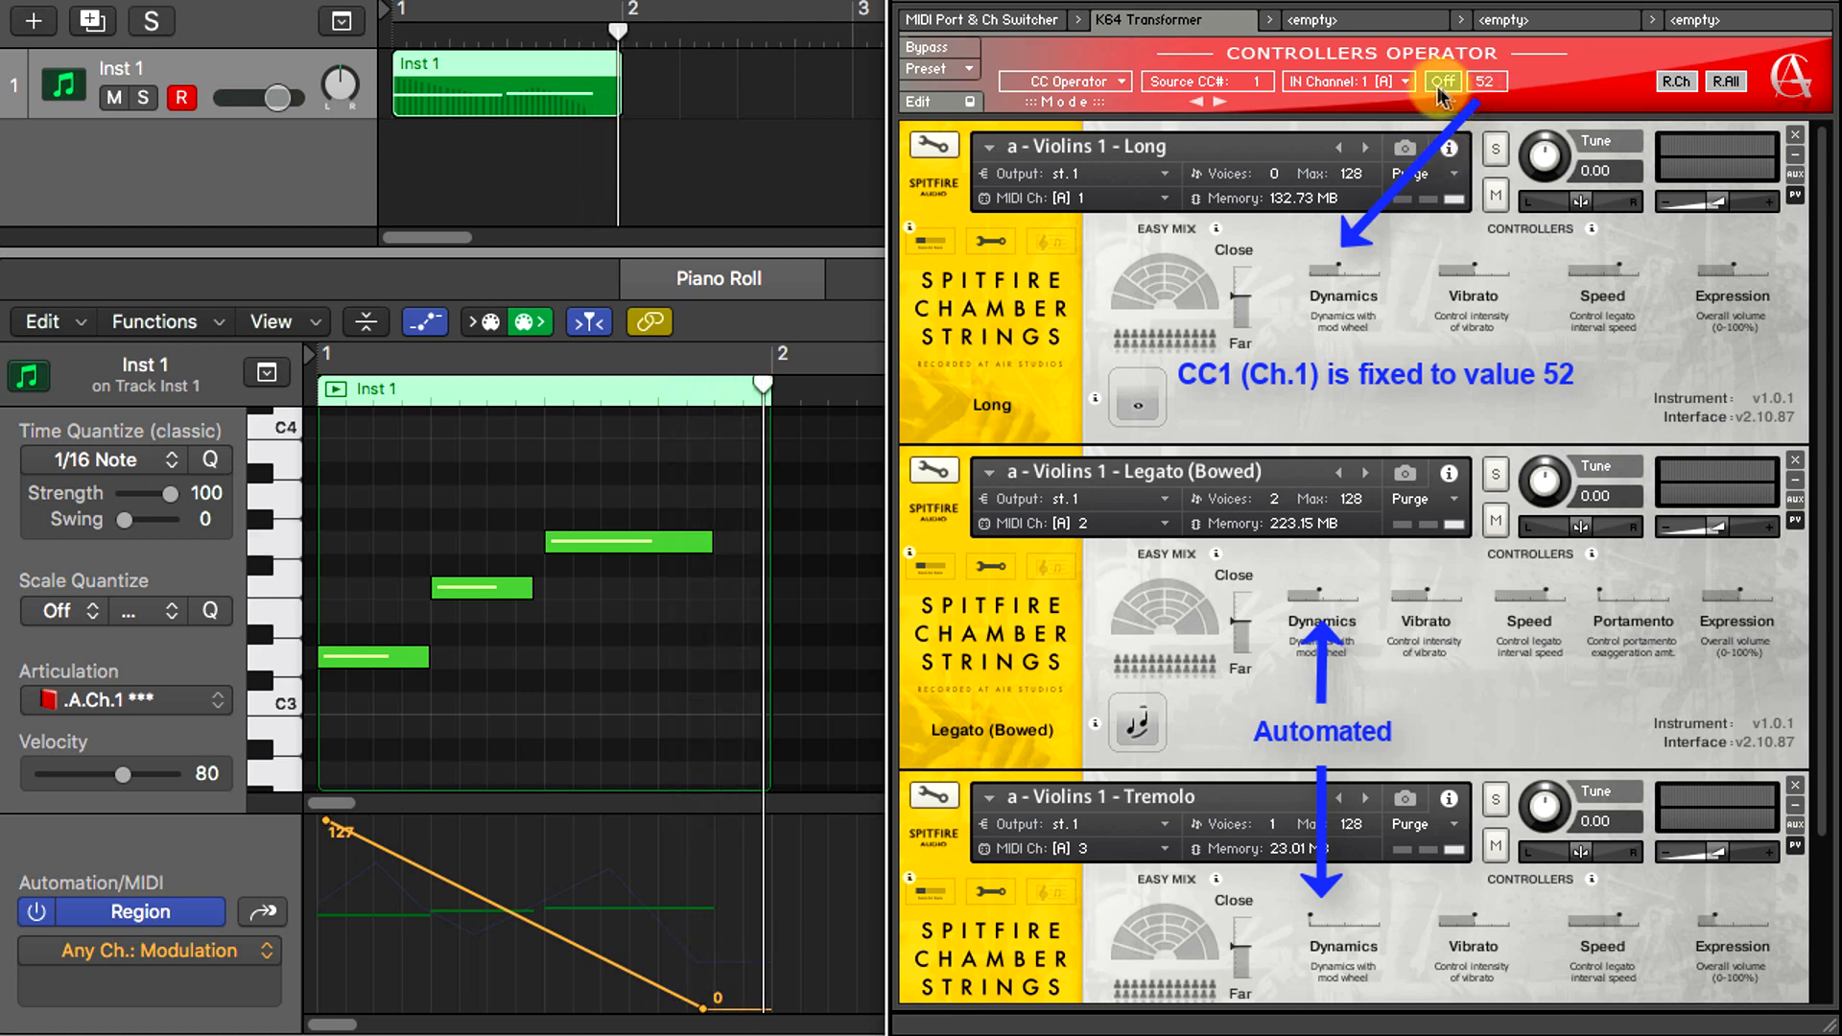
- Switch CC# 1 on channel 1 [A] back on with a Val.Add/Sub offset of -50 and audition the region
{"action": "left_click", "coordinate": [1441, 83]}
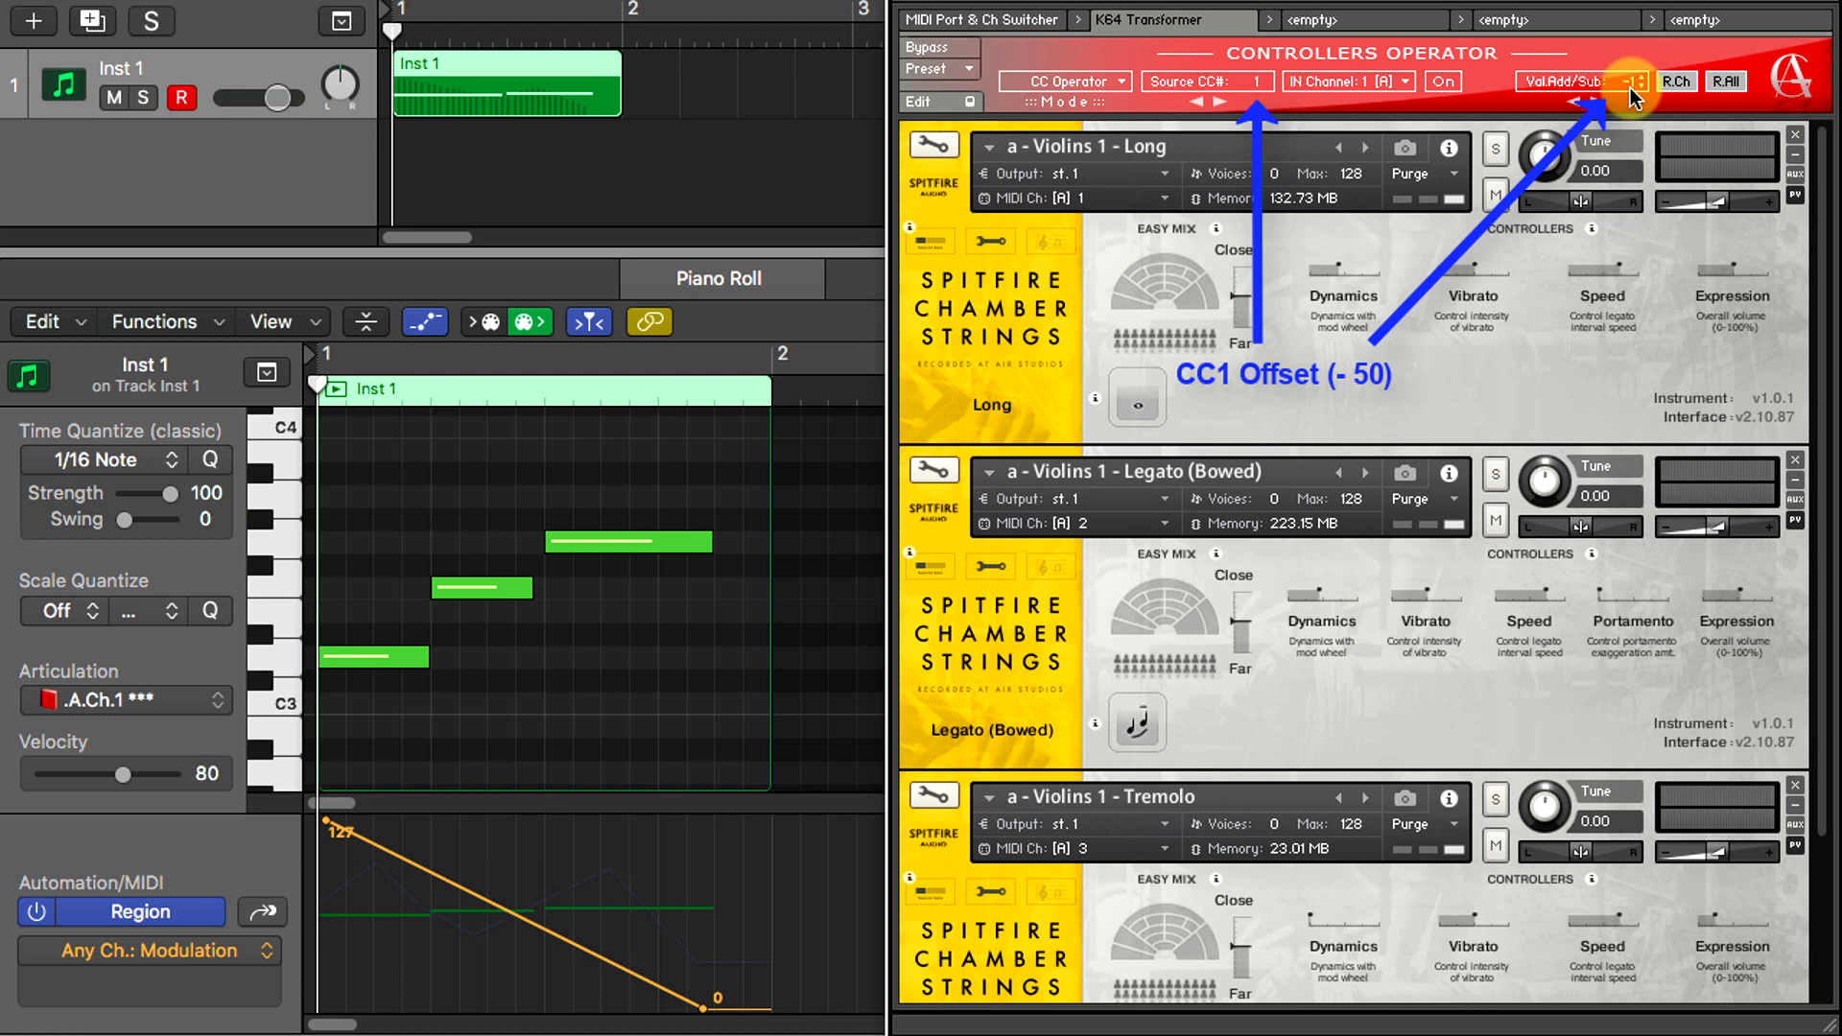
{"action": "left_click_drag", "start_coordinate": [1625, 148], "coordinate": [1625, 155]}
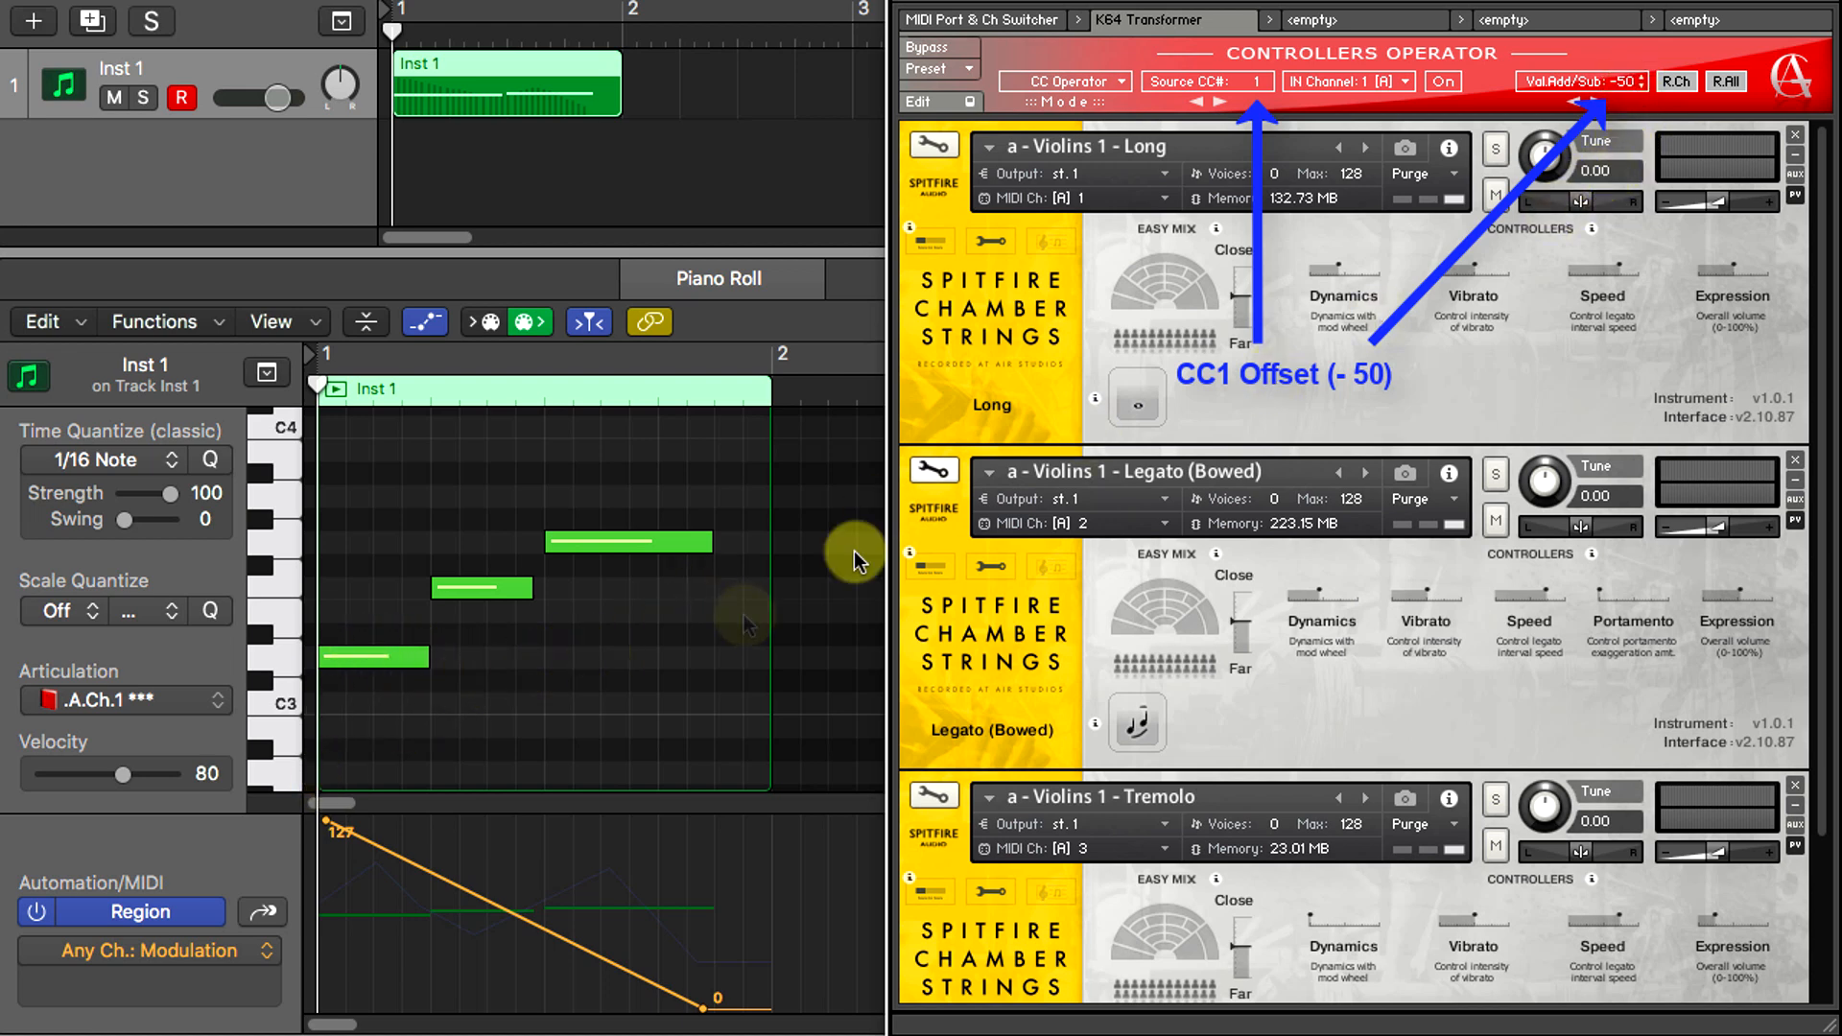
{"action": "key", "text": "space"}
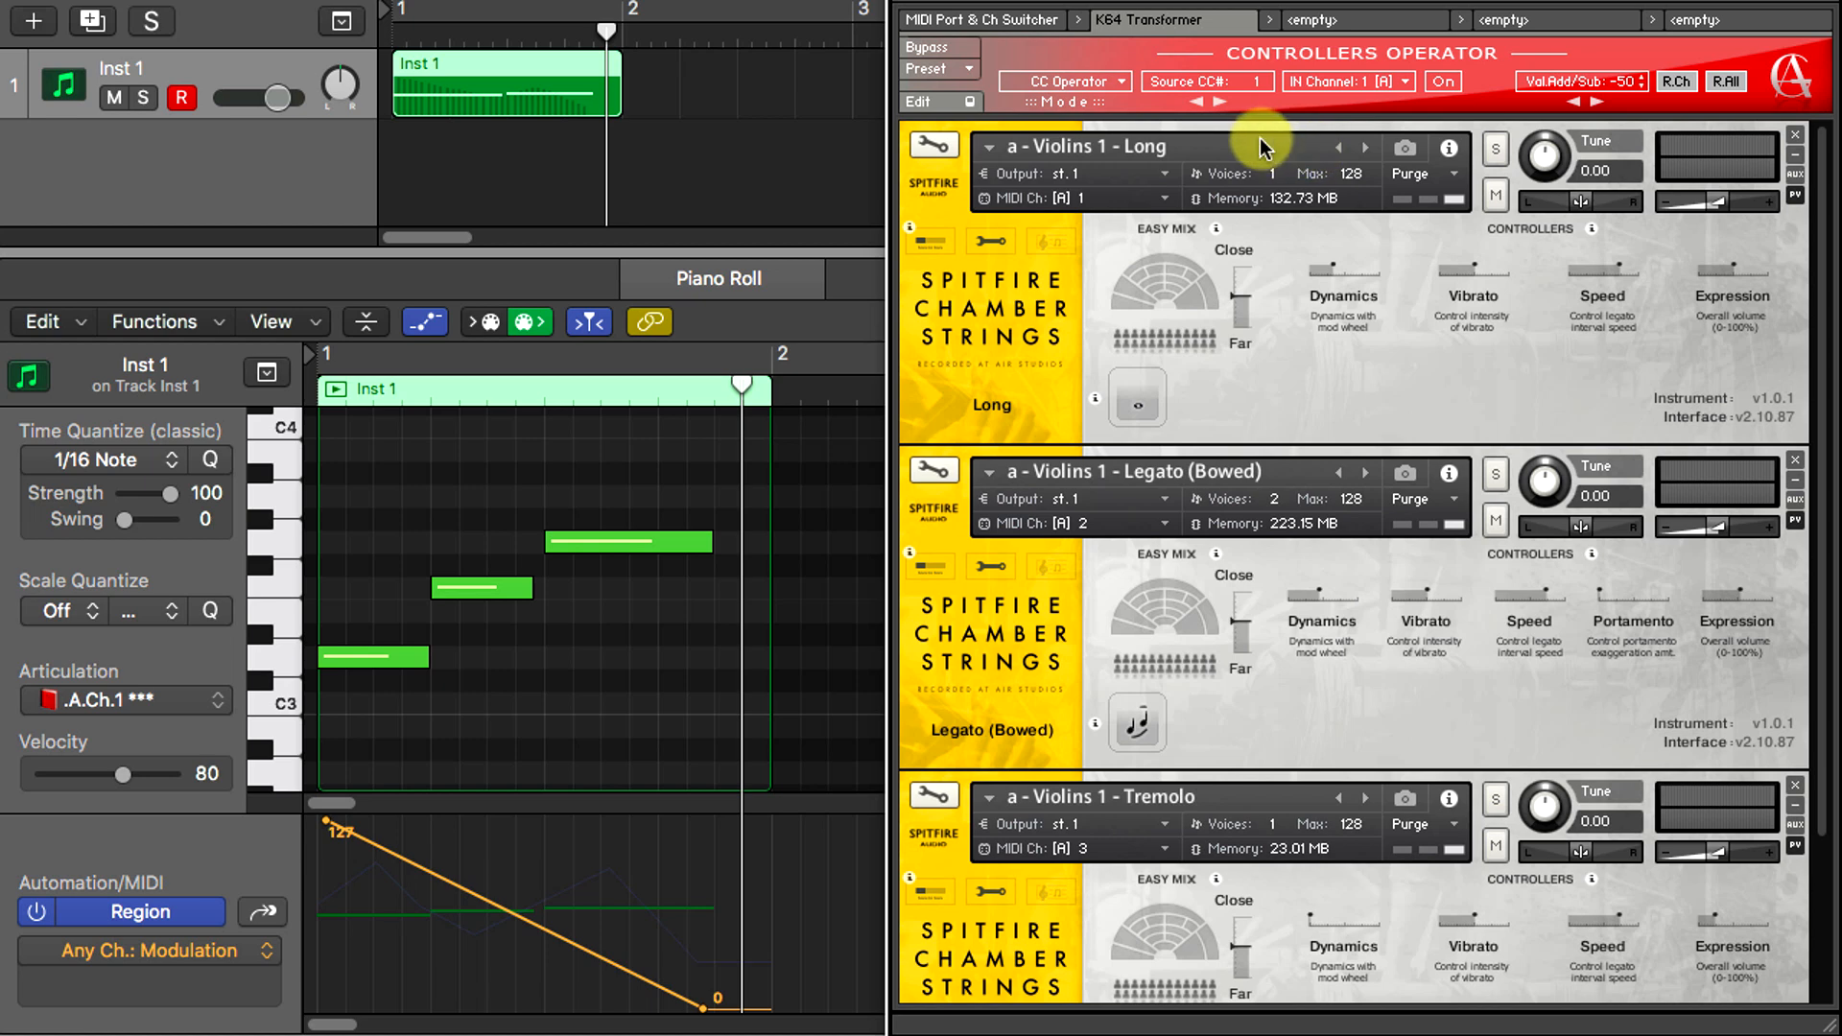
{"action": "key", "text": "space"}
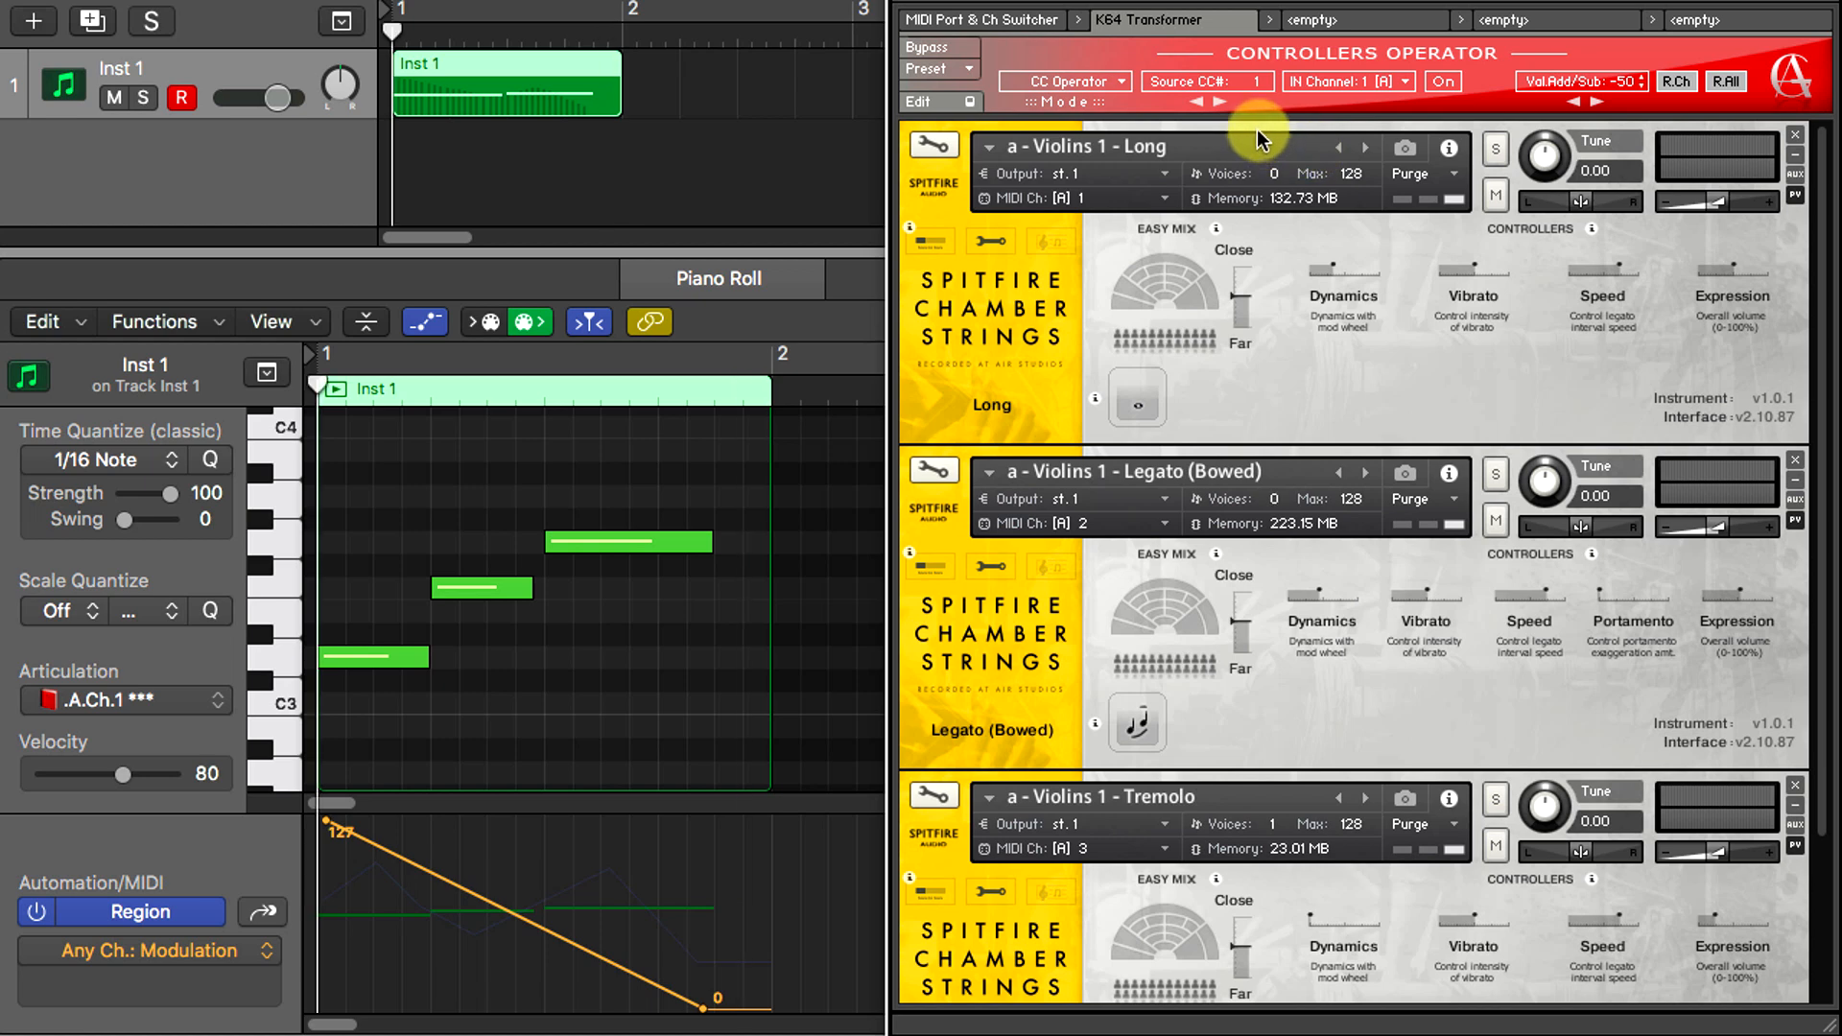
- Display the region's Expression automation, set Source CC# 11 with a Val.Add/Sub offset of -50, and audition the region
{"action": "left_click", "coordinate": [191, 959]}
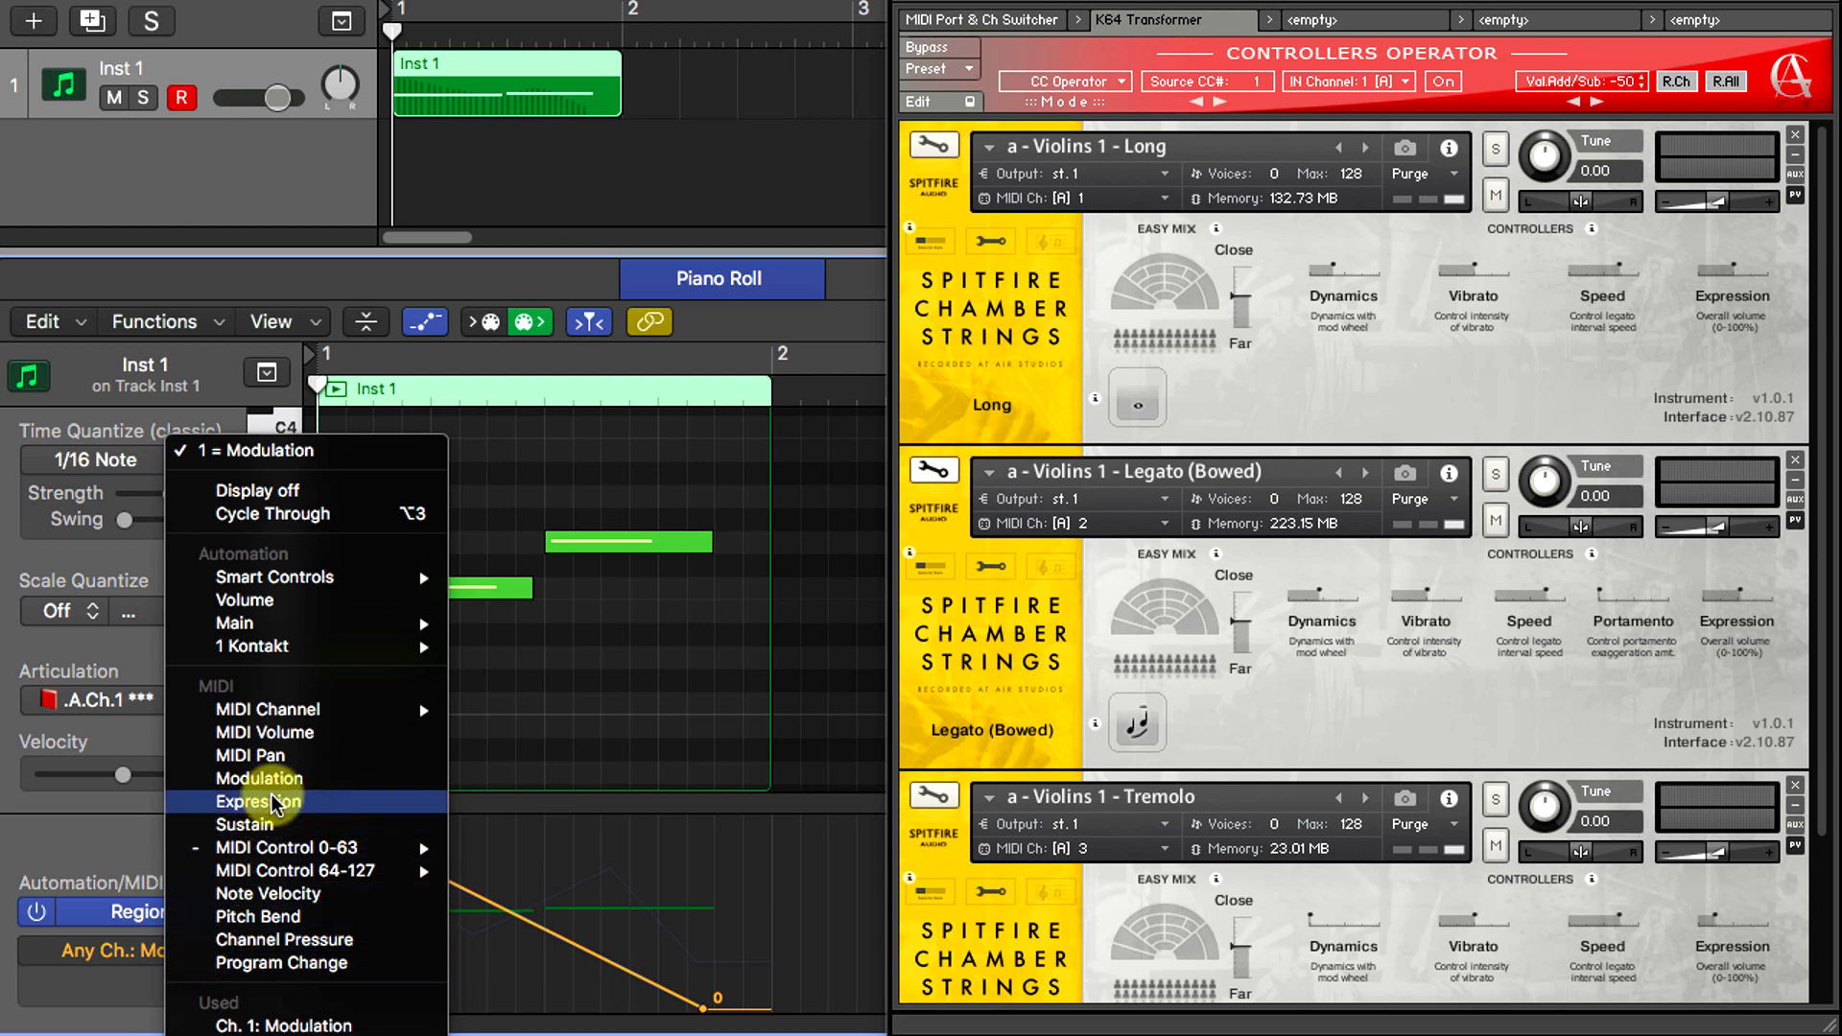
{"action": "left_click", "coordinate": [240, 801]}
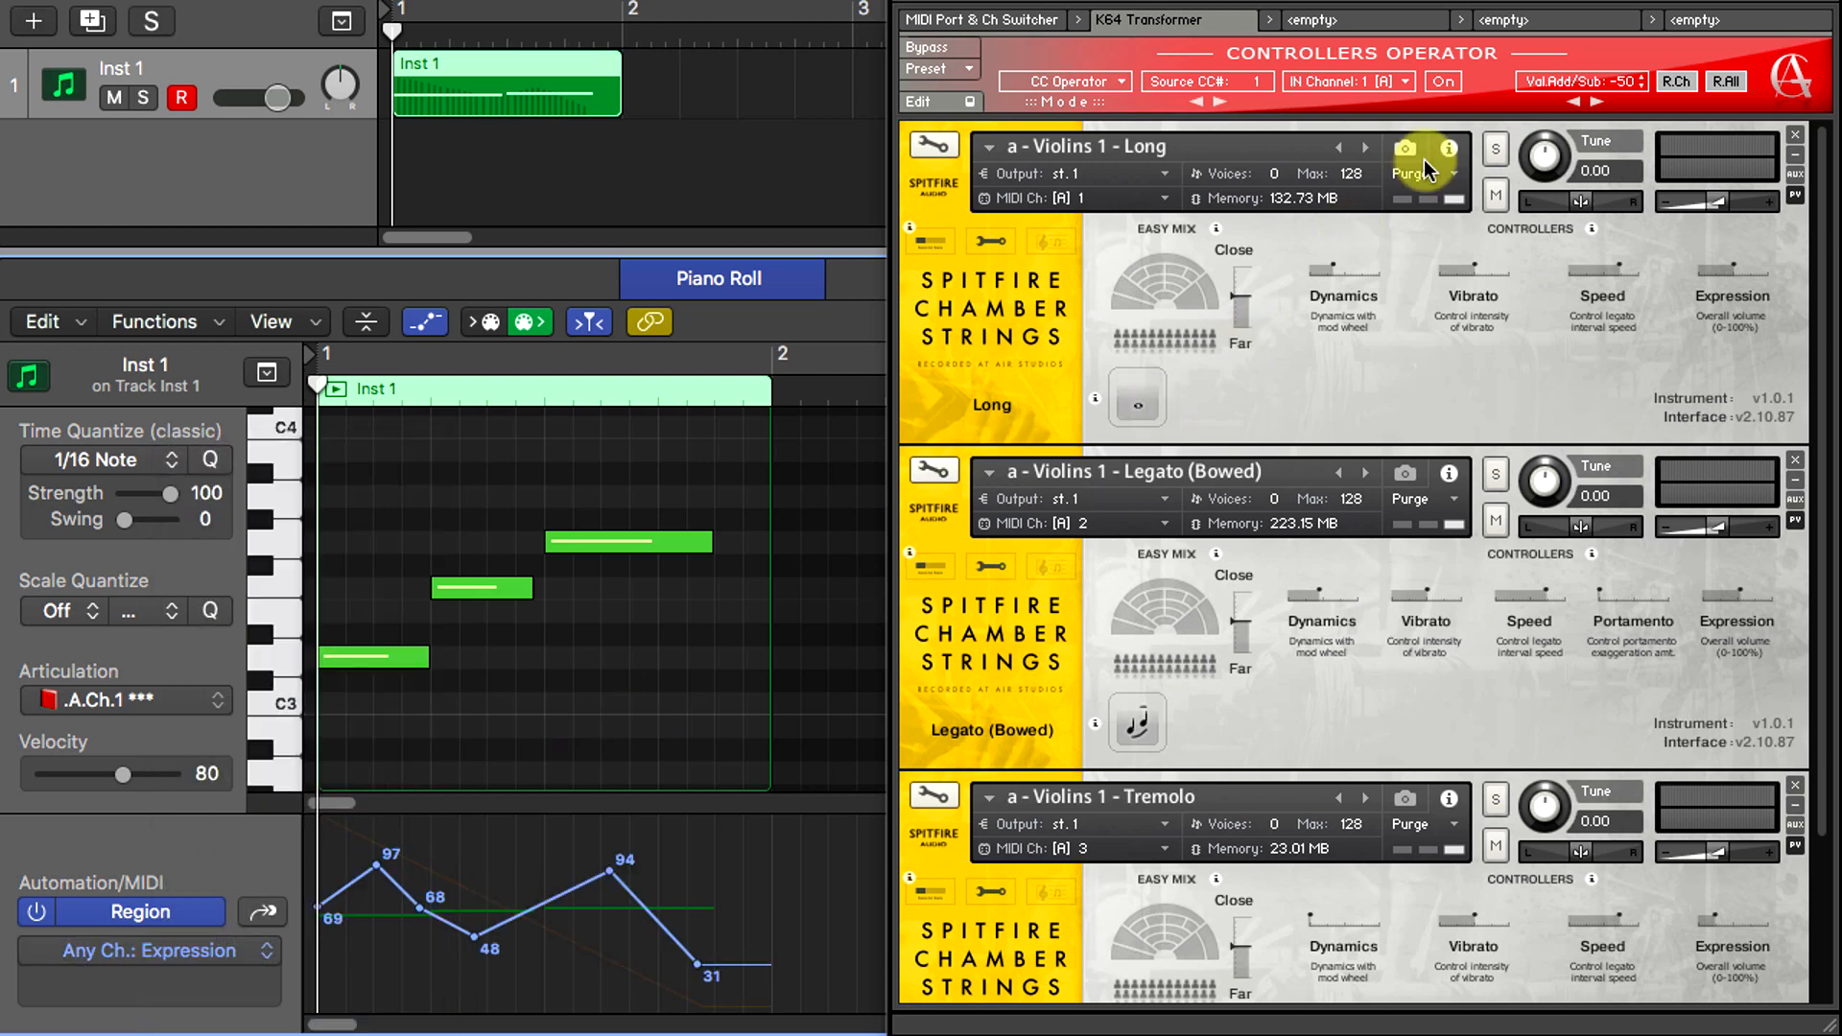
{"action": "left_click_drag", "start_coordinate": [1259, 82], "coordinate": [1276, 53]}
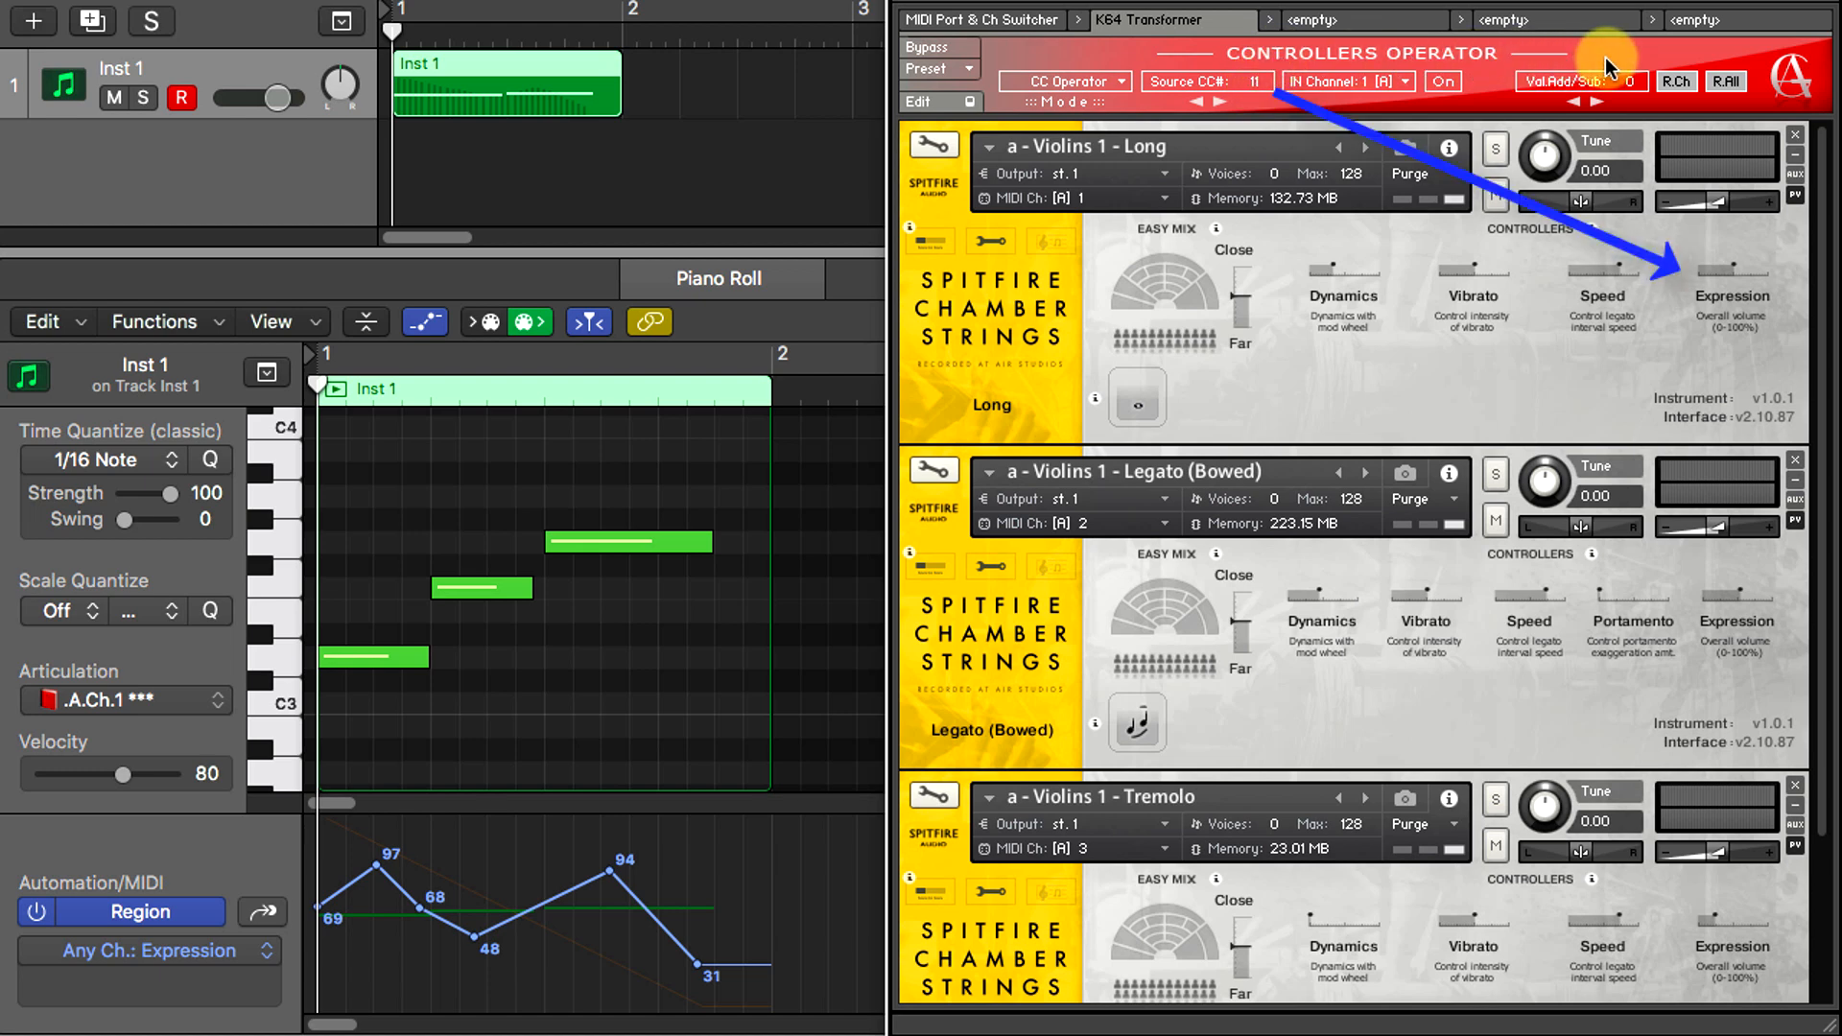
{"action": "left_click_drag", "start_coordinate": [1631, 86], "coordinate": [1631, 152]}
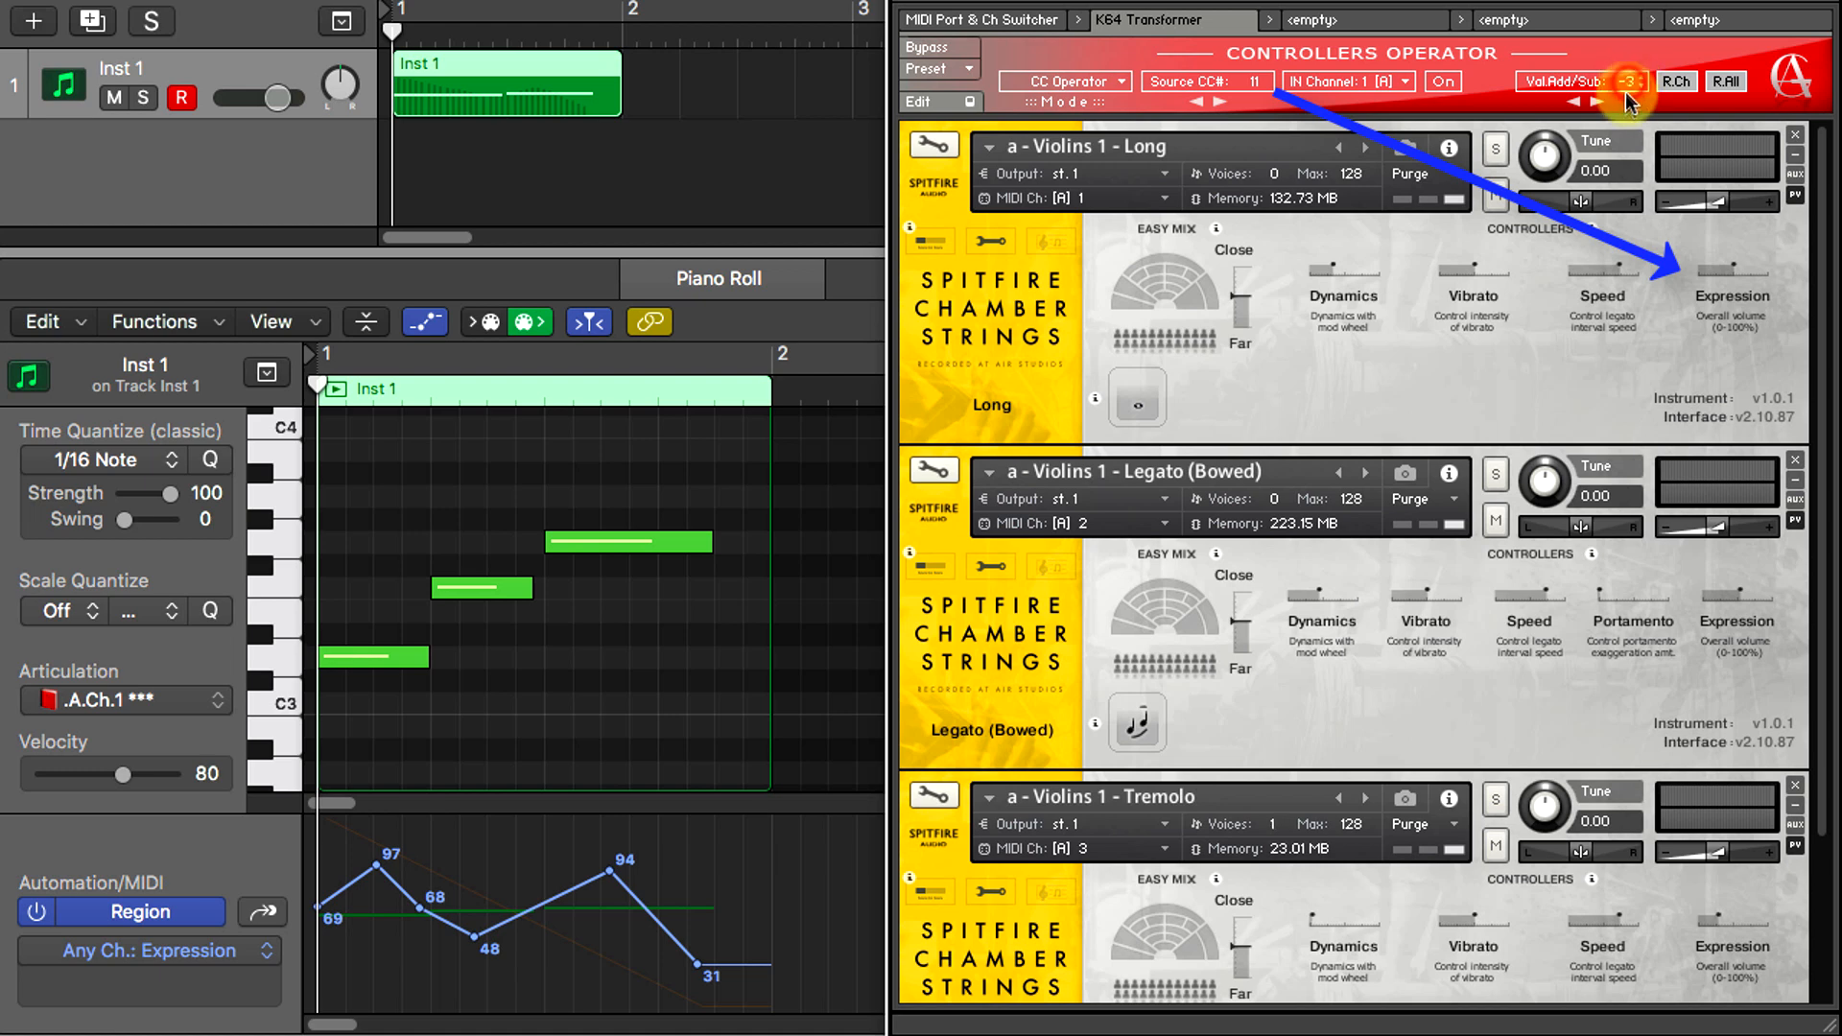
{"action": "key", "text": "space"}
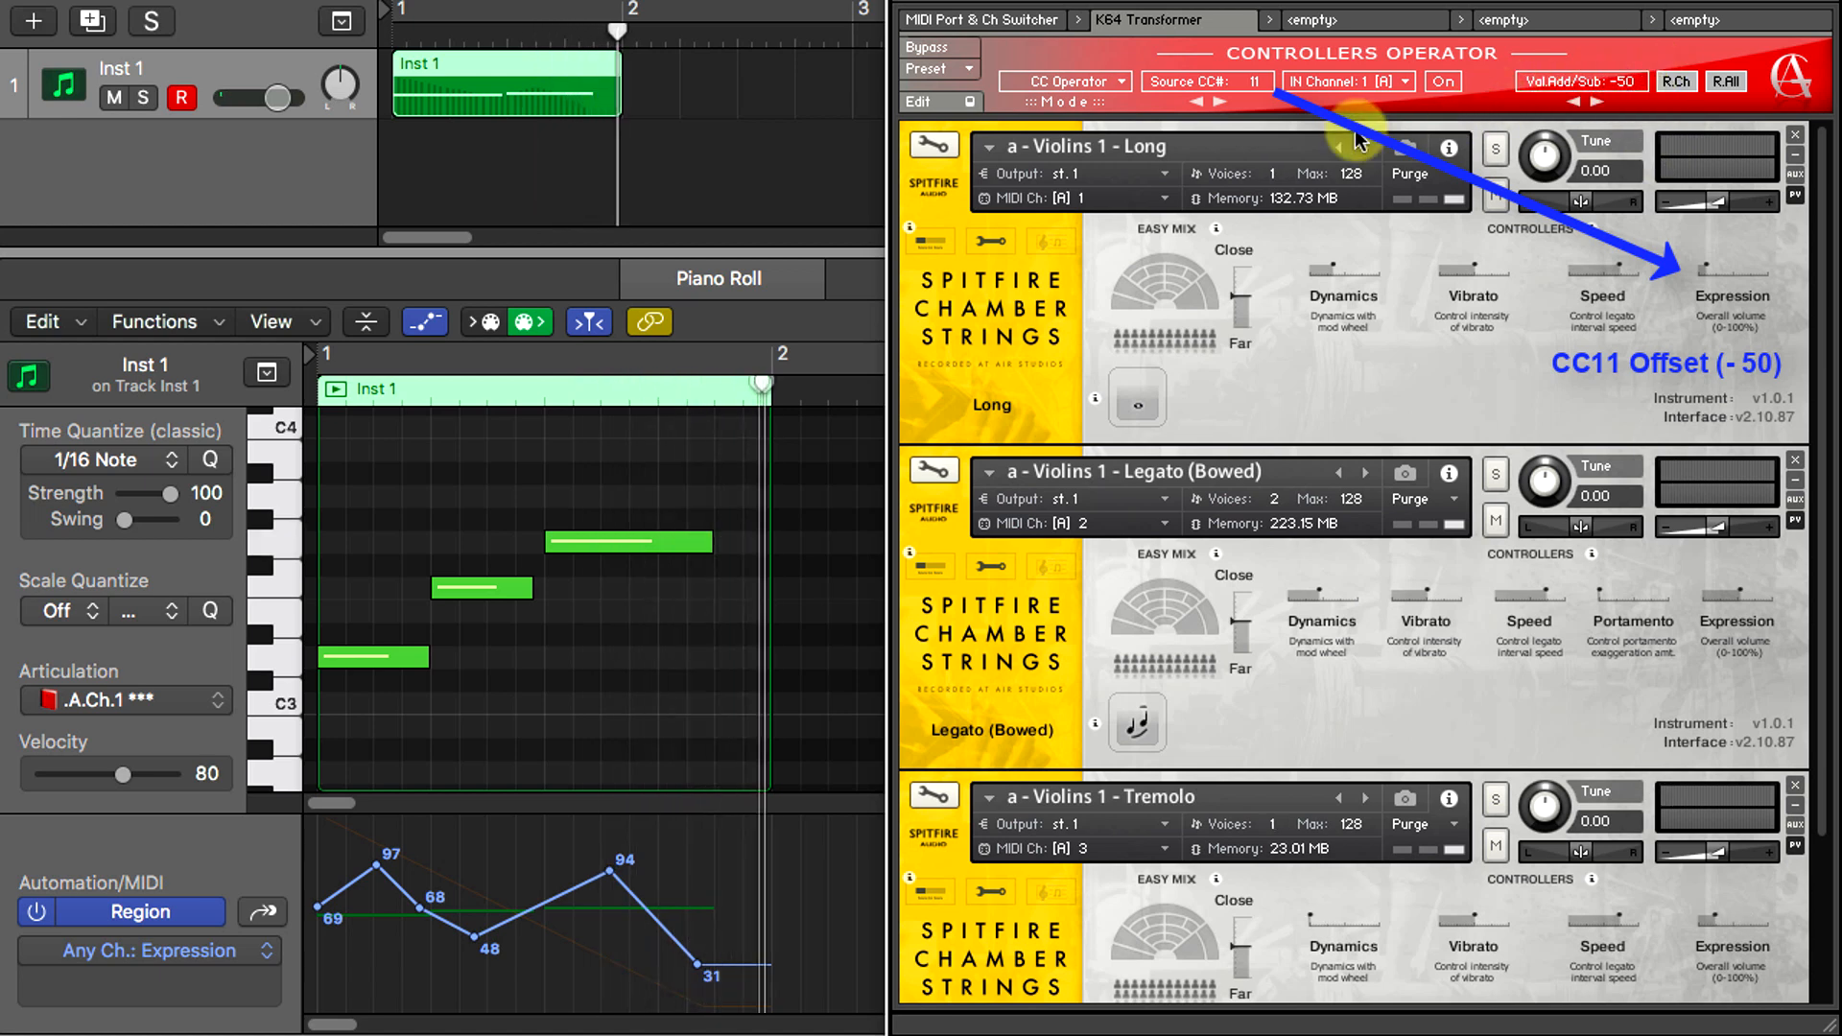
{"action": "key", "text": "space"}
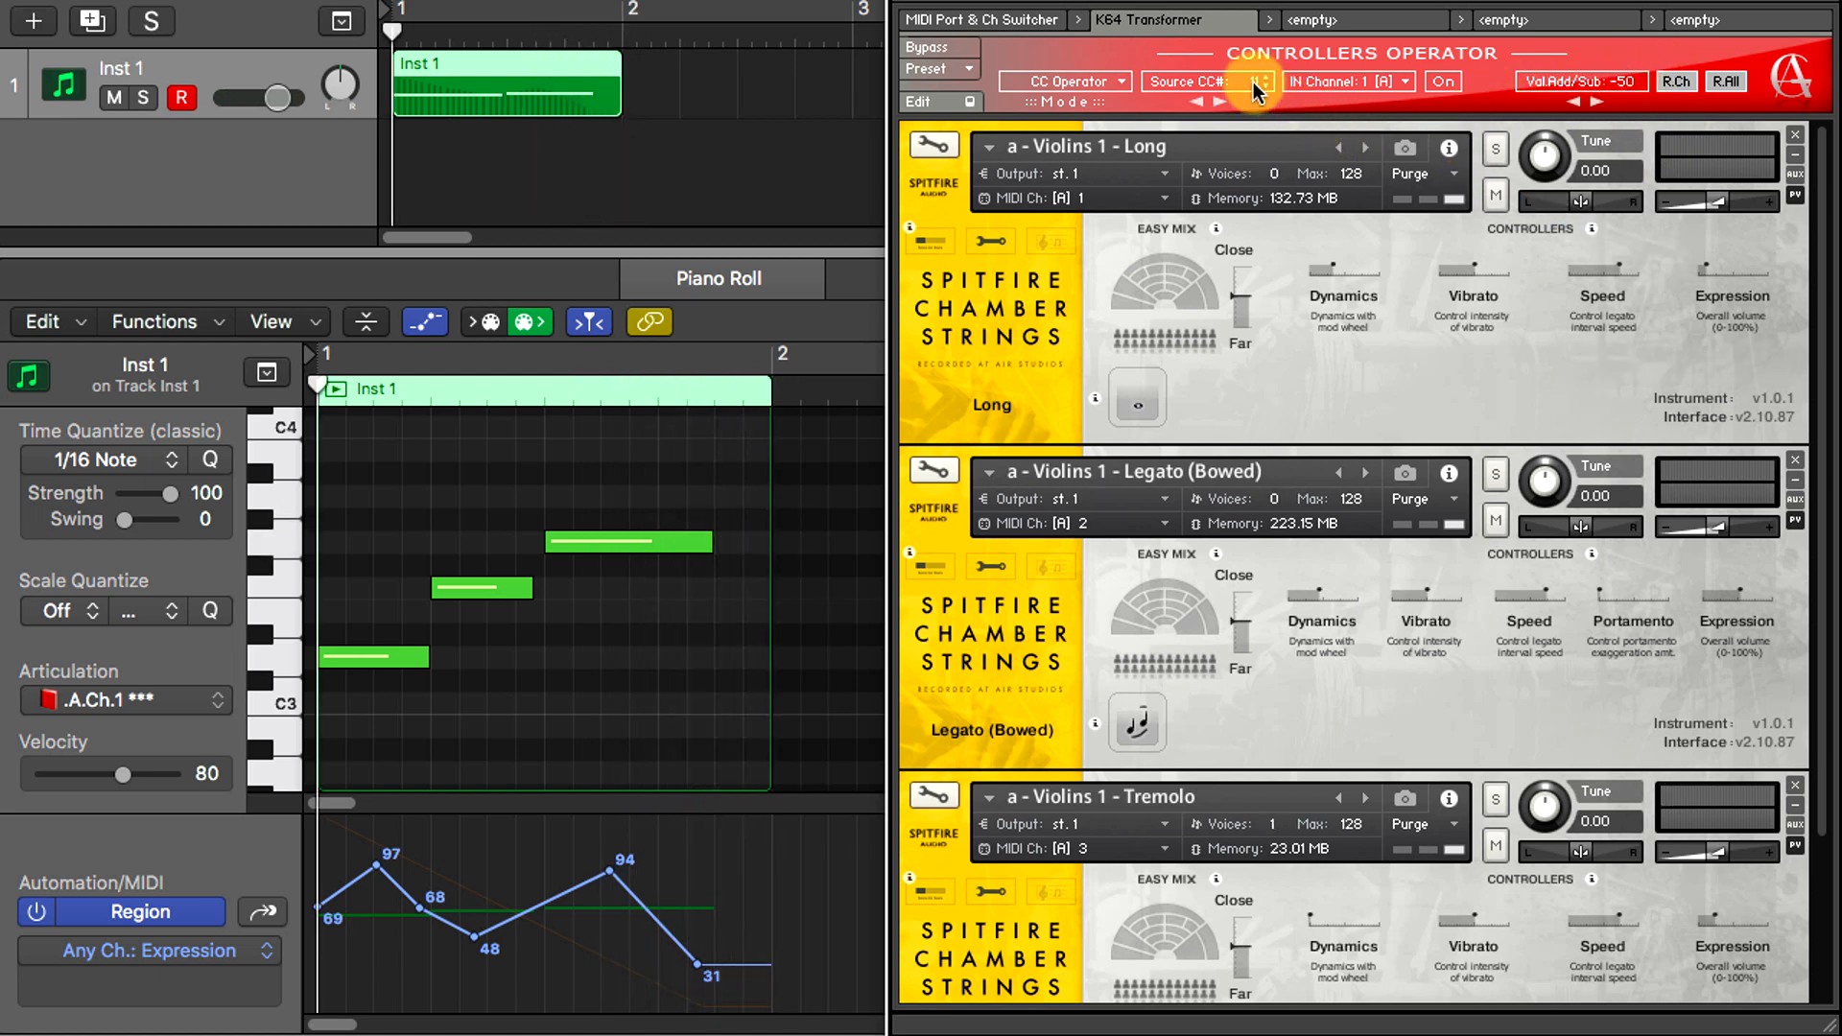
- Set the Source CC# back to 1, change its Val.Add/Sub offset to -30, and audition the region
{"action": "left_click", "coordinate": [1253, 86]}
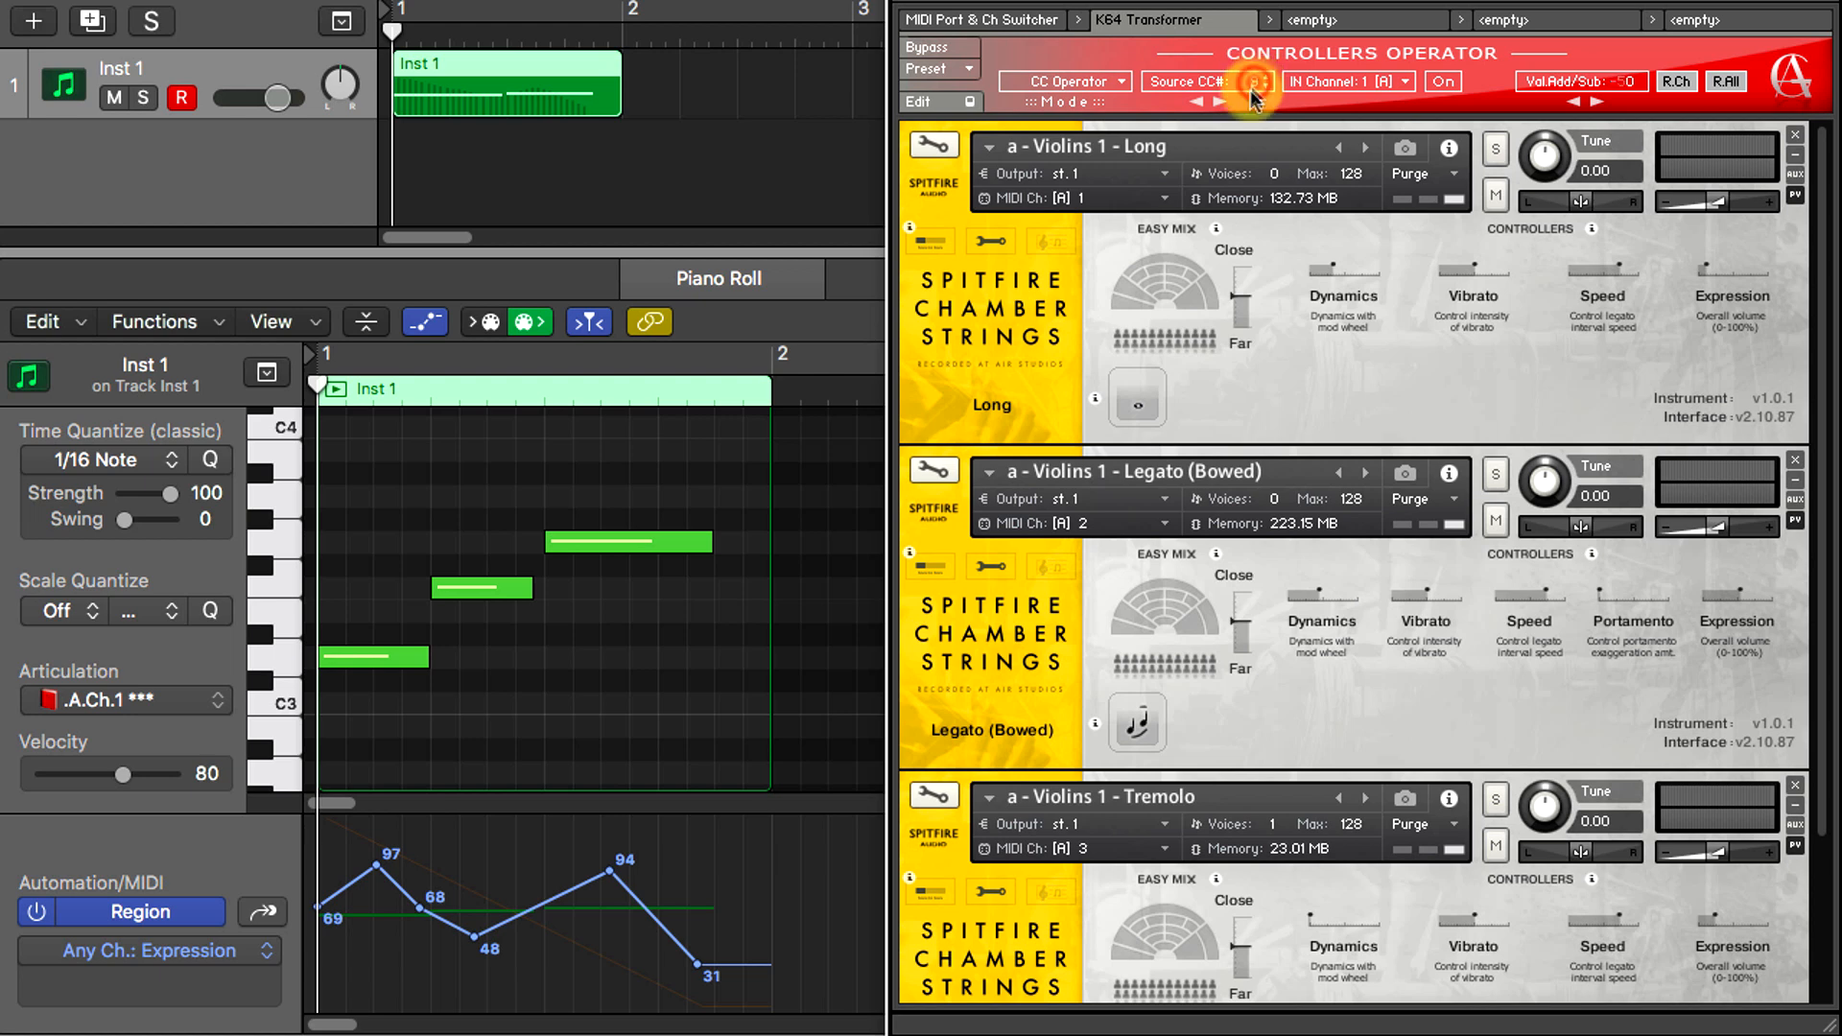
{"action": "left_click_drag", "start_coordinate": [1621, 84], "coordinate": [1646, 55]}
{"action": "key", "text": "space"}
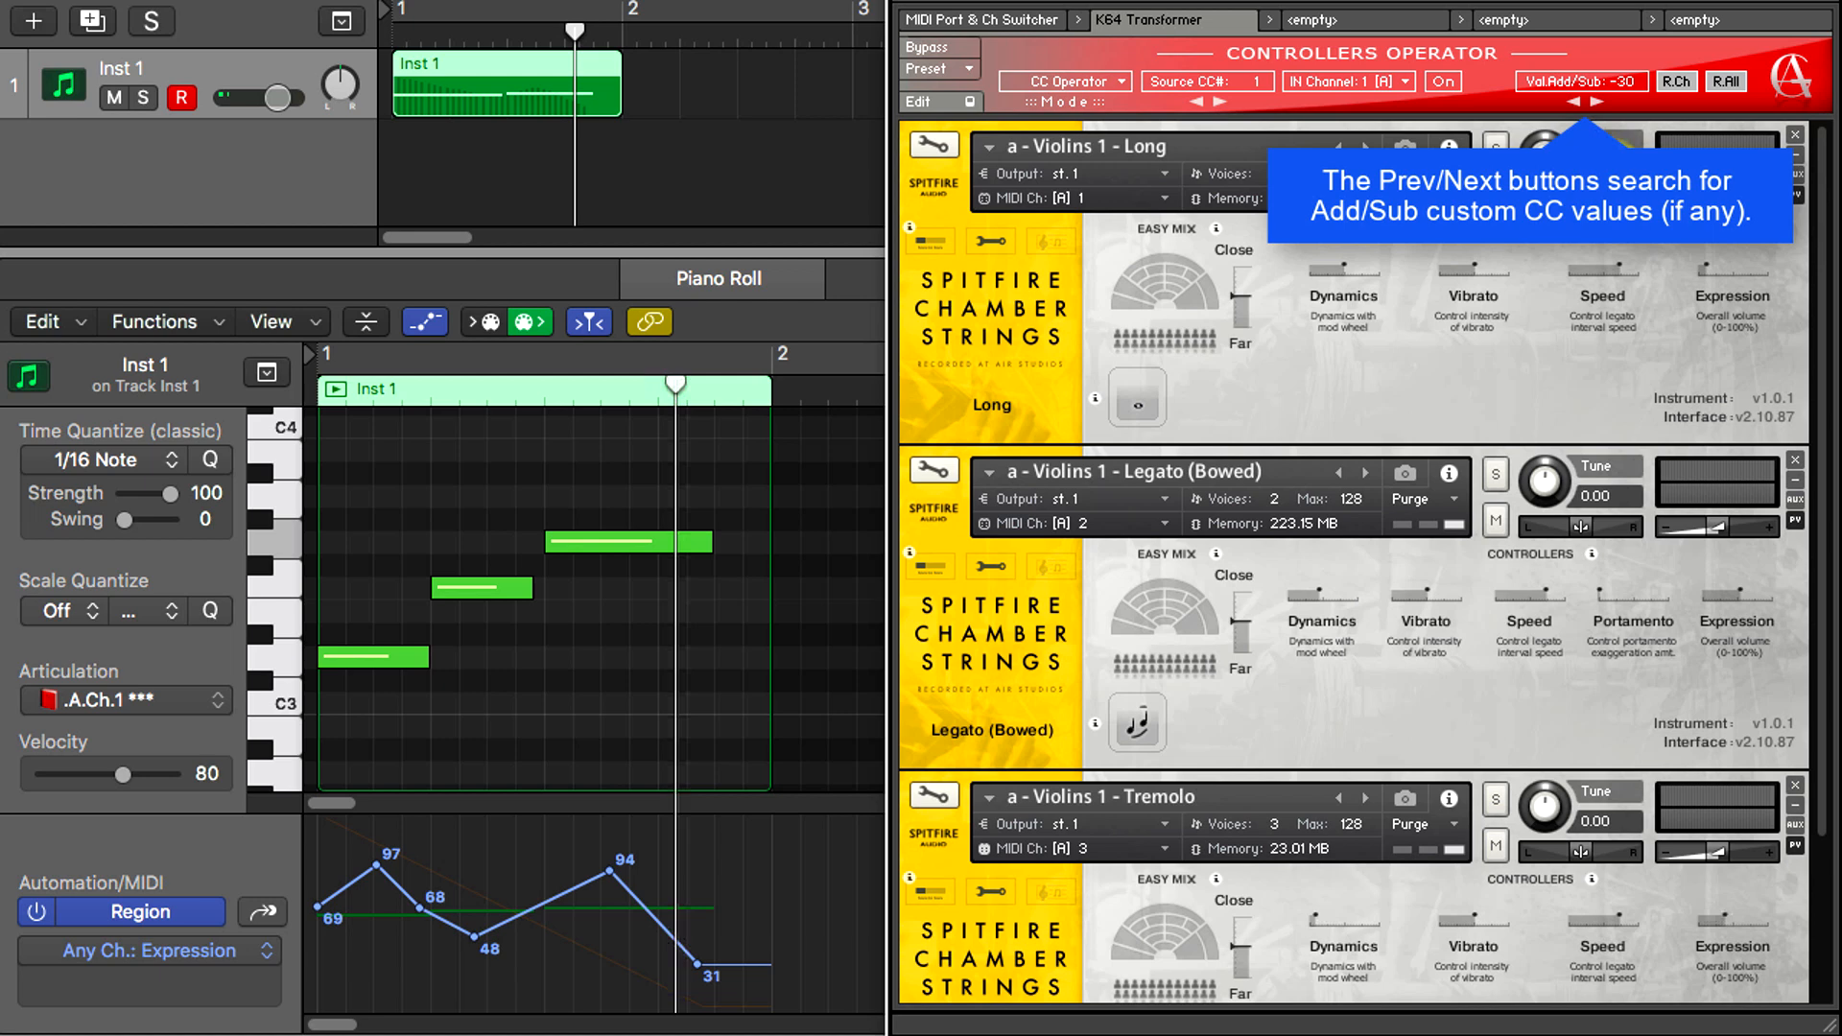
{"action": "key", "text": "space"}
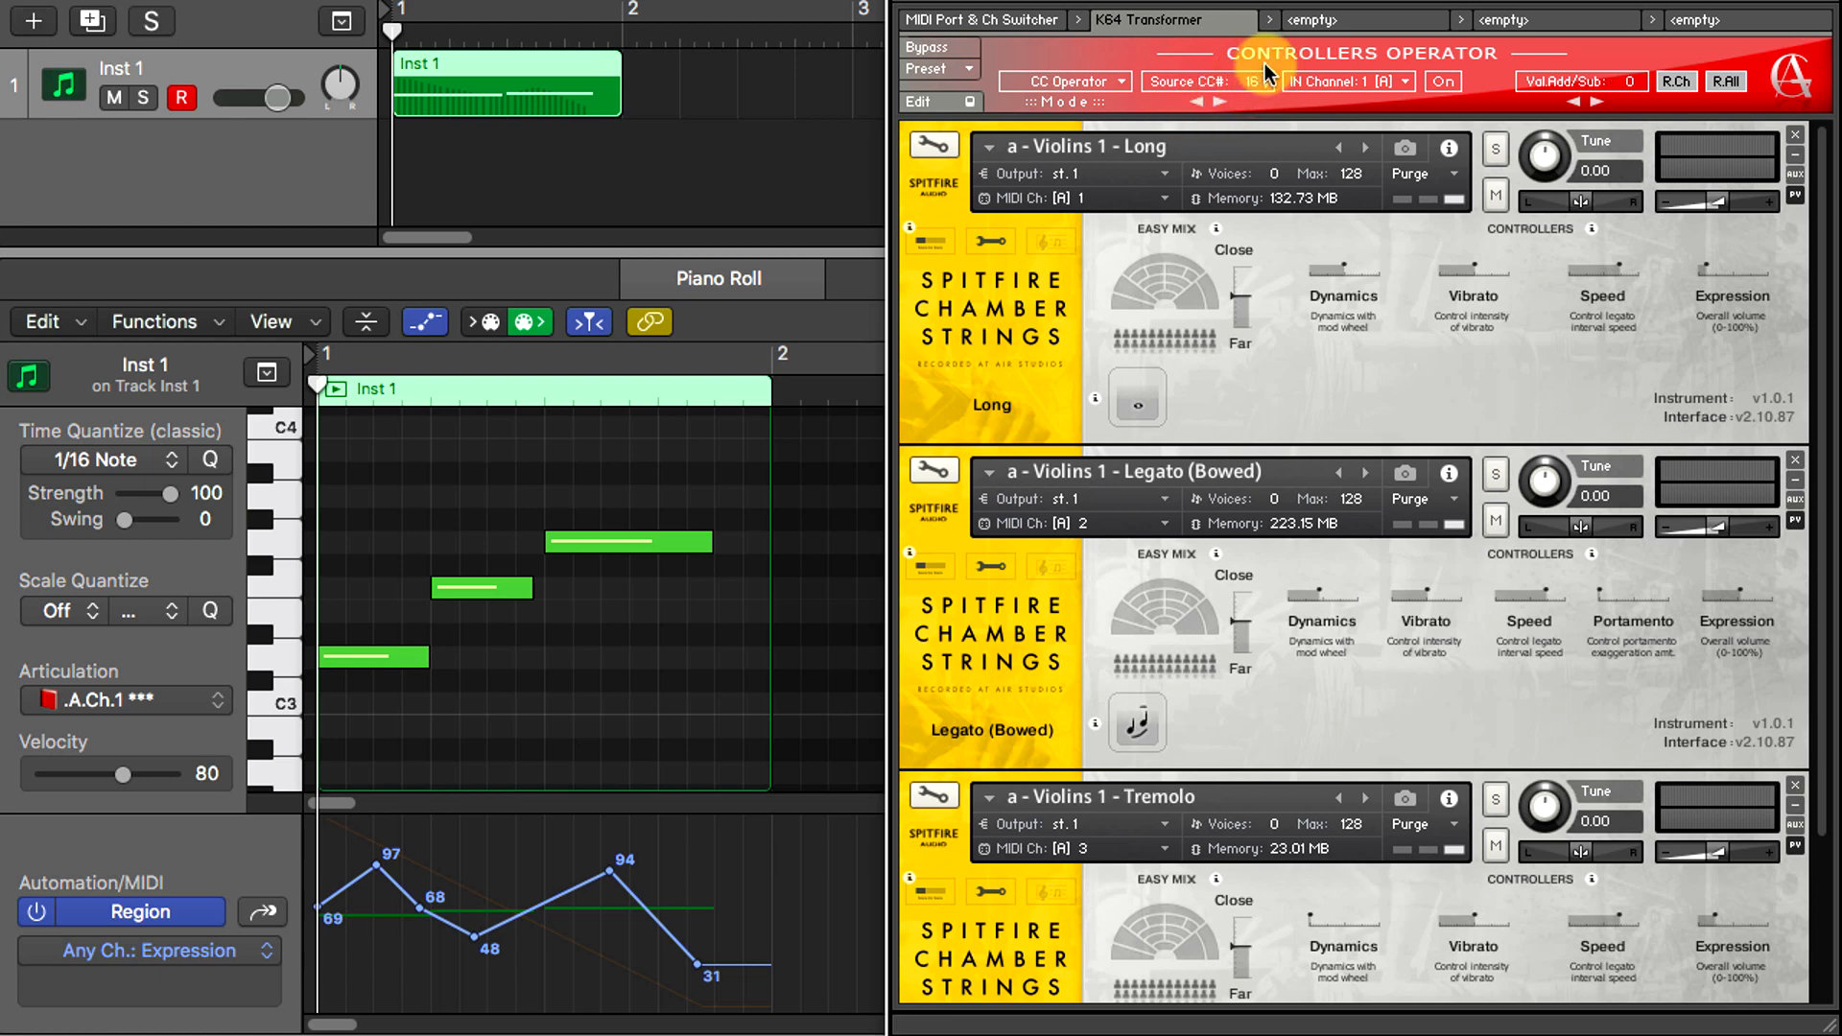
- Switch off CC# 16 and CC# 20 for input channel 1 [A]
{"action": "left_click", "coordinate": [1446, 83]}
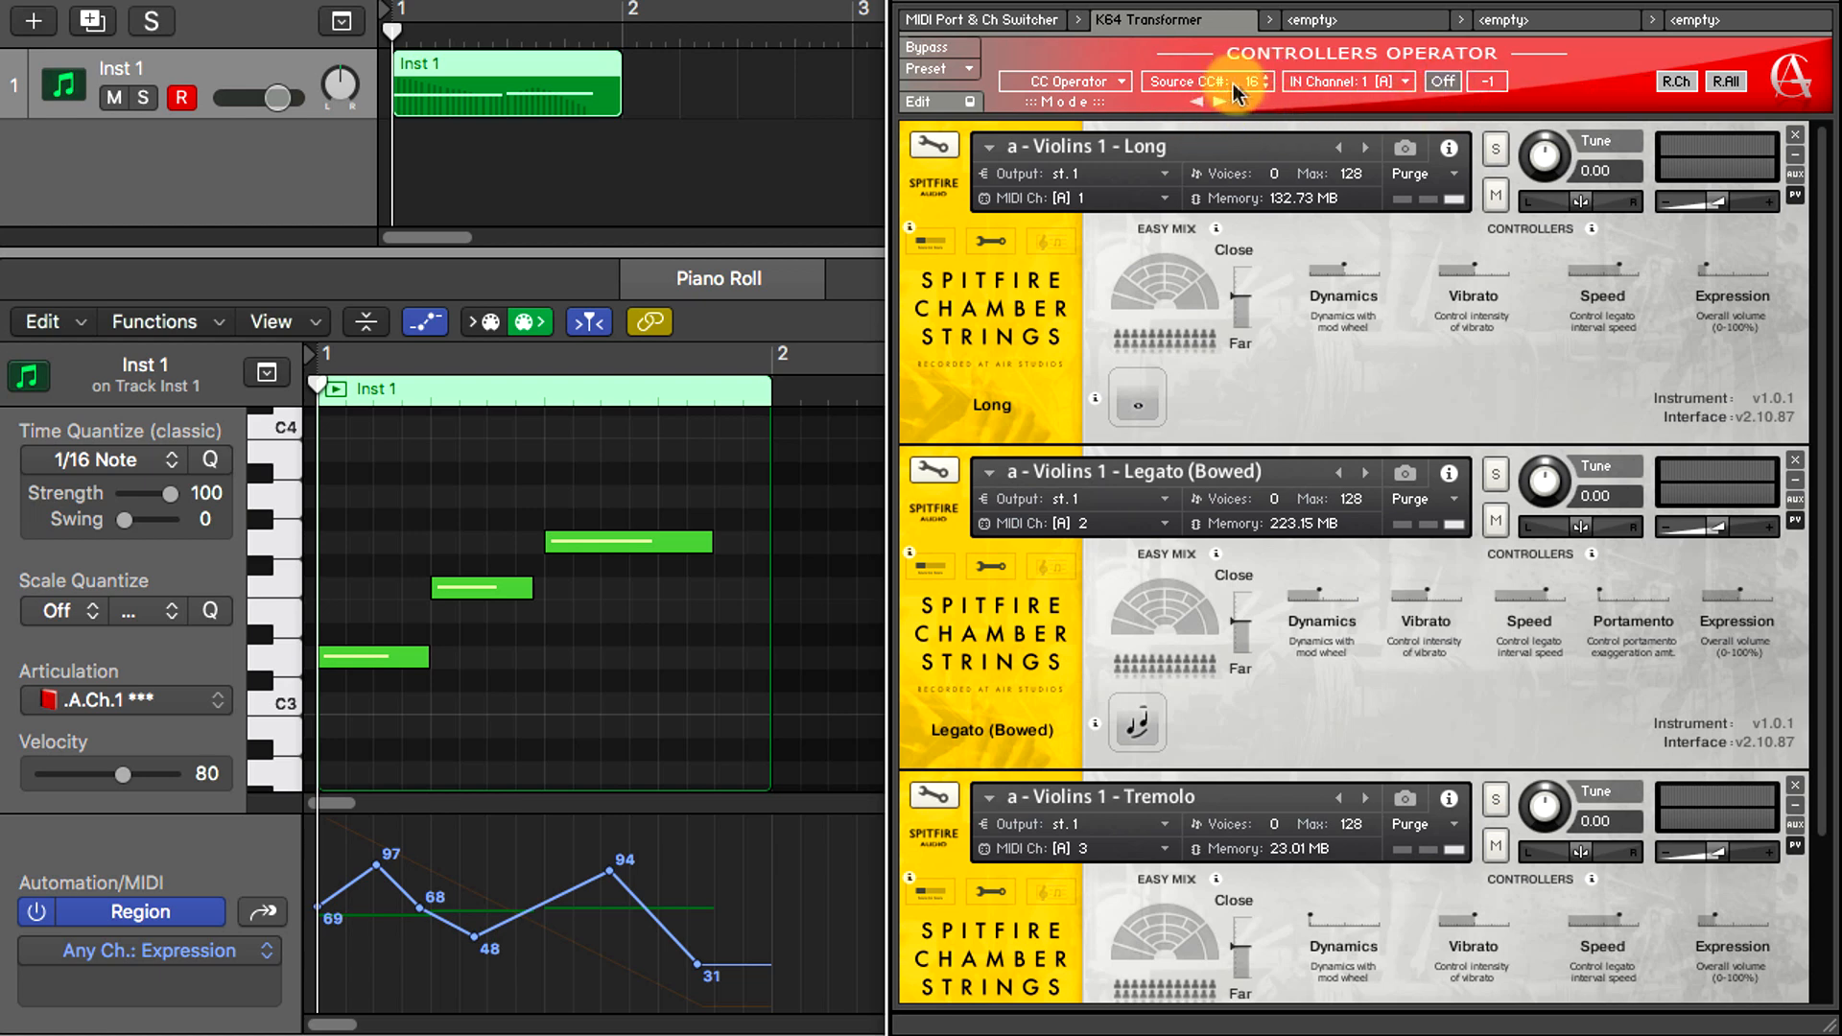
{"action": "scroll", "coordinate": [1253, 80], "scroll_direction": "up", "scroll_amount": 4}
{"action": "left_click", "coordinate": [1447, 83]}
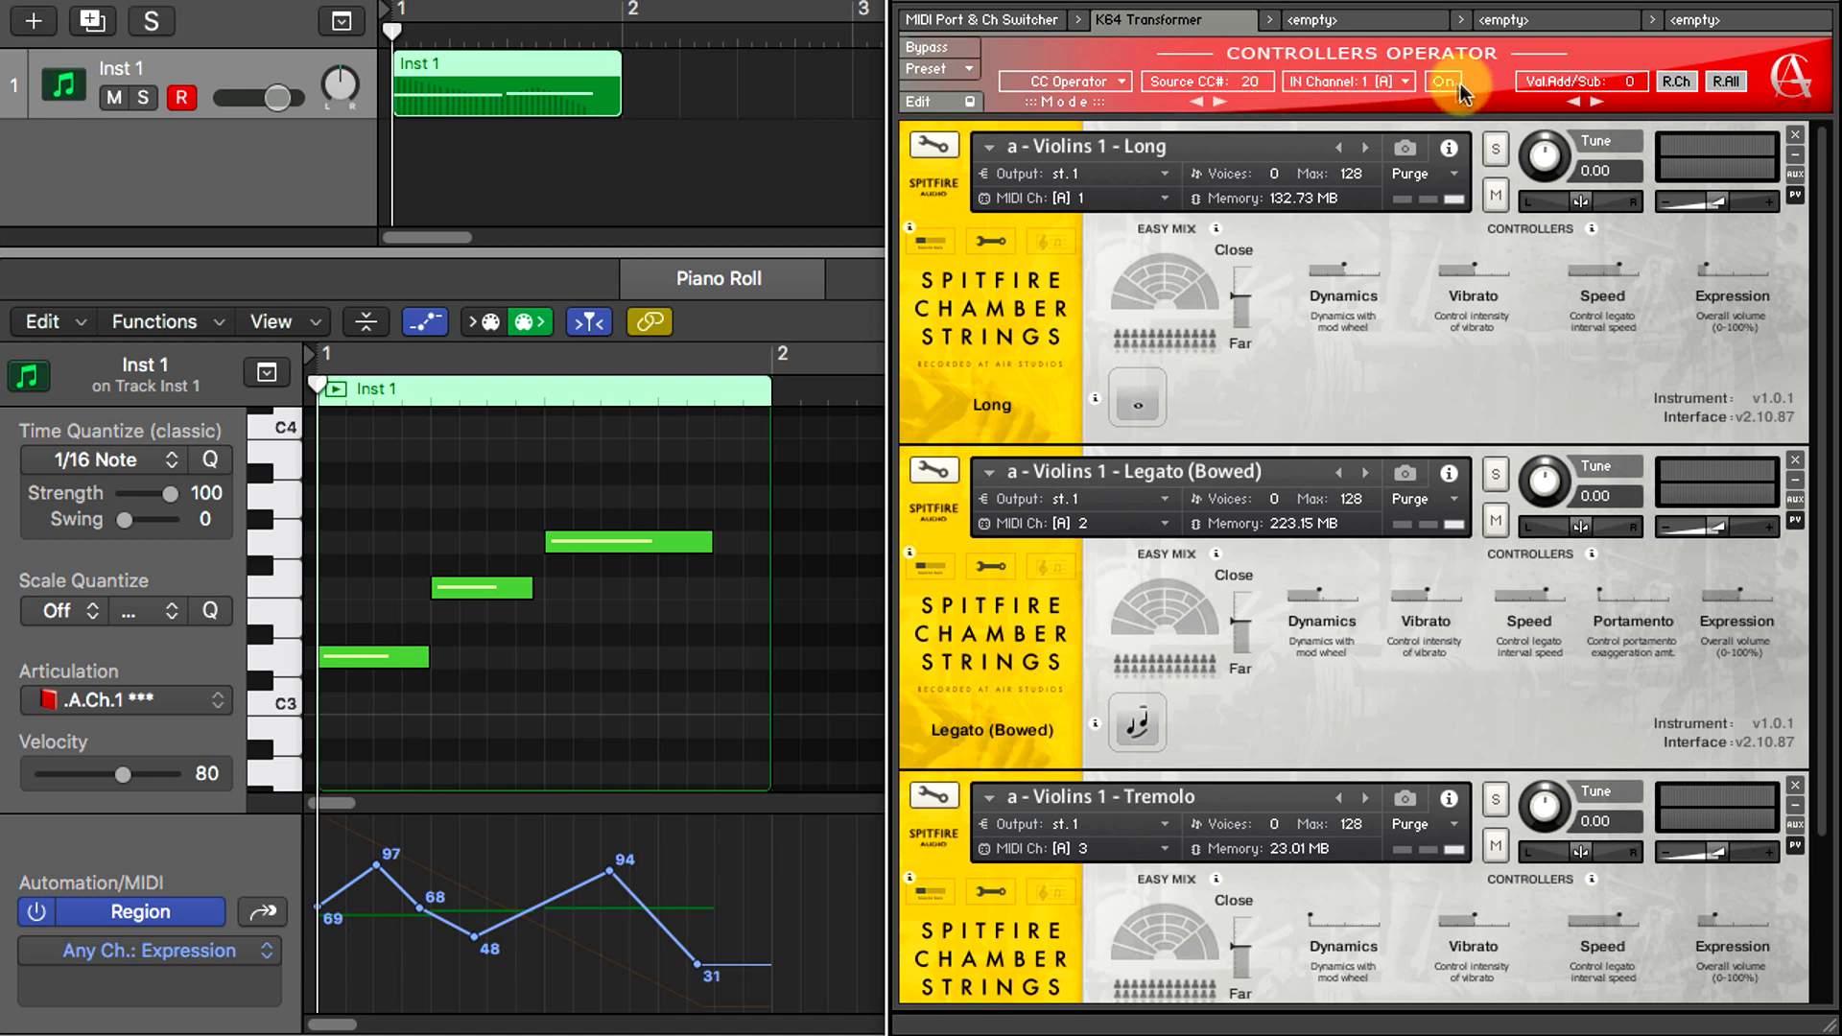
{"action": "left_click", "coordinate": [1456, 84]}
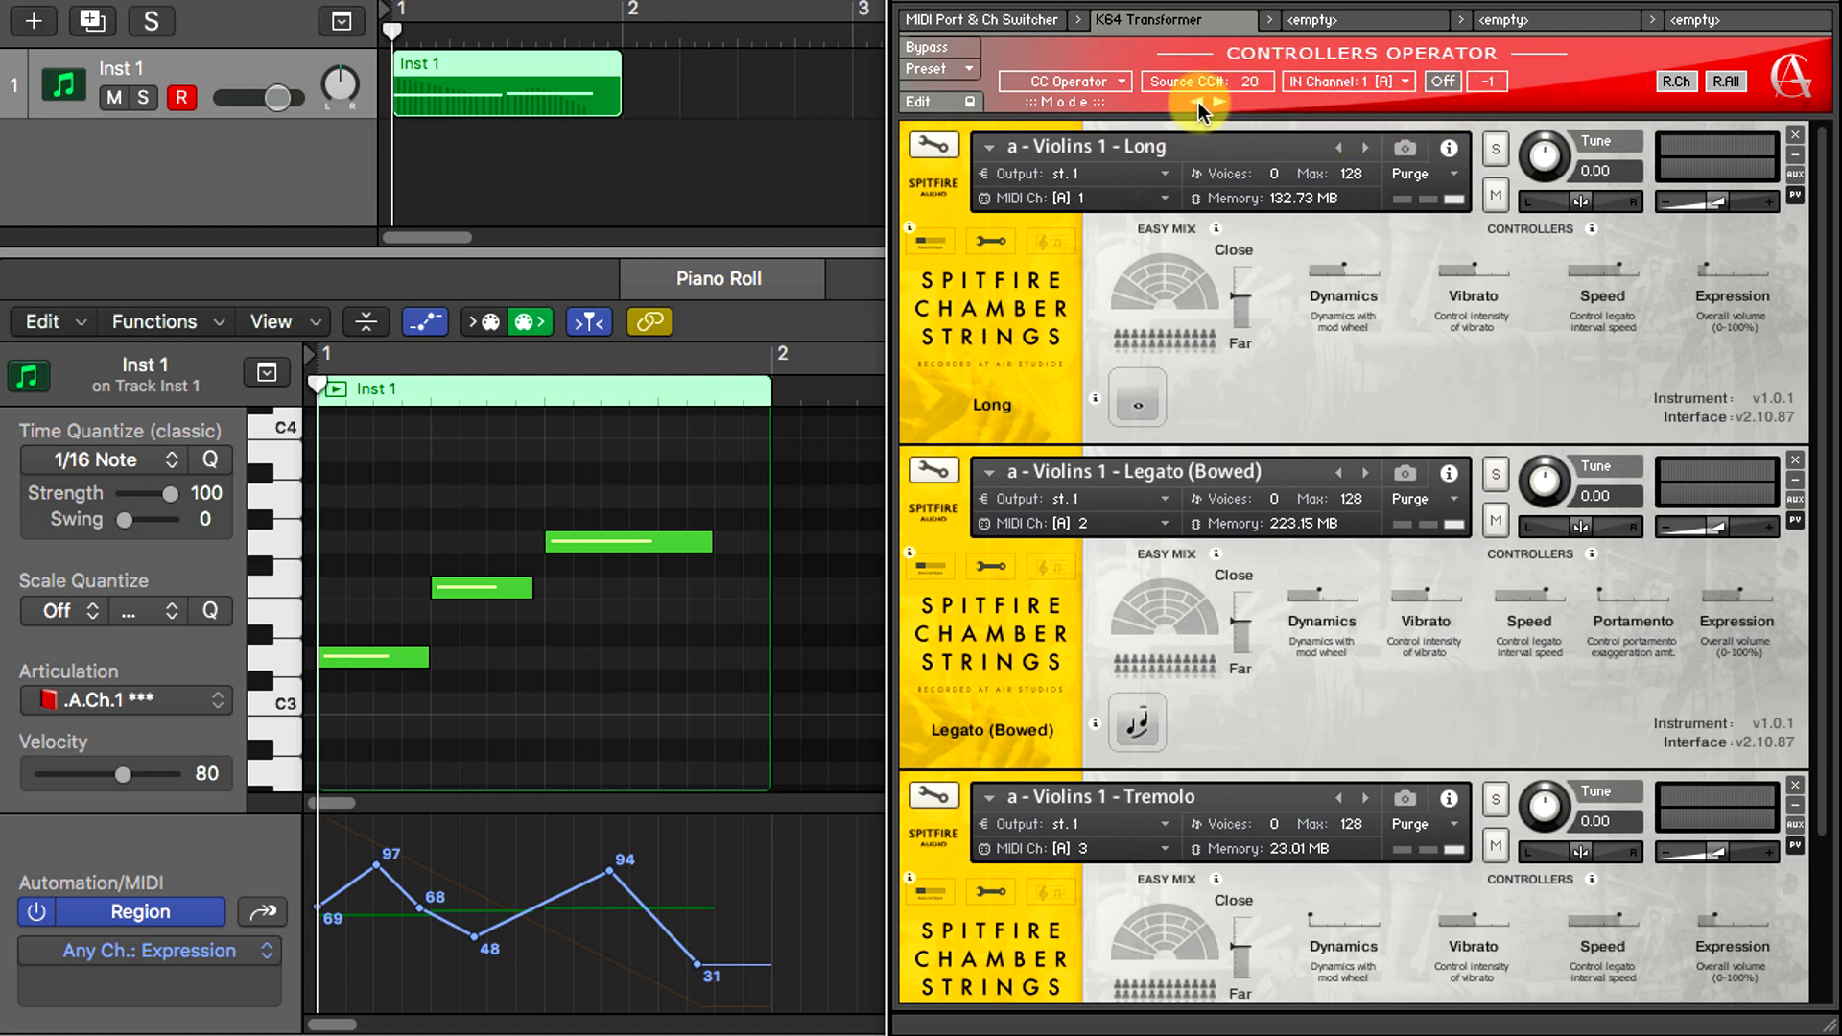
- Step through the customized source controllers CC# 16, 20 and 11 to review their settings
{"action": "scroll", "coordinate": [1199, 101], "scroll_direction": "down", "scroll_amount": 4}
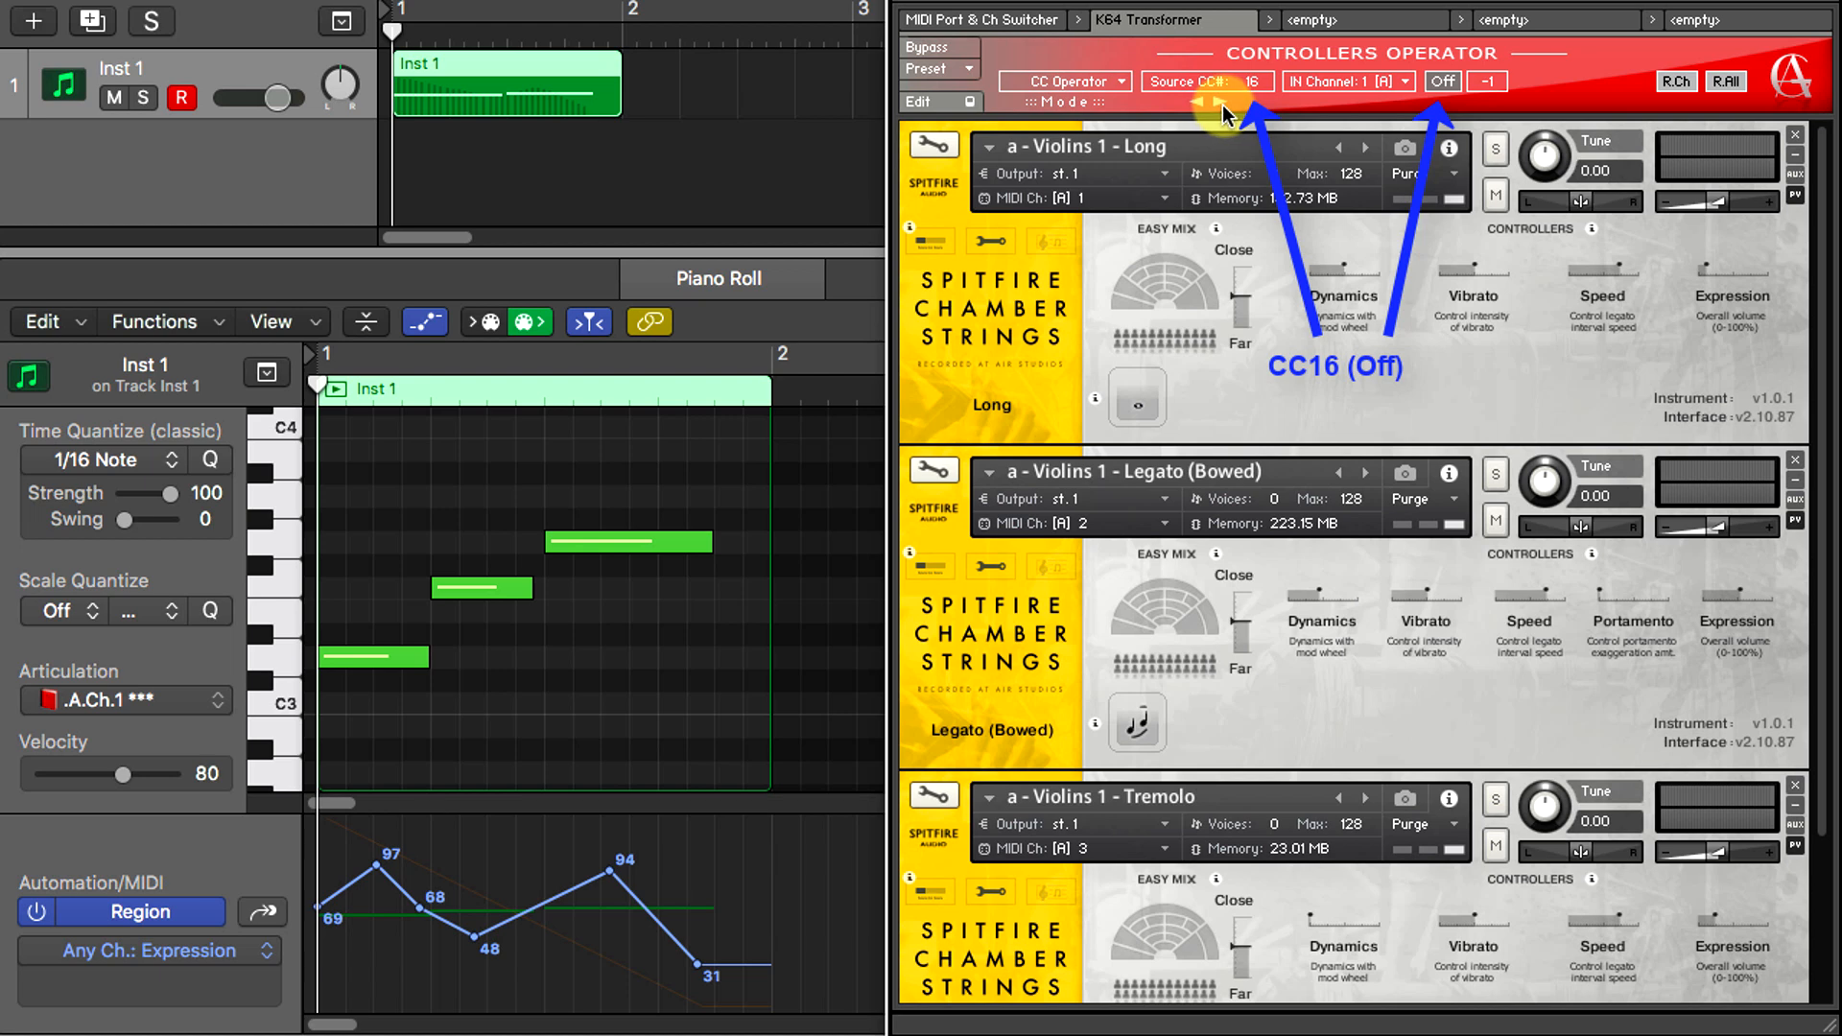
{"action": "left_click", "coordinate": [1219, 104]}
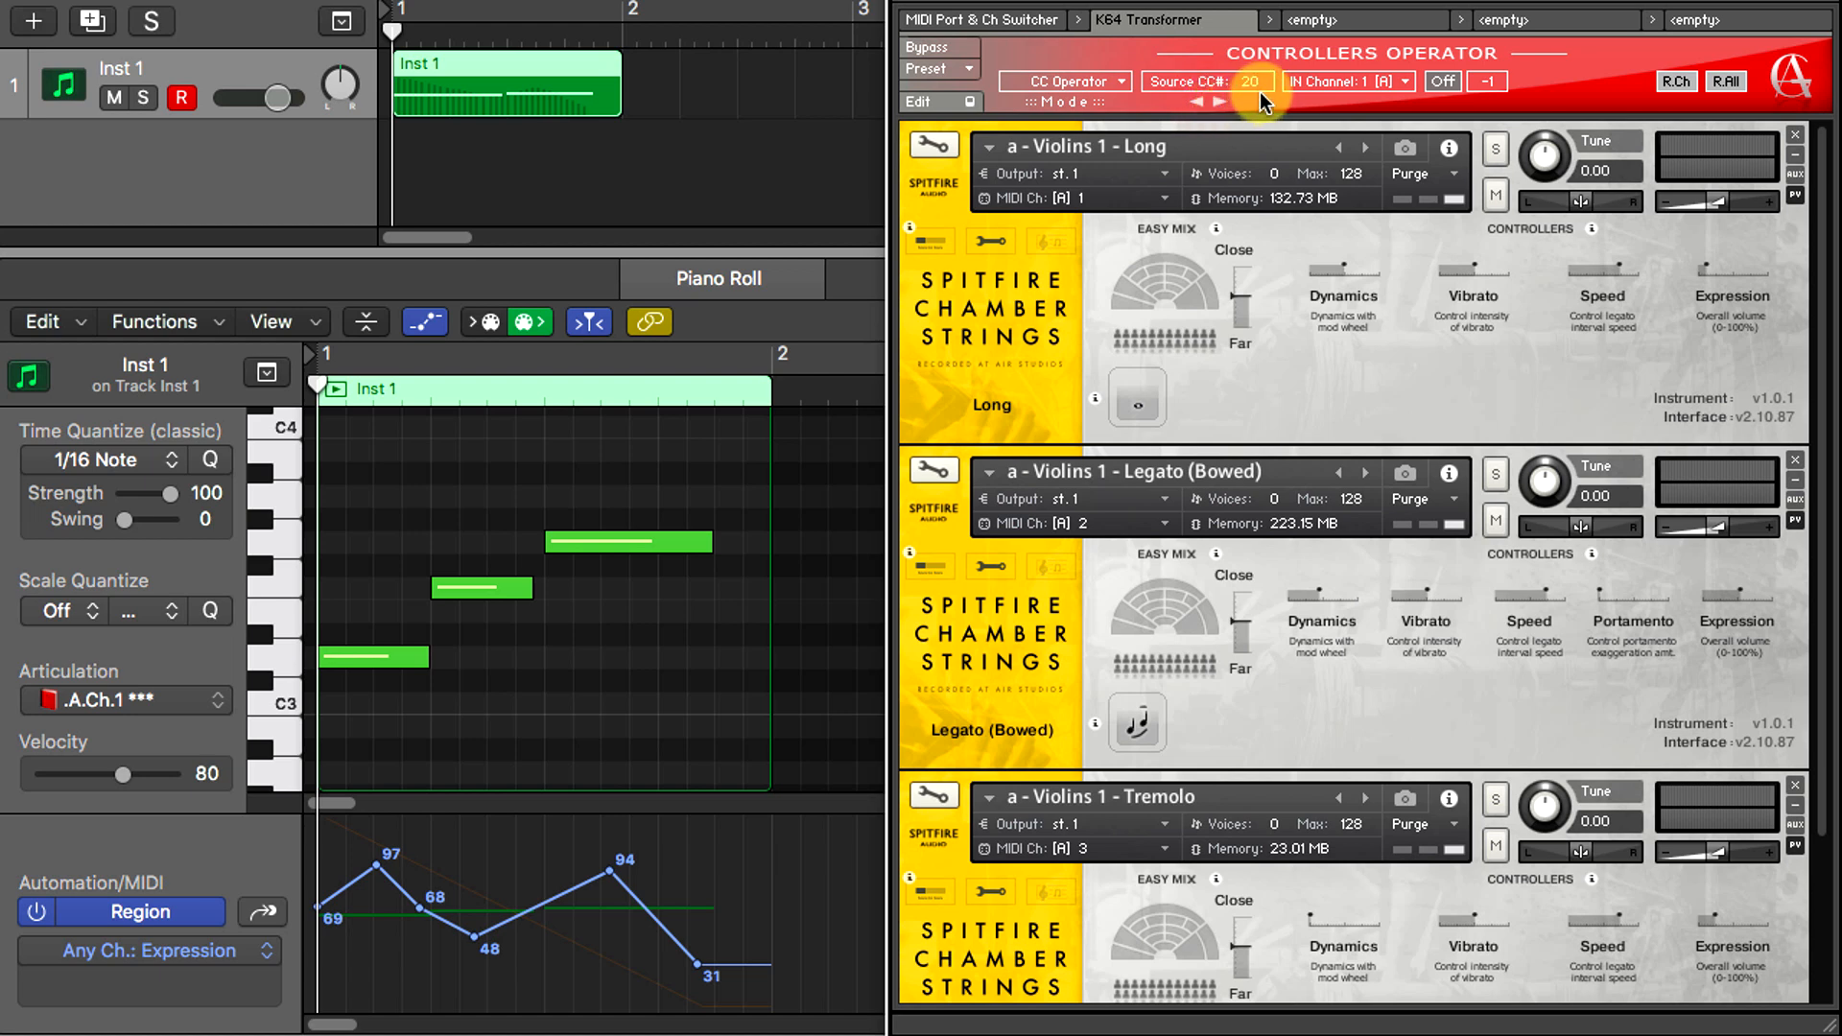
{"action": "left_click_drag", "start_coordinate": [1257, 87], "coordinate": [1251, 102]}
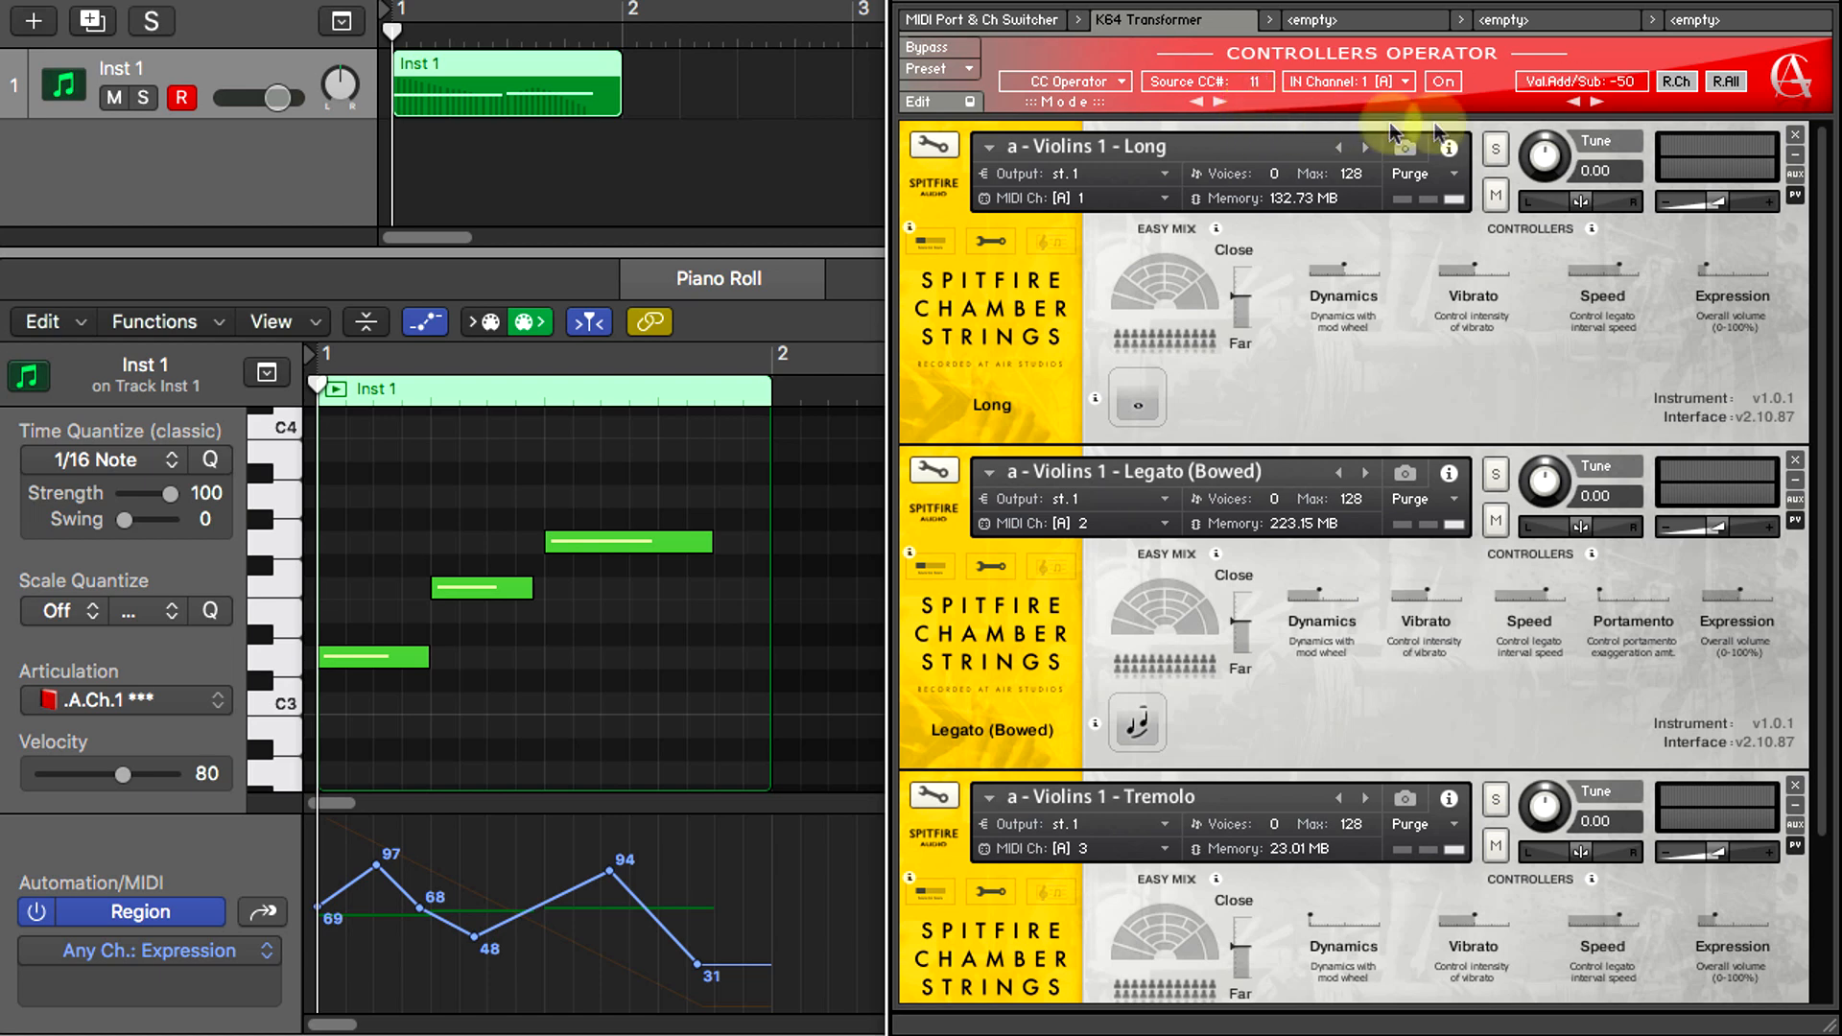
- Reset all controller settings of input channel 1 [A] and audition the region
{"action": "left_click", "coordinate": [1675, 84]}
{"action": "key", "text": "space"}
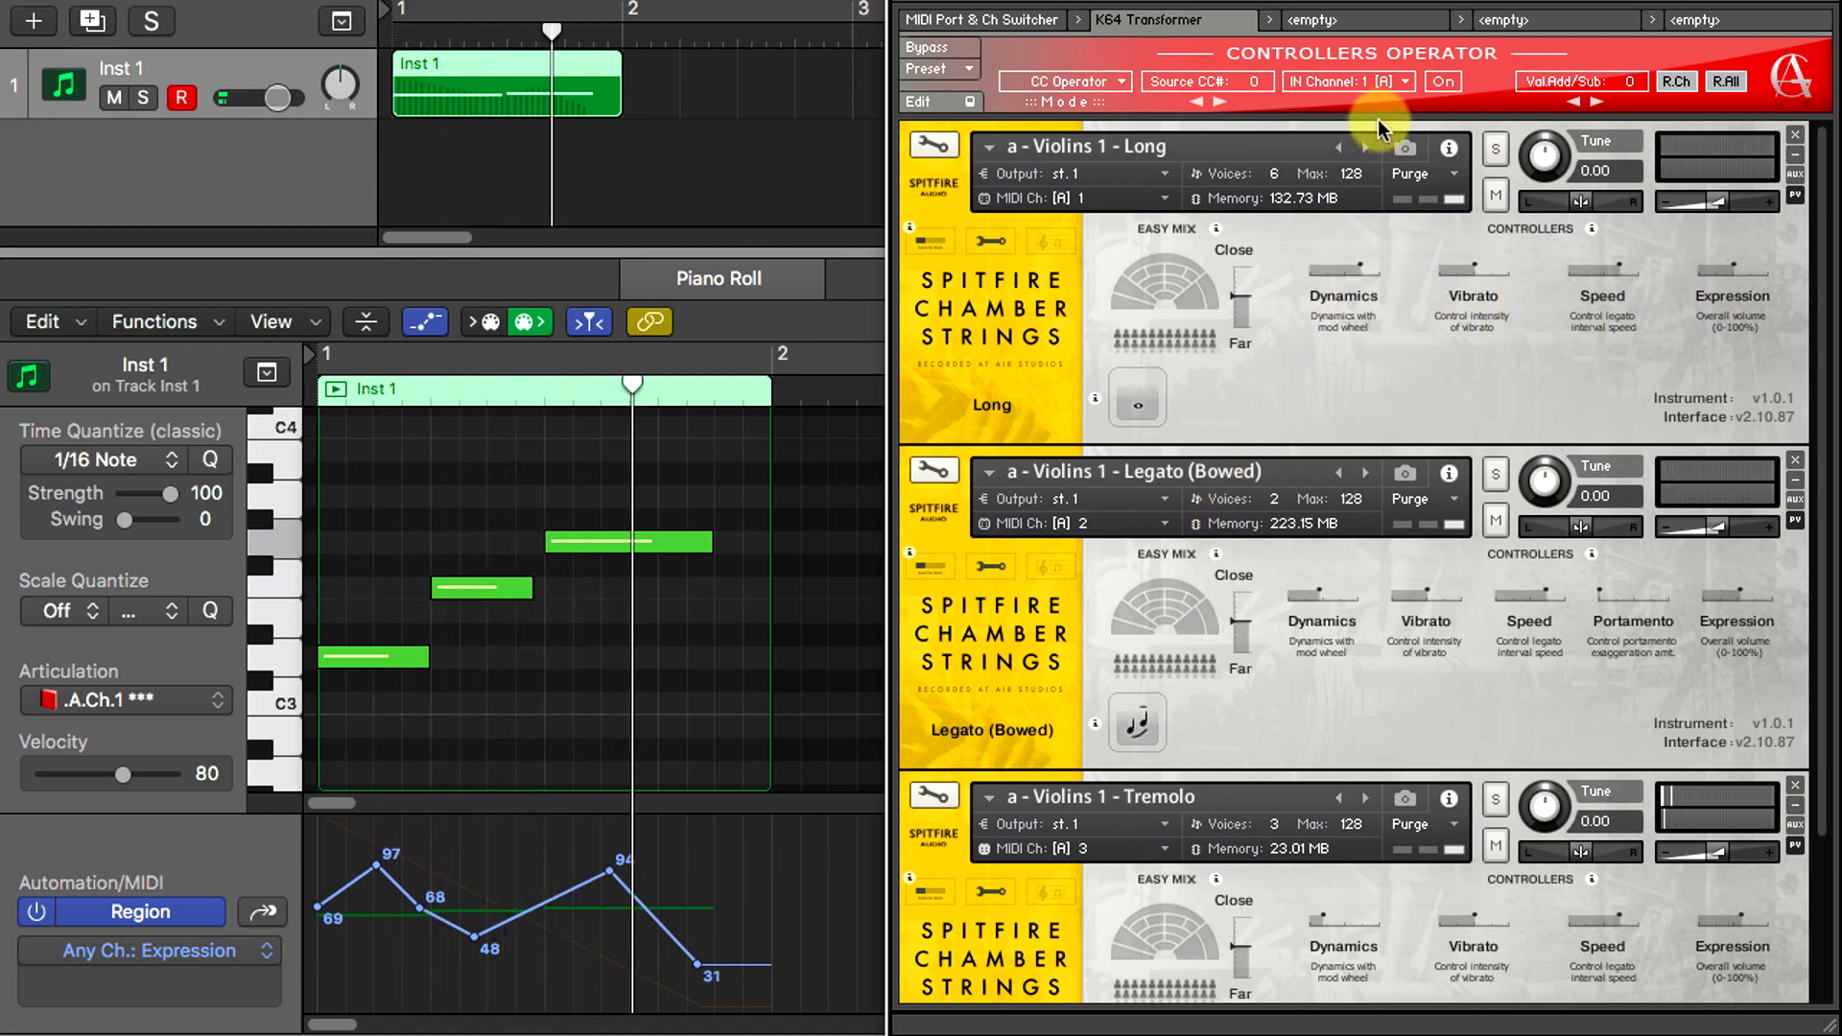
{"action": "key", "text": "space"}
- Select input channel 2 [A] and switch off its CC# 1
{"action": "left_click", "coordinate": [1378, 83]}
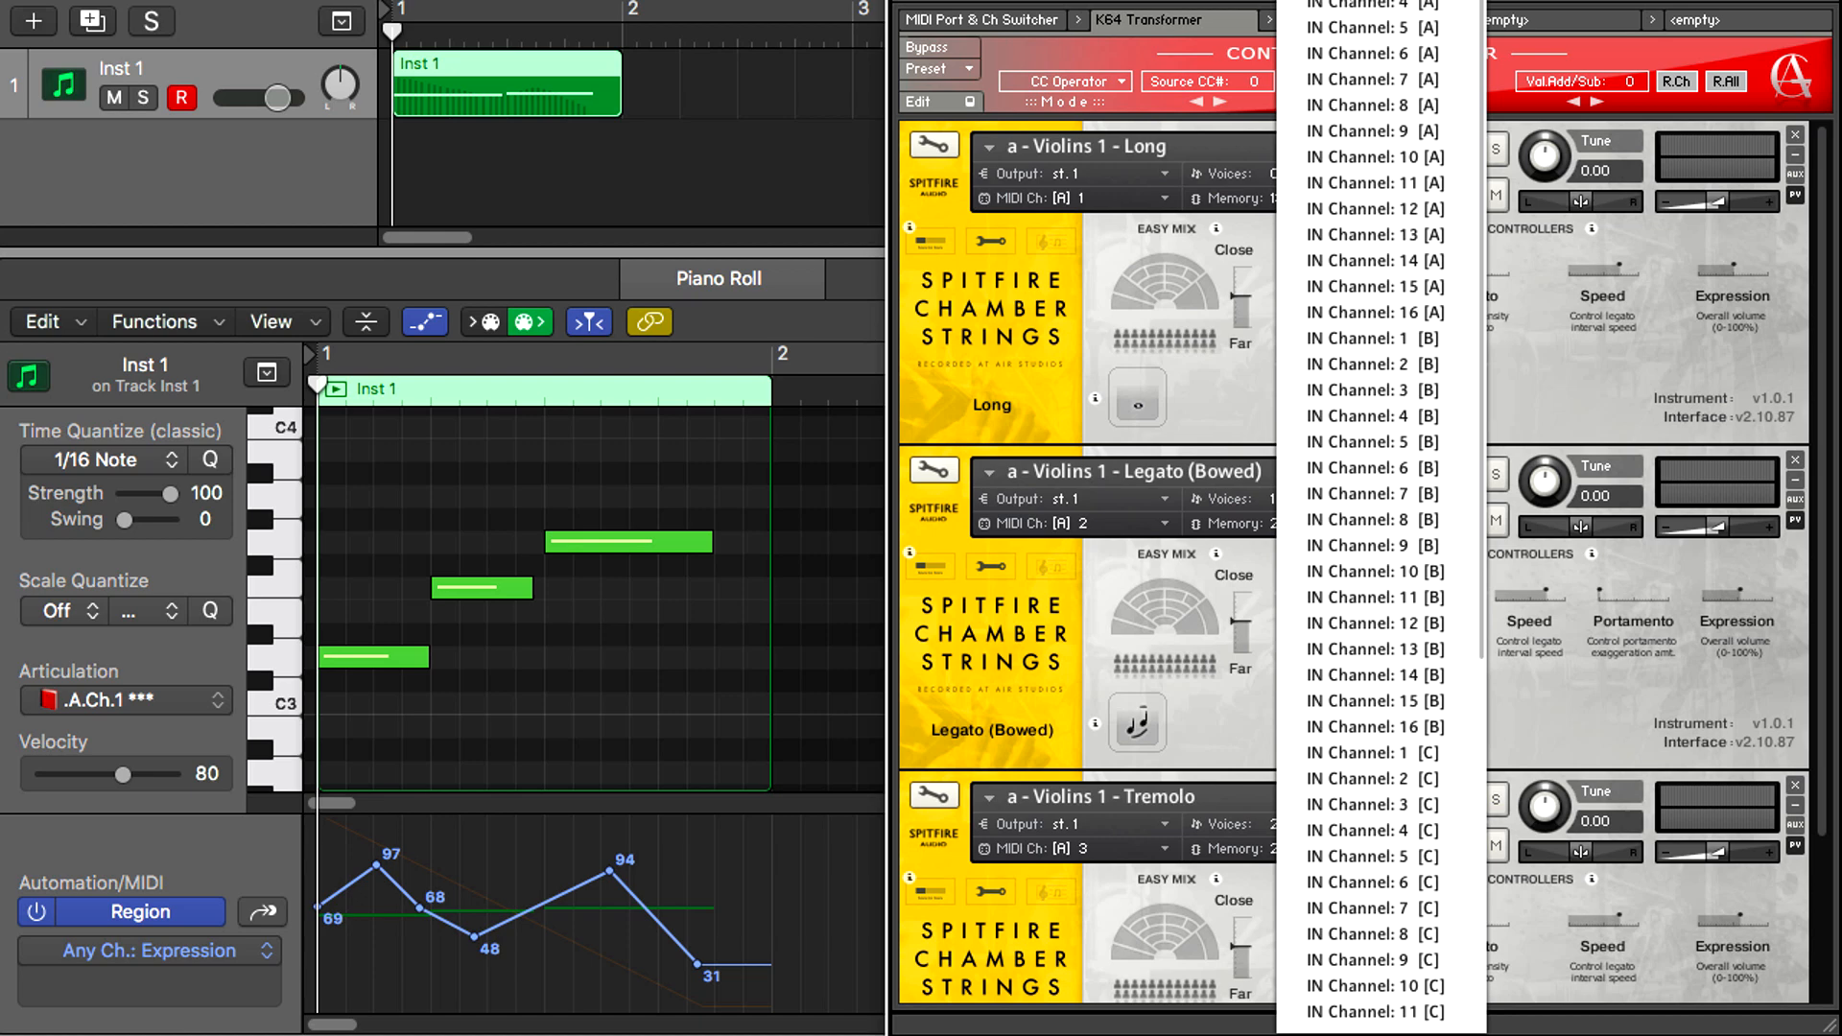
{"action": "left_click", "coordinate": [1384, 33]}
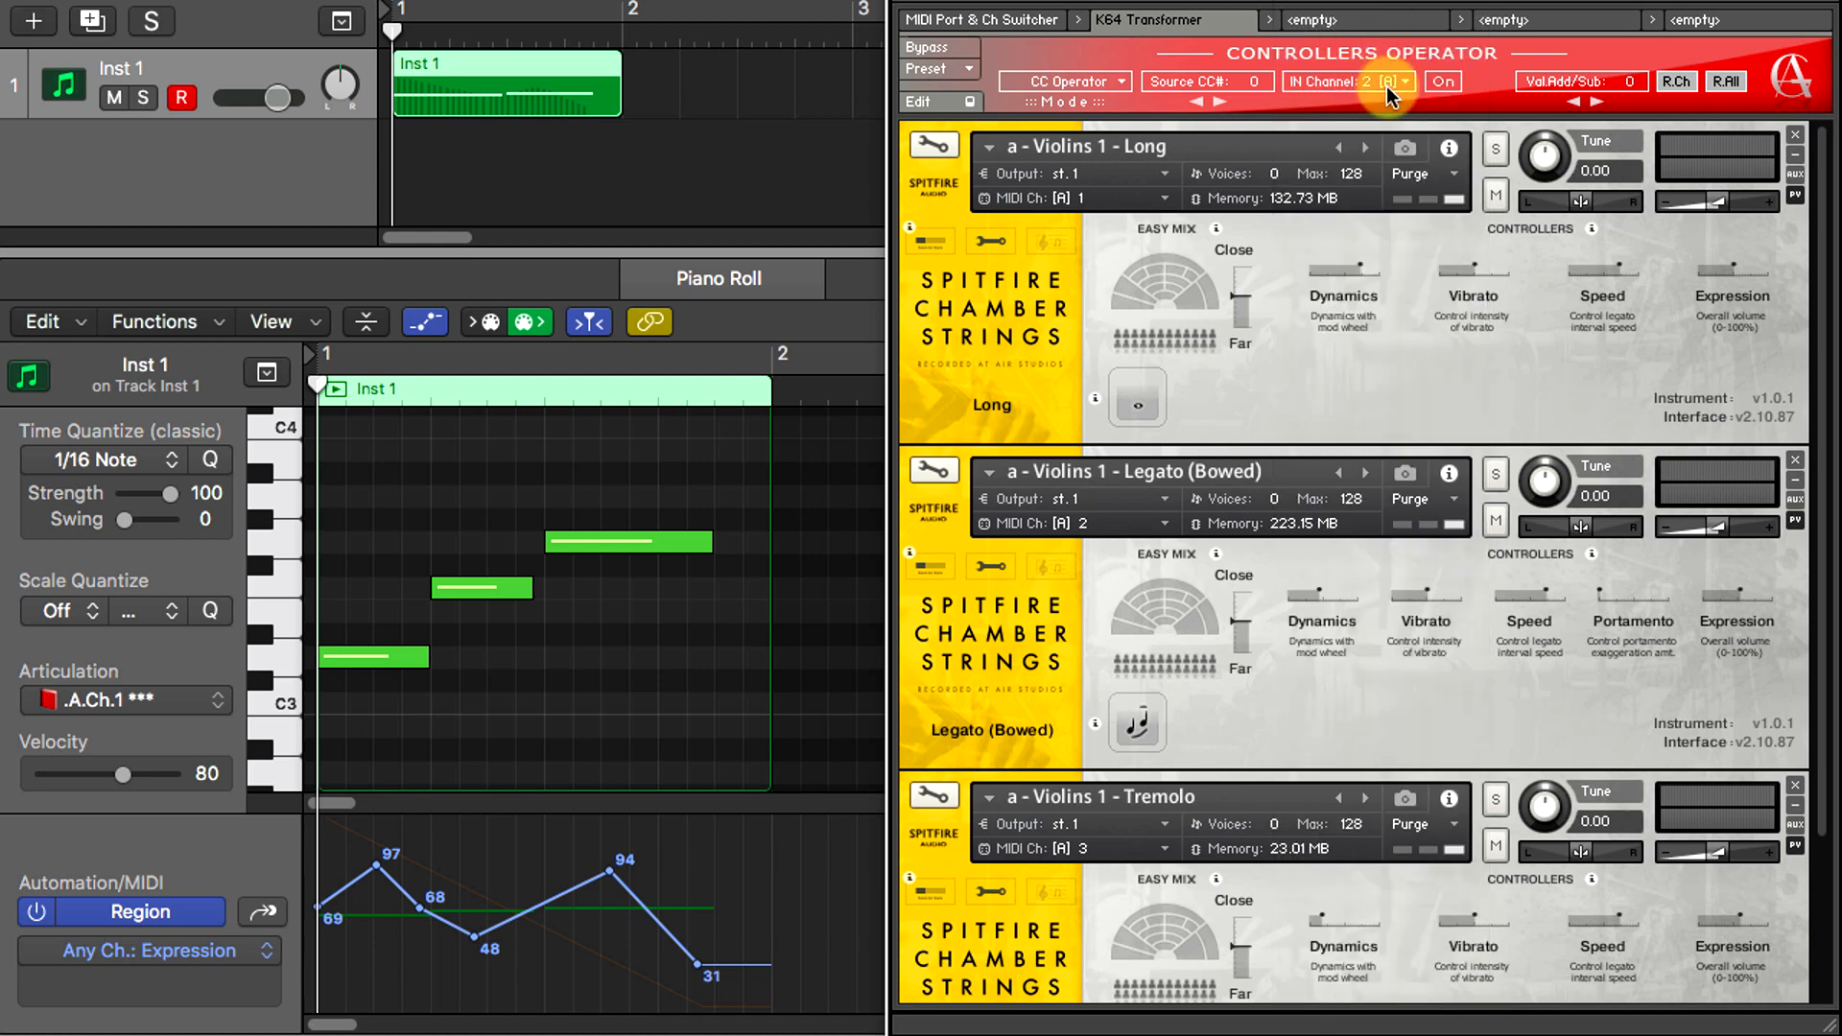
{"action": "left_click", "coordinate": [1265, 79]}
{"action": "left_click", "coordinate": [1441, 82]}
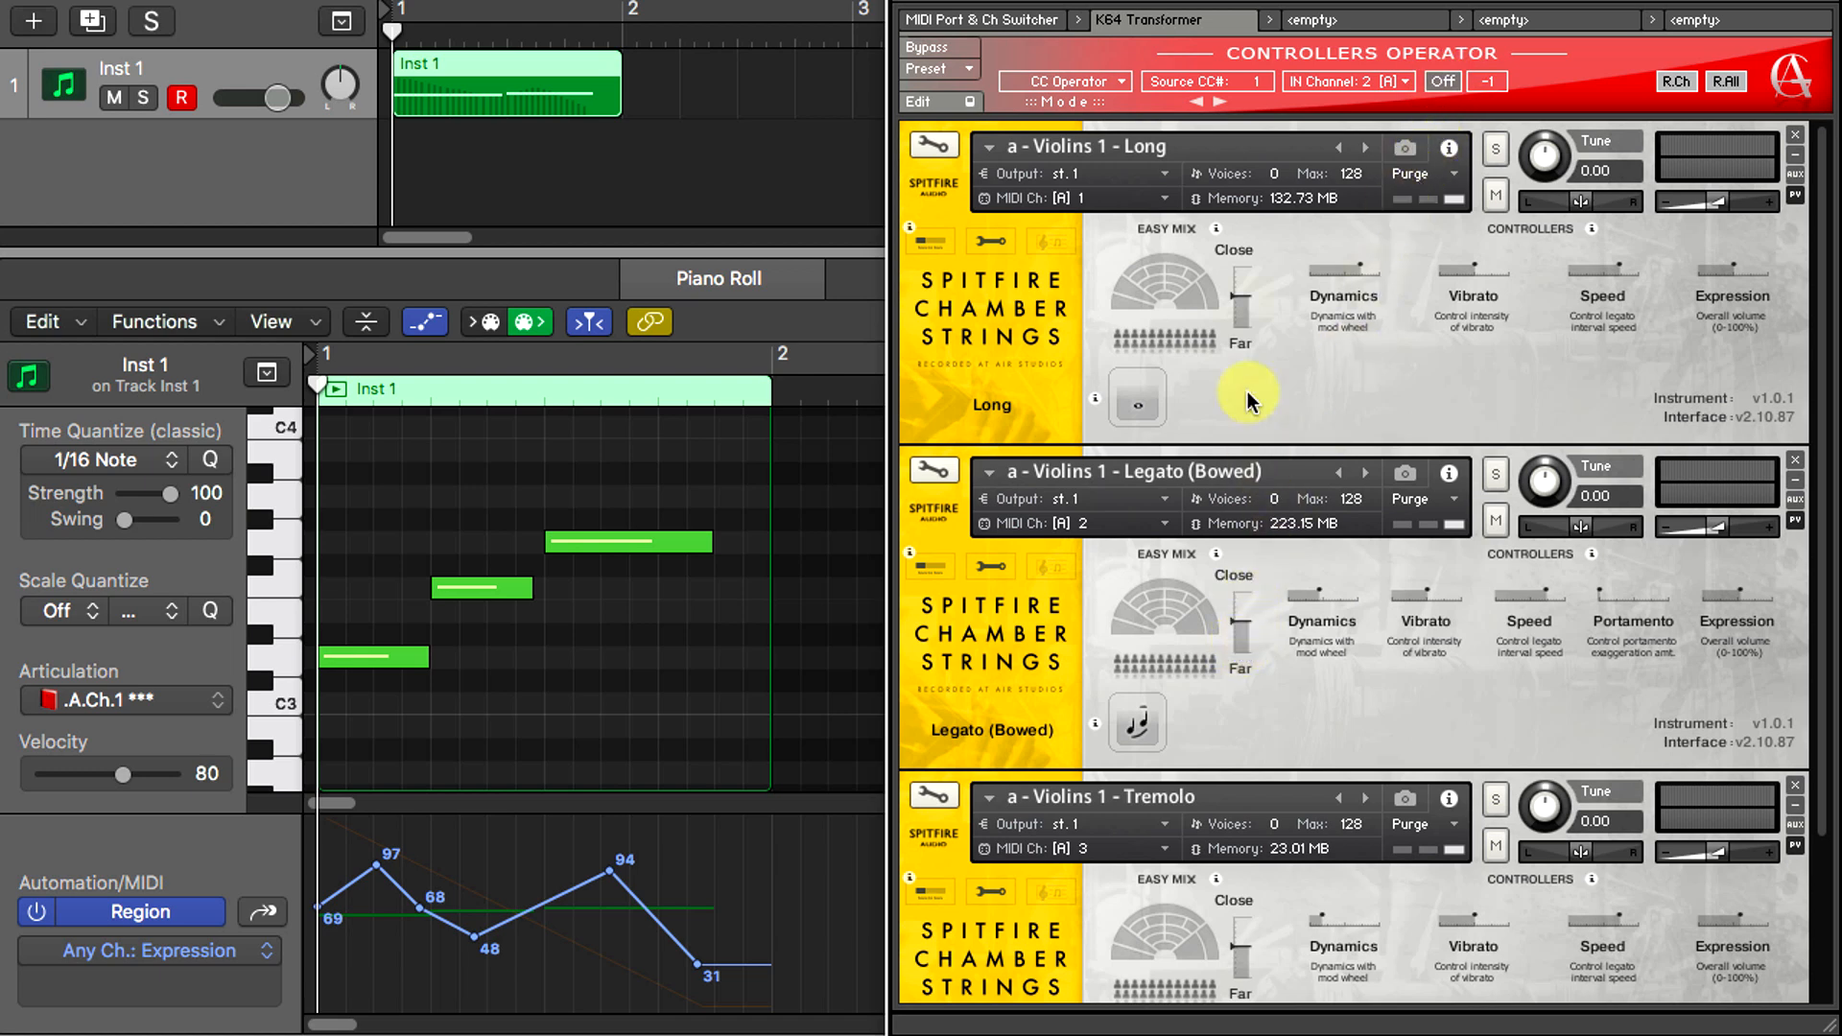
- Switch off CC# 11 on channel 2 [A] with a fixed value of 10, and audition the region
{"action": "left_click", "coordinate": [1256, 85]}
{"action": "left_click_drag", "start_coordinate": [1257, 85], "coordinate": [1274, 60]}
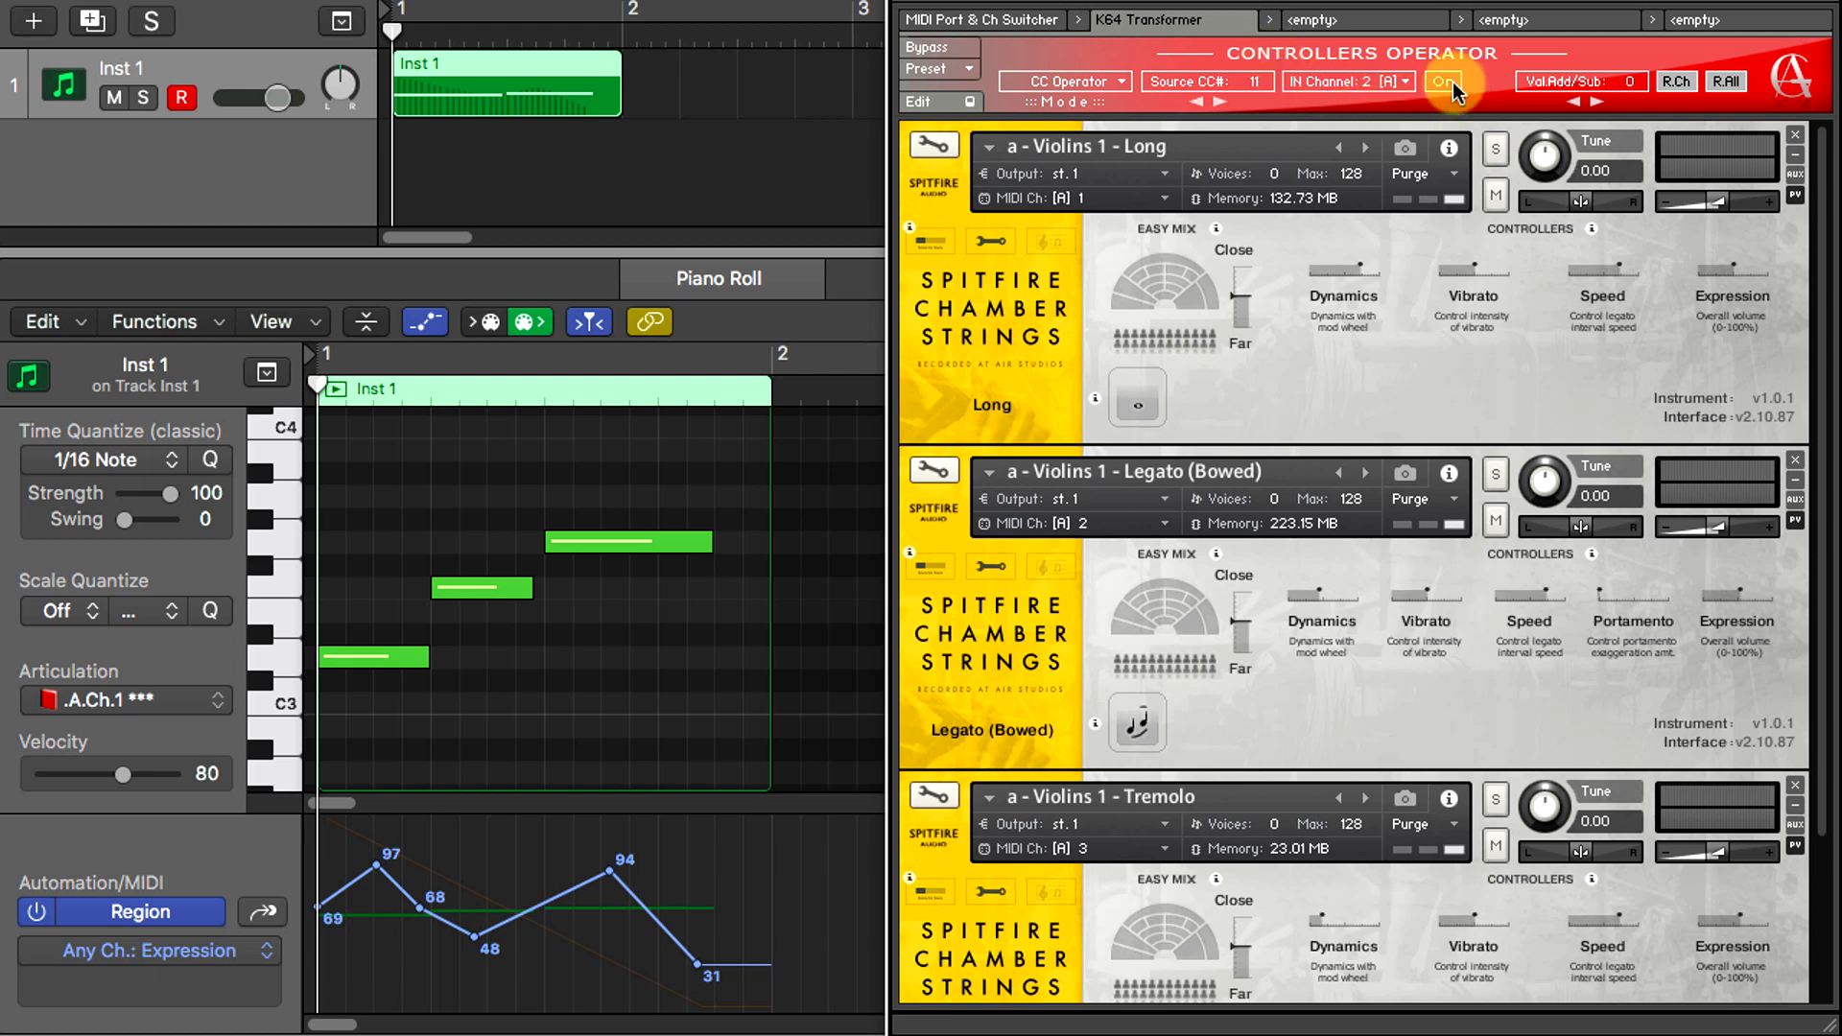
{"action": "left_click", "coordinate": [1448, 82]}
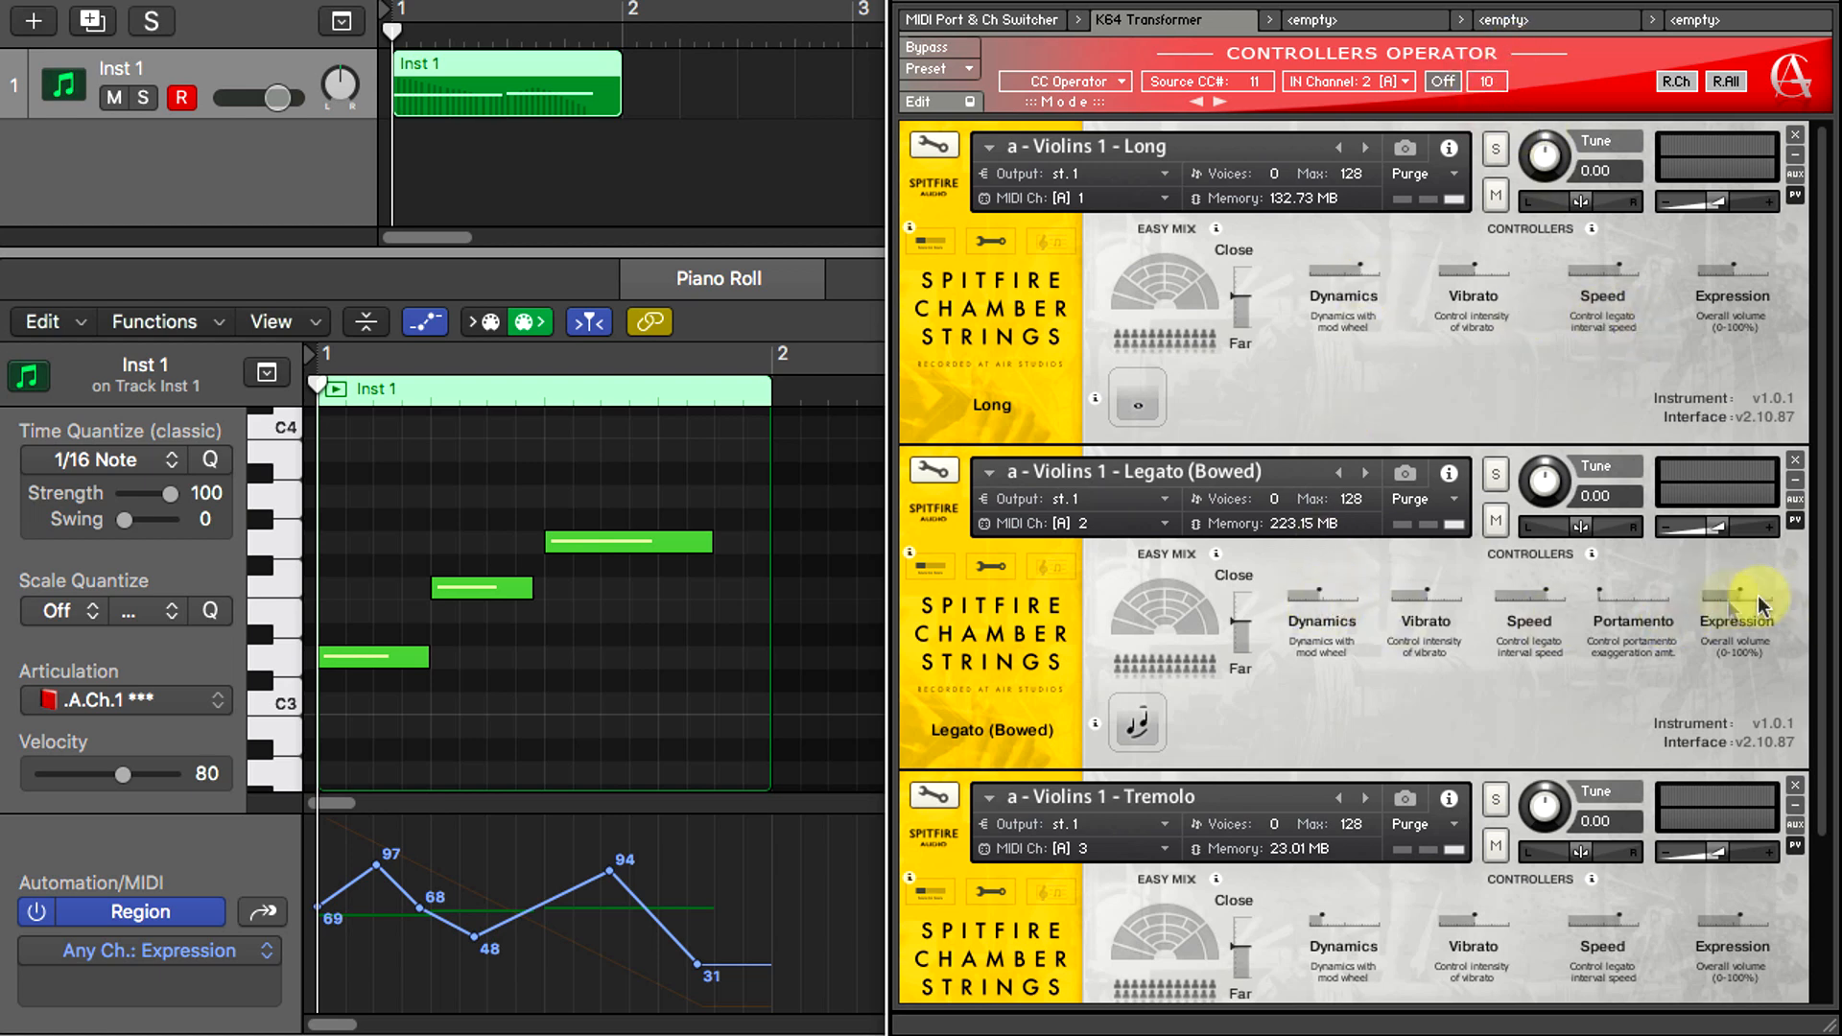
{"action": "key", "text": "space"}
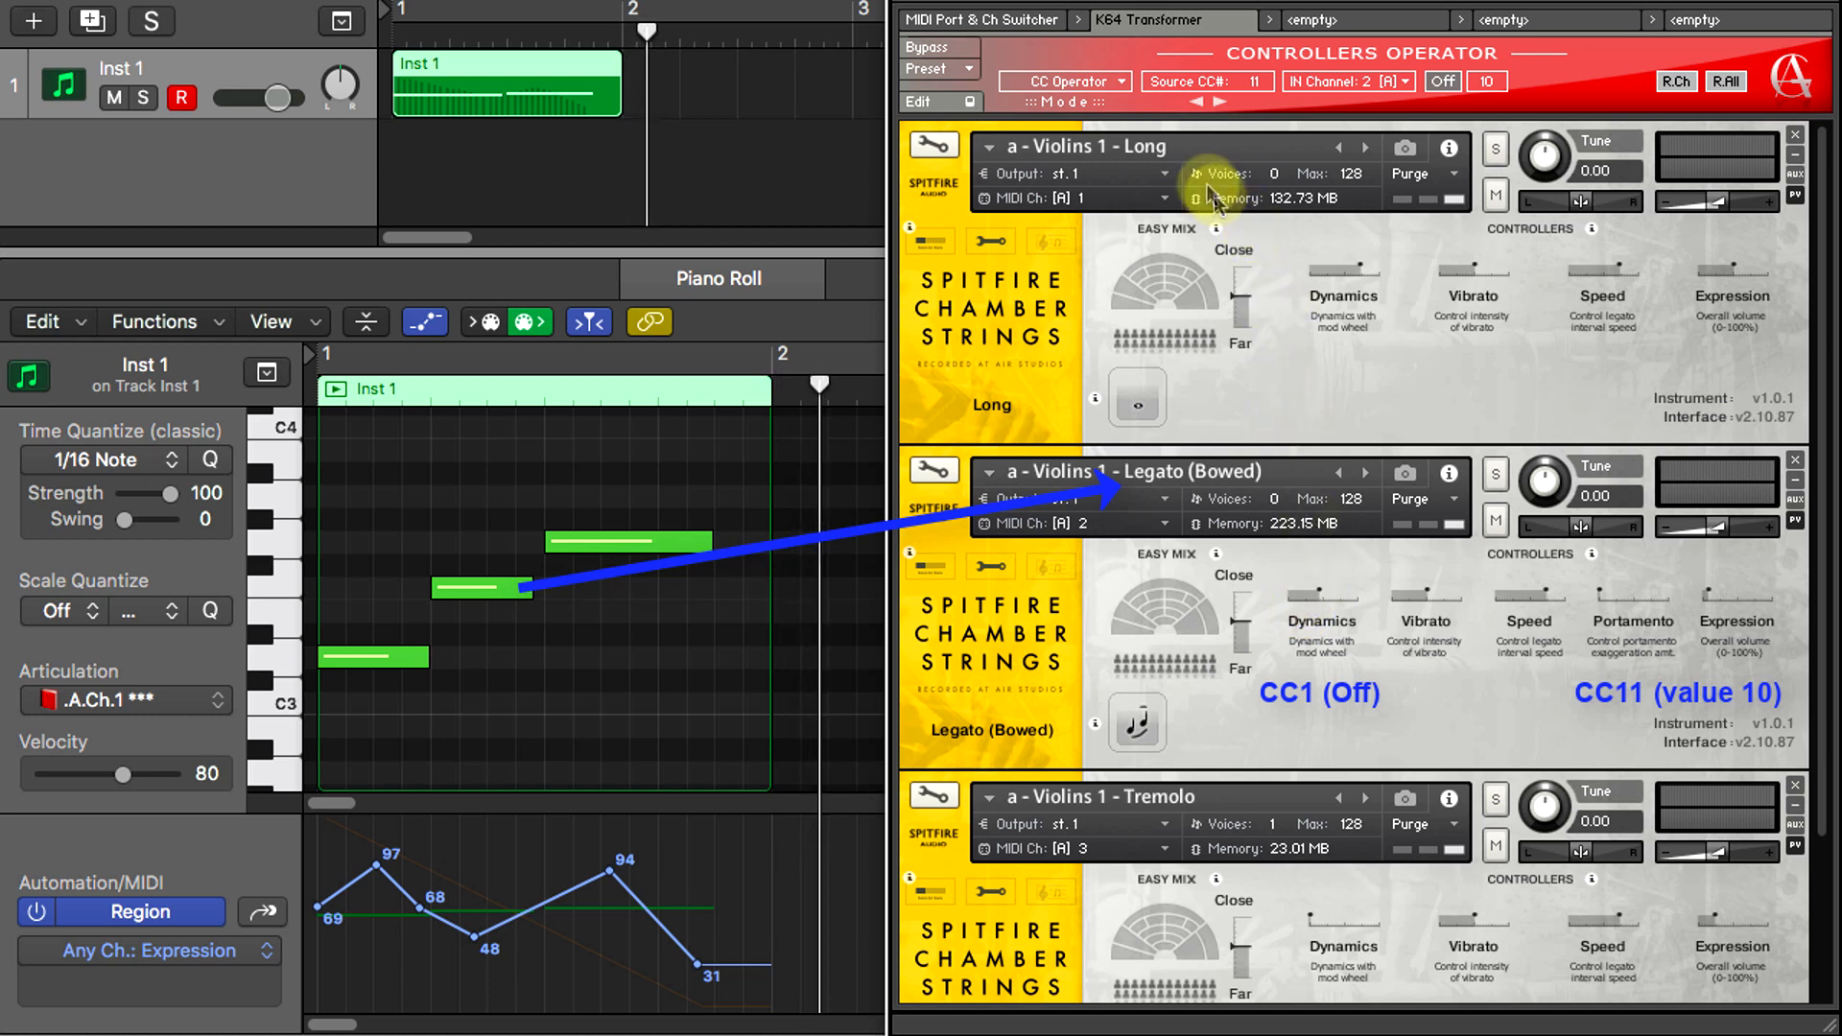
{"action": "key", "text": "space"}
- Go back to CC# 1 on channel 2 [A] and reset the controller settings of all channels
{"action": "left_click", "coordinate": [1197, 103]}
{"action": "key", "text": "space"}
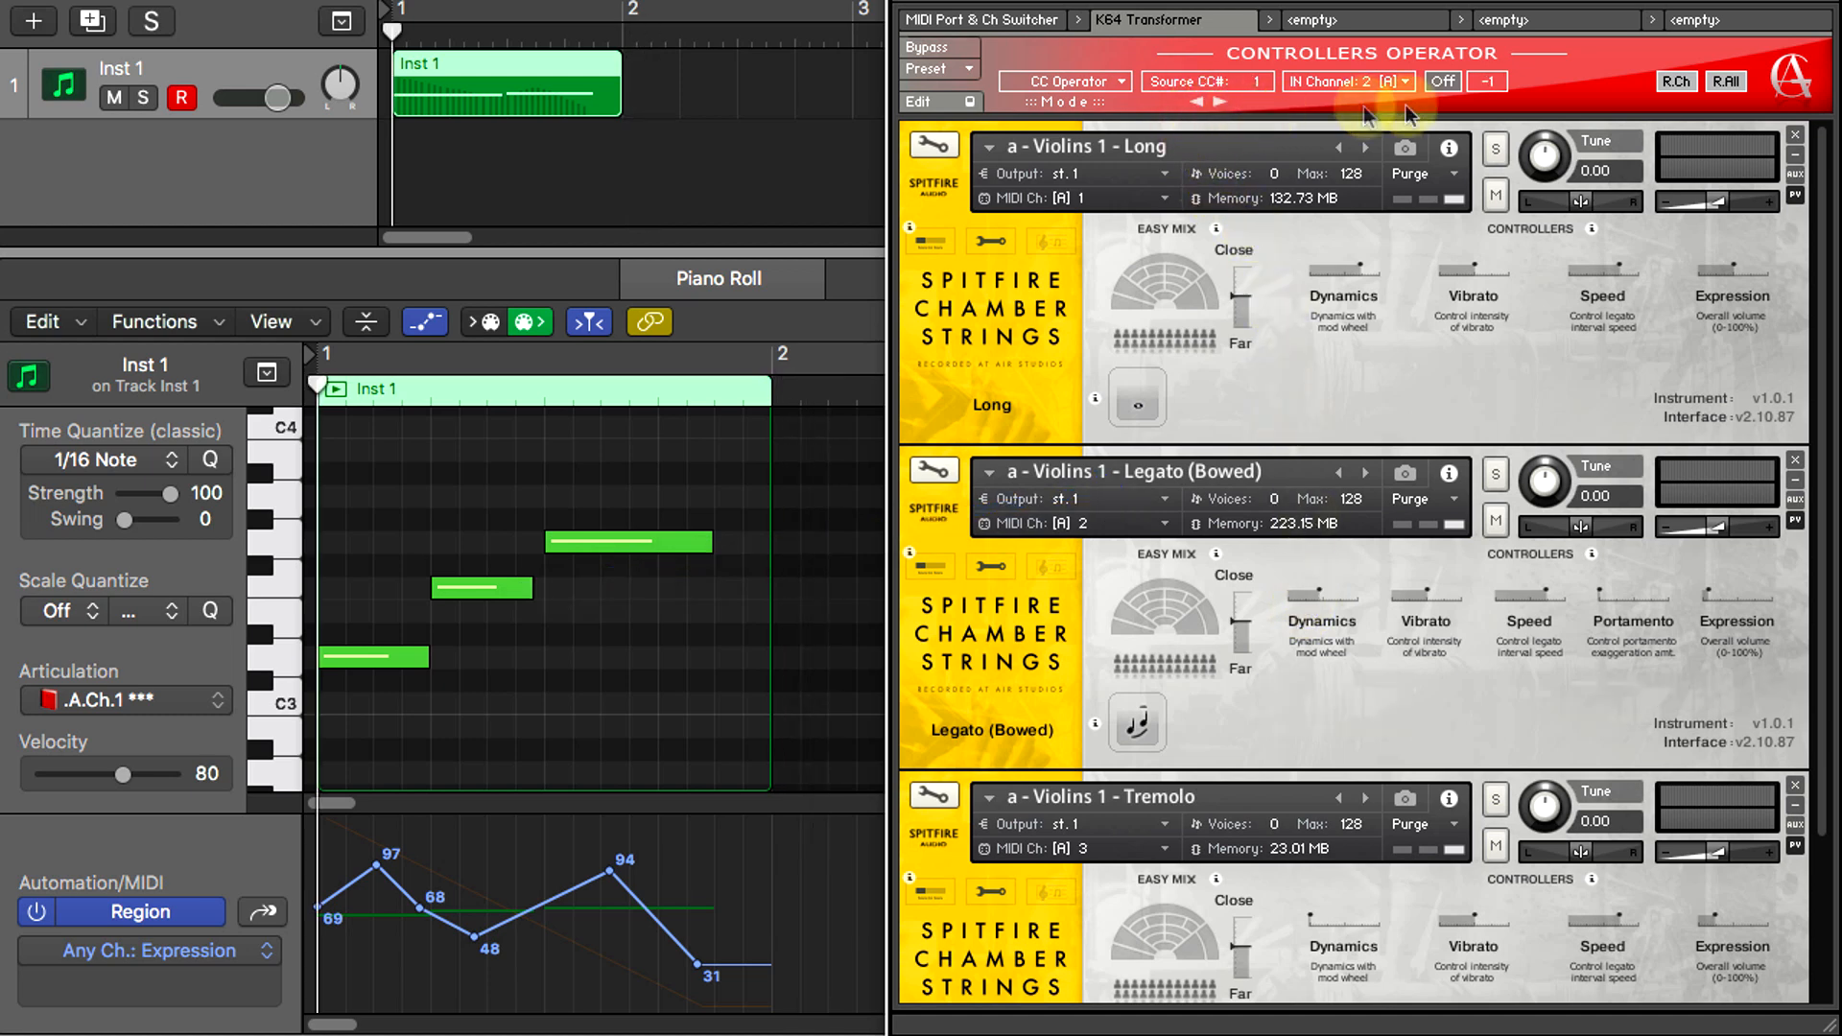
{"action": "left_click", "coordinate": [1723, 82]}
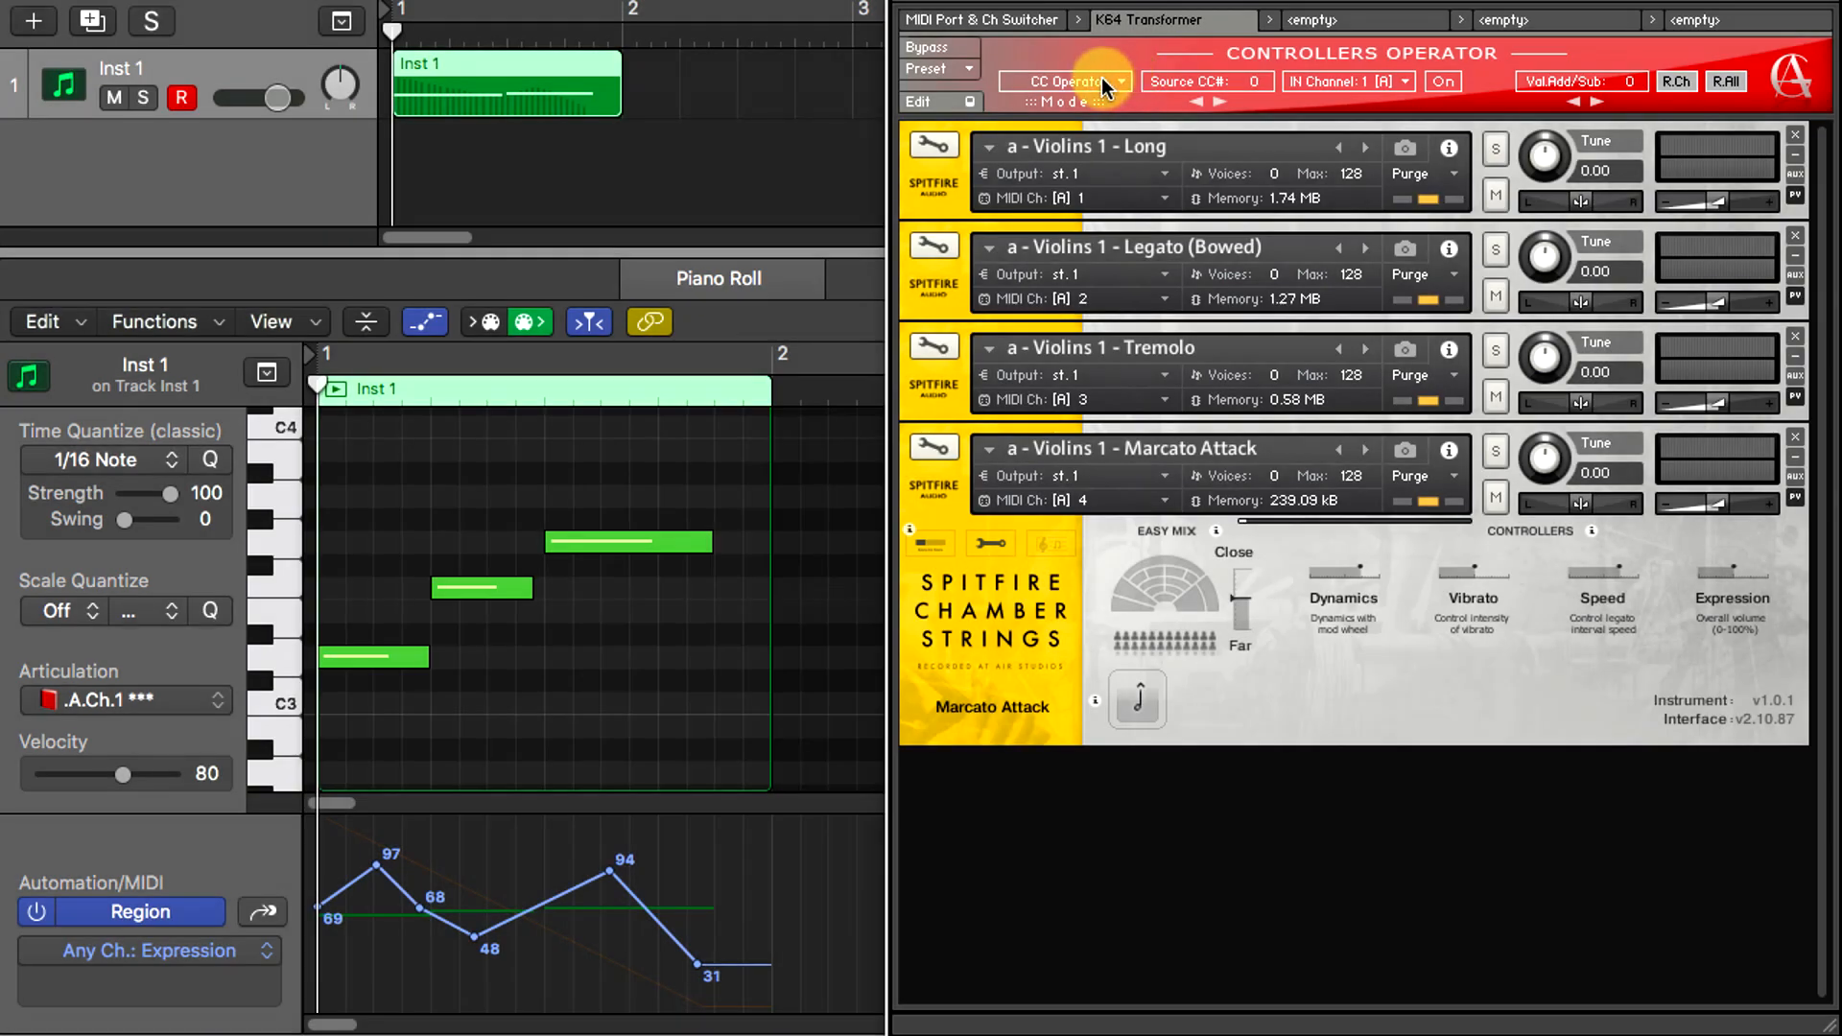
- Switch the K64 Transformer to Channelizer mode, return to input channel 1 [A] after trying channel 7 [A], and audition the region
{"action": "left_click", "coordinate": [1101, 79]}
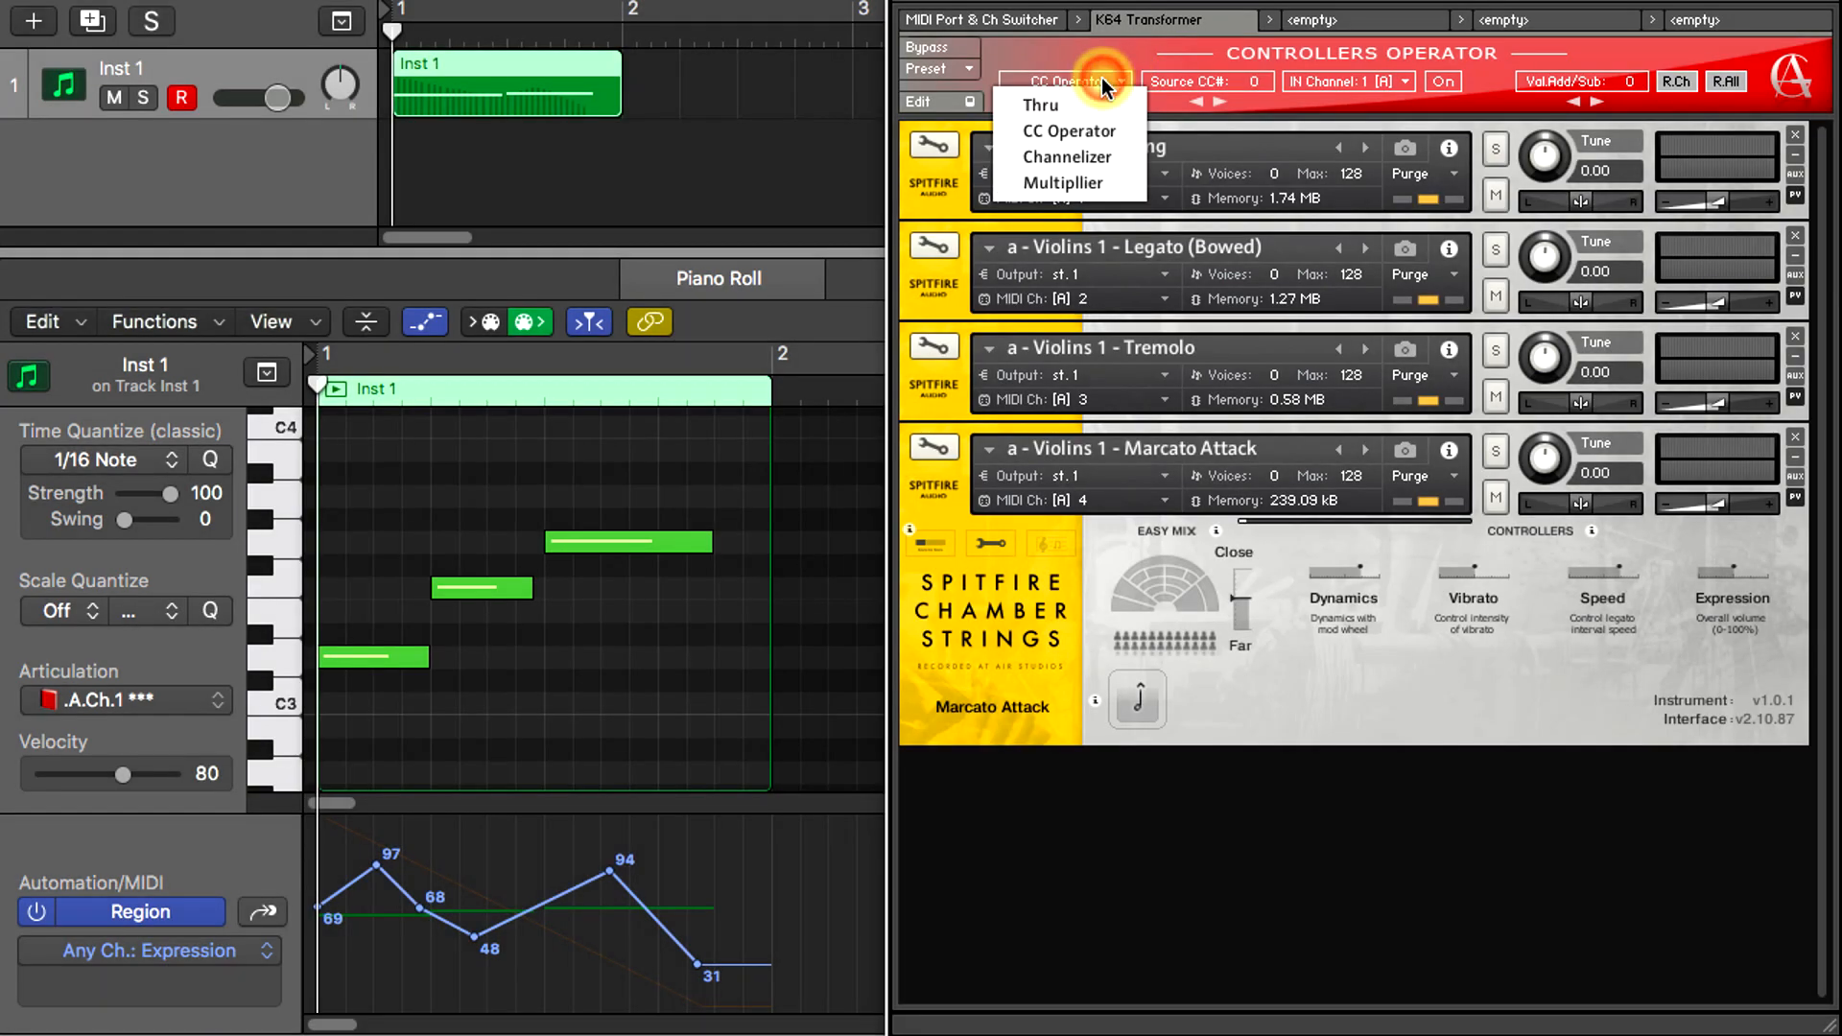
{"action": "left_click", "coordinate": [1086, 156]}
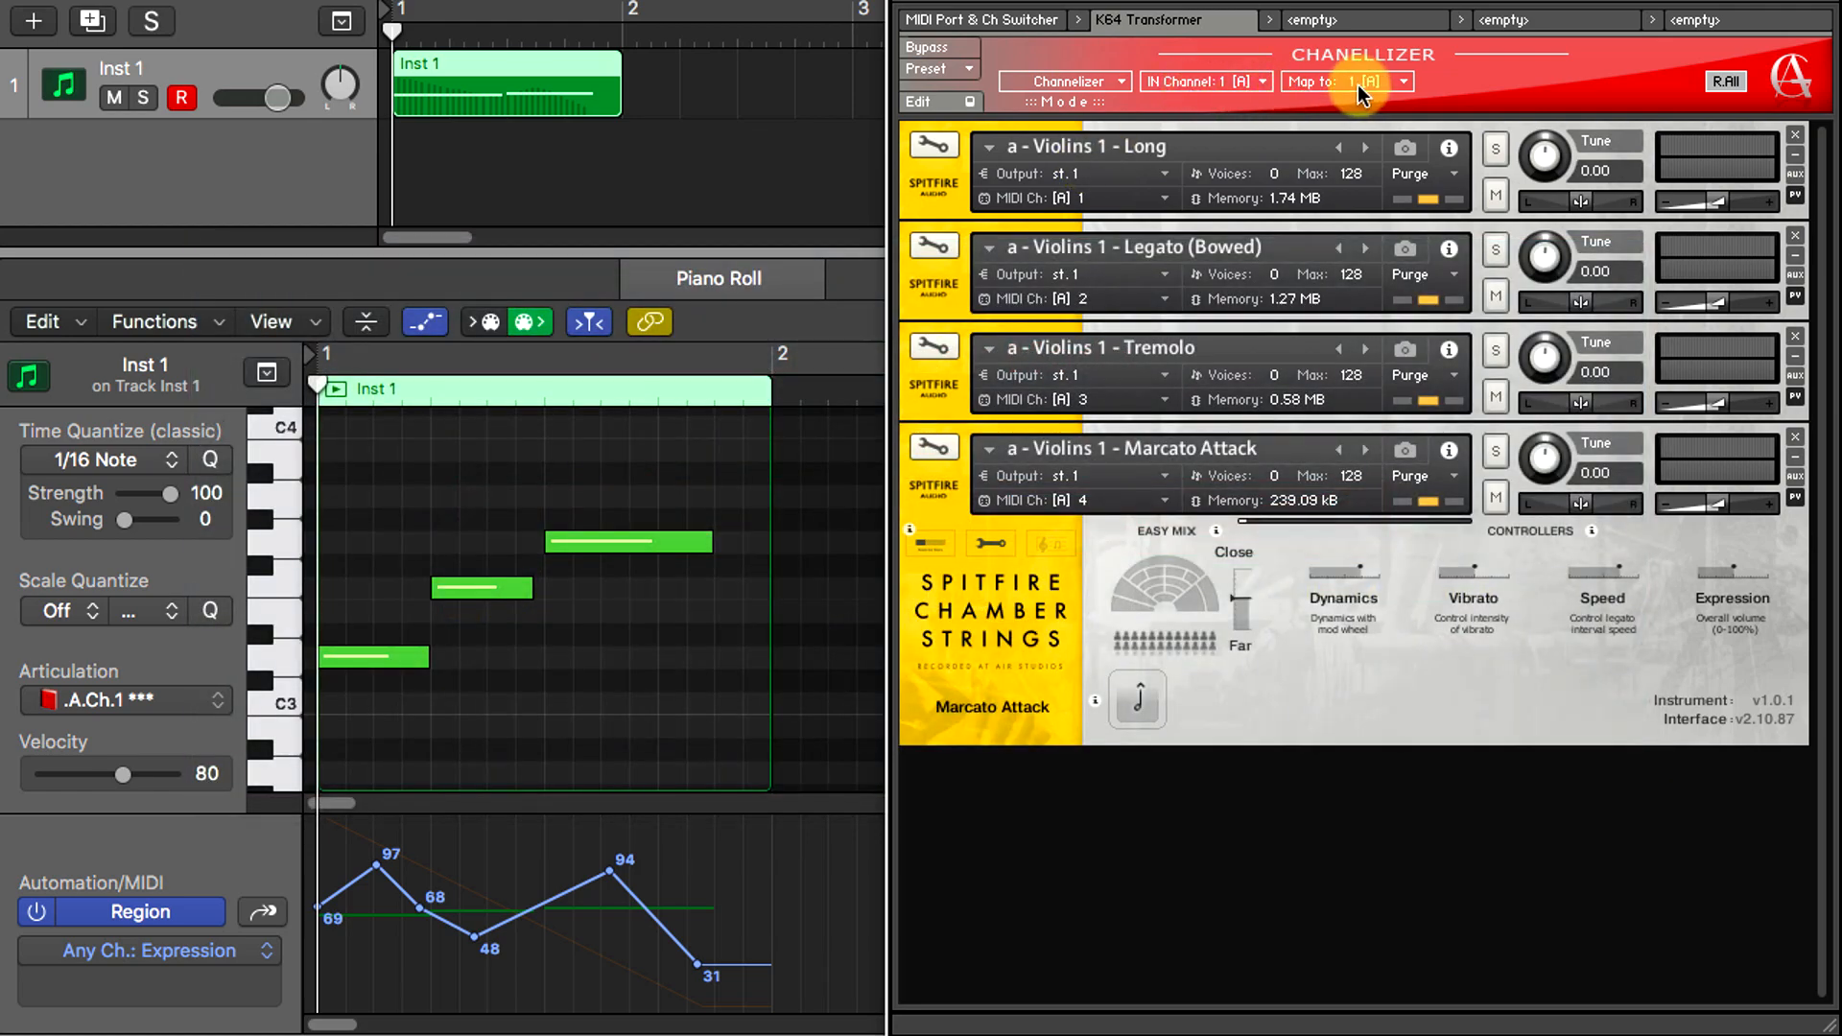
{"action": "left_click", "coordinate": [1245, 84]}
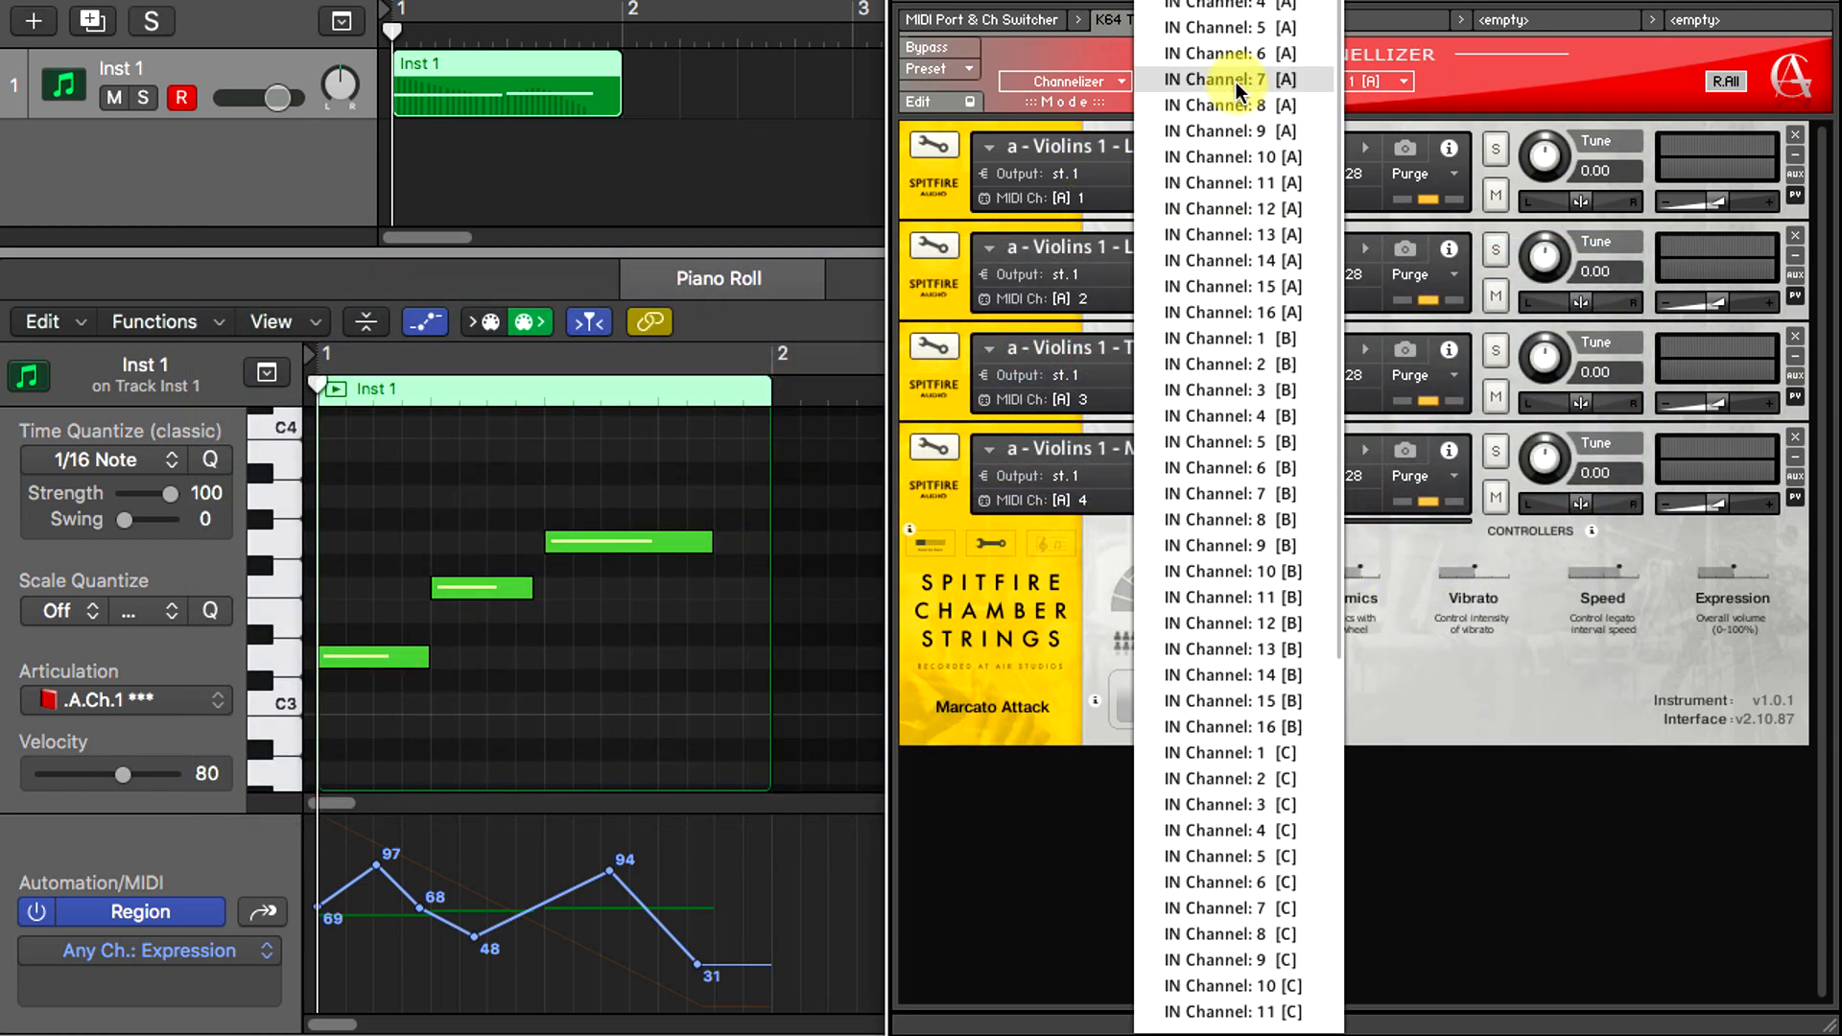
{"action": "left_click", "coordinate": [1236, 84]}
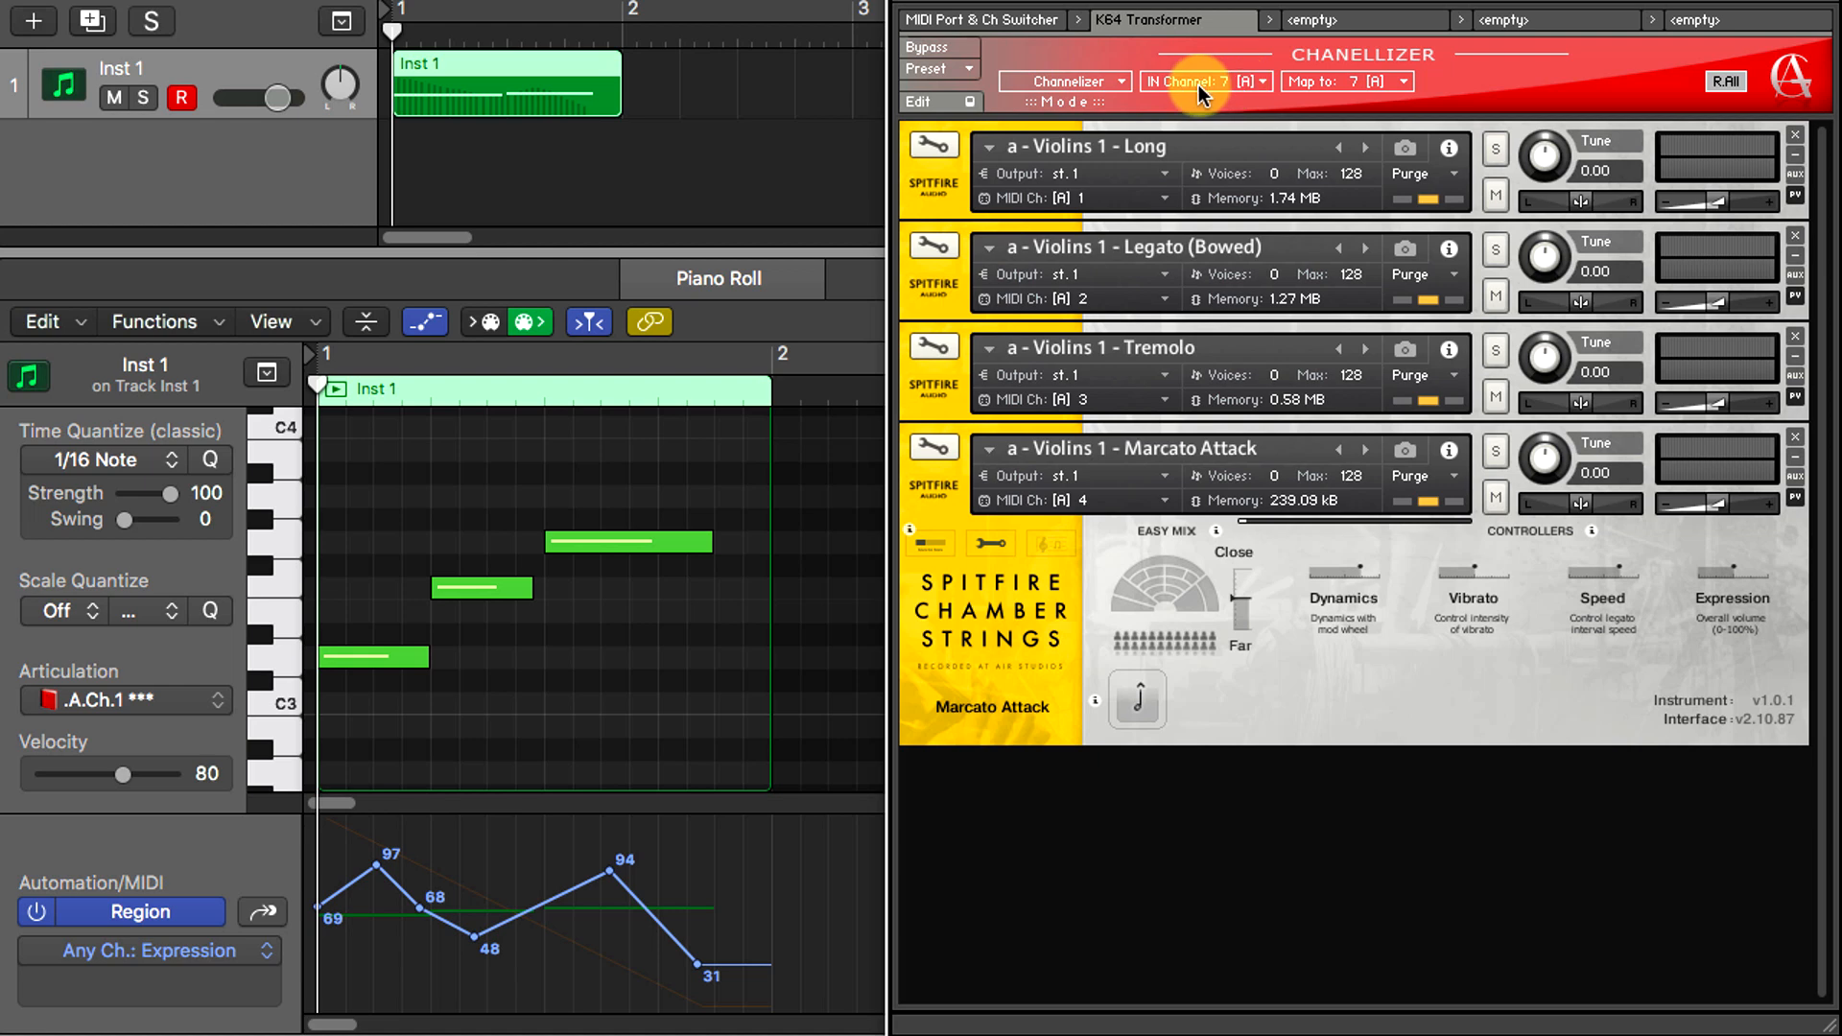
{"action": "left_click", "coordinate": [1266, 84]}
{"action": "left_click", "coordinate": [1235, 7]}
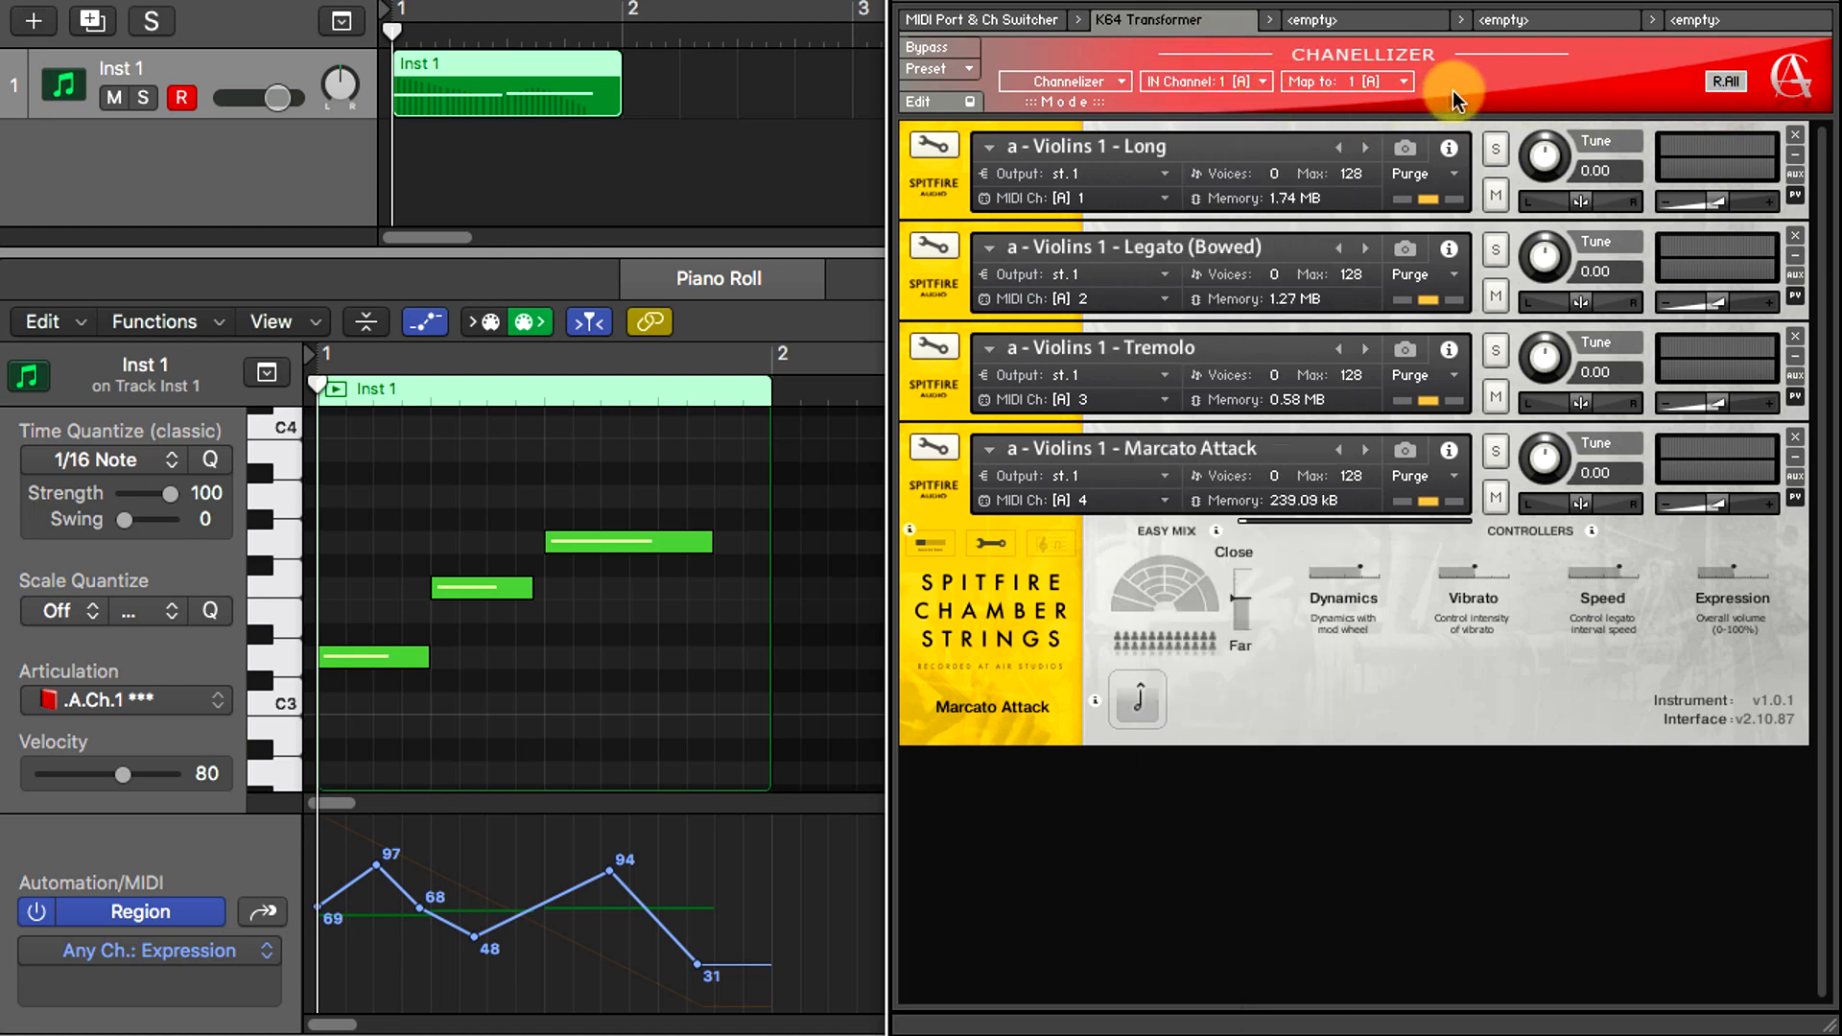
{"action": "key", "text": "space"}
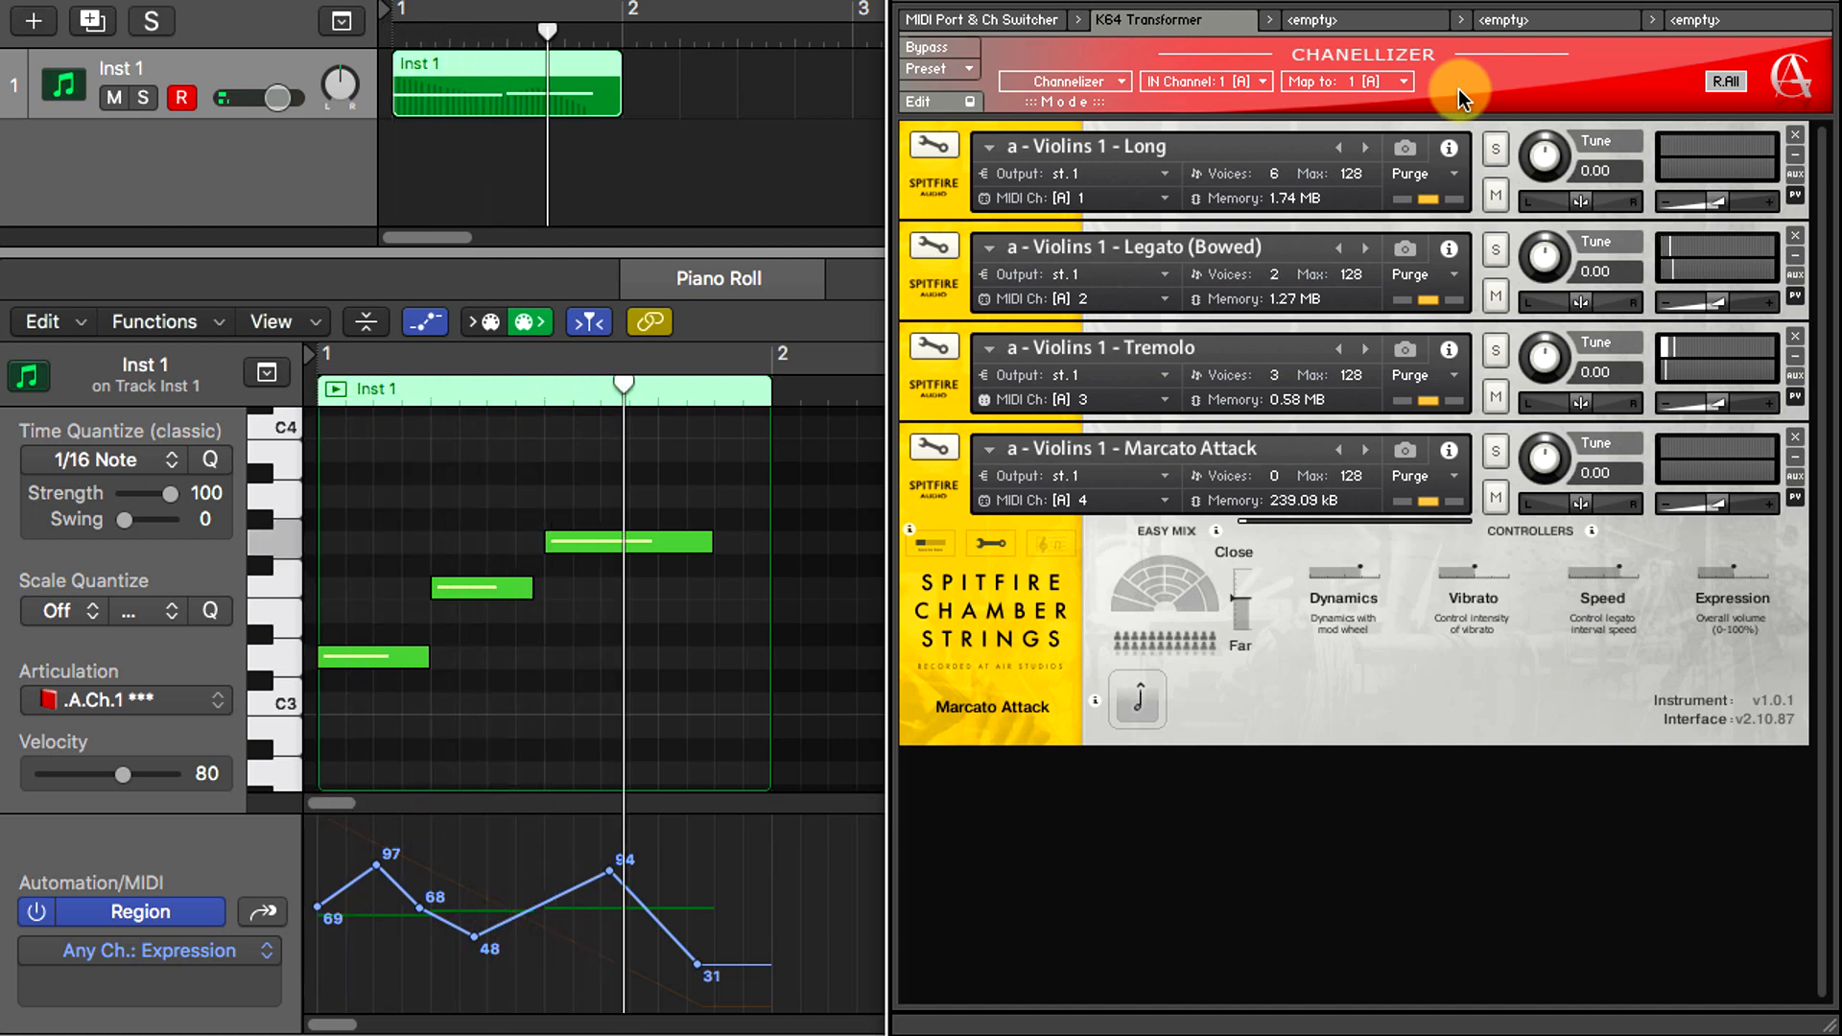
{"action": "key", "text": "space"}
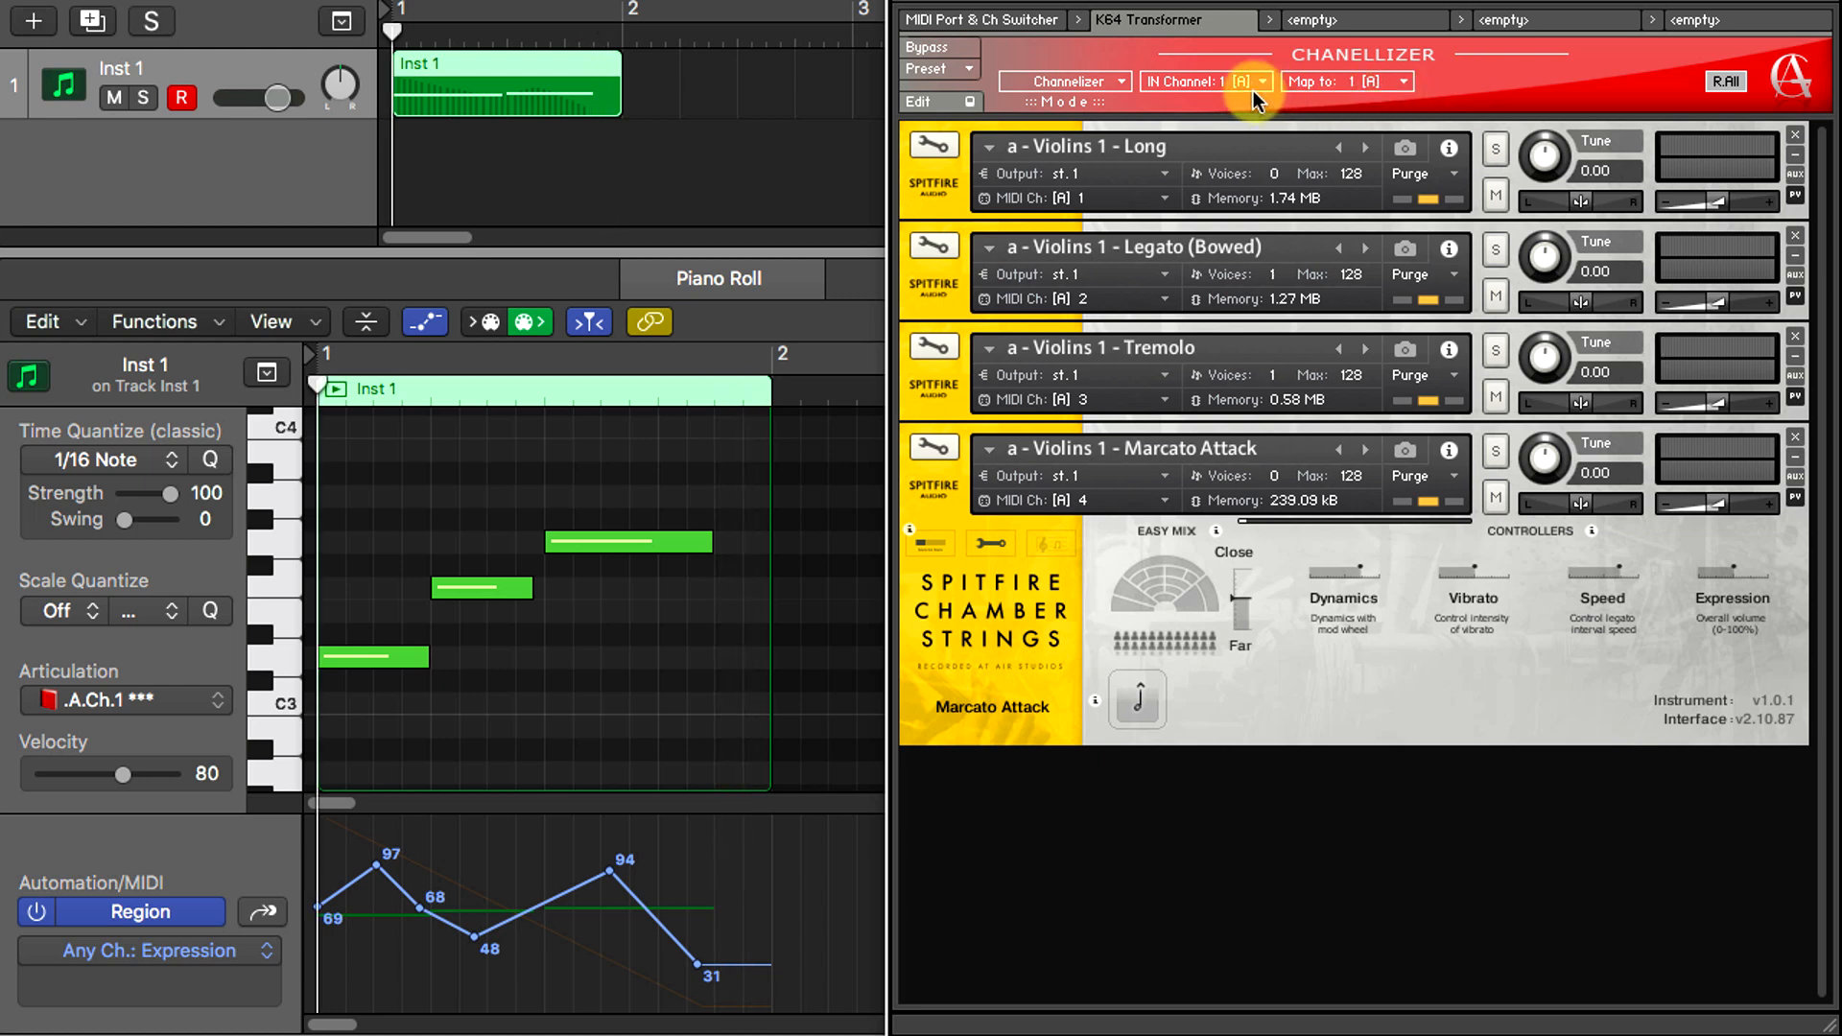
- Map input channel 1 [A] to channel 4 [A] and audition the region
{"action": "left_click", "coordinate": [1356, 80]}
{"action": "left_click", "coordinate": [1381, 7]}
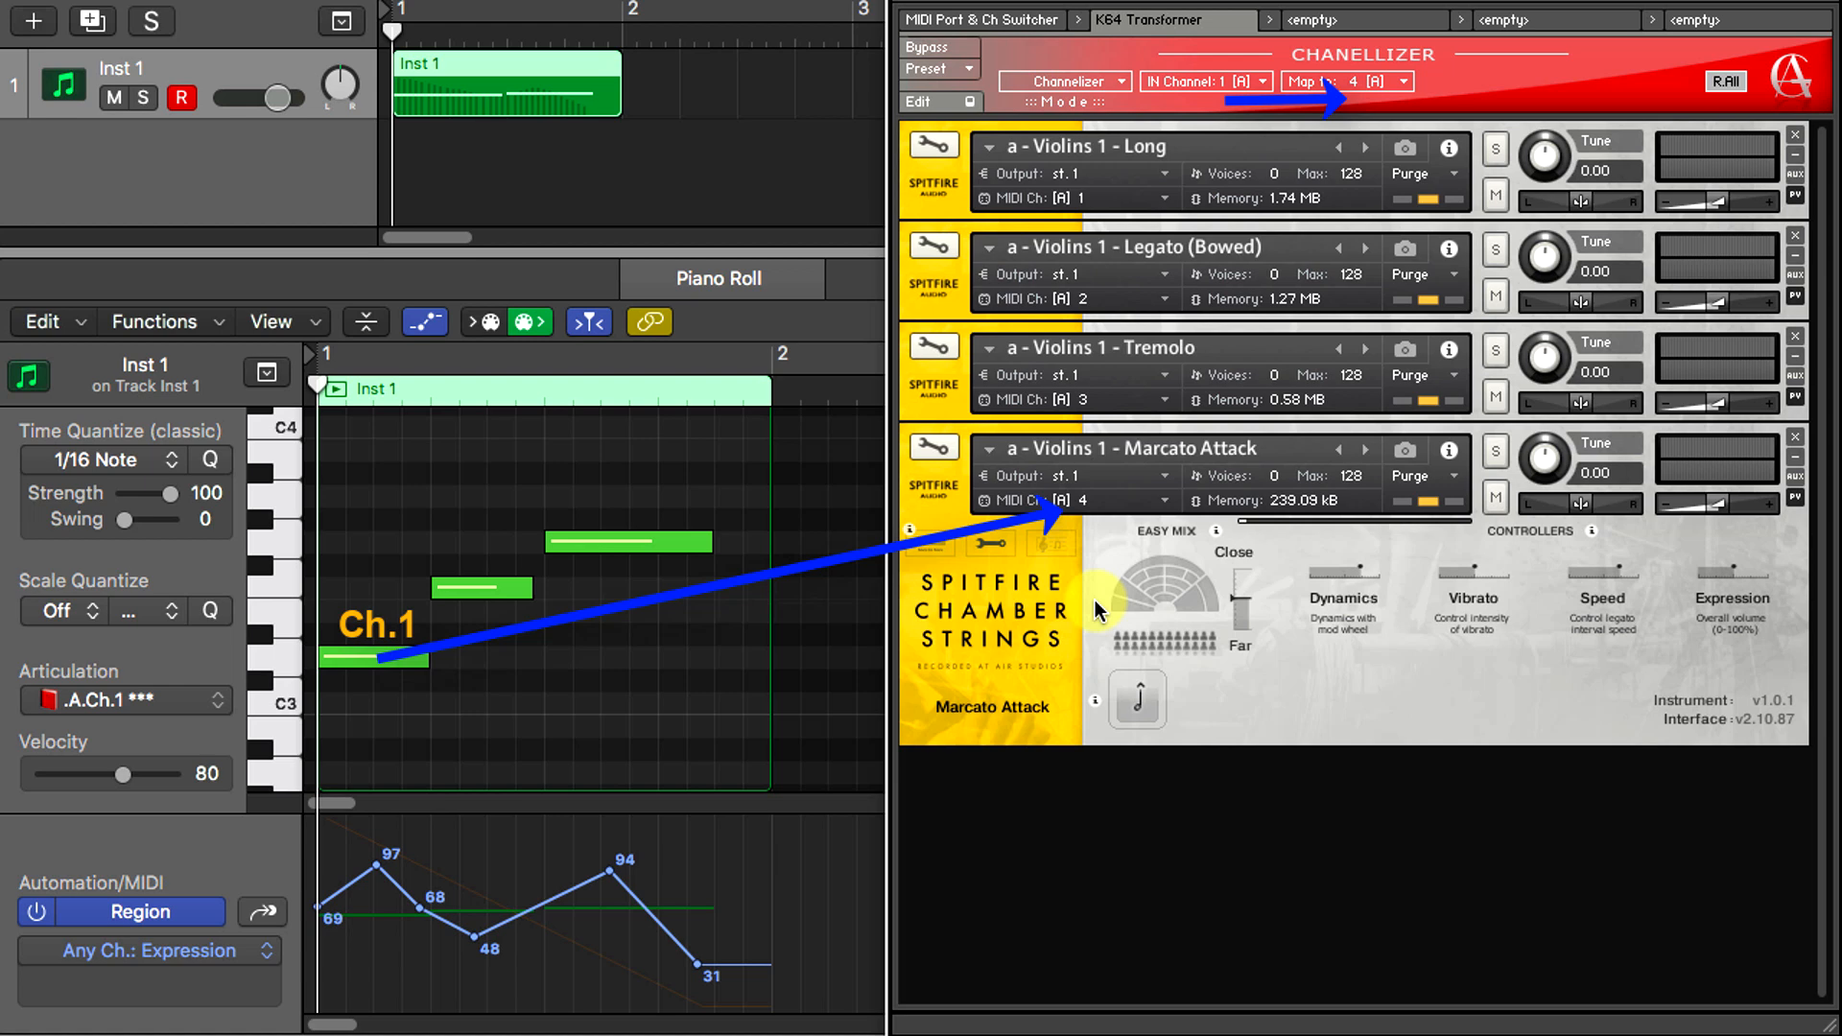
{"action": "key", "text": "space"}
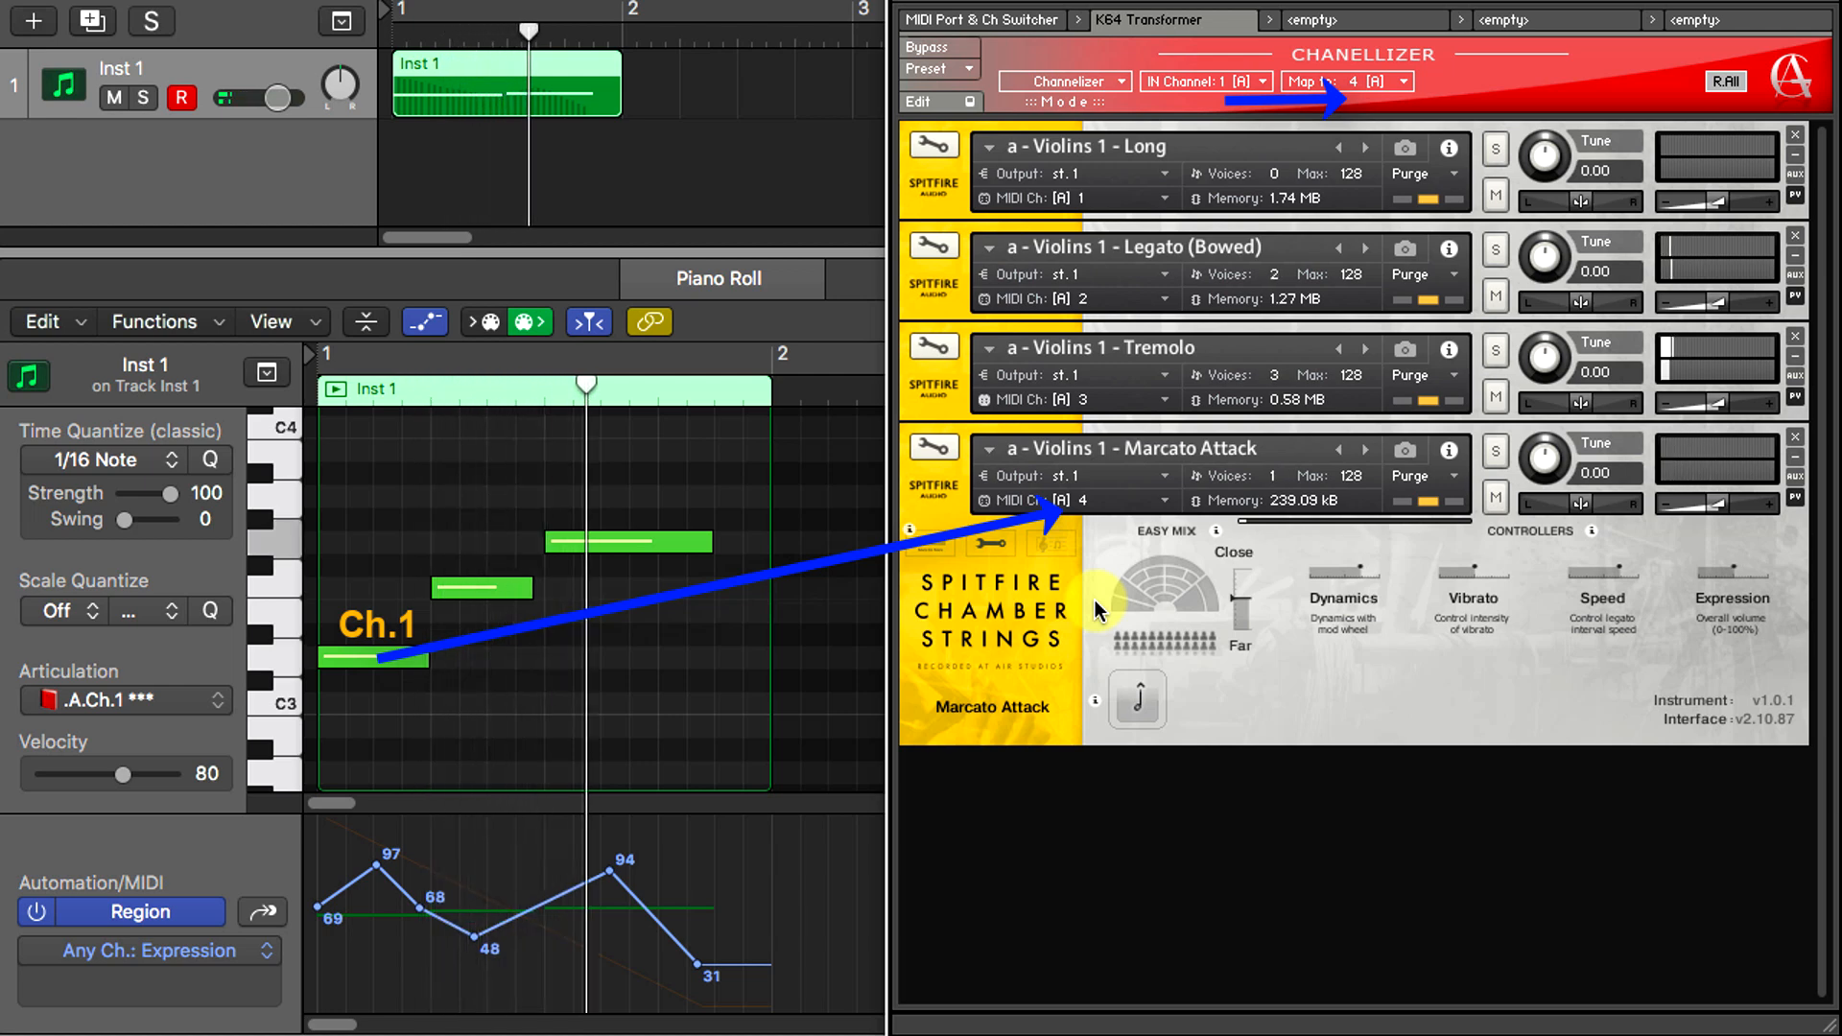
{"action": "key", "text": "space"}
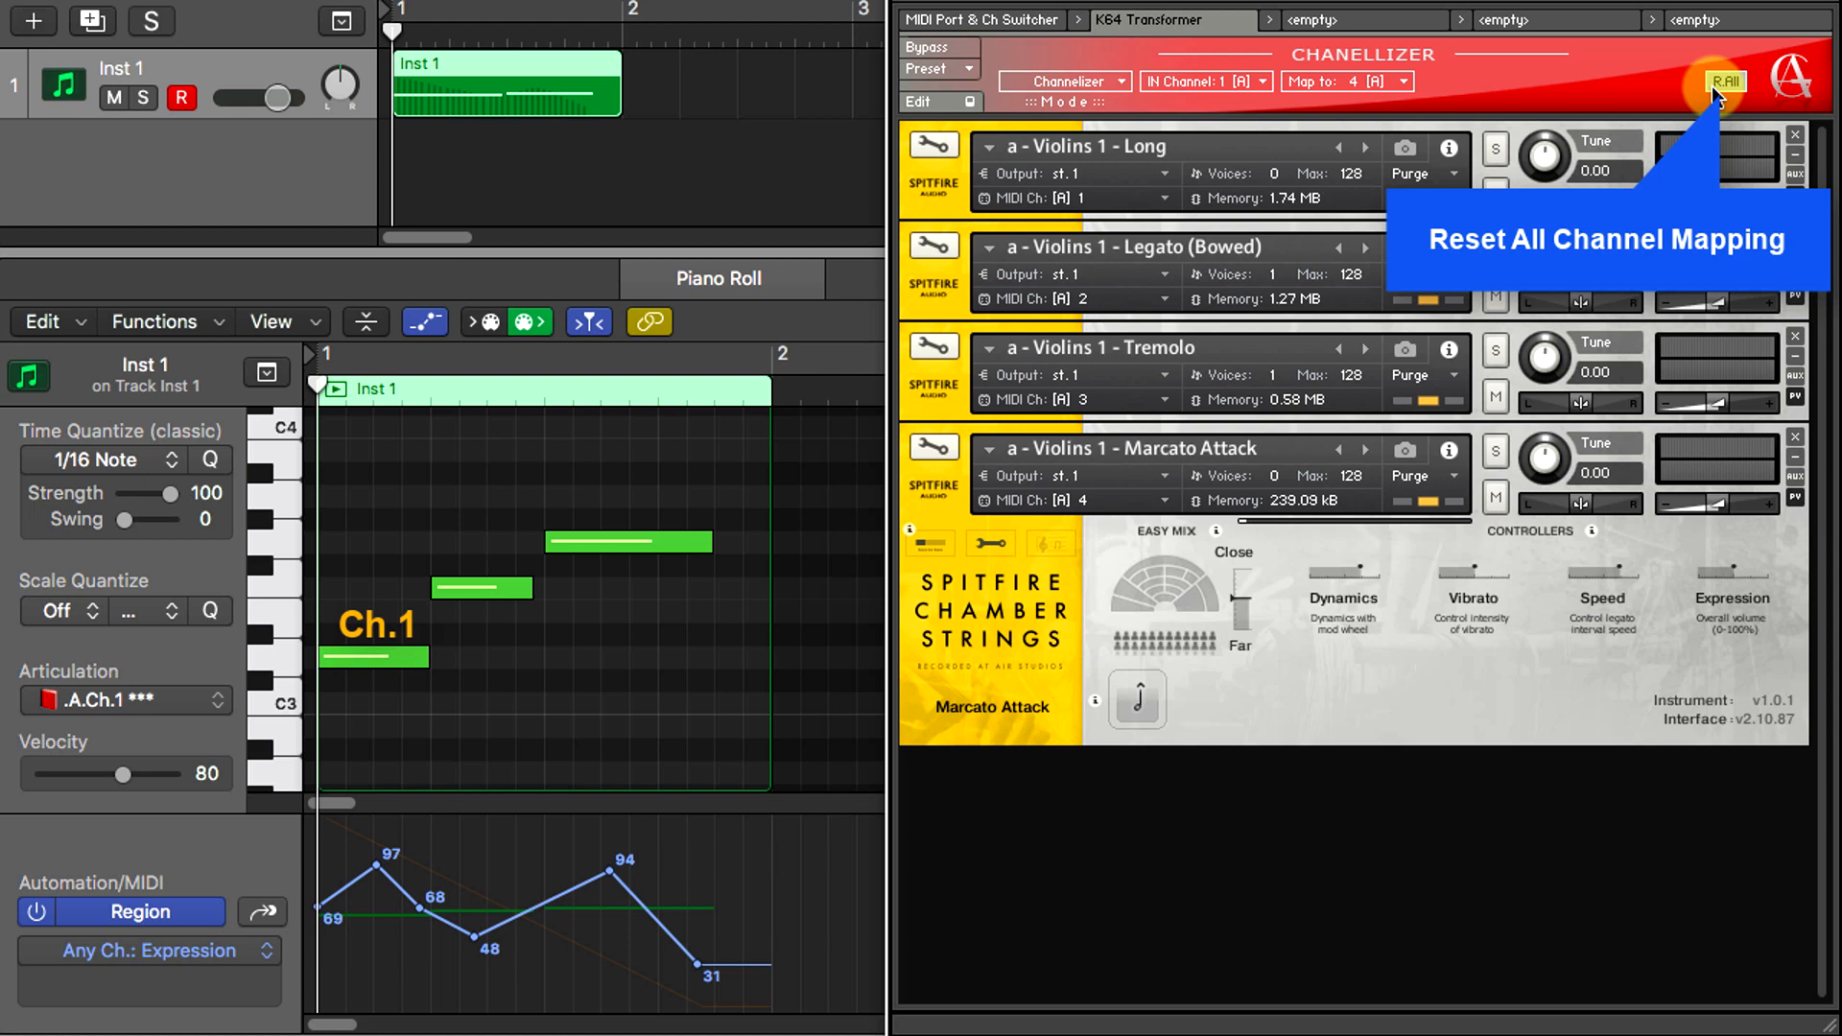
- Reset all channel mappings and audition the region with the original routing
{"action": "left_click", "coordinate": [1711, 84]}
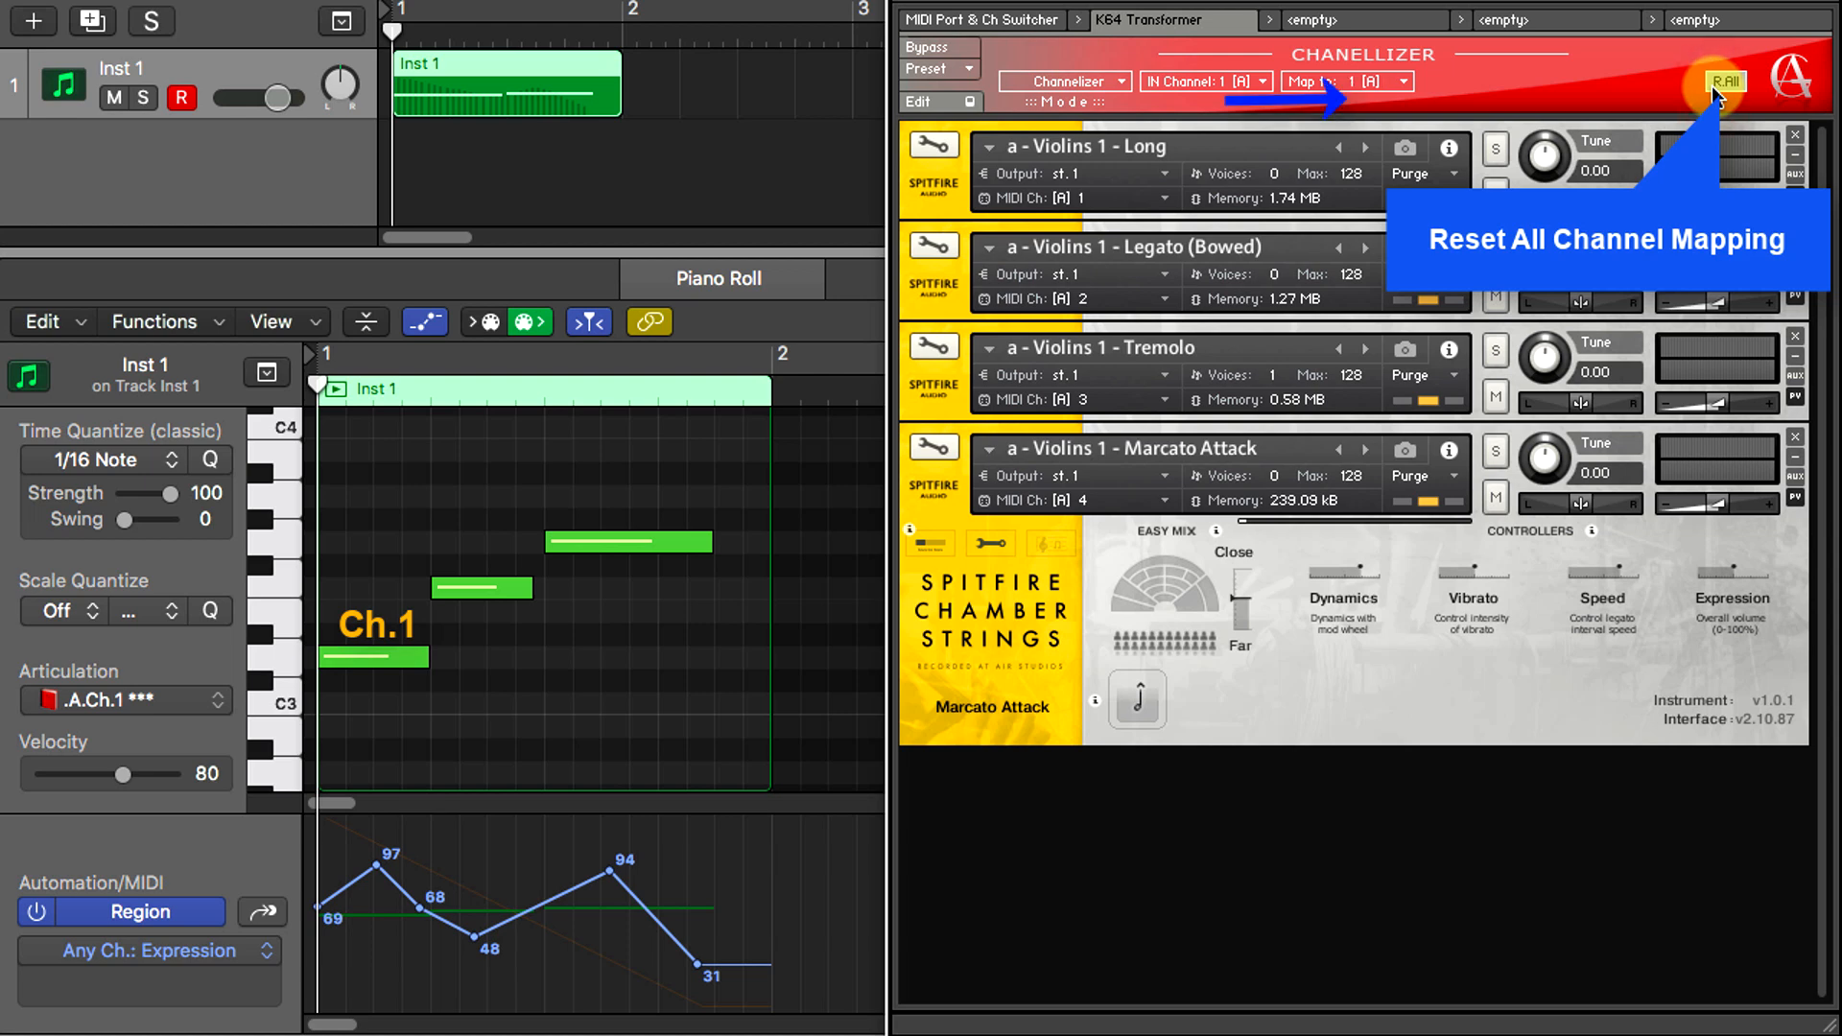
{"action": "key", "text": "space"}
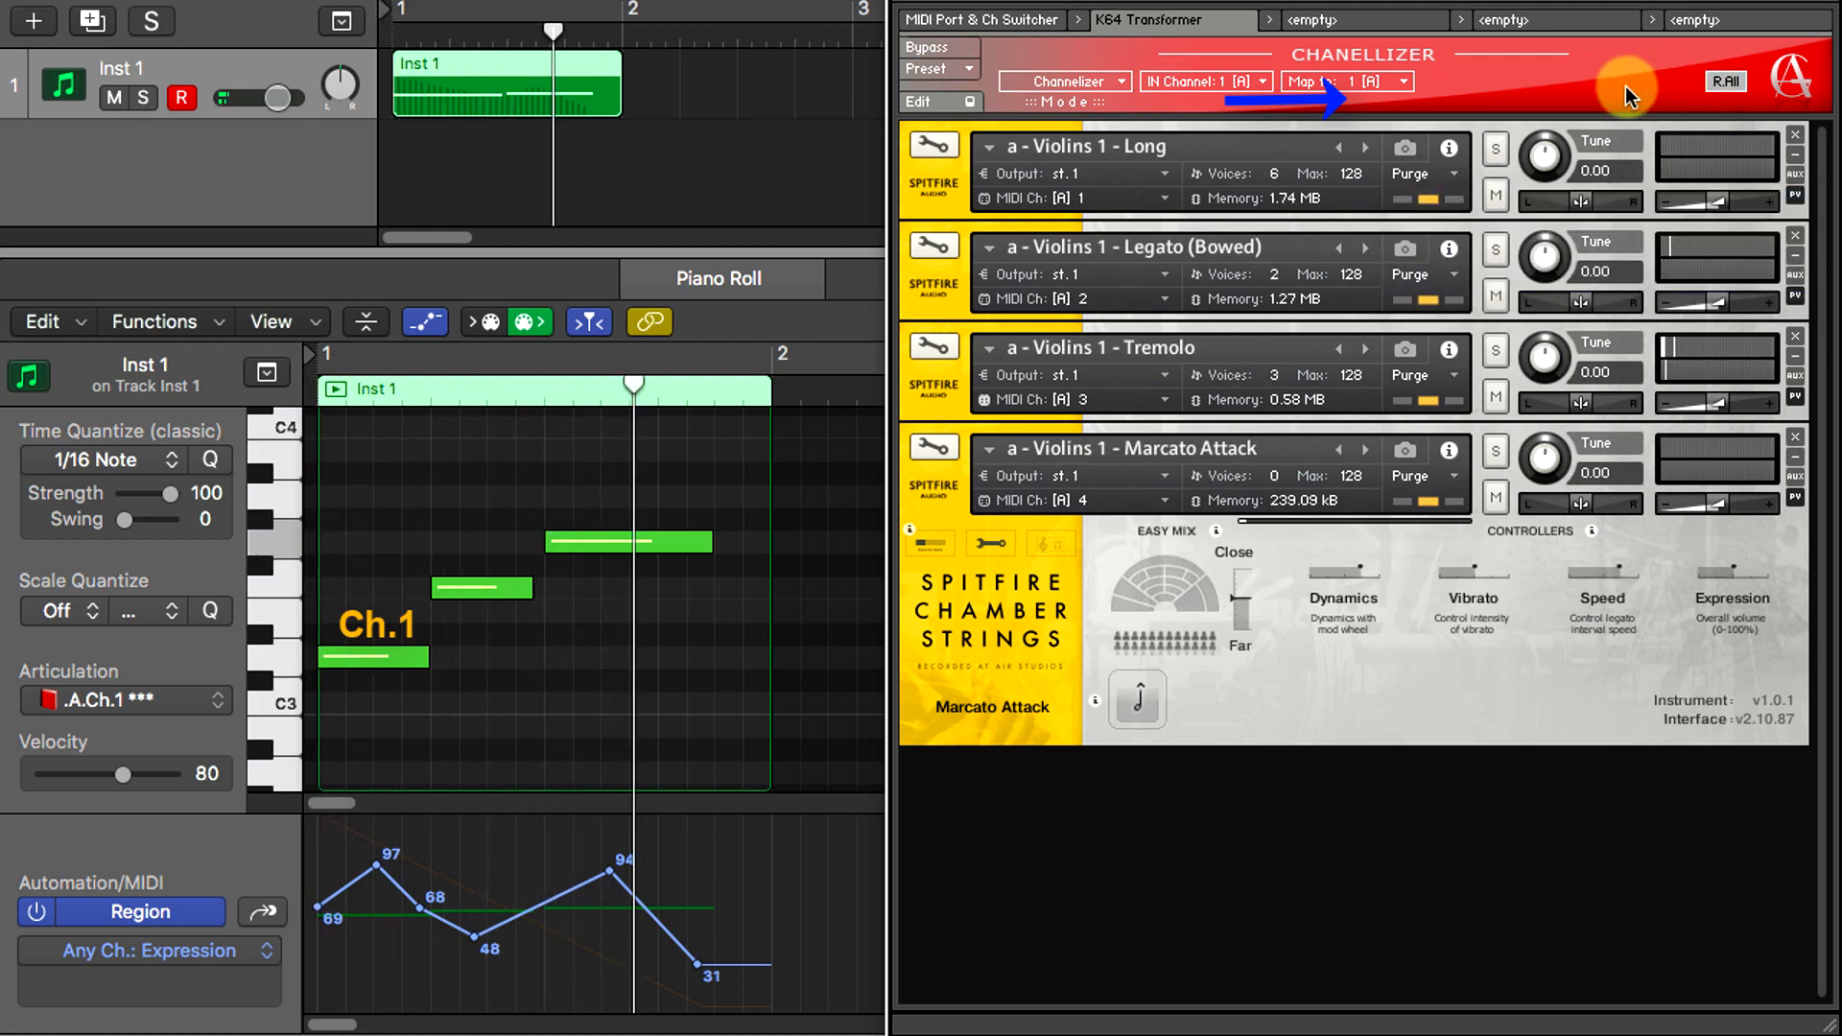
{"action": "key", "text": "space"}
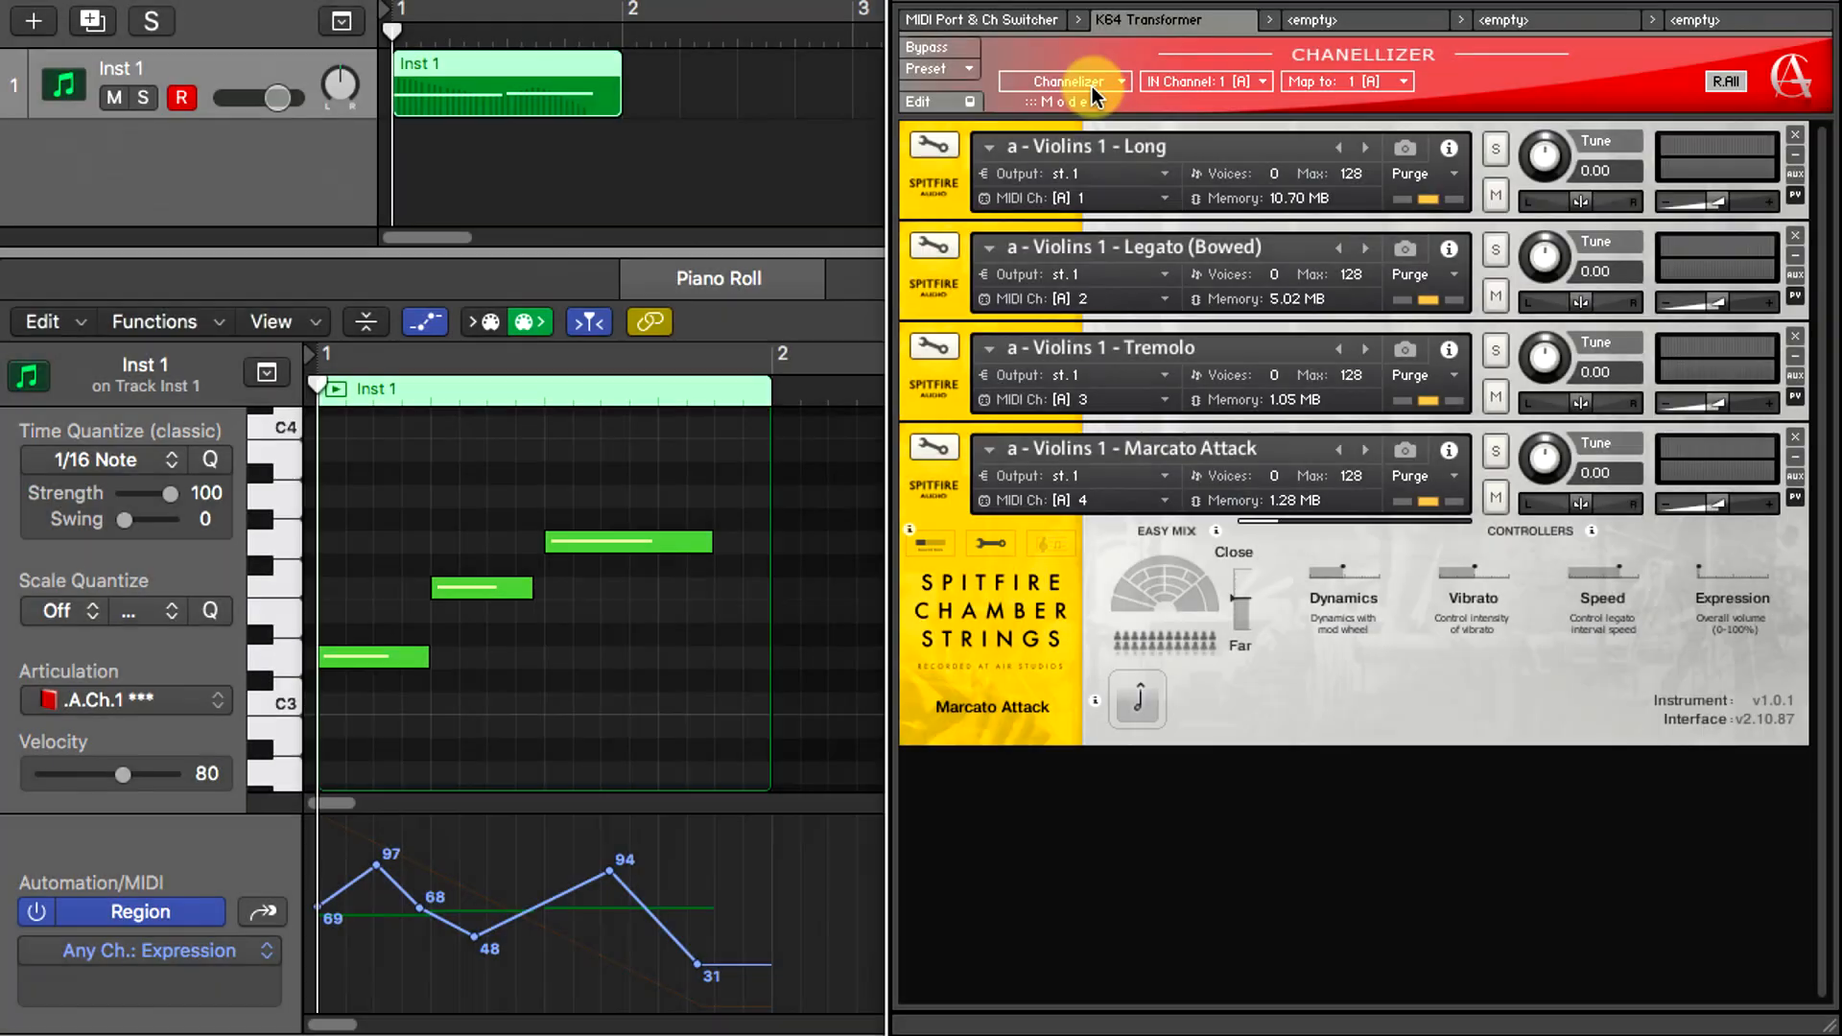
- Switch the K64 Transformer to Multiplier mode and look through its MIDI port options, keeping port [A]
{"action": "left_click", "coordinate": [1091, 86]}
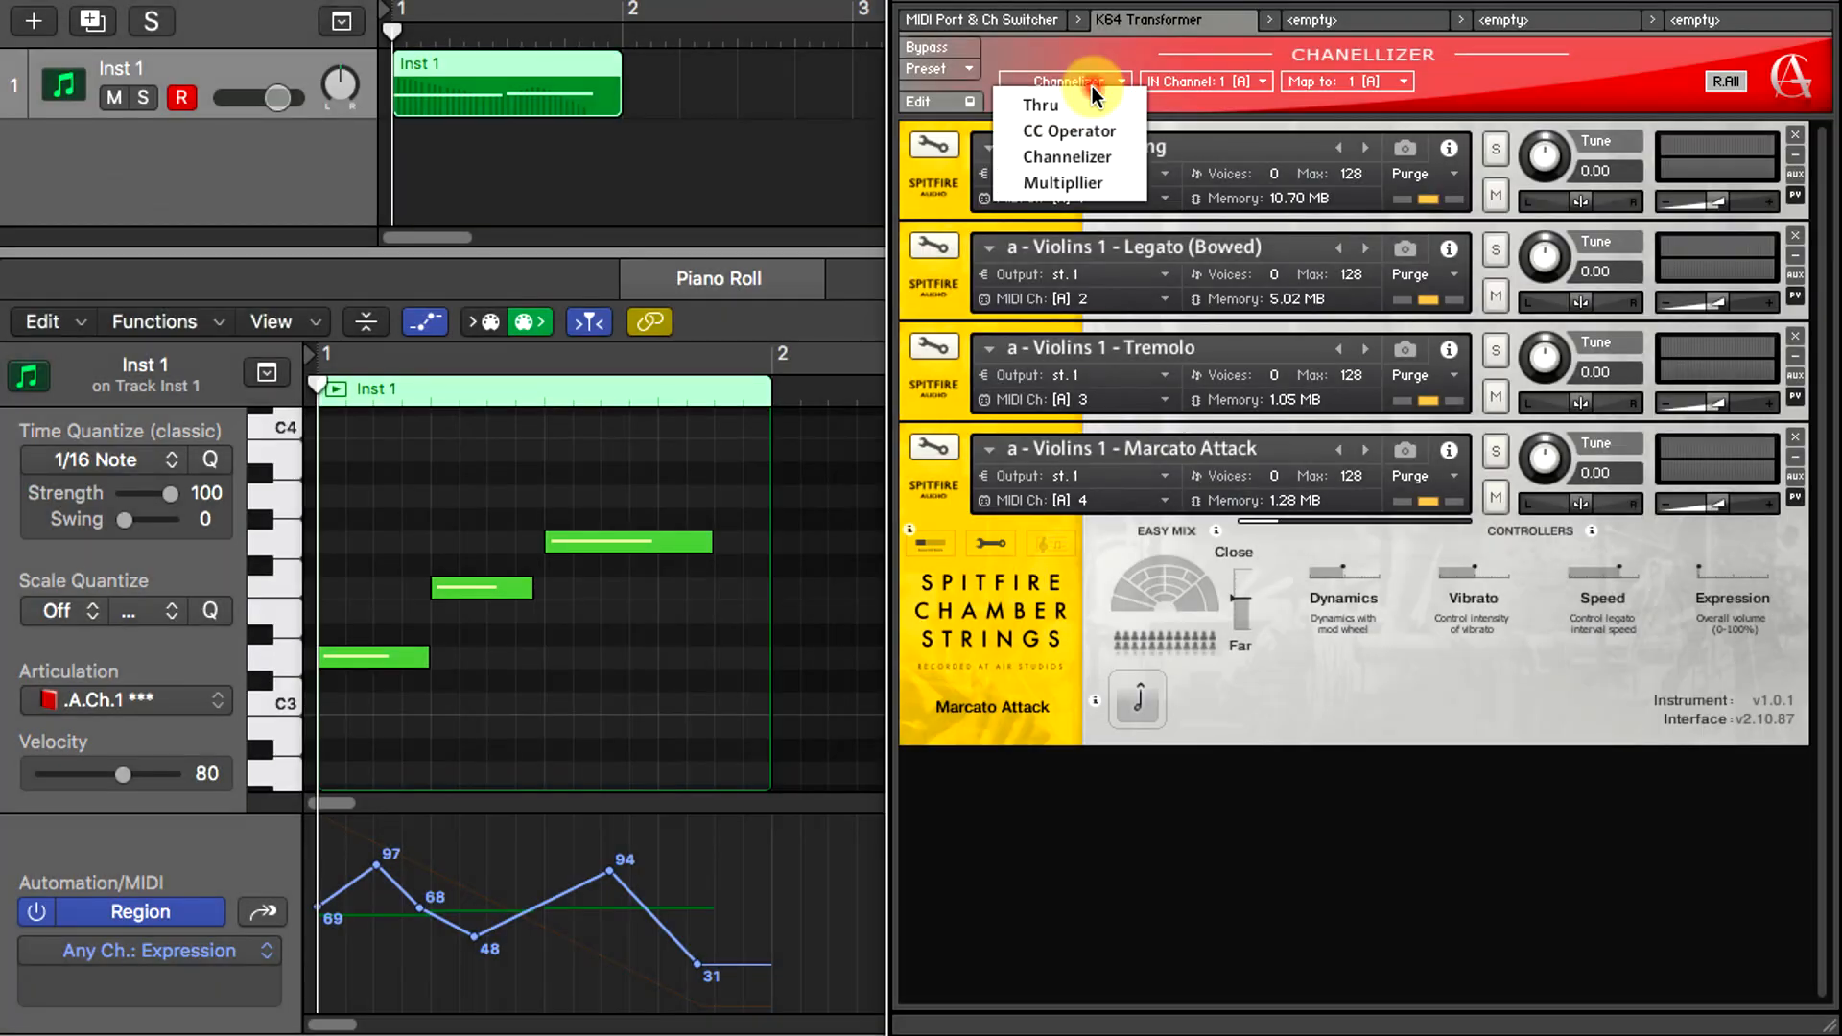
{"action": "left_click", "coordinate": [1086, 182]}
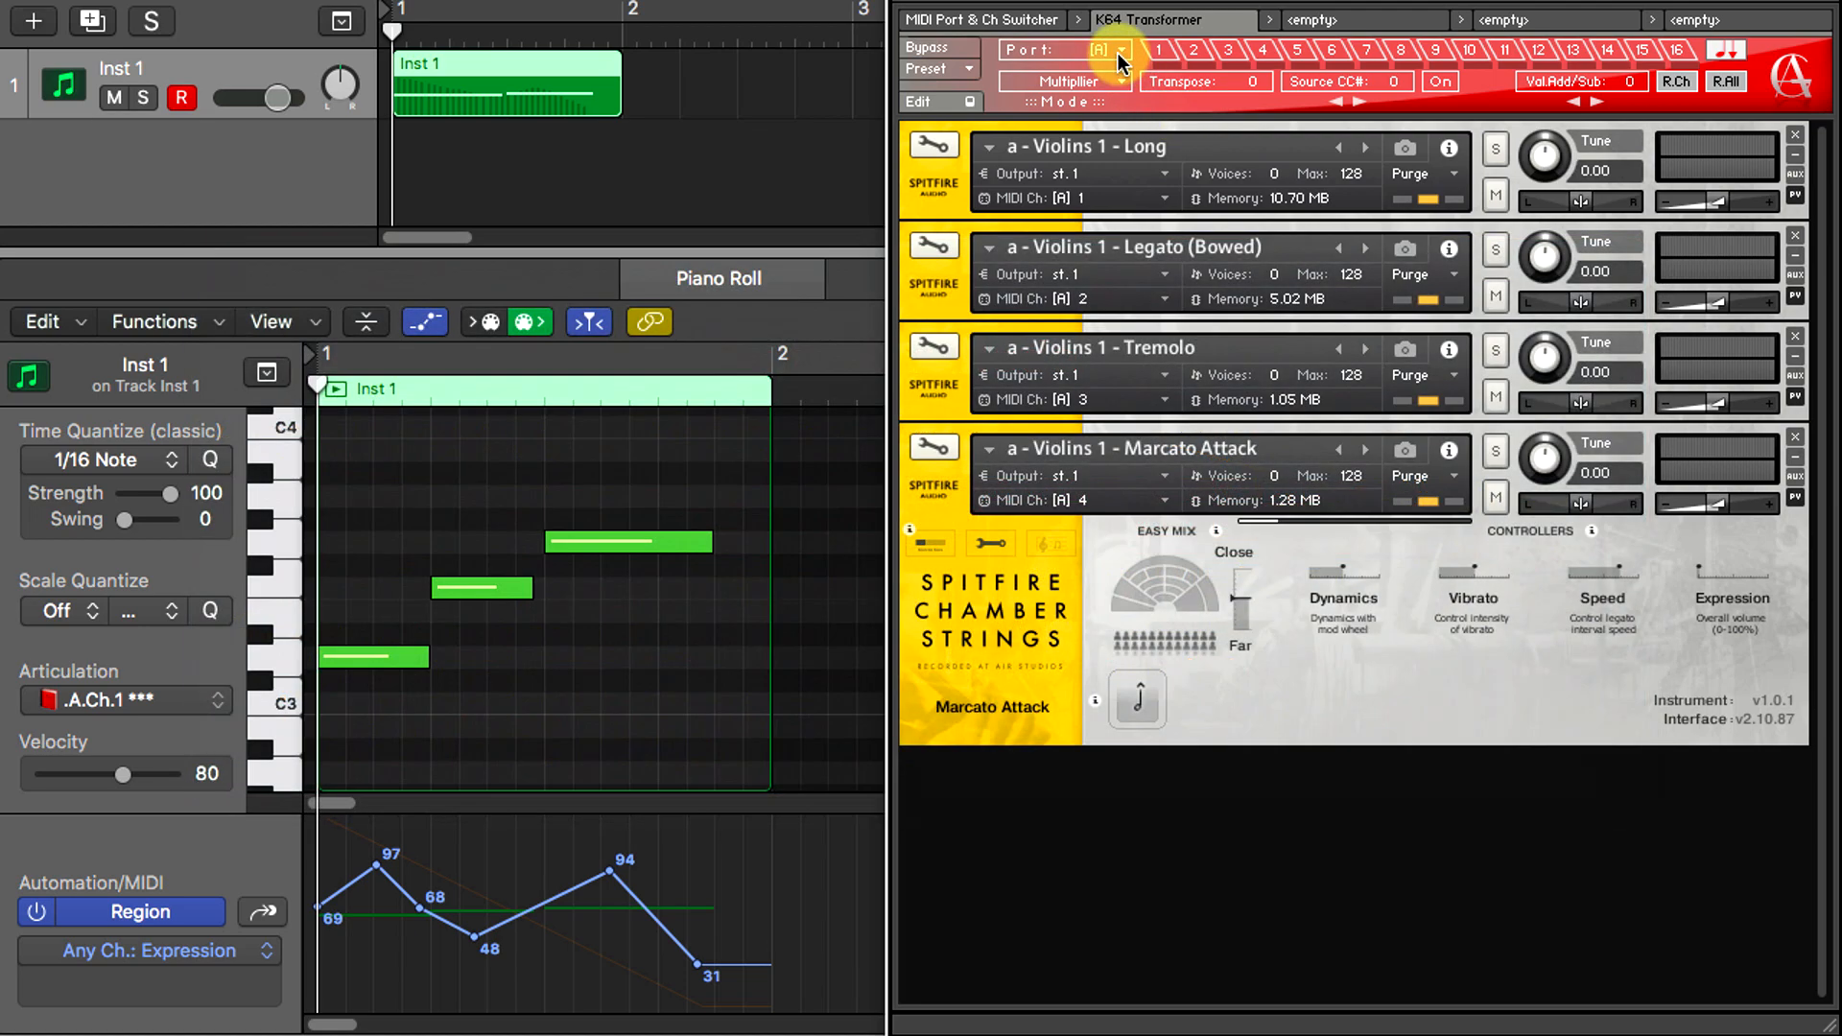
{"action": "left_click", "coordinate": [1119, 51]}
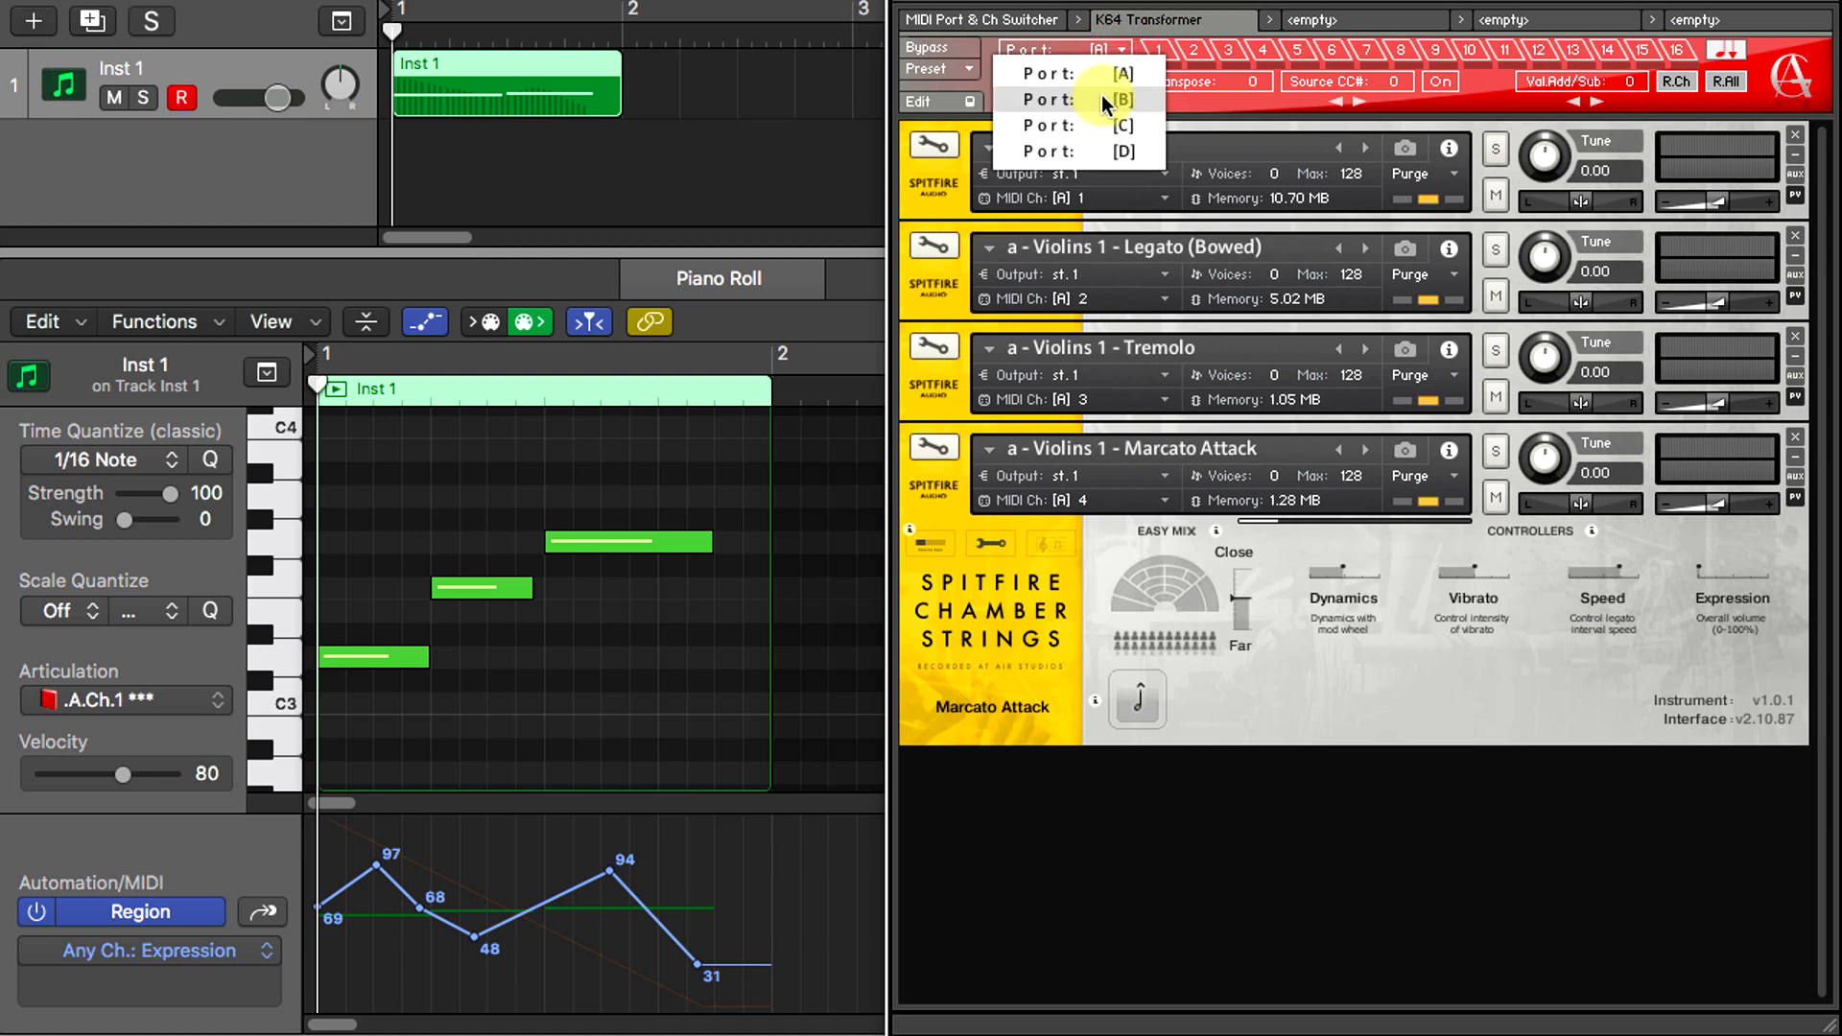
{"action": "left_click", "coordinate": [1201, 100]}
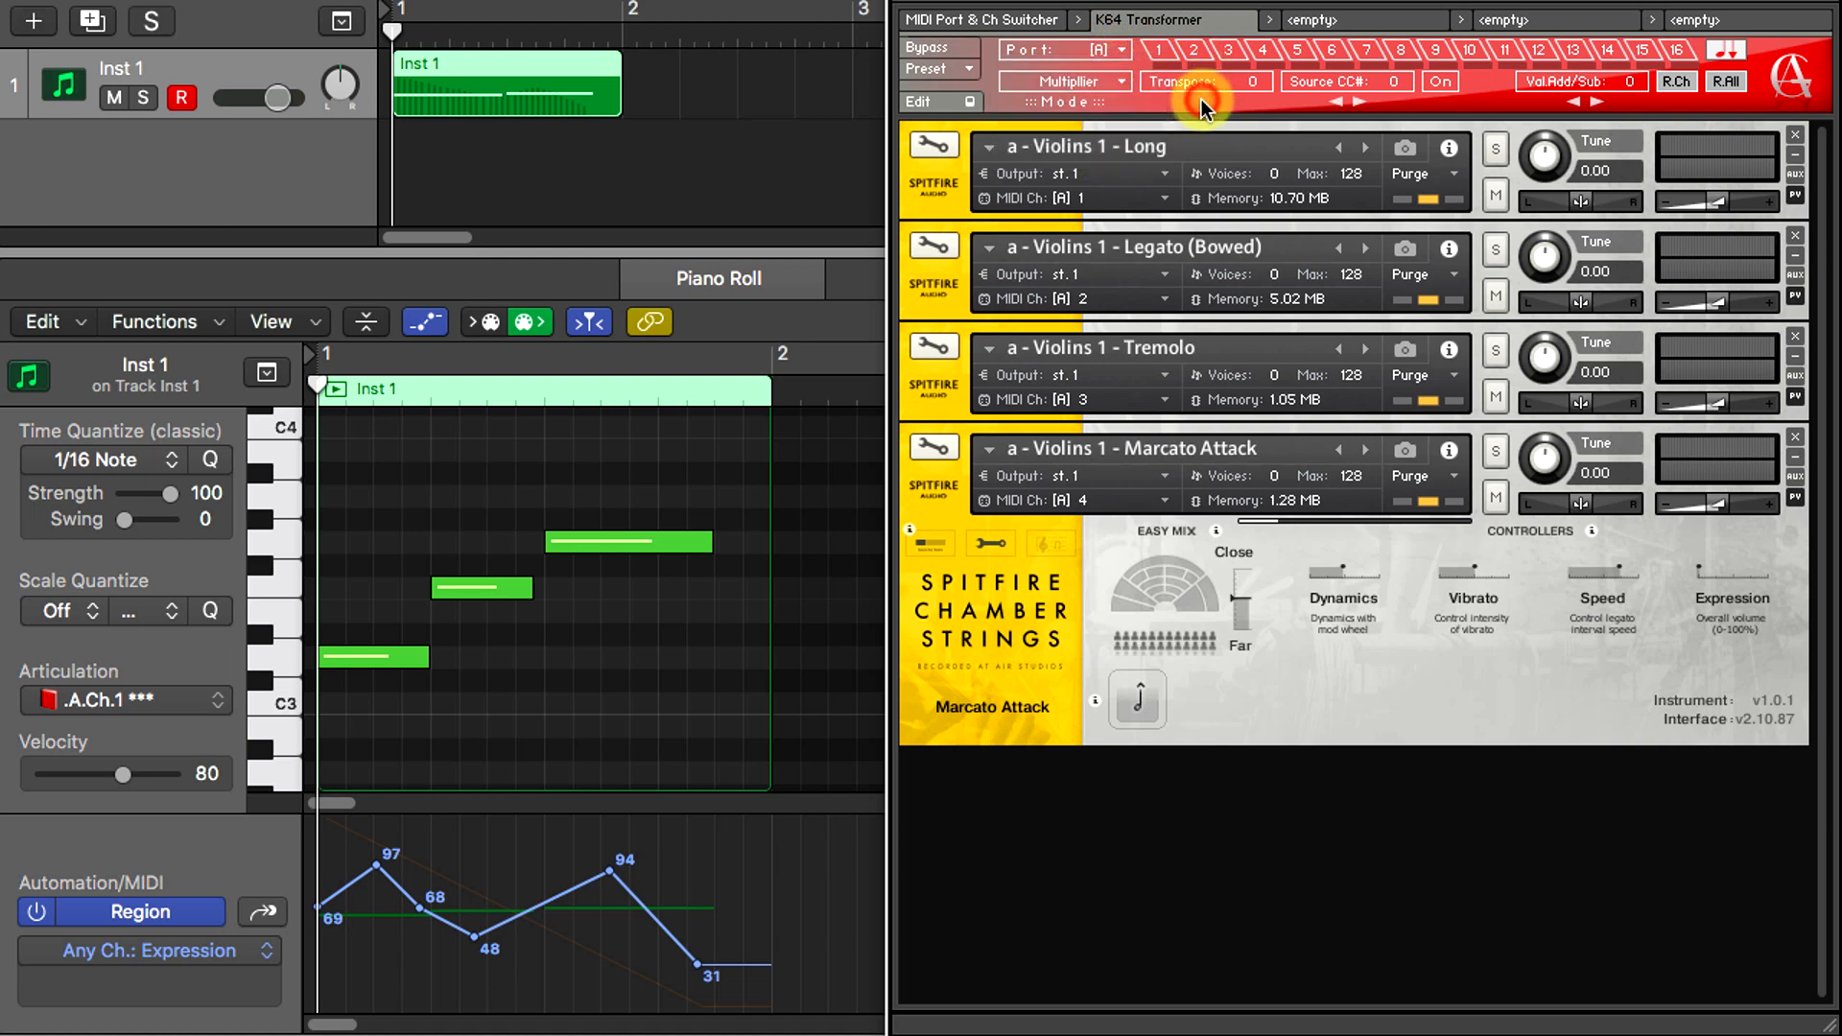
- Enable channels 1 to 4 of port [A] for multiplying and audition the region
{"action": "left_click", "coordinate": [1192, 51]}
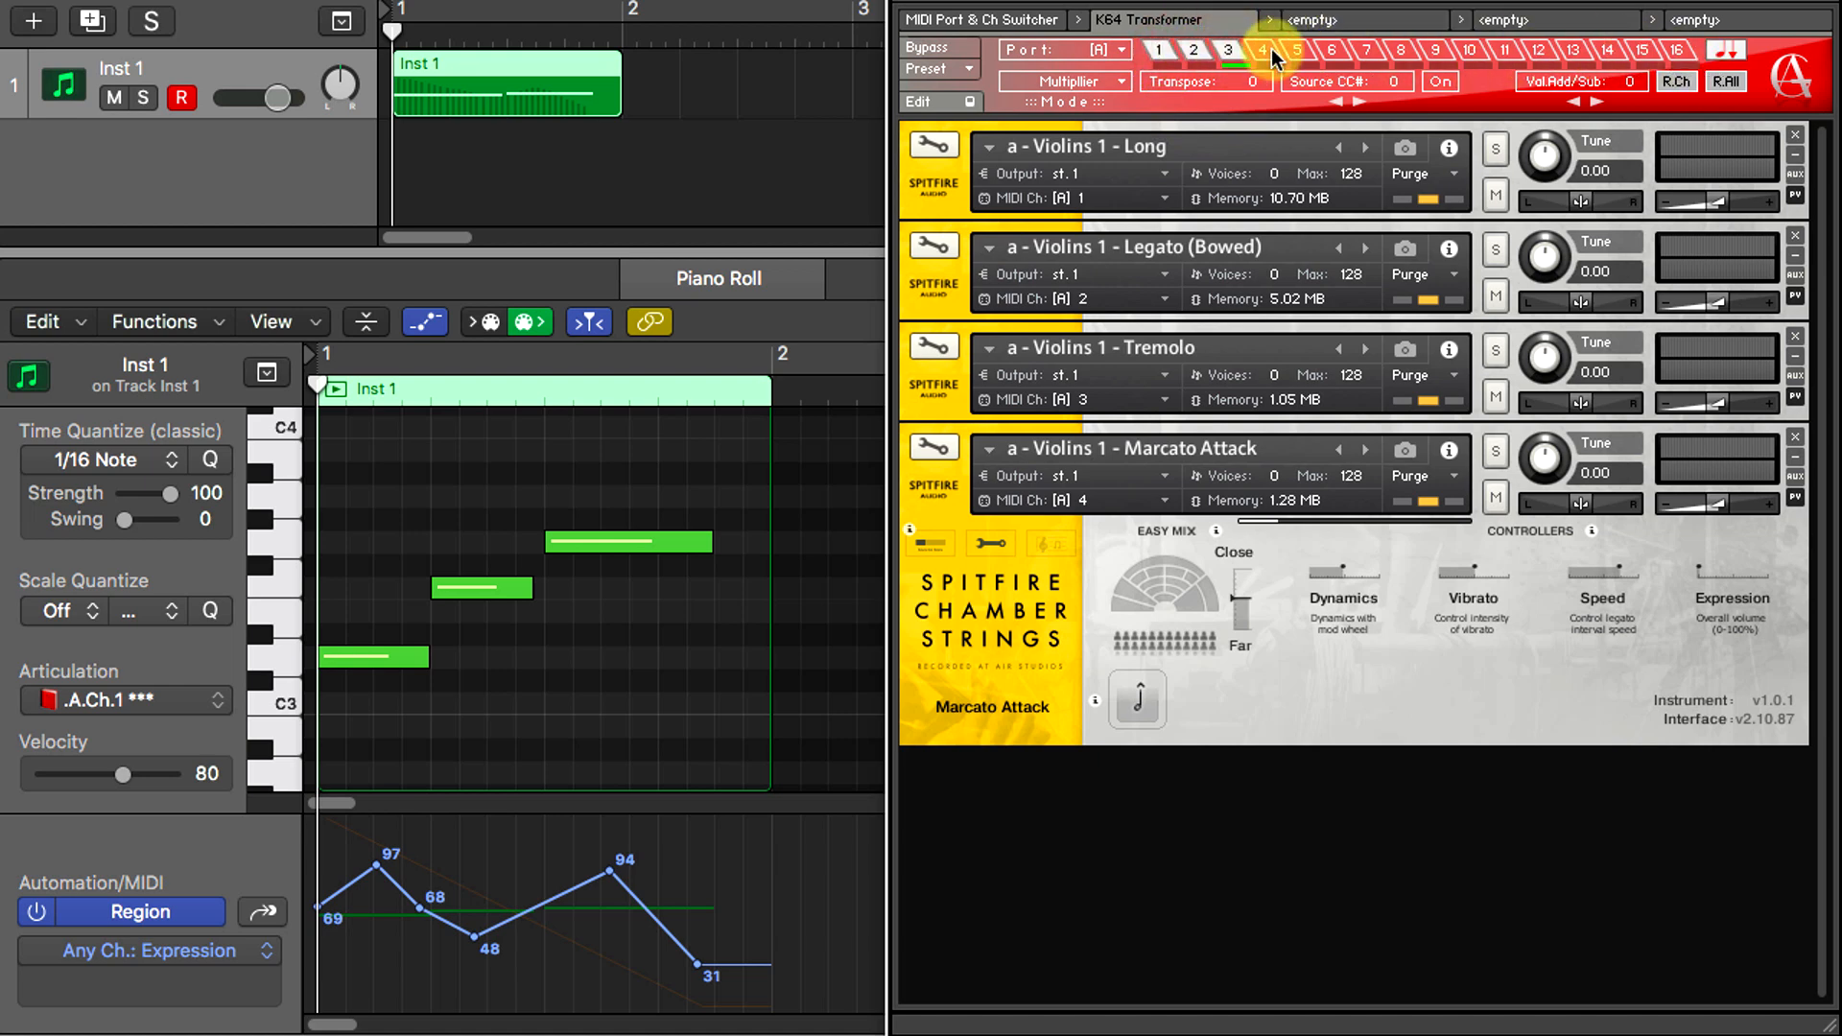
{"action": "left_click", "coordinate": [1263, 60]}
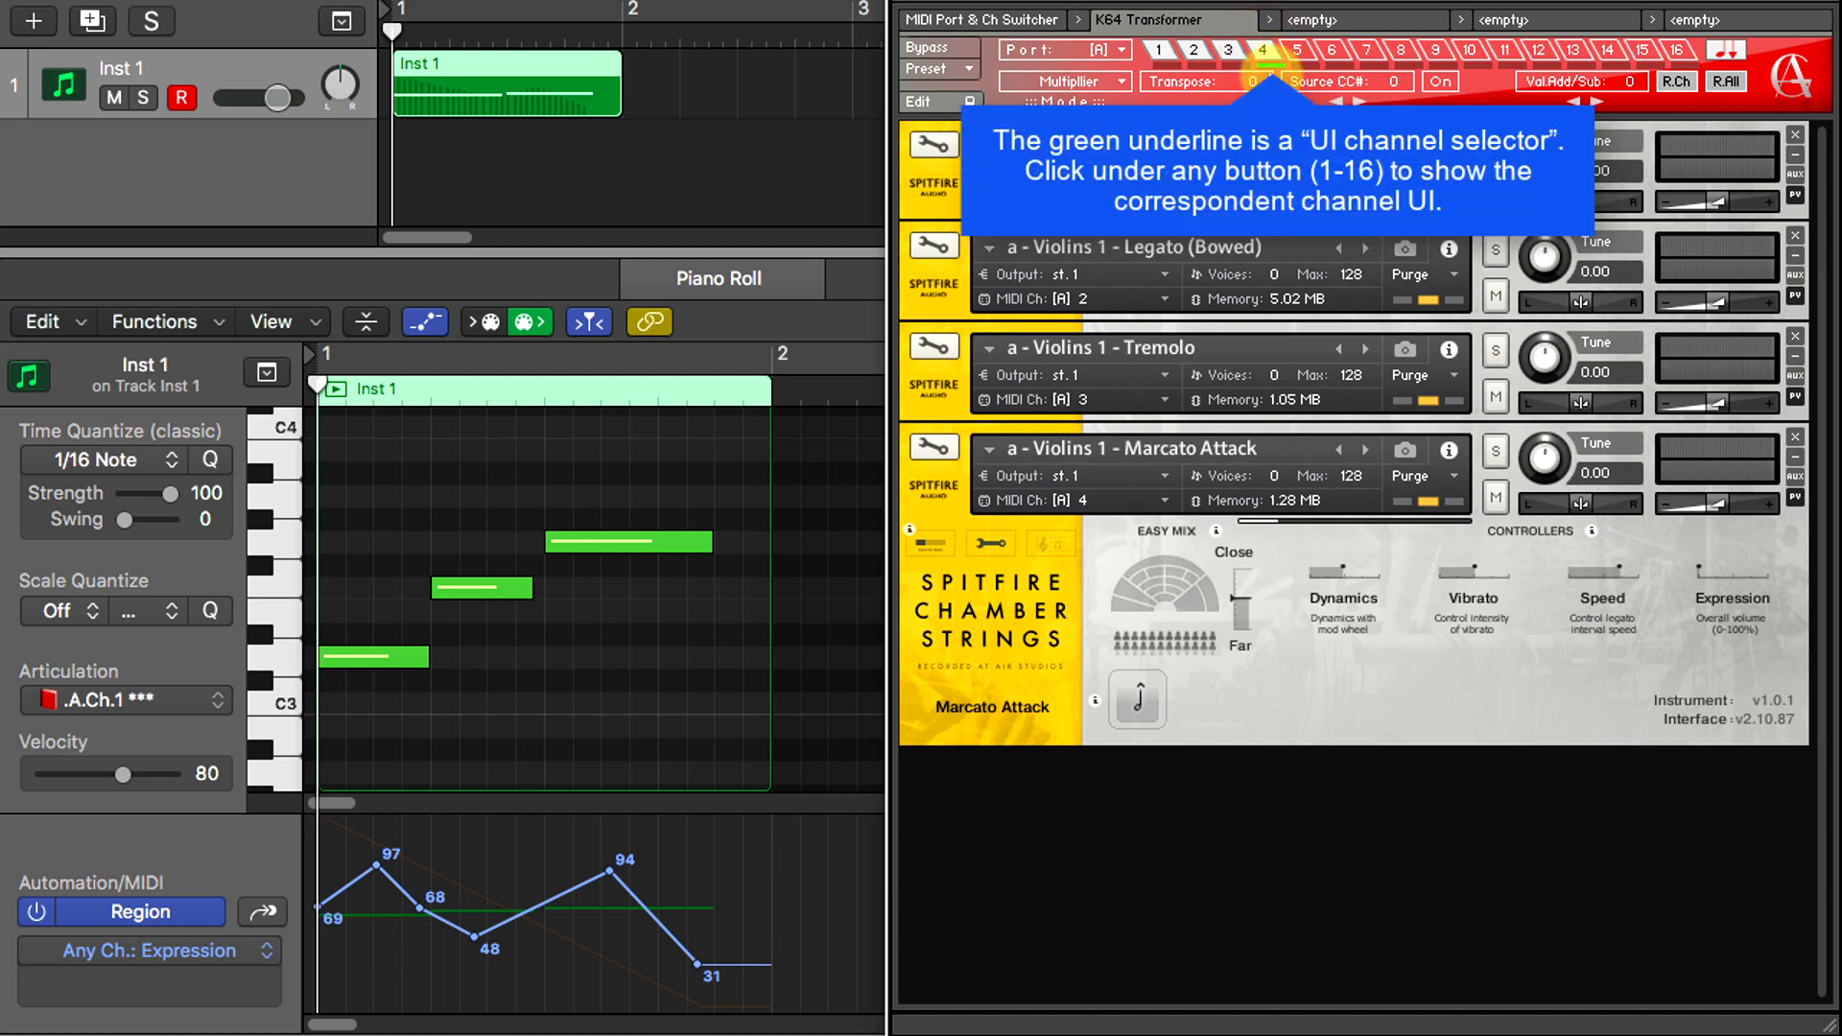
{"action": "key", "text": "space"}
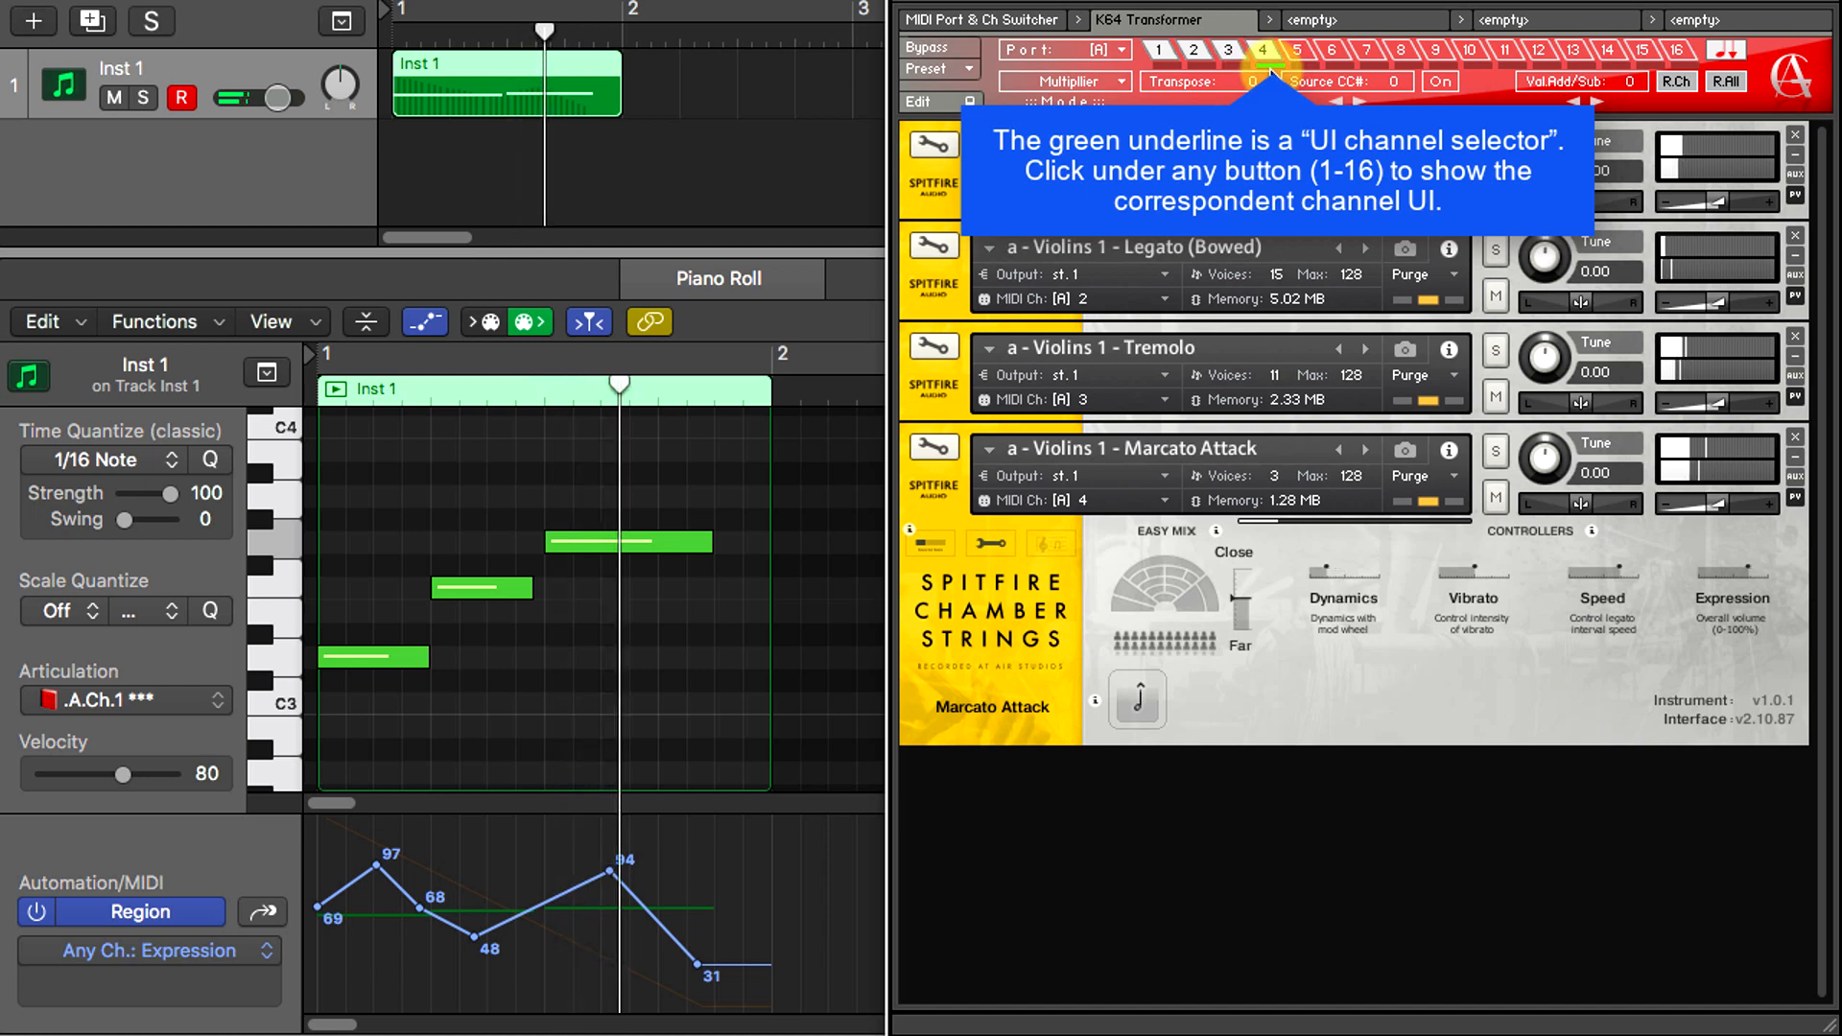
{"action": "key", "text": "space"}
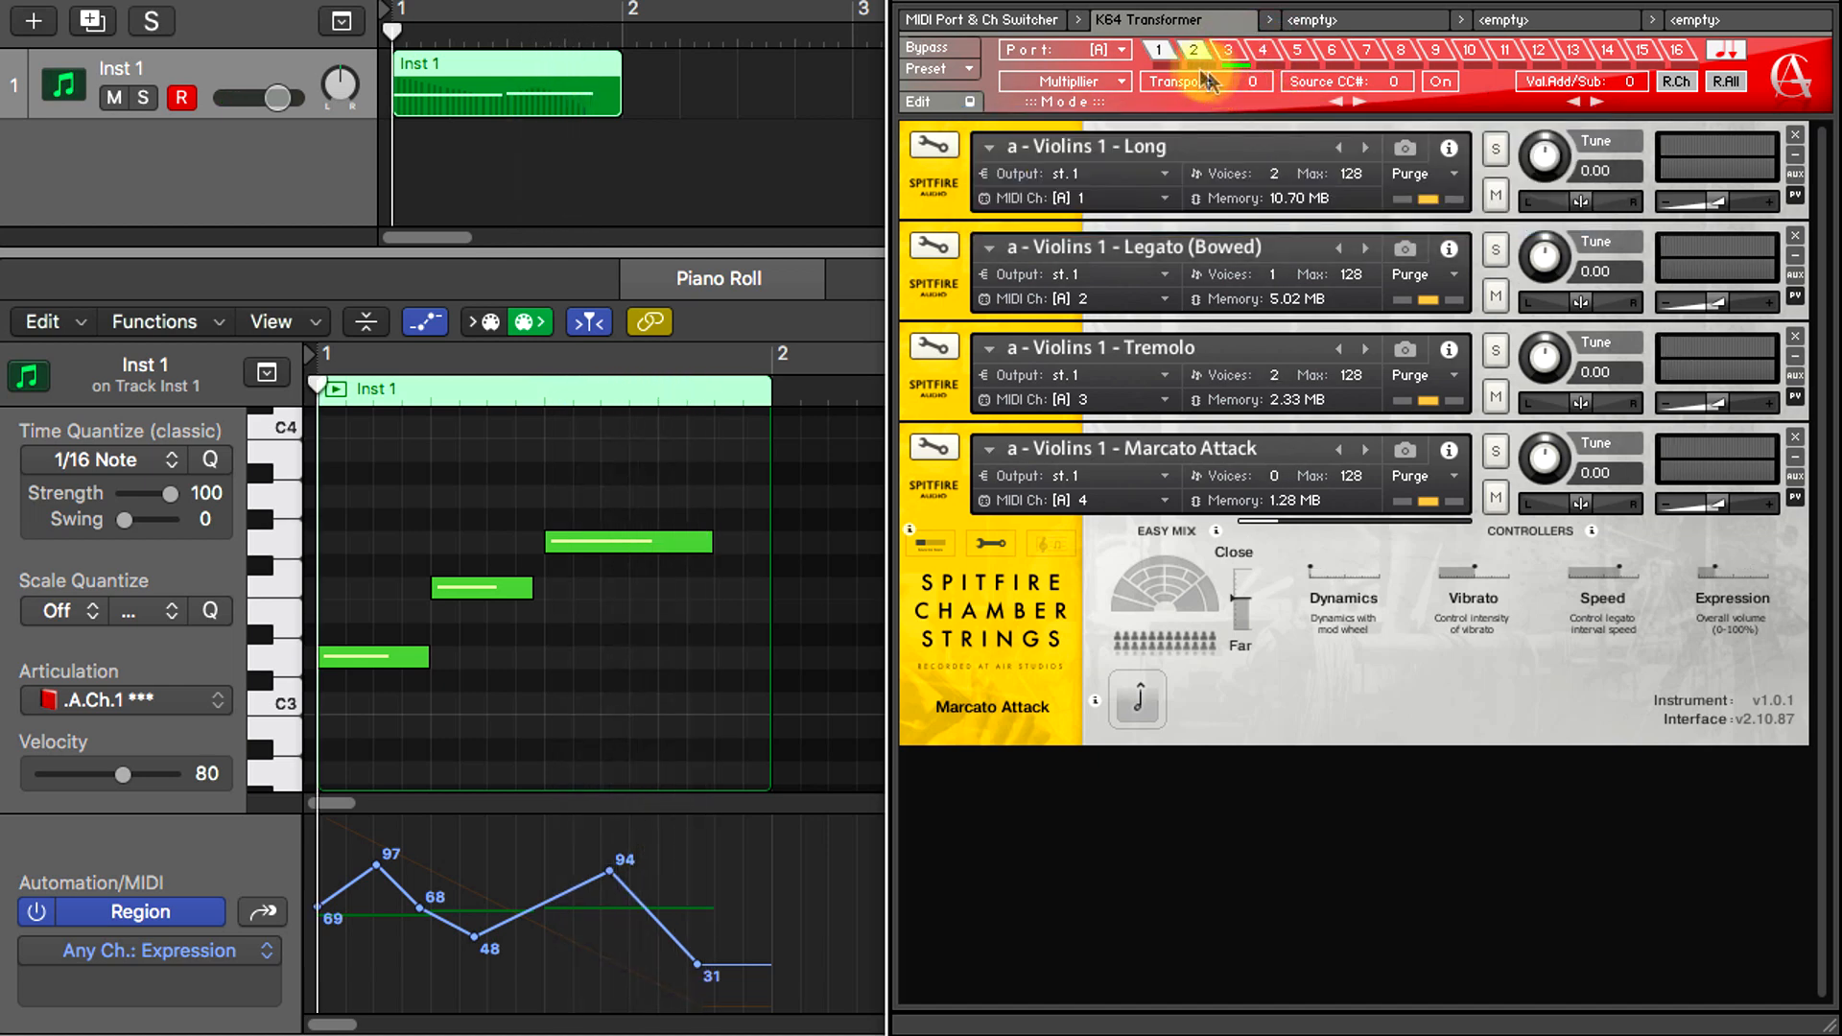
- Leave only channels 1 and 2 of port [A] enabled, show channel 2's settings, and audition the region
{"action": "left_click", "coordinate": [1171, 66]}
{"action": "key", "text": "space"}
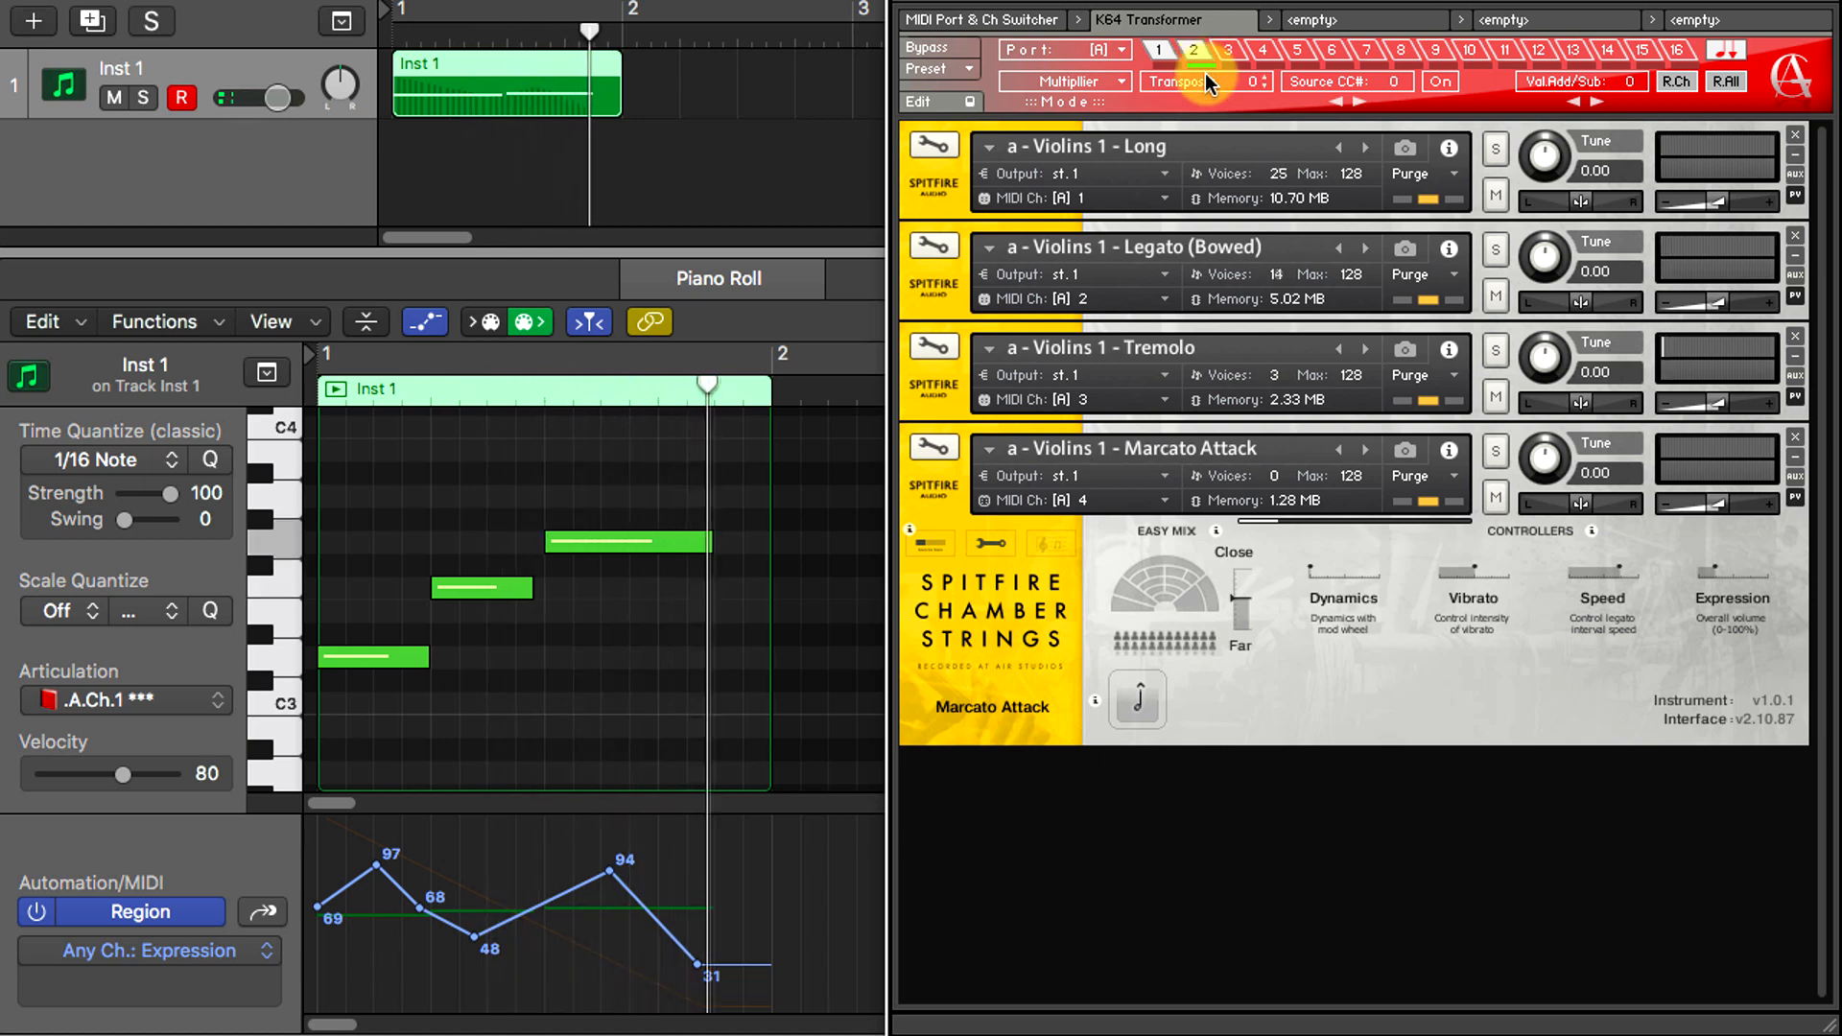
{"action": "key", "text": "space"}
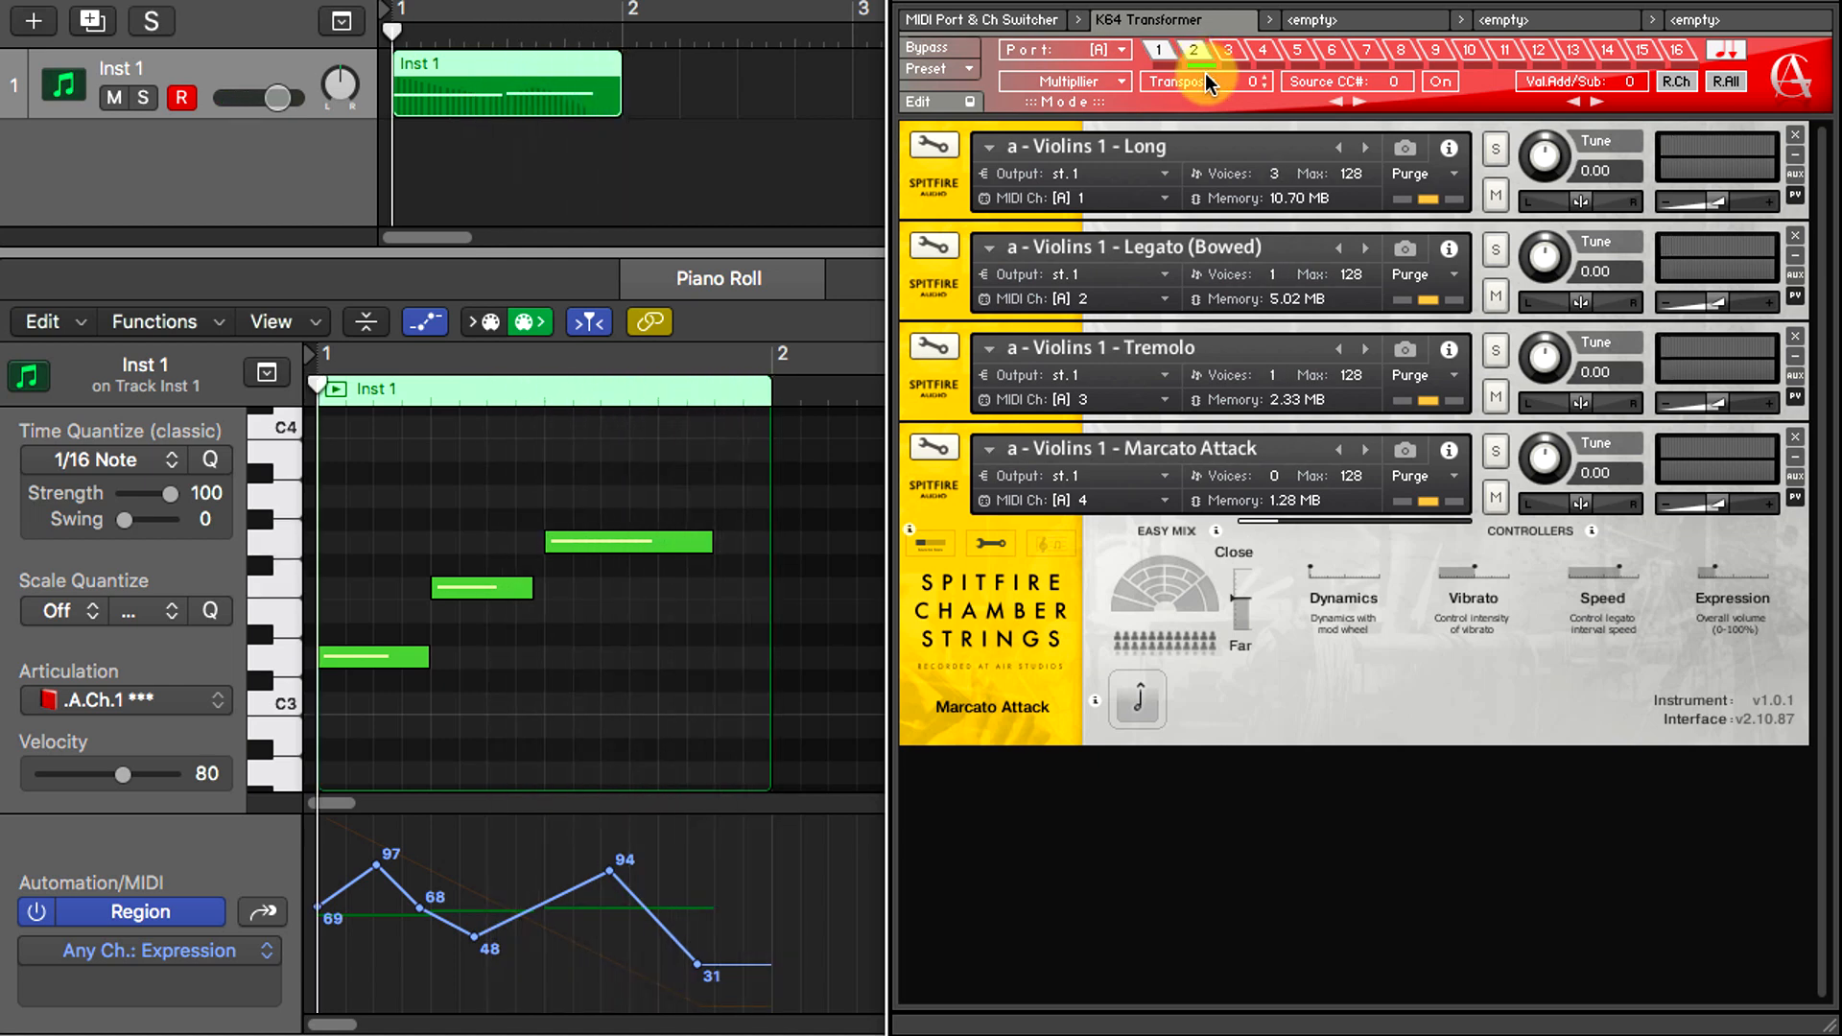
- Switch the multiplier to port [D] and enable channels 13 and 15
{"action": "left_click", "coordinate": [1092, 51]}
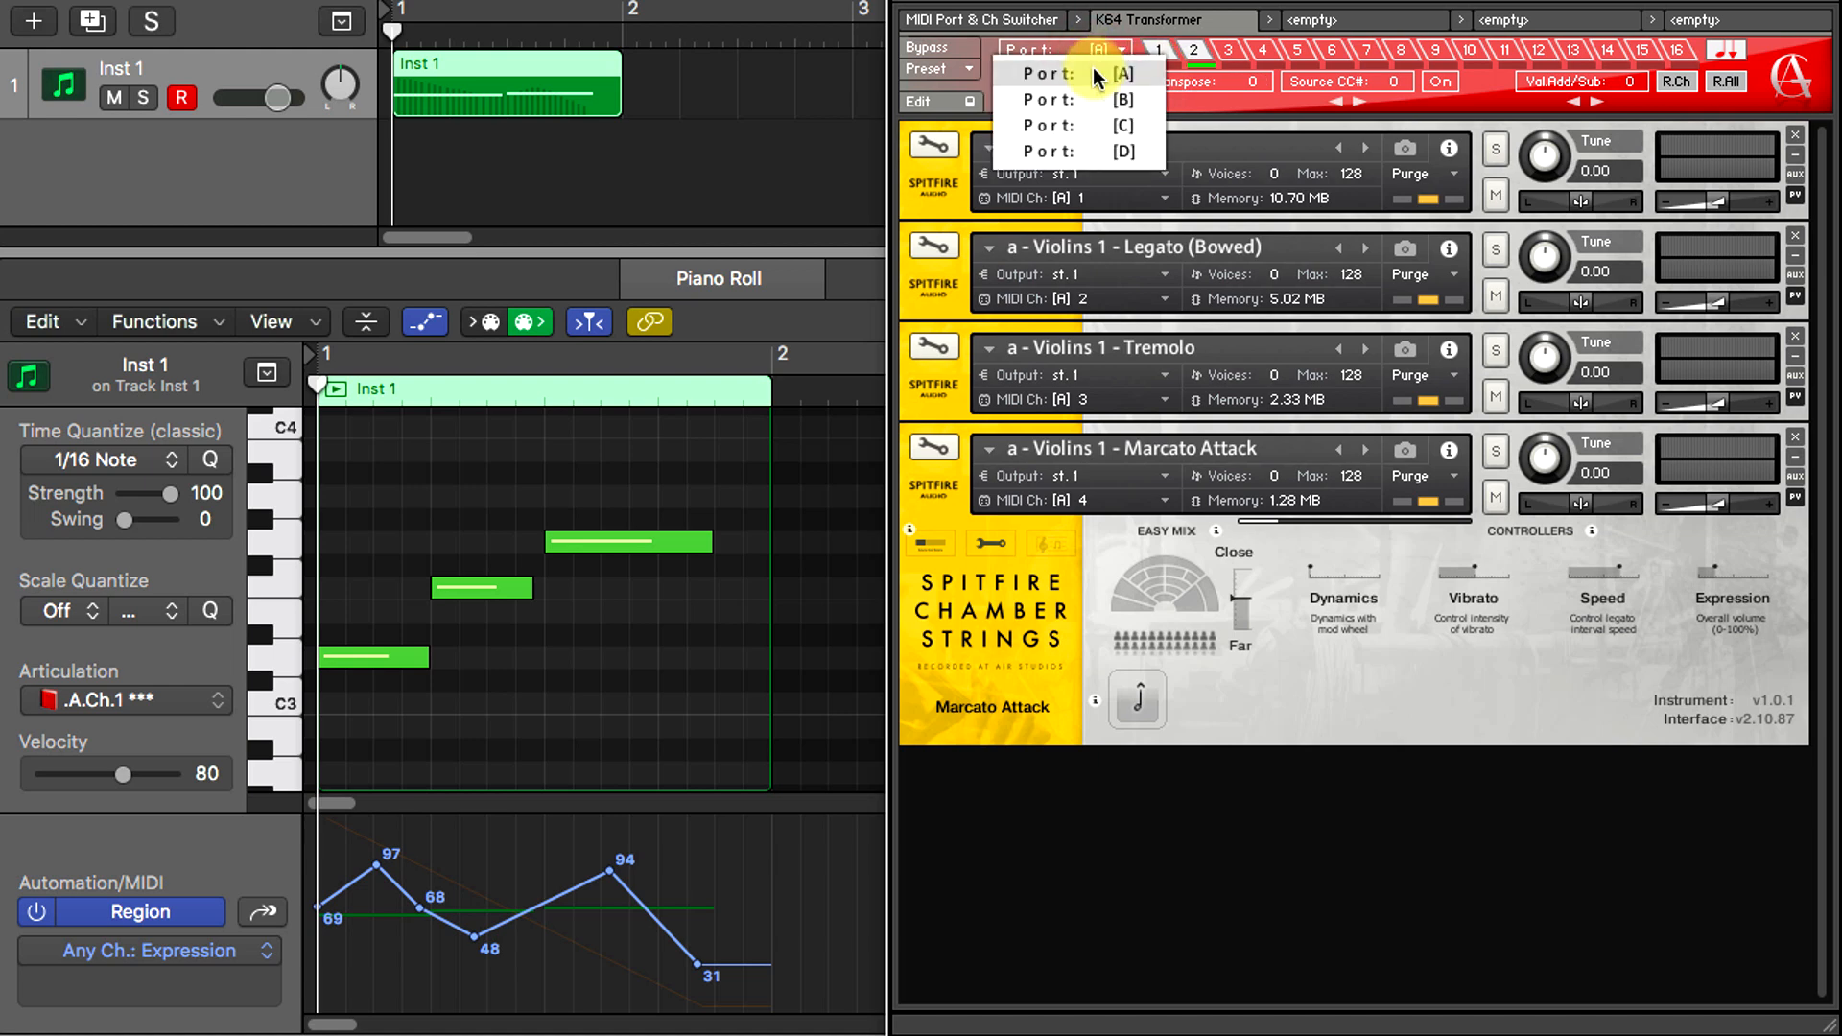
{"action": "left_click", "coordinate": [1095, 148]}
{"action": "left_click", "coordinate": [1574, 49]}
{"action": "left_click", "coordinate": [1643, 53]}
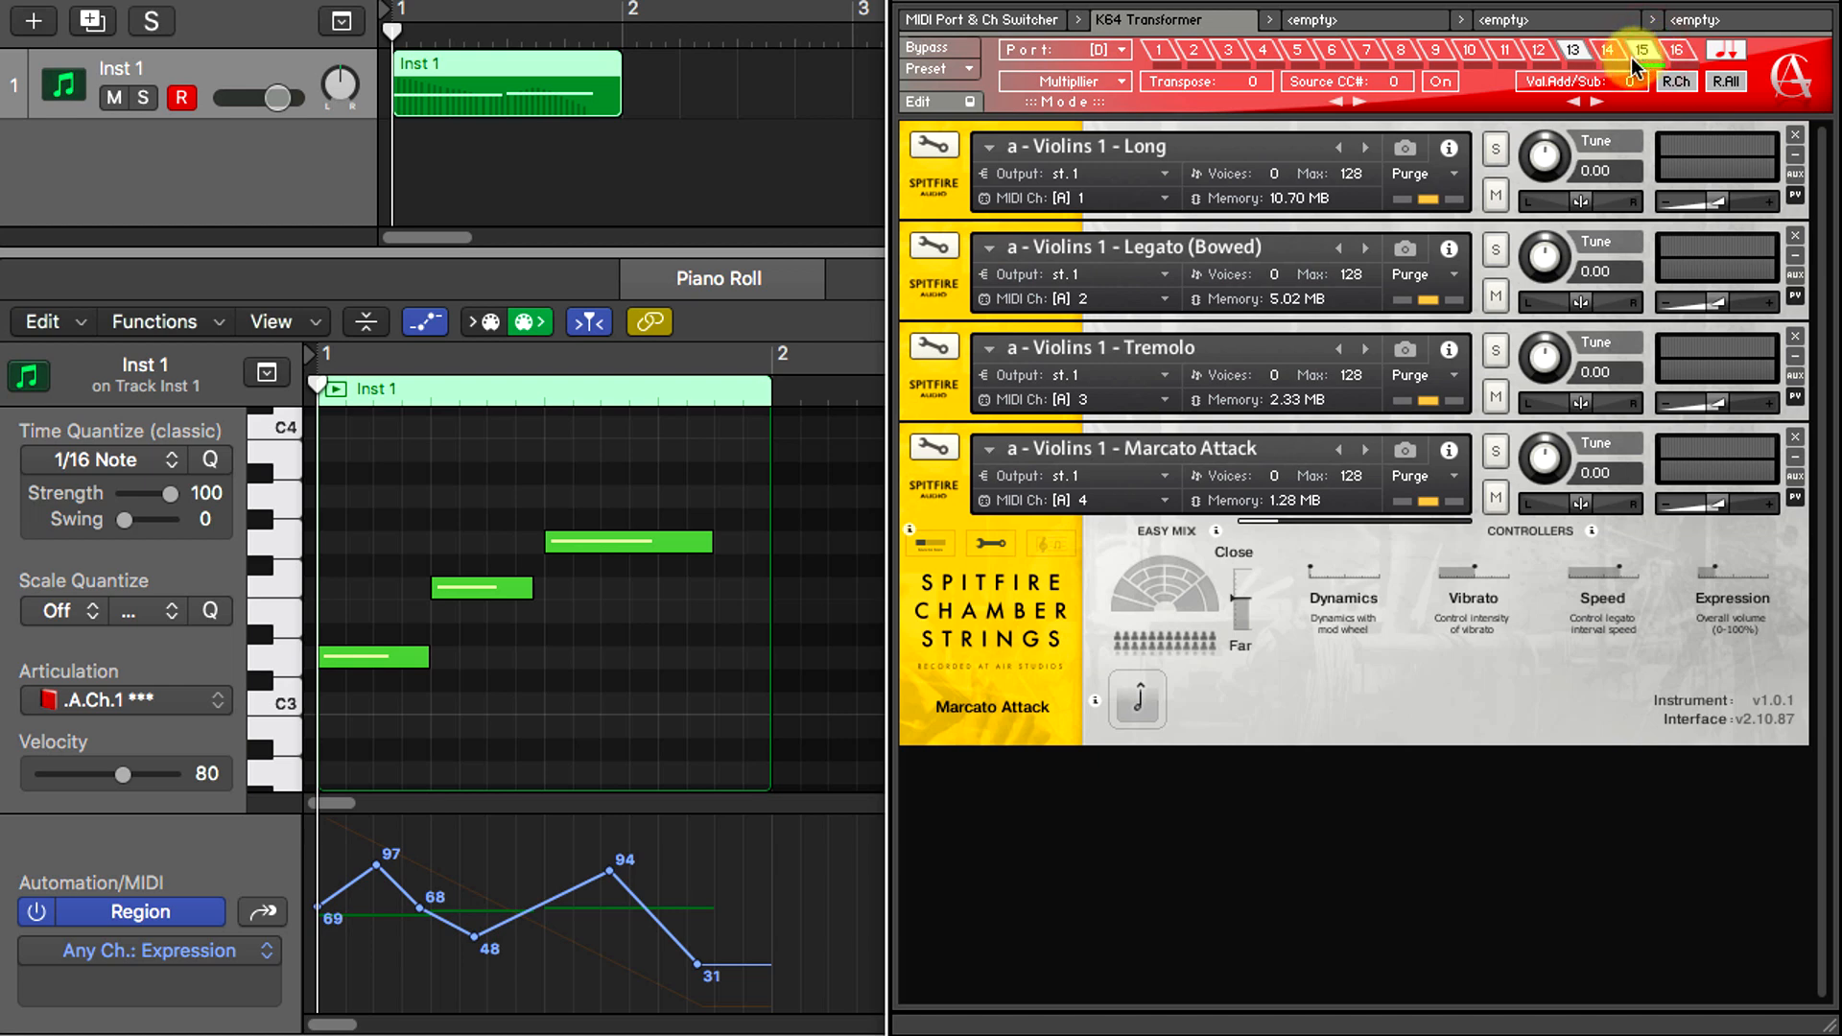
- Return to port [A], transpose channel 2 upward and audition the region
{"action": "left_click", "coordinate": [1086, 49]}
{"action": "left_click", "coordinate": [1084, 69]}
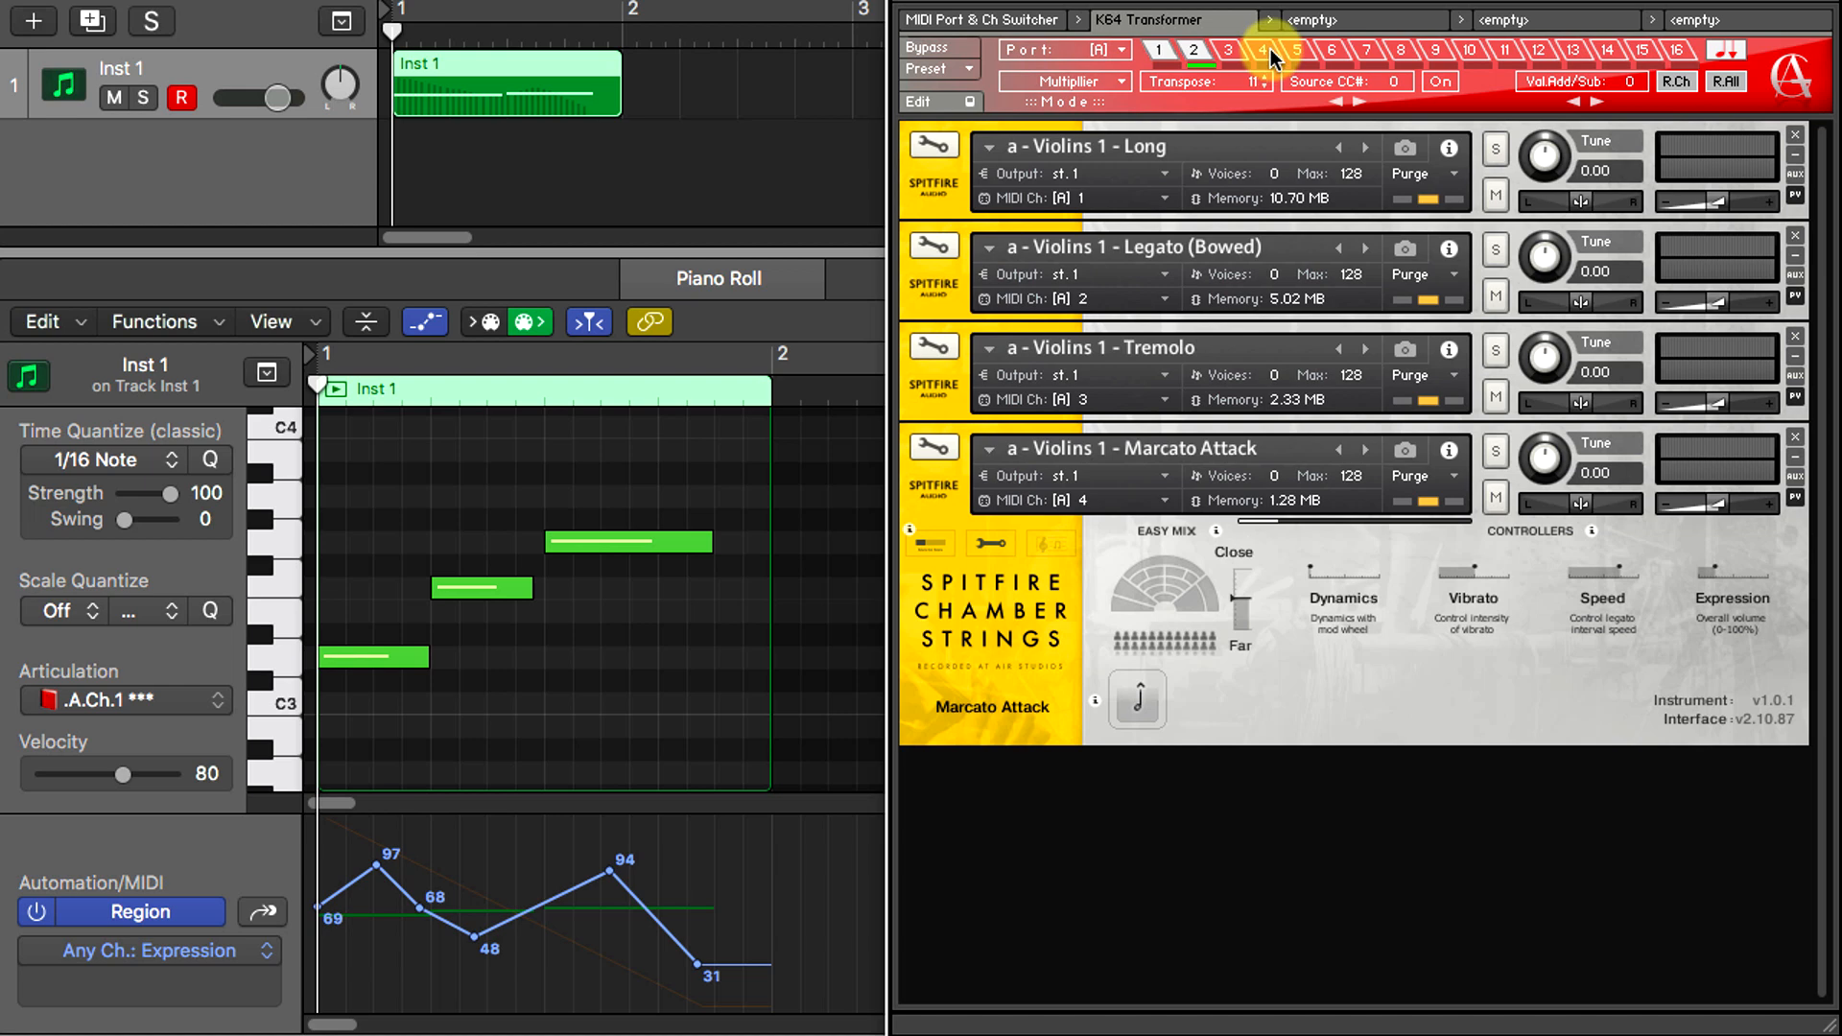
{"action": "key", "text": "space"}
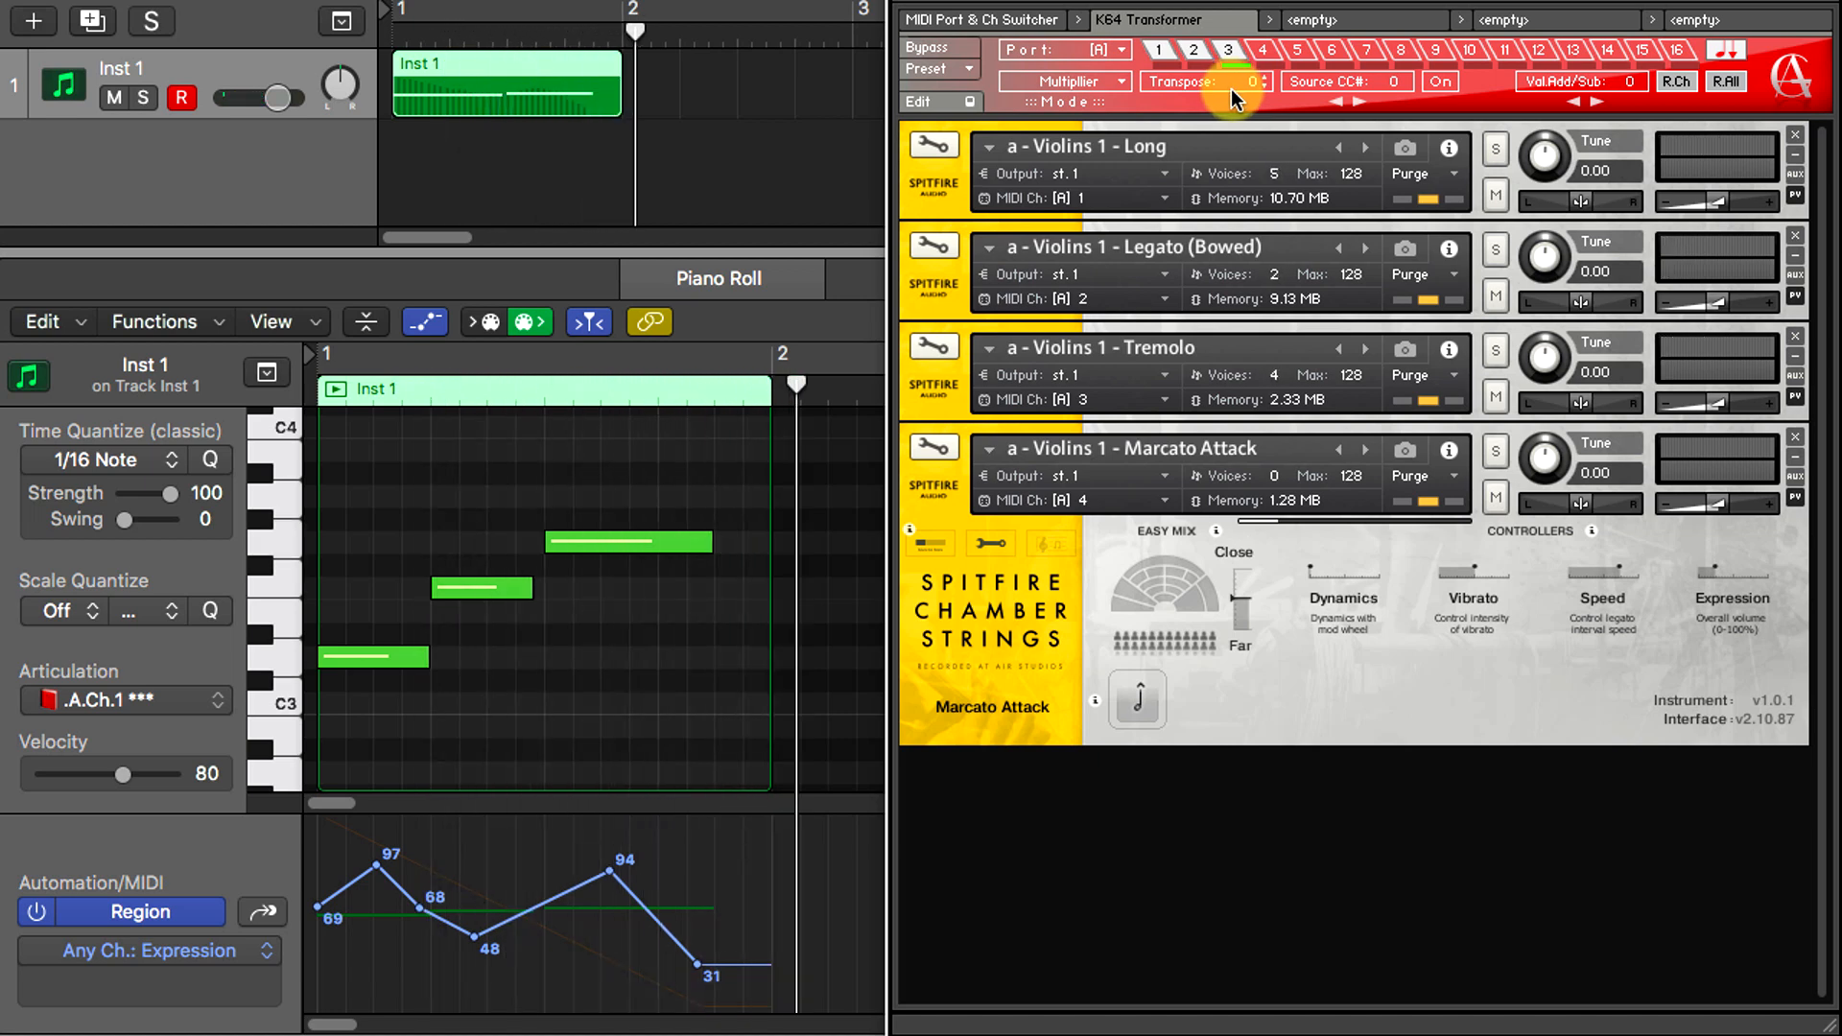
- Leave only channel 1 of port [A] enabled and audition the region from its start
{"action": "left_click", "coordinate": [1228, 52]}
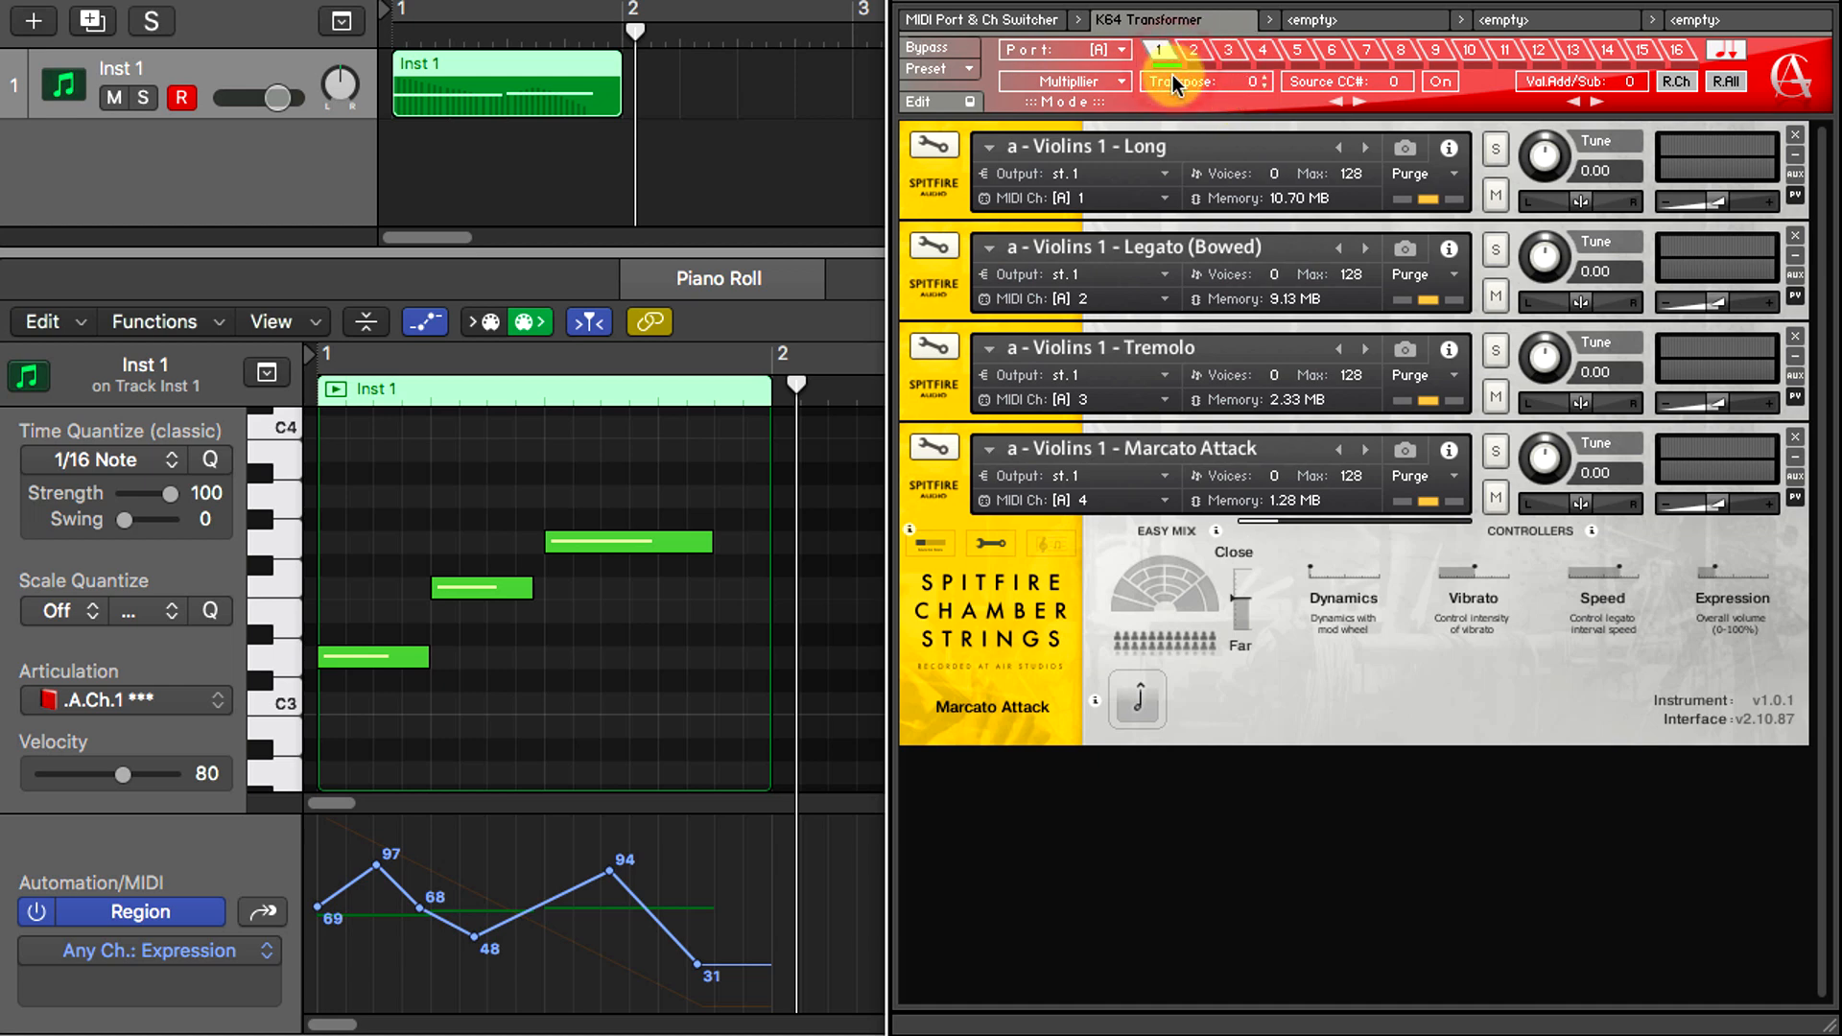
{"action": "key", "text": "Return"}
{"action": "key", "text": "space"}
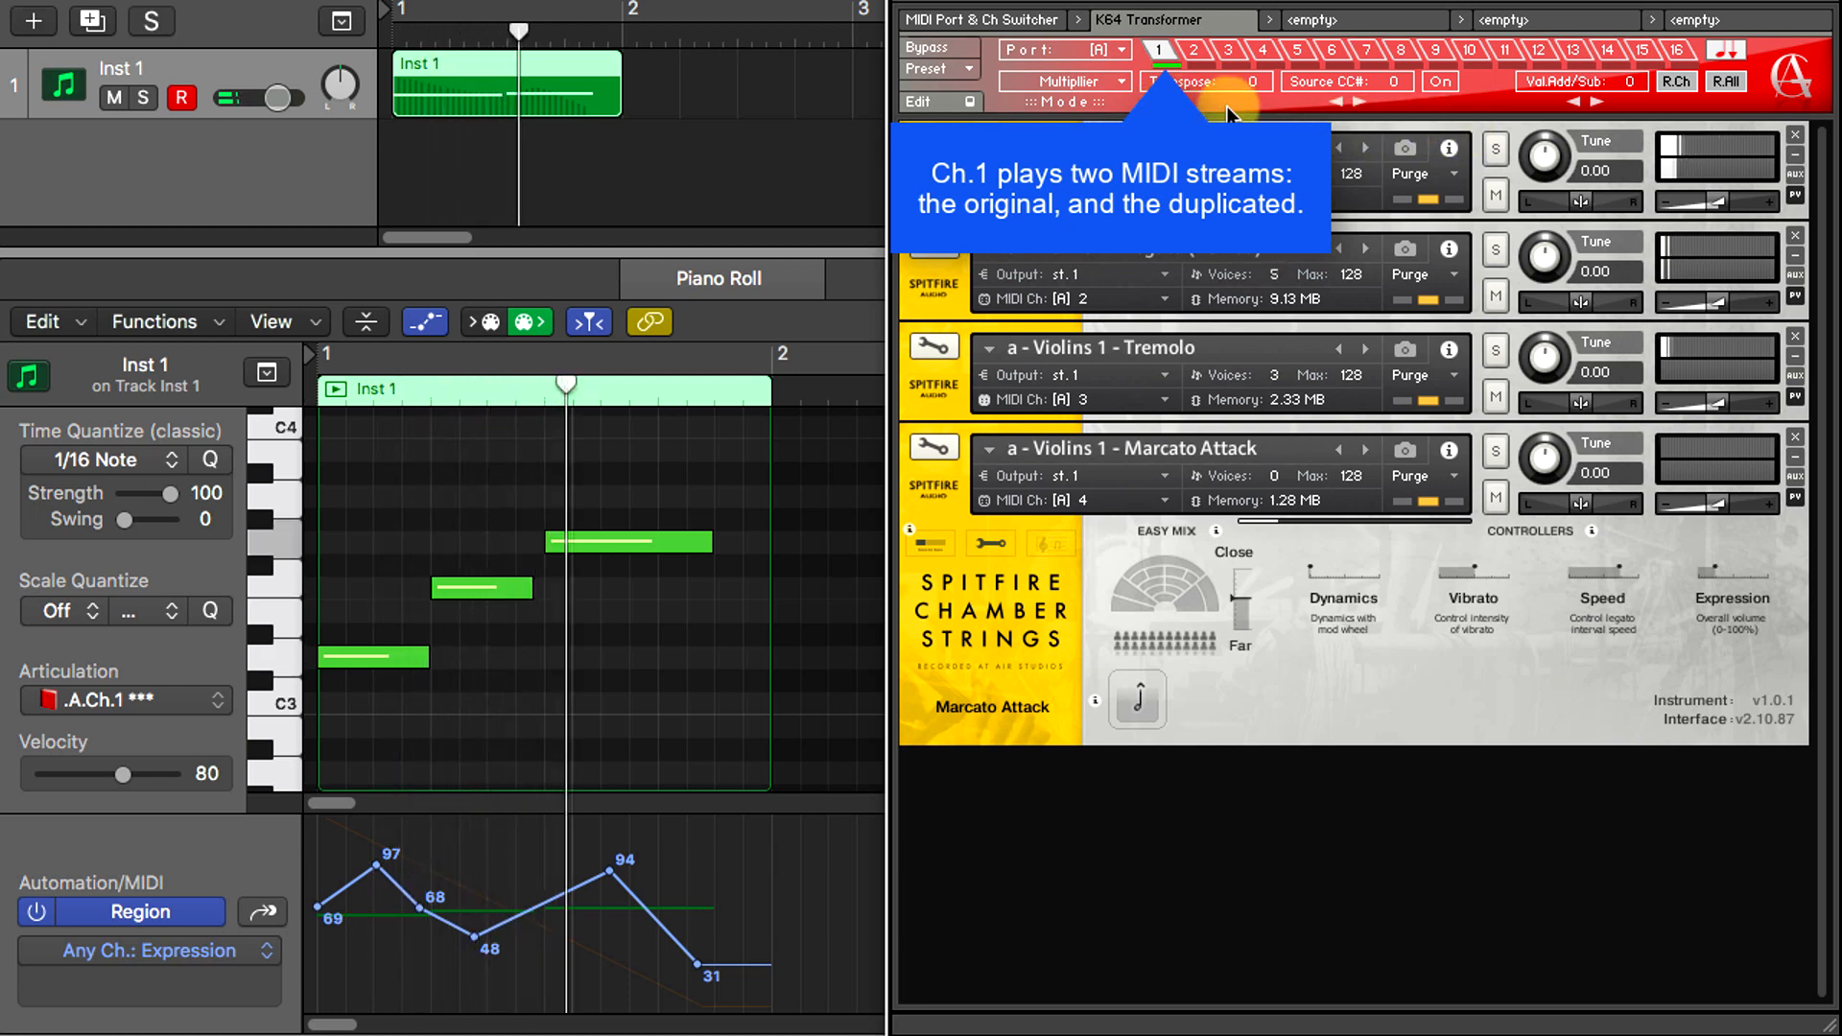
{"action": "key", "text": "space"}
- Set channel 1's transposition to 12 and audition the region
{"action": "left_click_drag", "start_coordinate": [1260, 83], "coordinate": [1266, 63]}
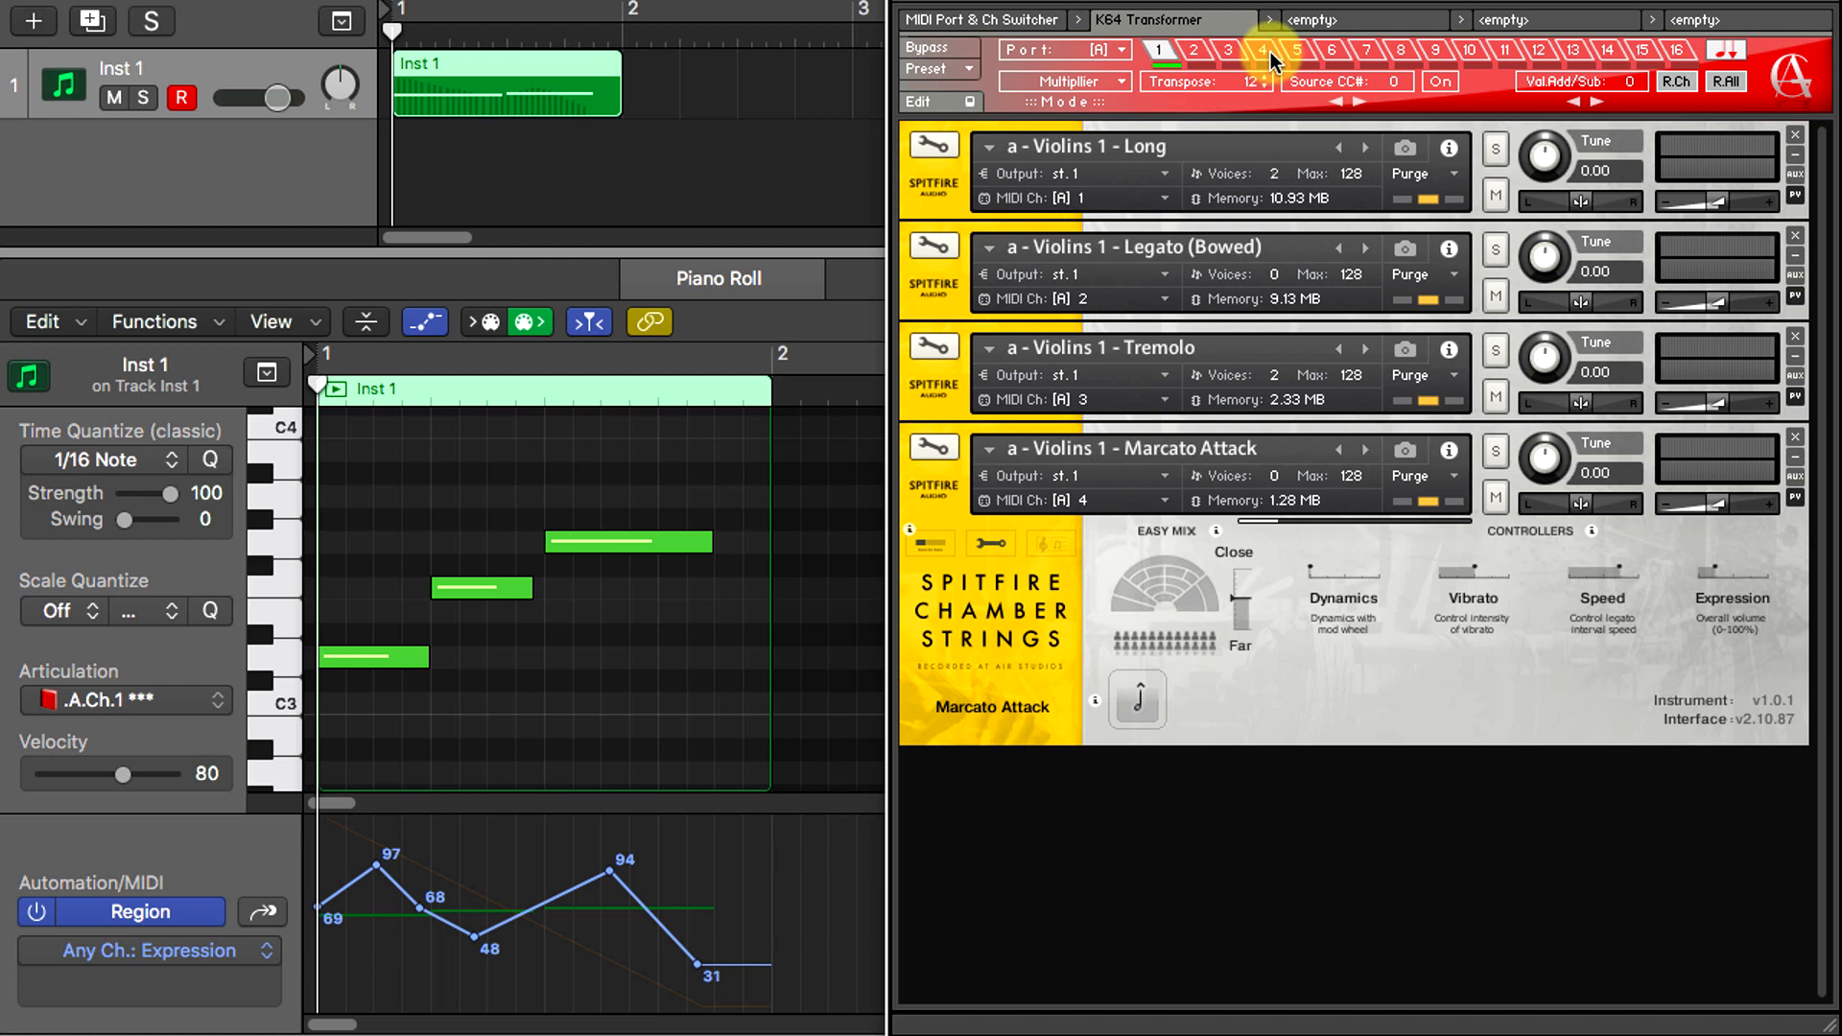
{"action": "key", "text": "space"}
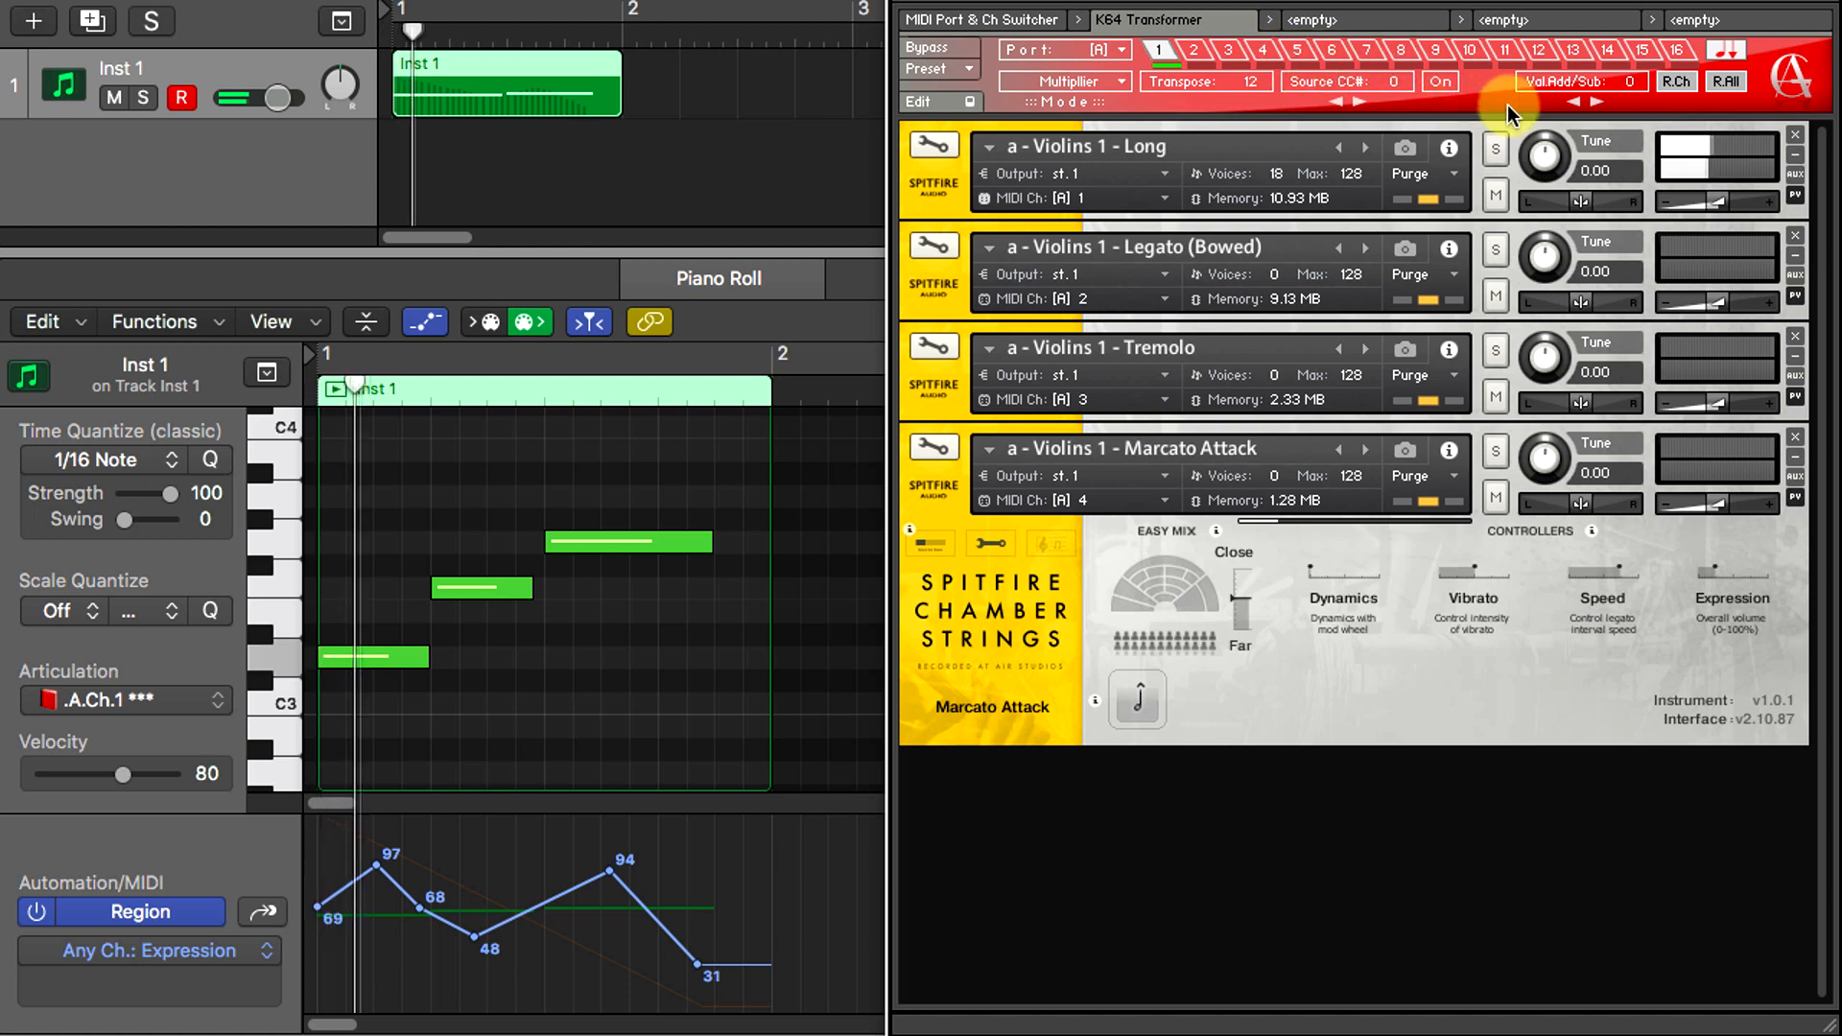
{"action": "key", "text": "space"}
- Toggle the Source Monitor off and on, auditioning the region with and without the original MIDI stream
{"action": "left_click", "coordinate": [1723, 55]}
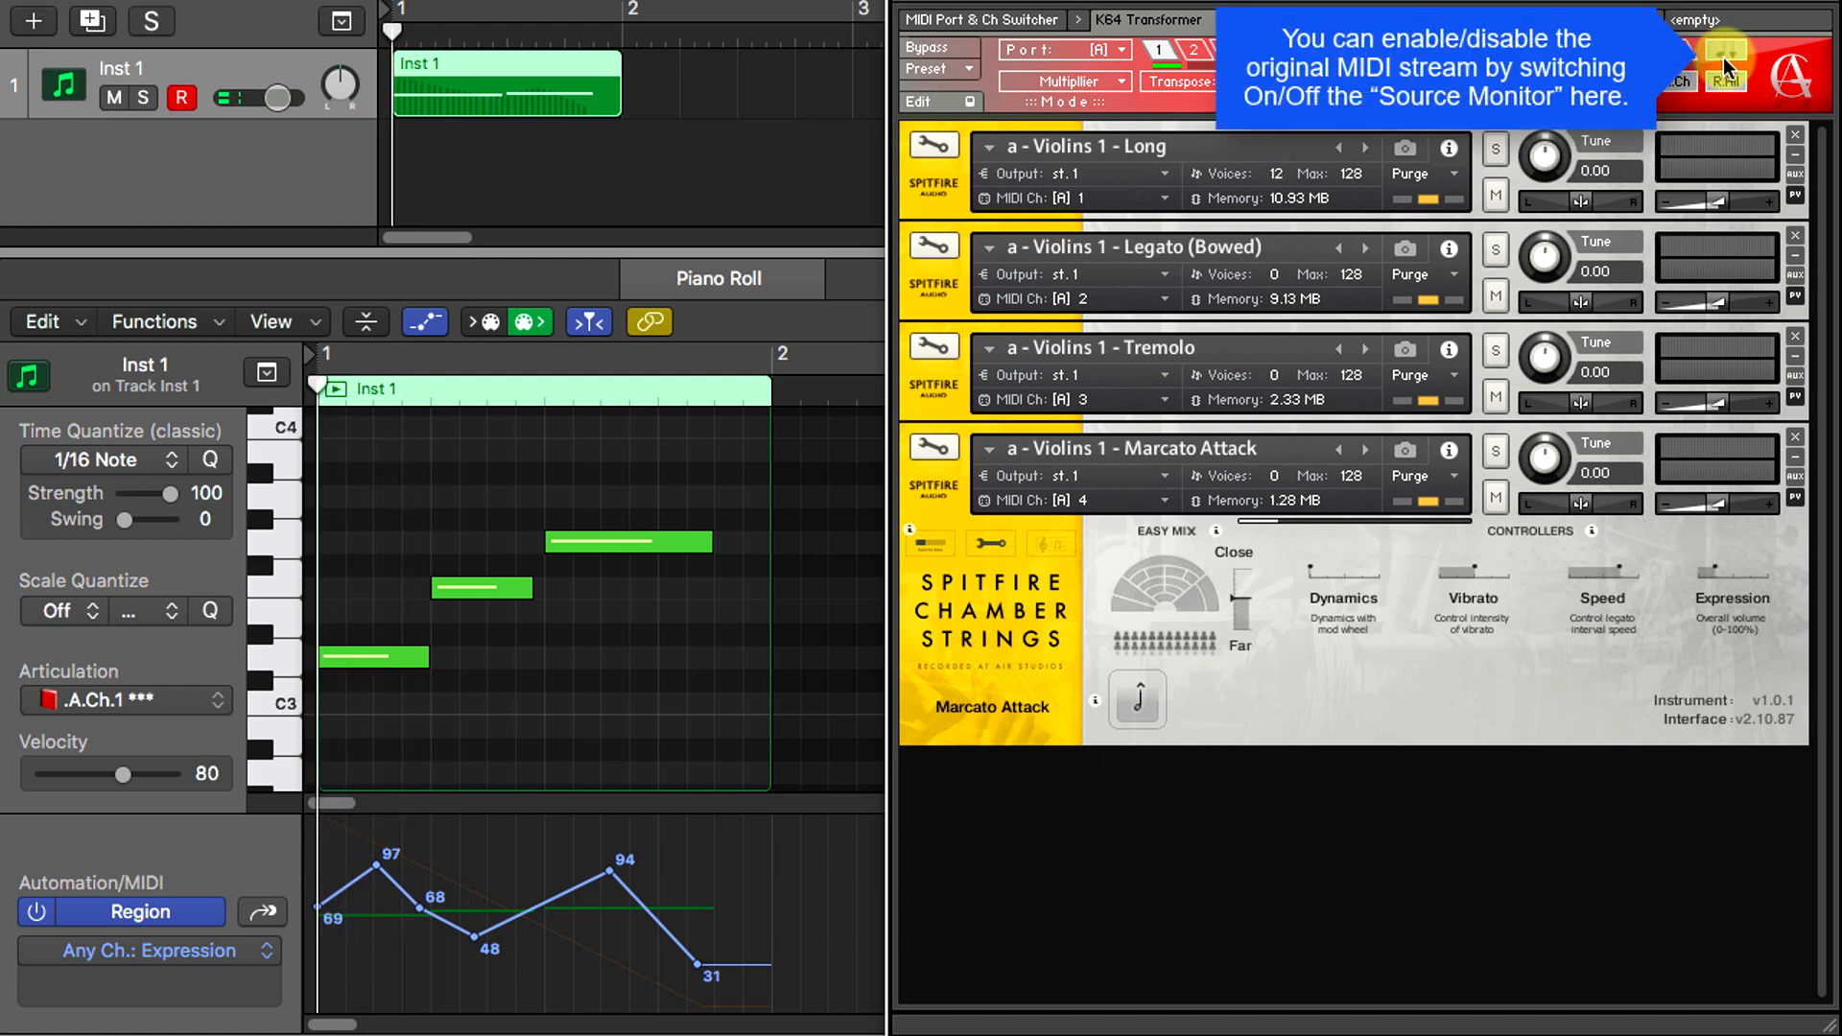
{"action": "key", "text": "space"}
{"action": "key", "text": "space"}
{"action": "left_click", "coordinate": [1724, 54]}
{"action": "key", "text": "space"}
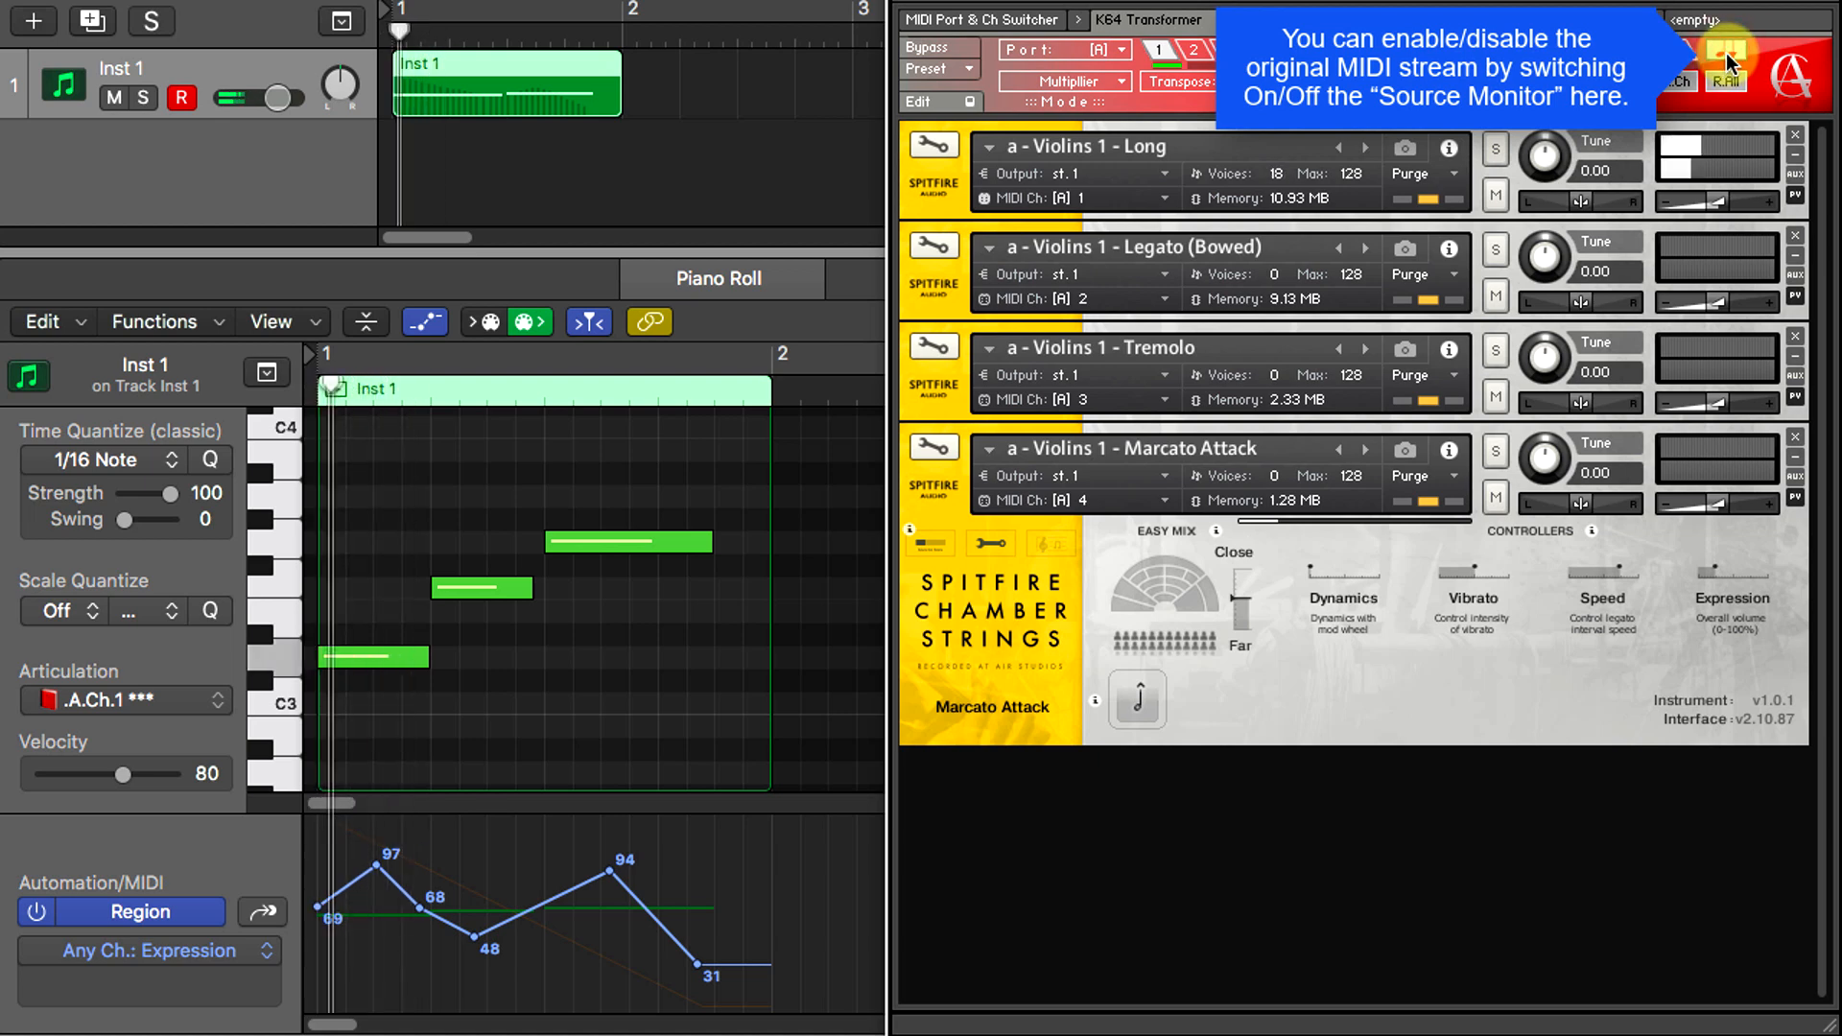
{"action": "key", "text": "space"}
{"action": "key", "text": "space"}
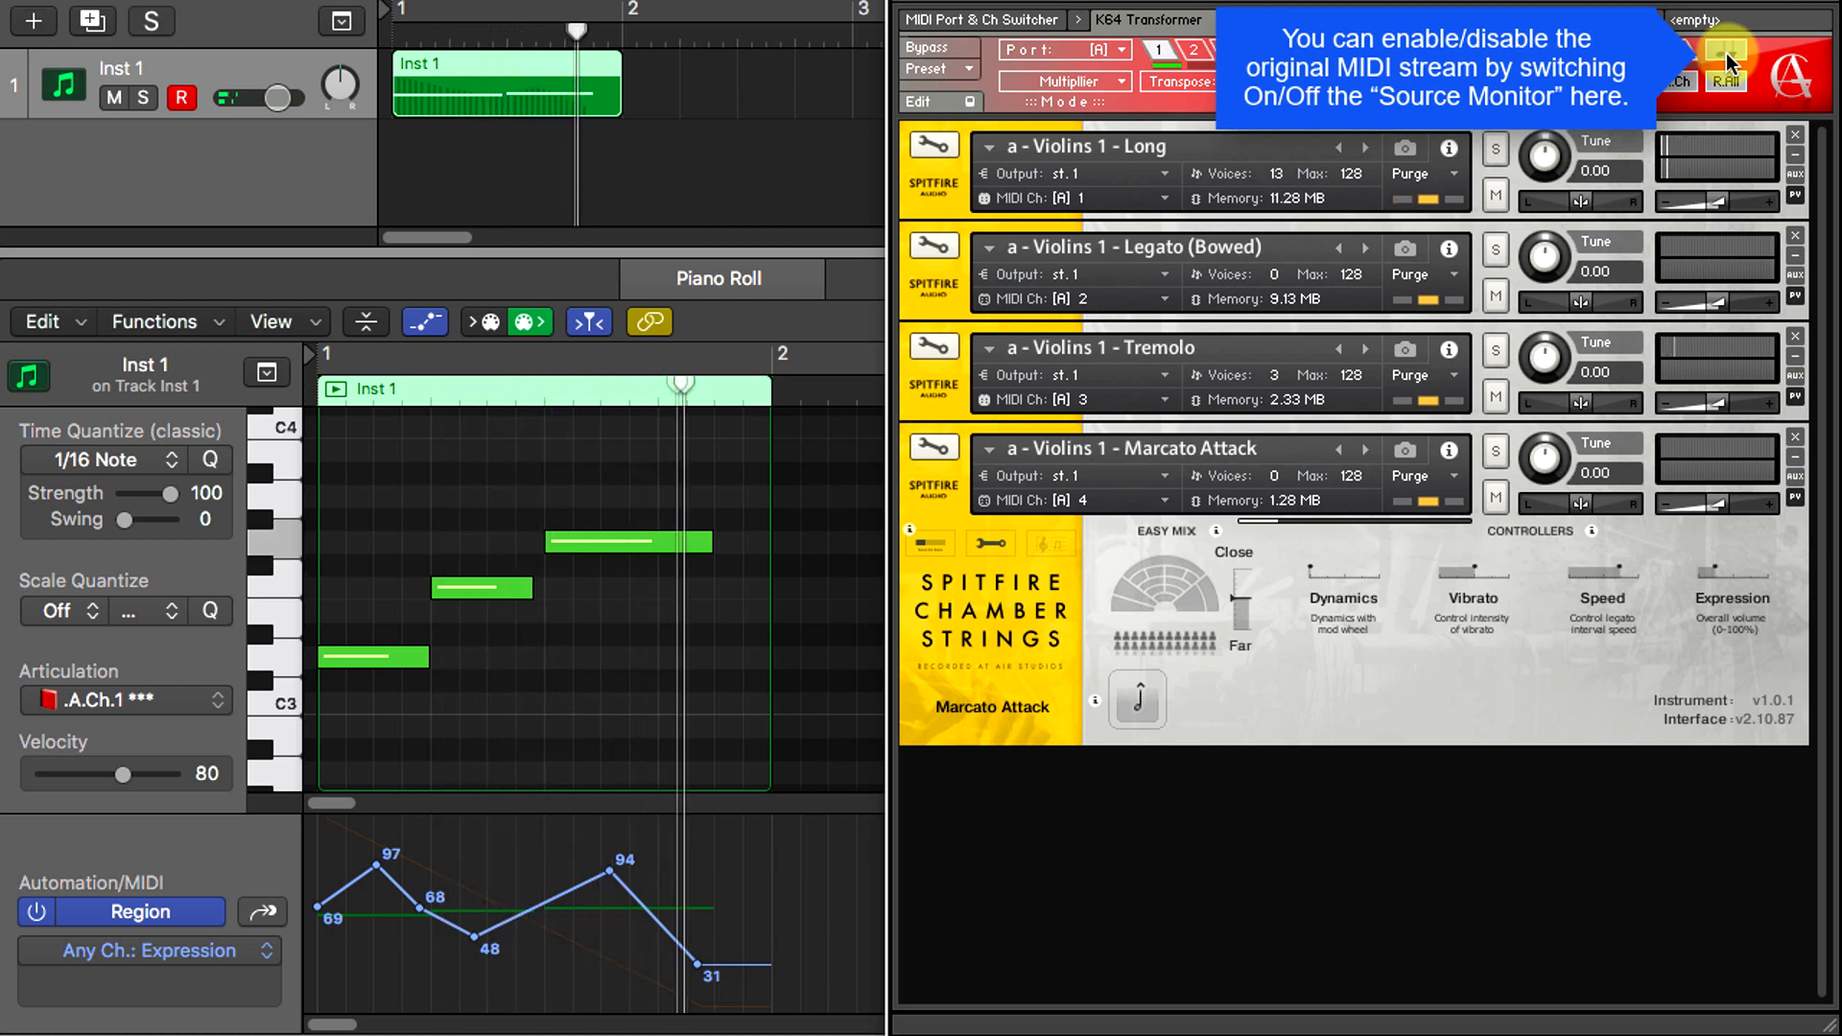
{"action": "key", "text": "space"}
{"action": "key", "text": "space"}
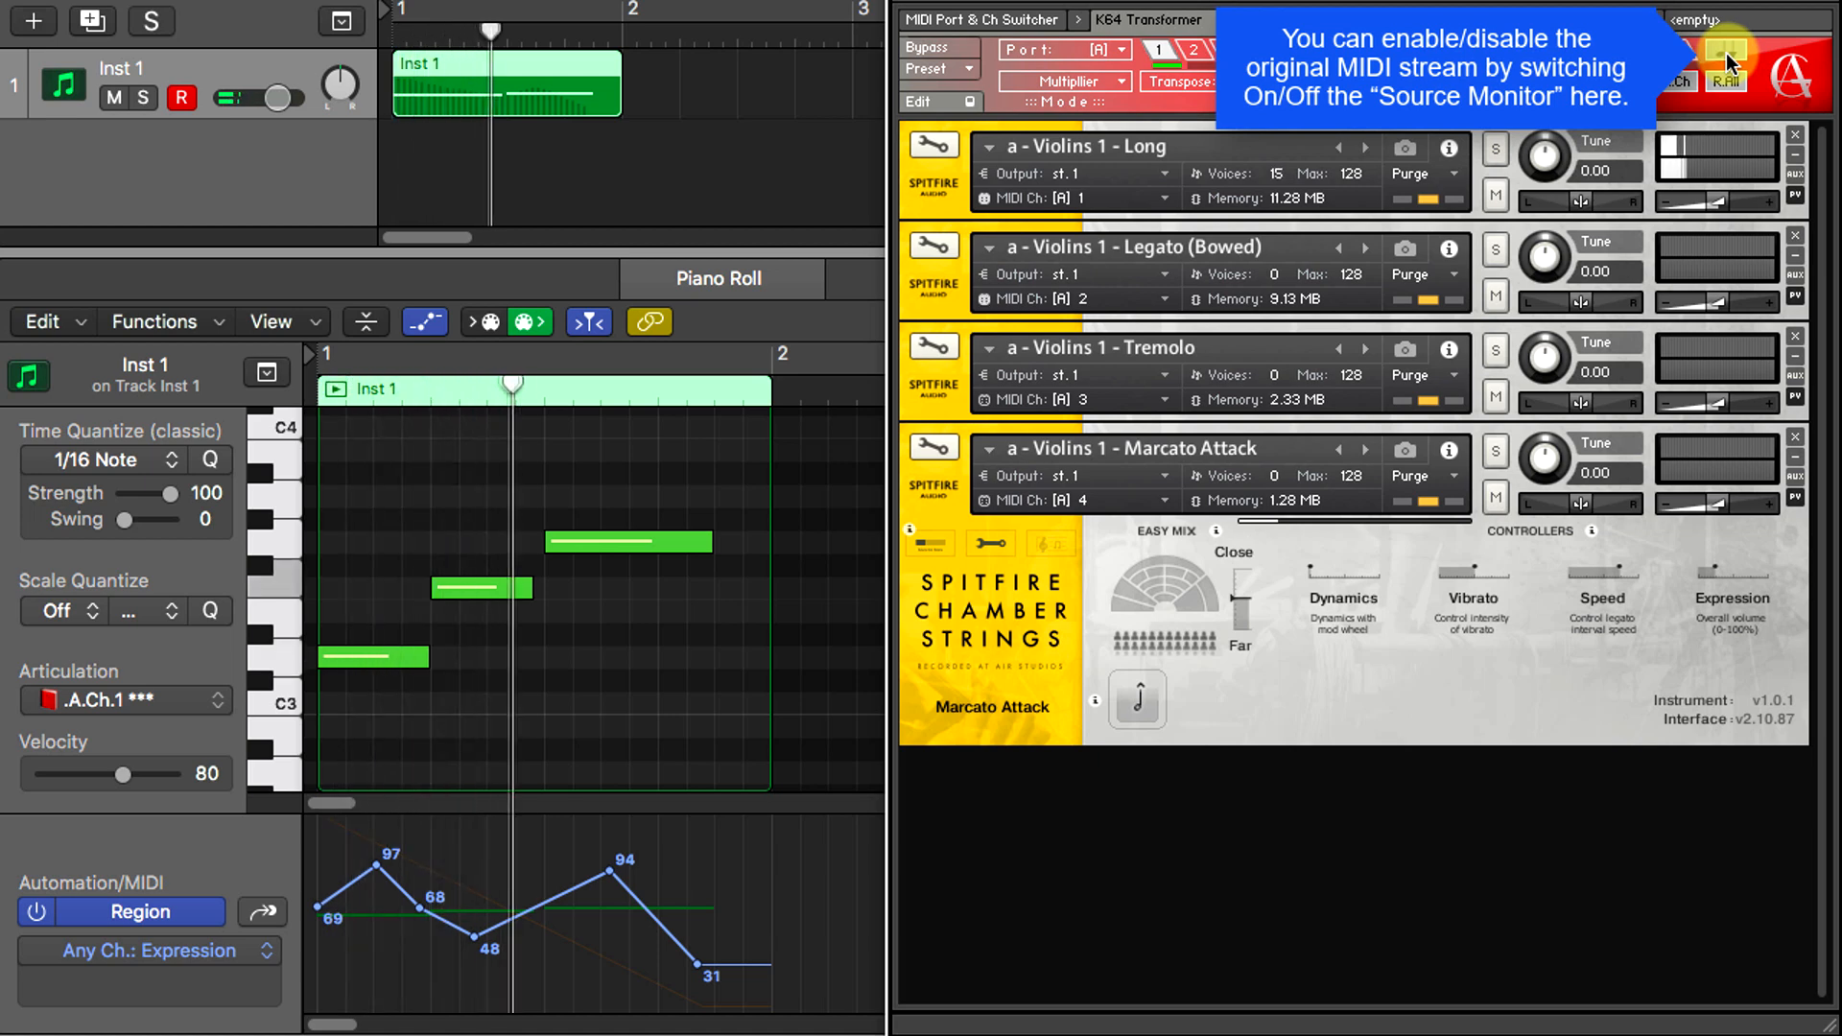
- Enable channel 3 of the Multiplier, set its source CC to 1 with a value of -40, and audition the region
{"action": "key", "text": "space"}
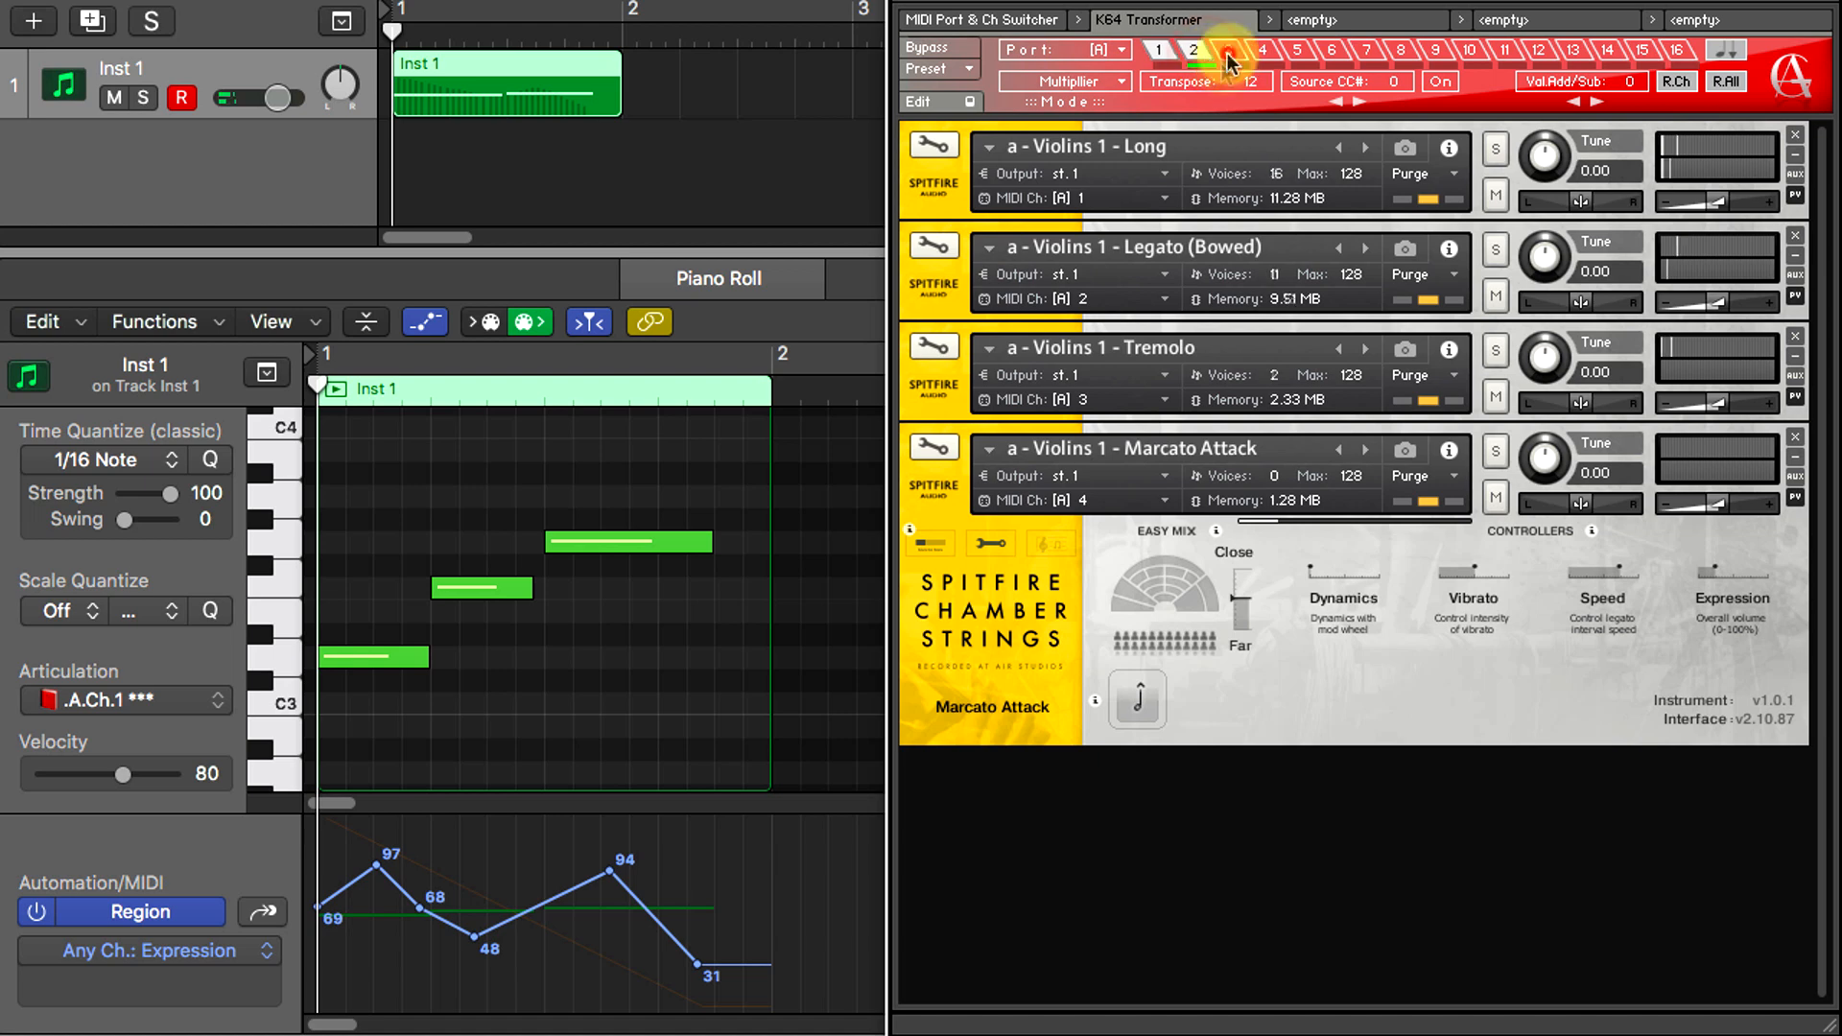
{"action": "key", "text": "space"}
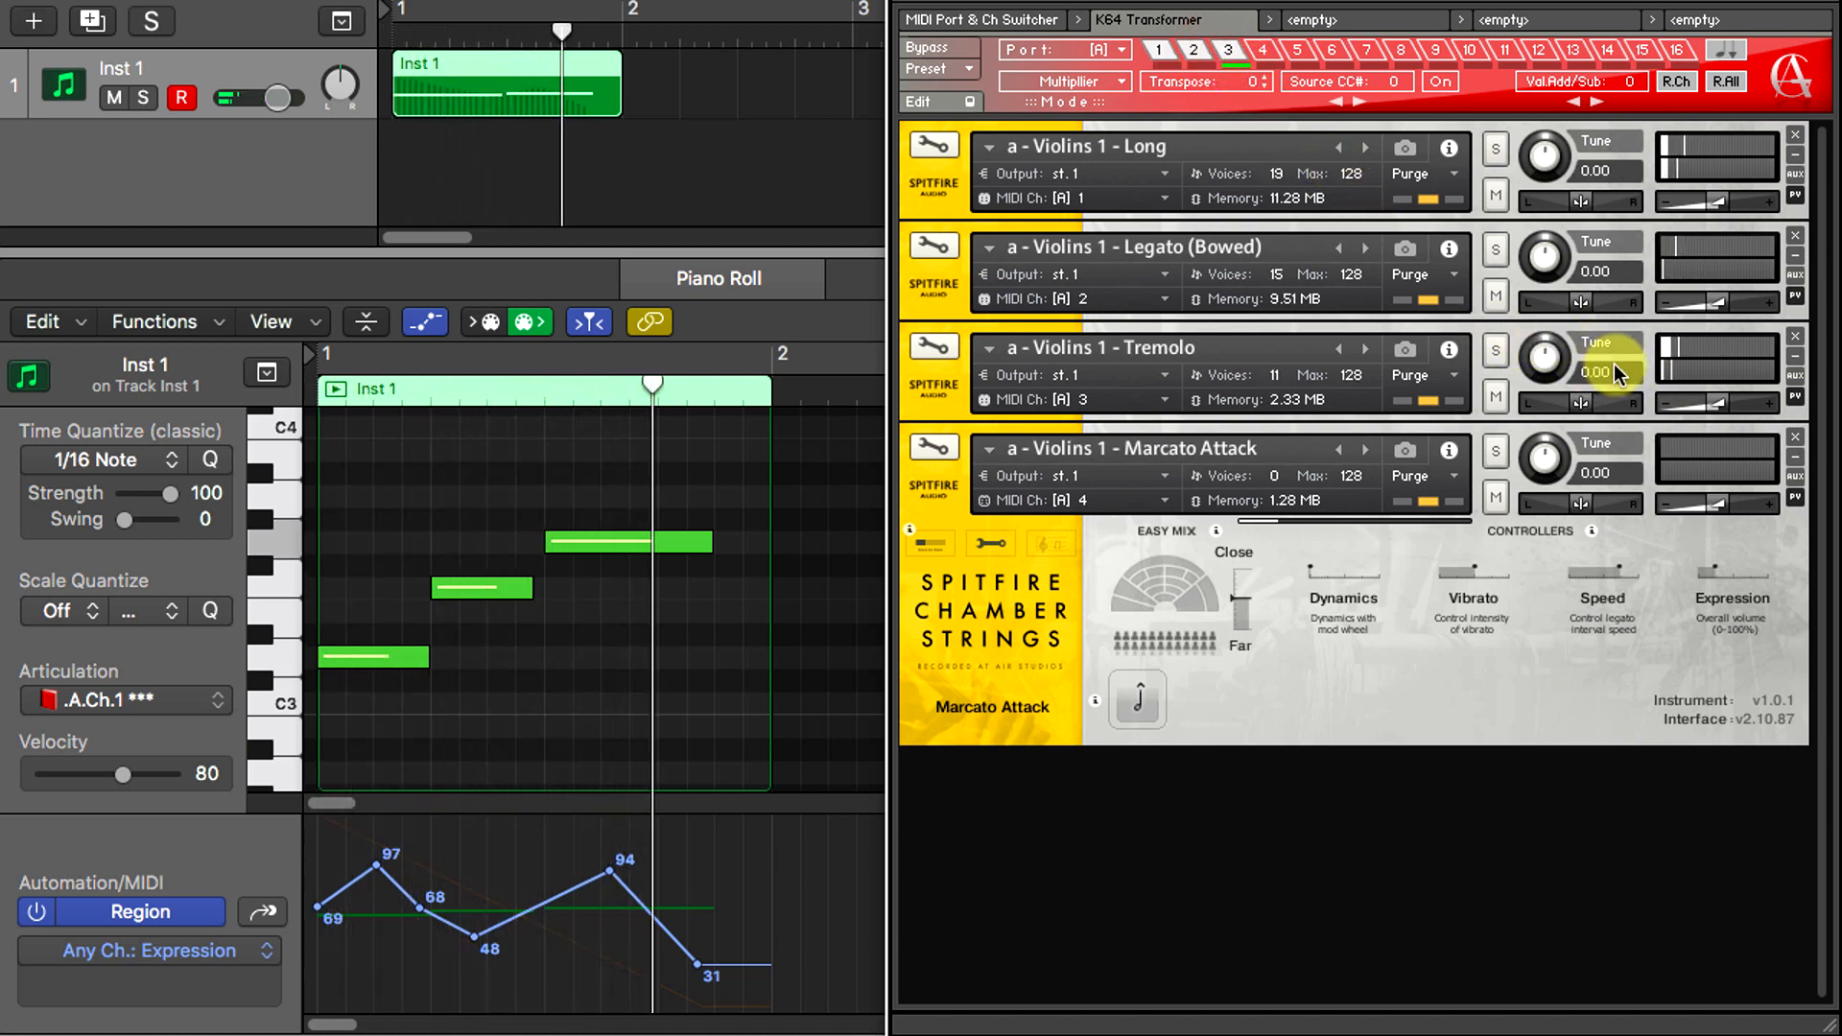
{"action": "key", "text": "space"}
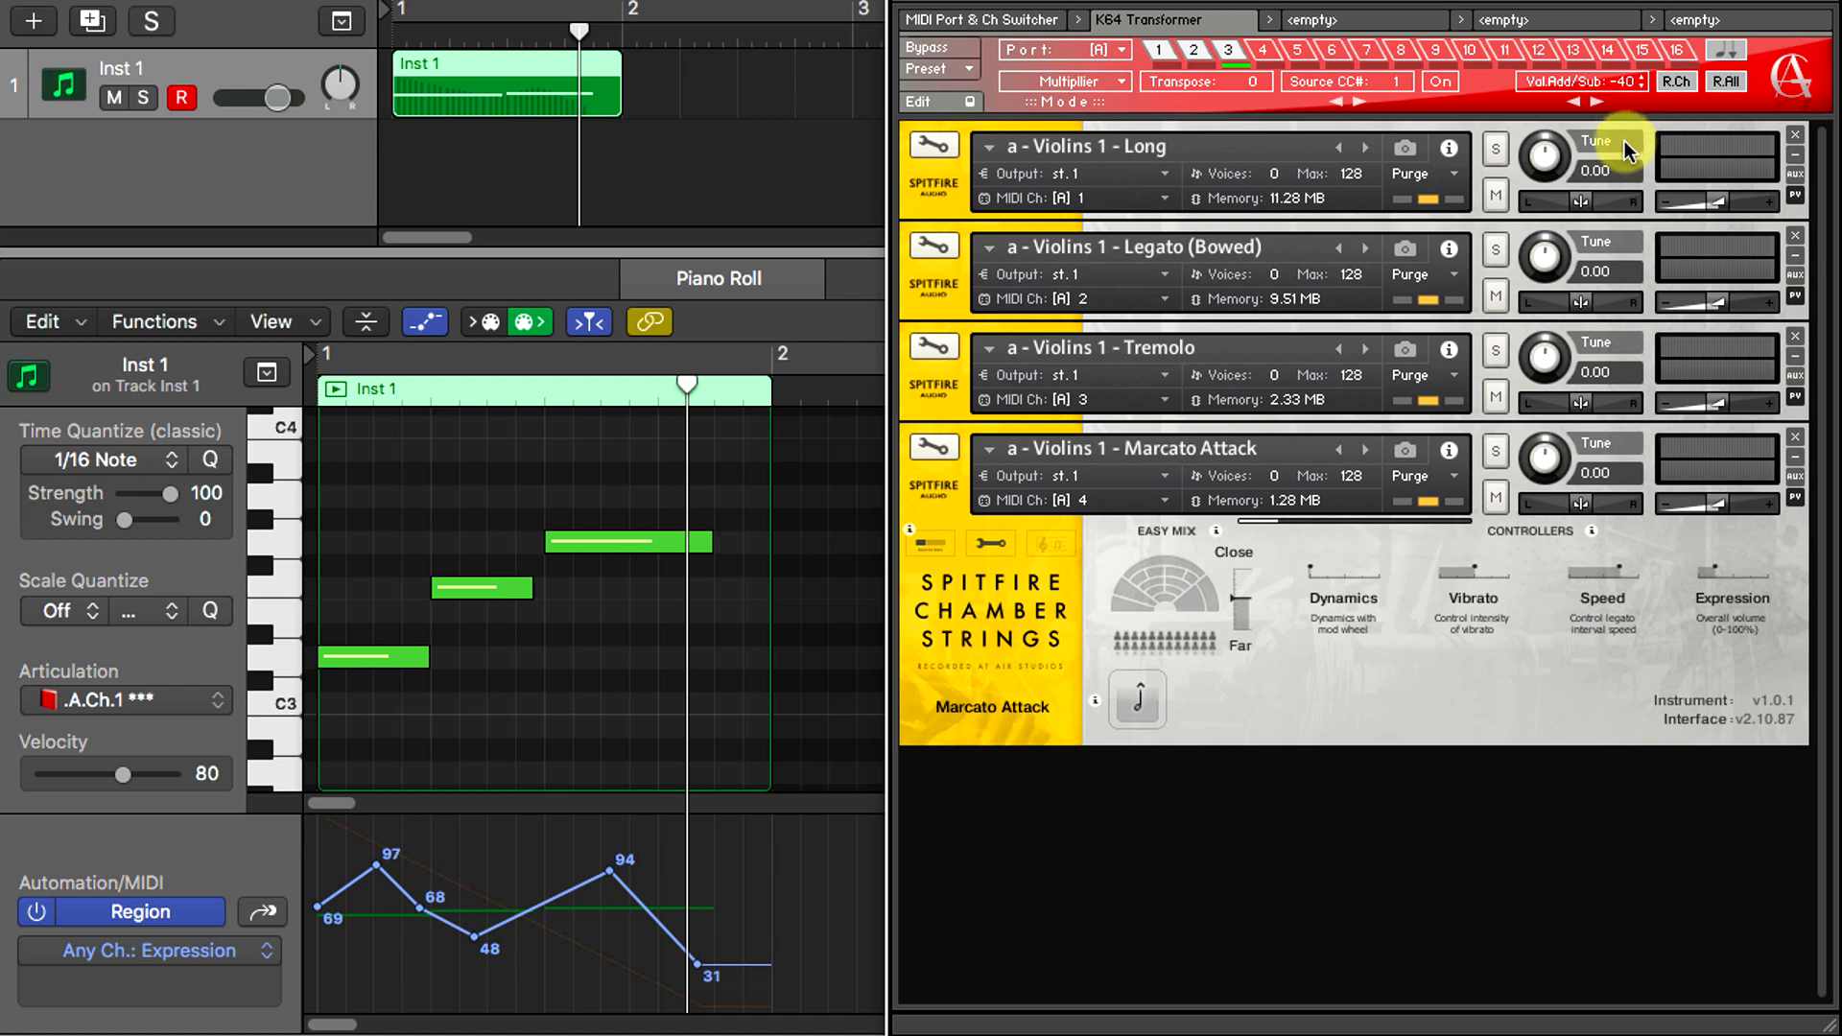
{"action": "key", "text": "space"}
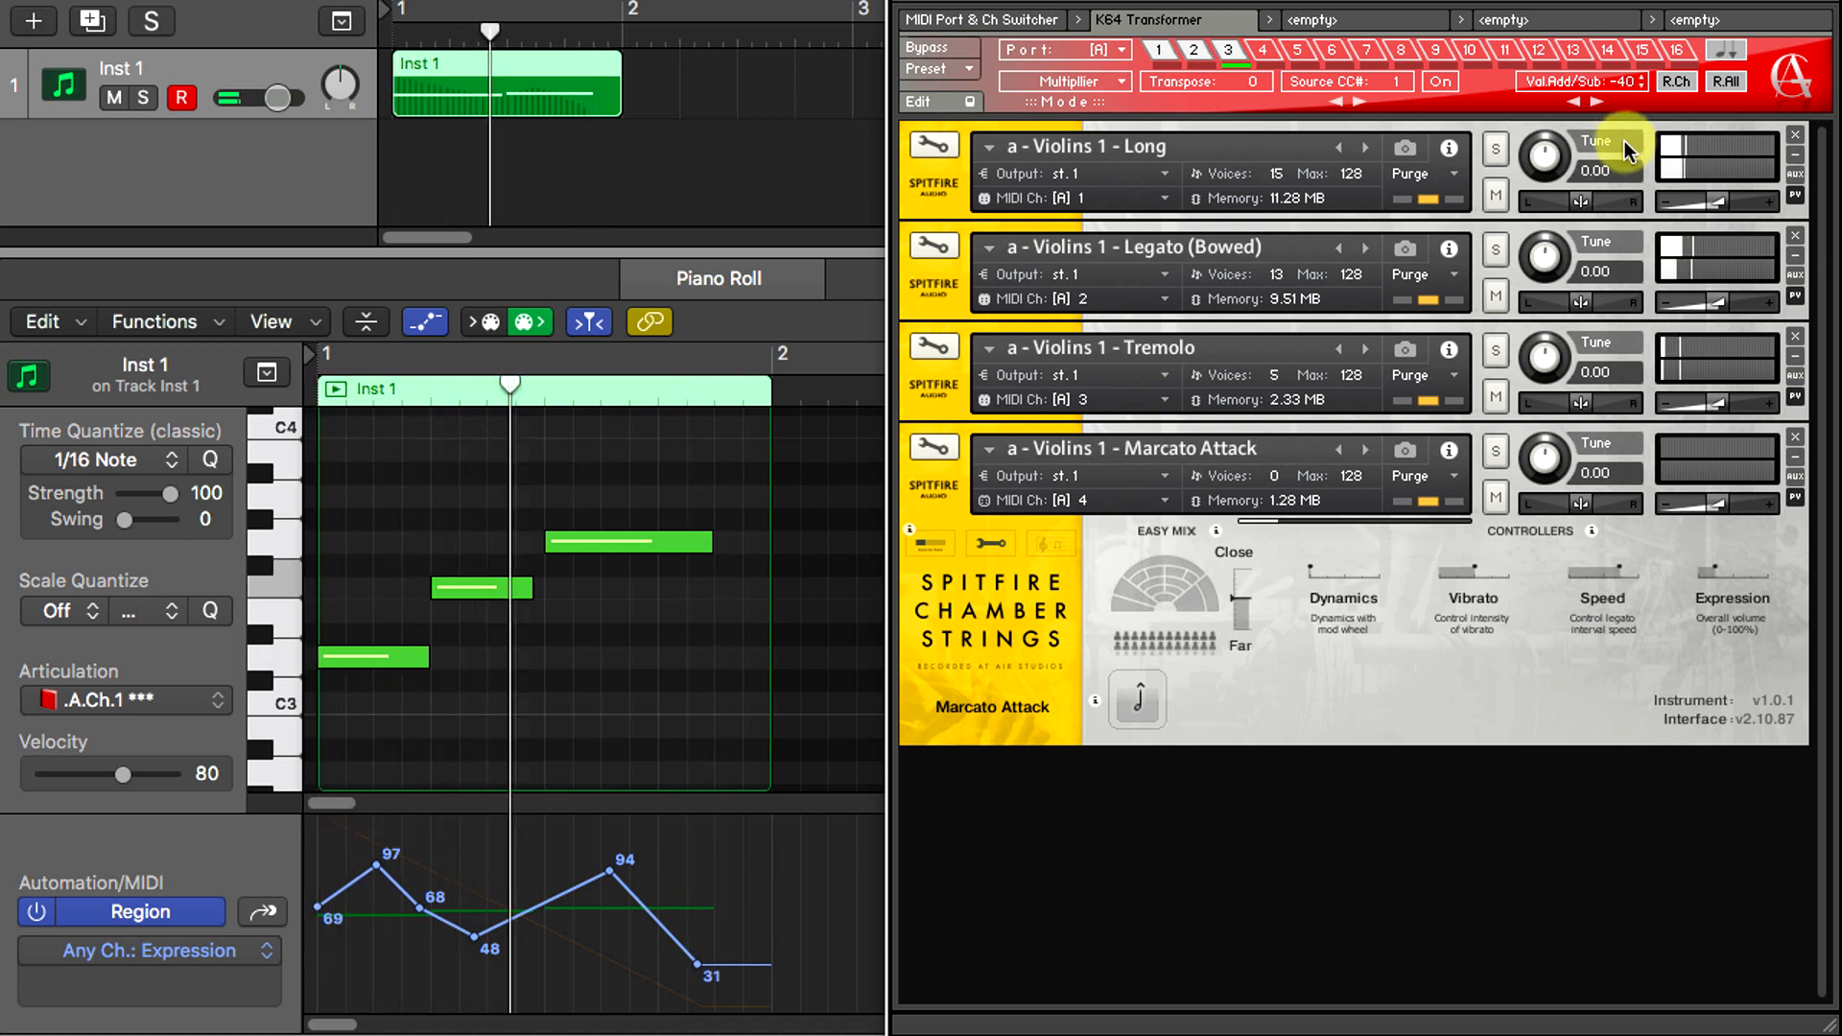
- Enable channel 4 as well, set its transposition to 12 and audition the region
{"action": "left_click", "coordinate": [1263, 51]}
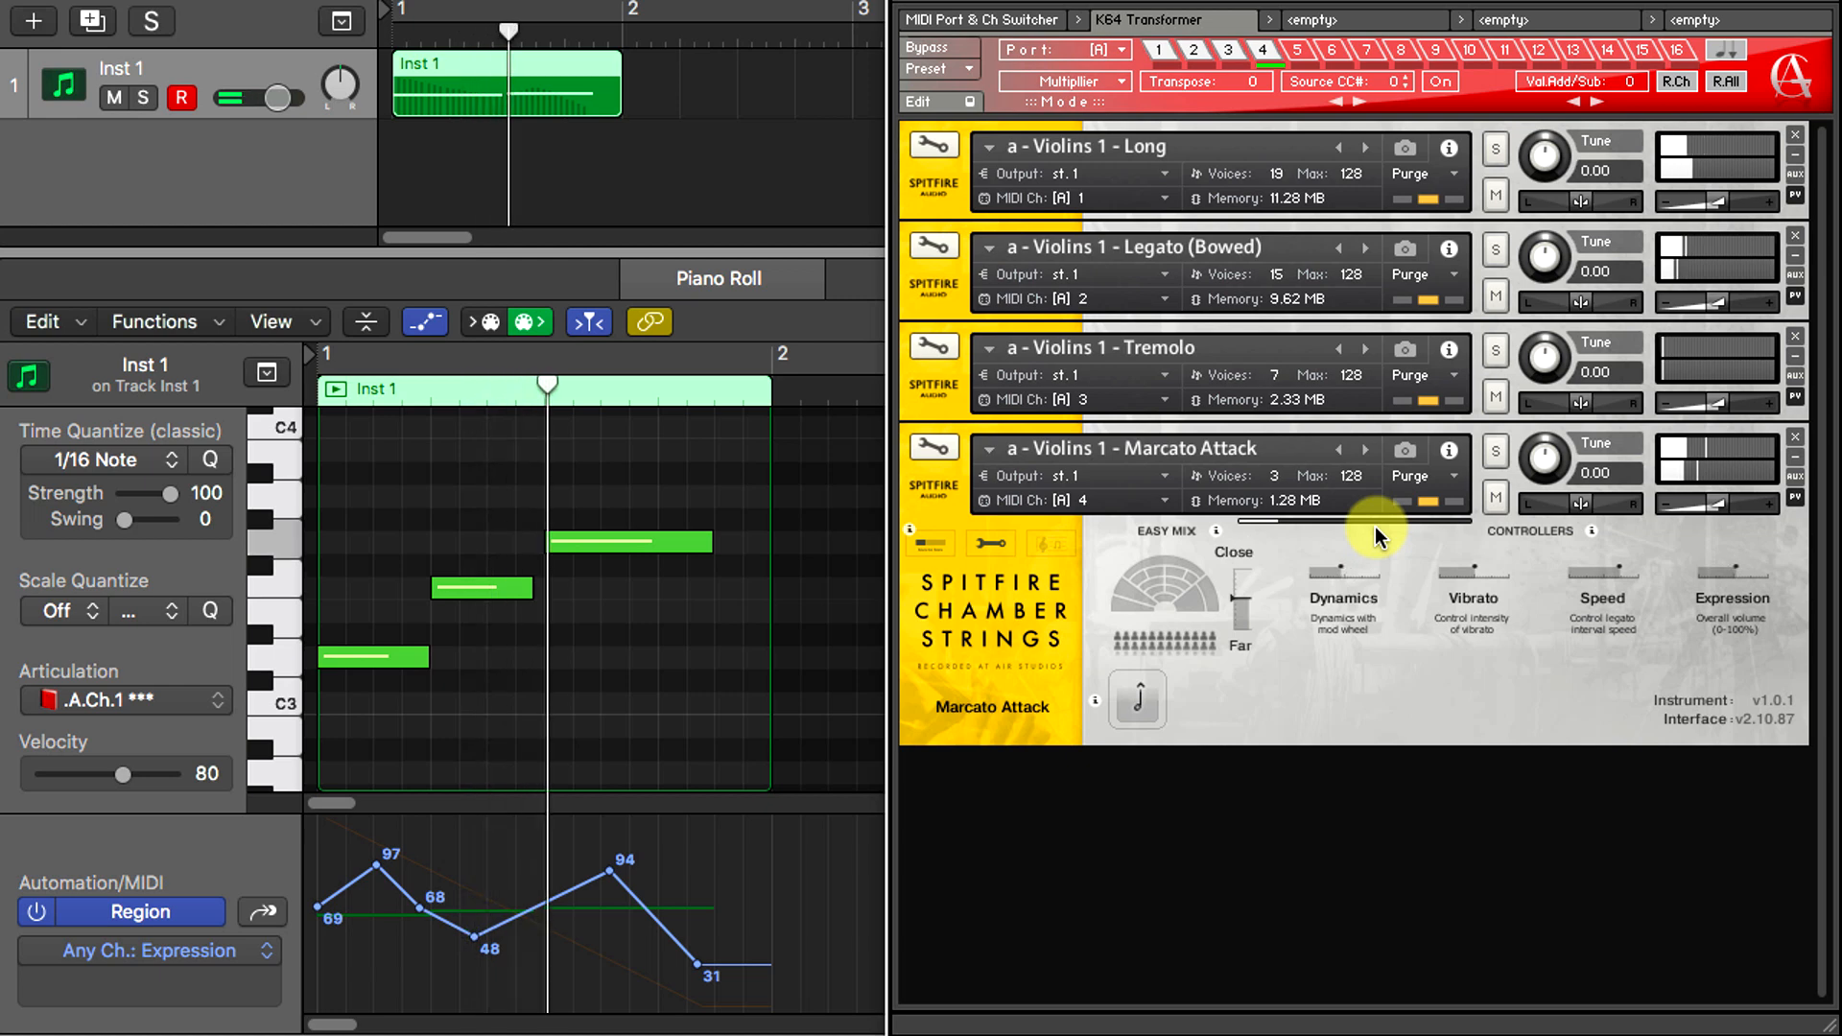
{"action": "key", "text": "space"}
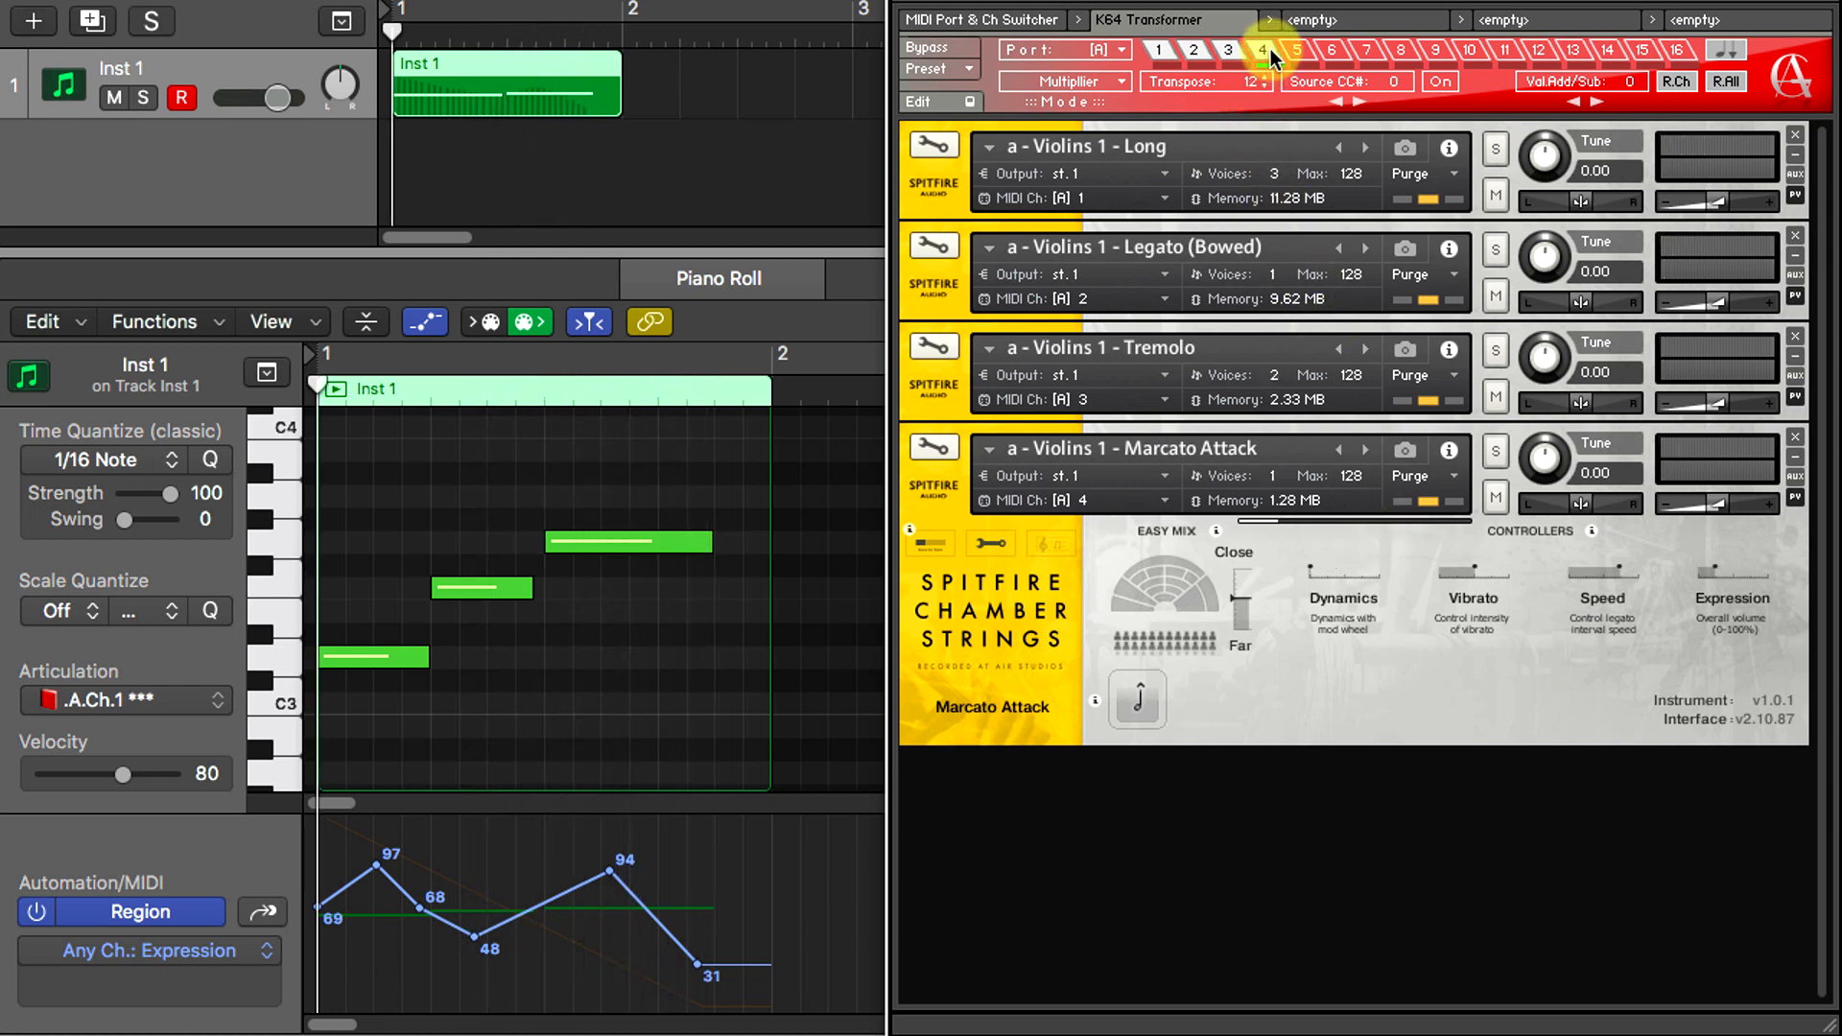
{"action": "key", "text": "space"}
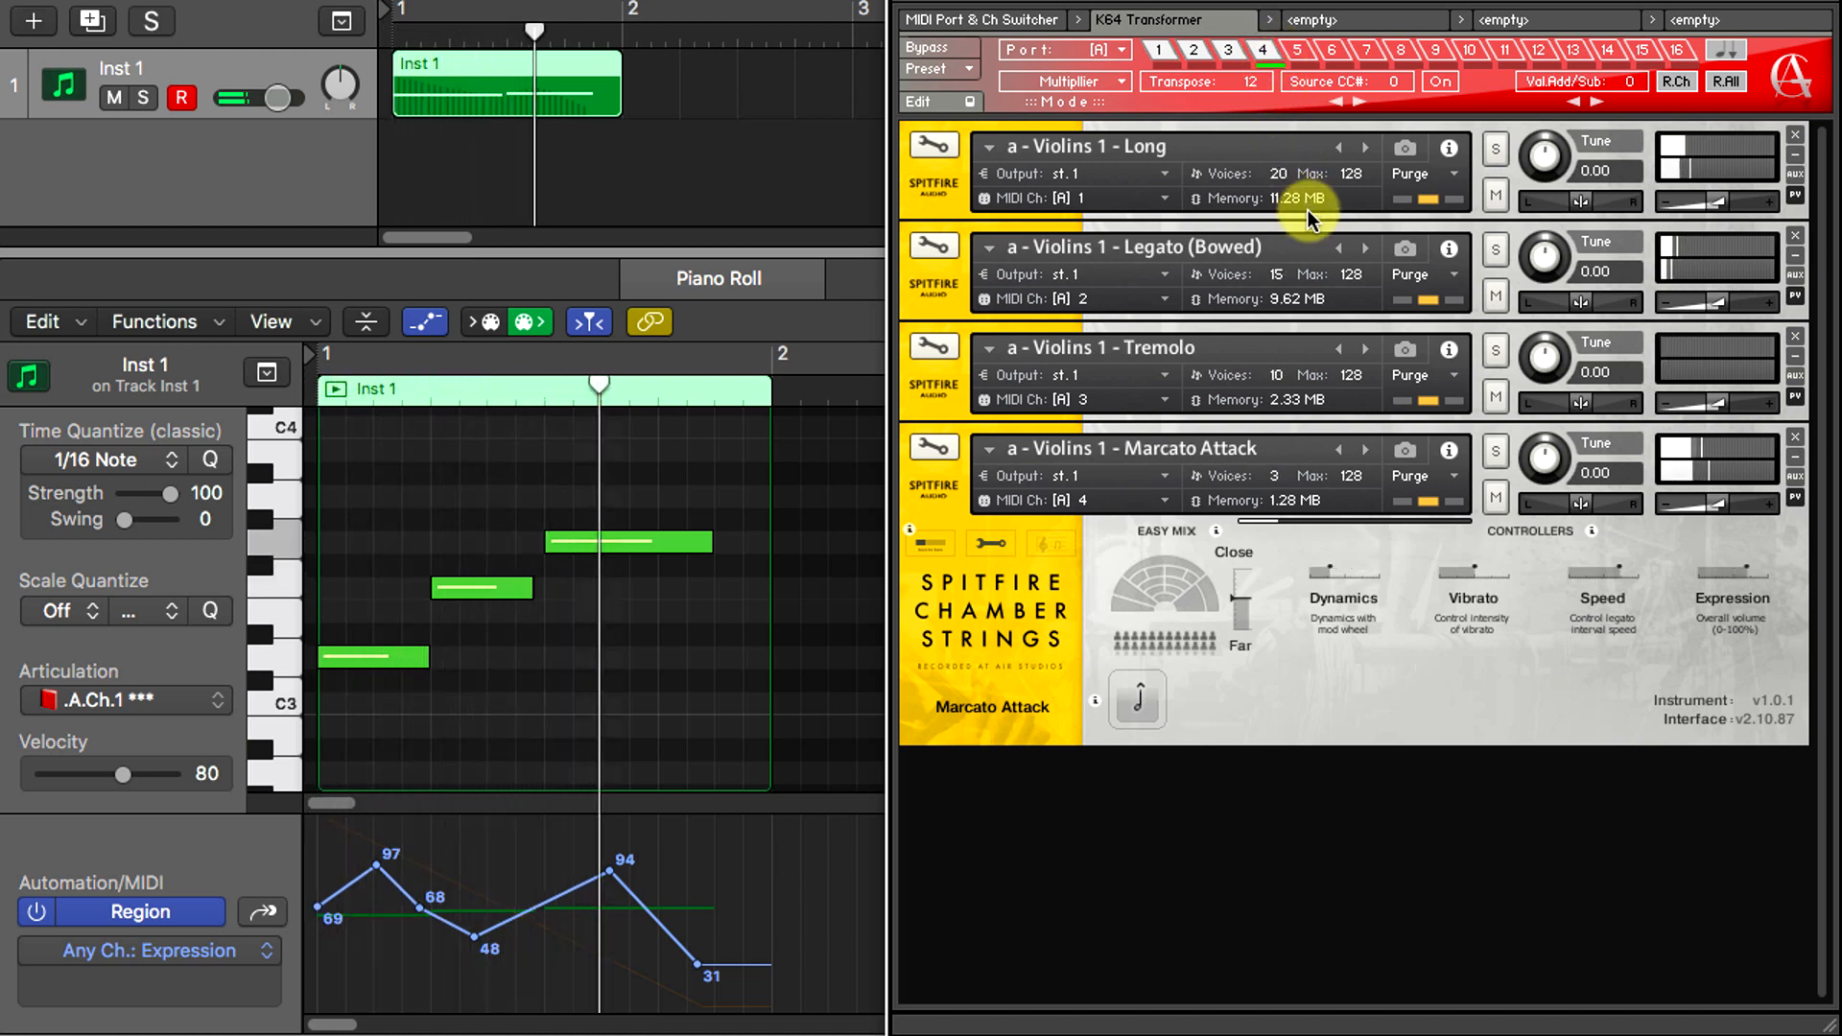
{"action": "key", "text": "space"}
{"action": "key", "text": "Return"}
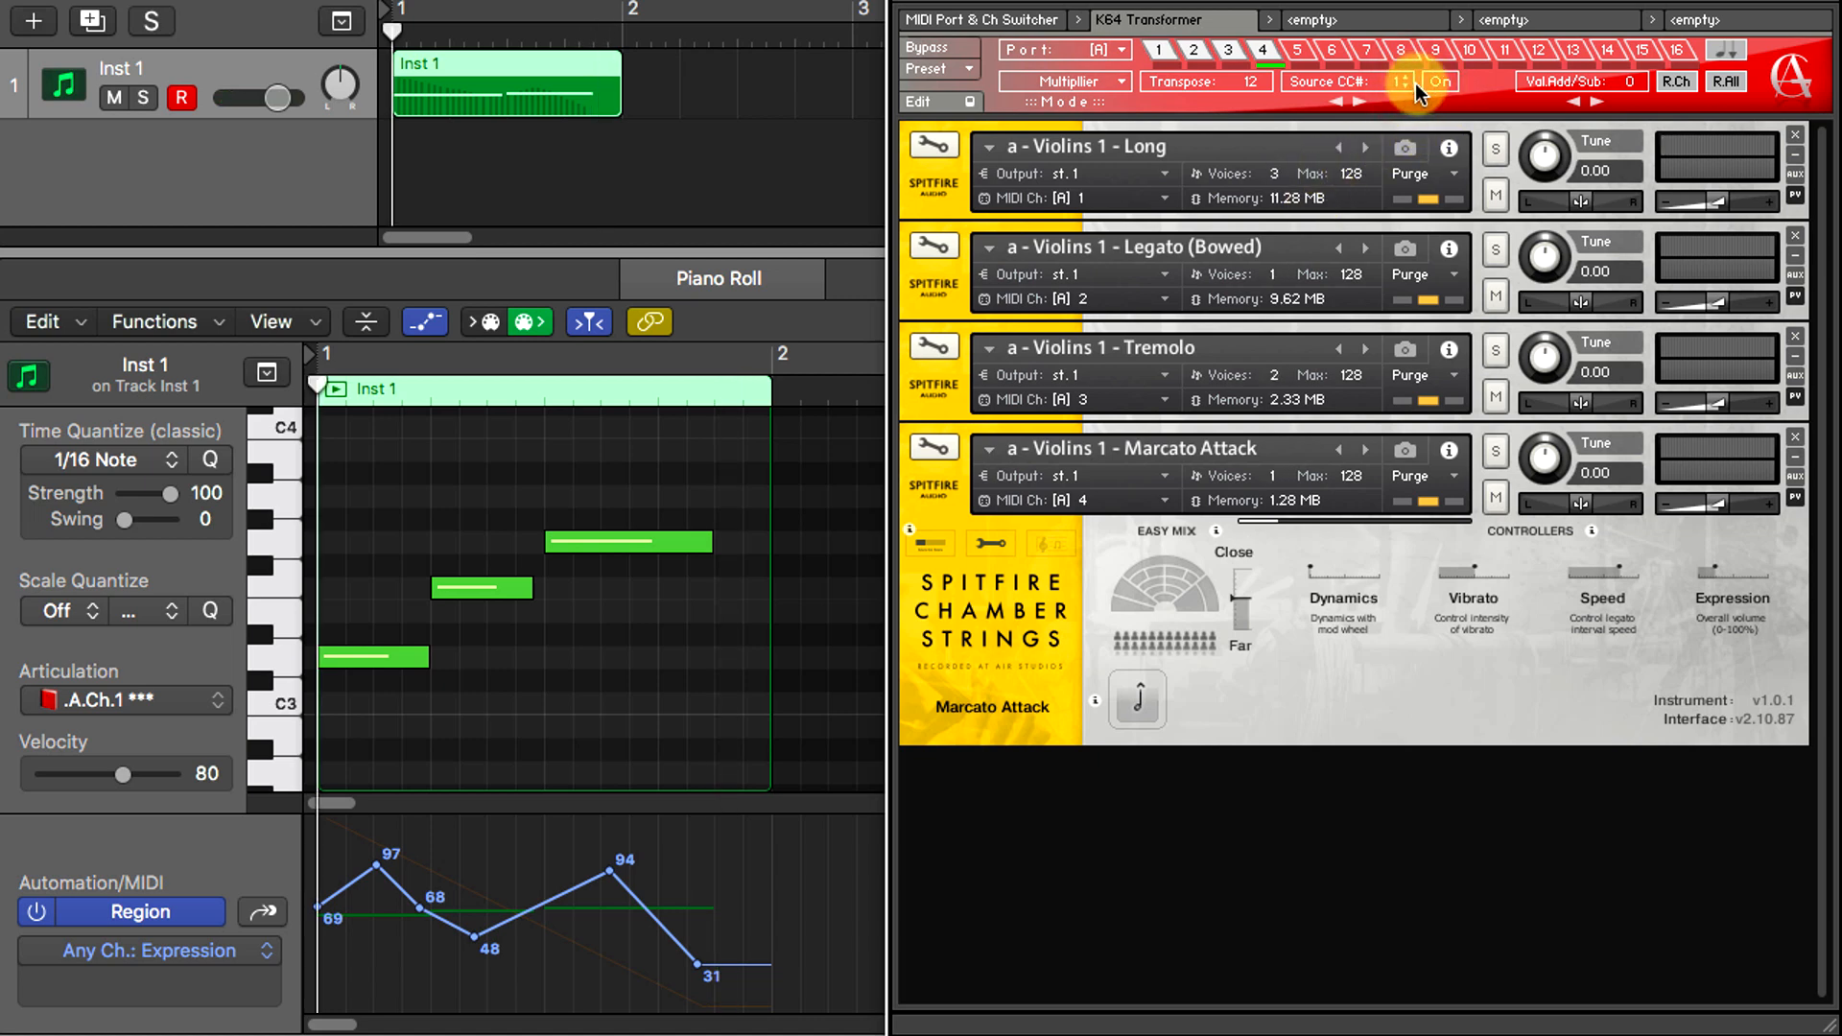
- For channel 4, switch source CC 1 off, set its fixed value to 70 and audition the region
{"action": "left_click", "coordinate": [1443, 82]}
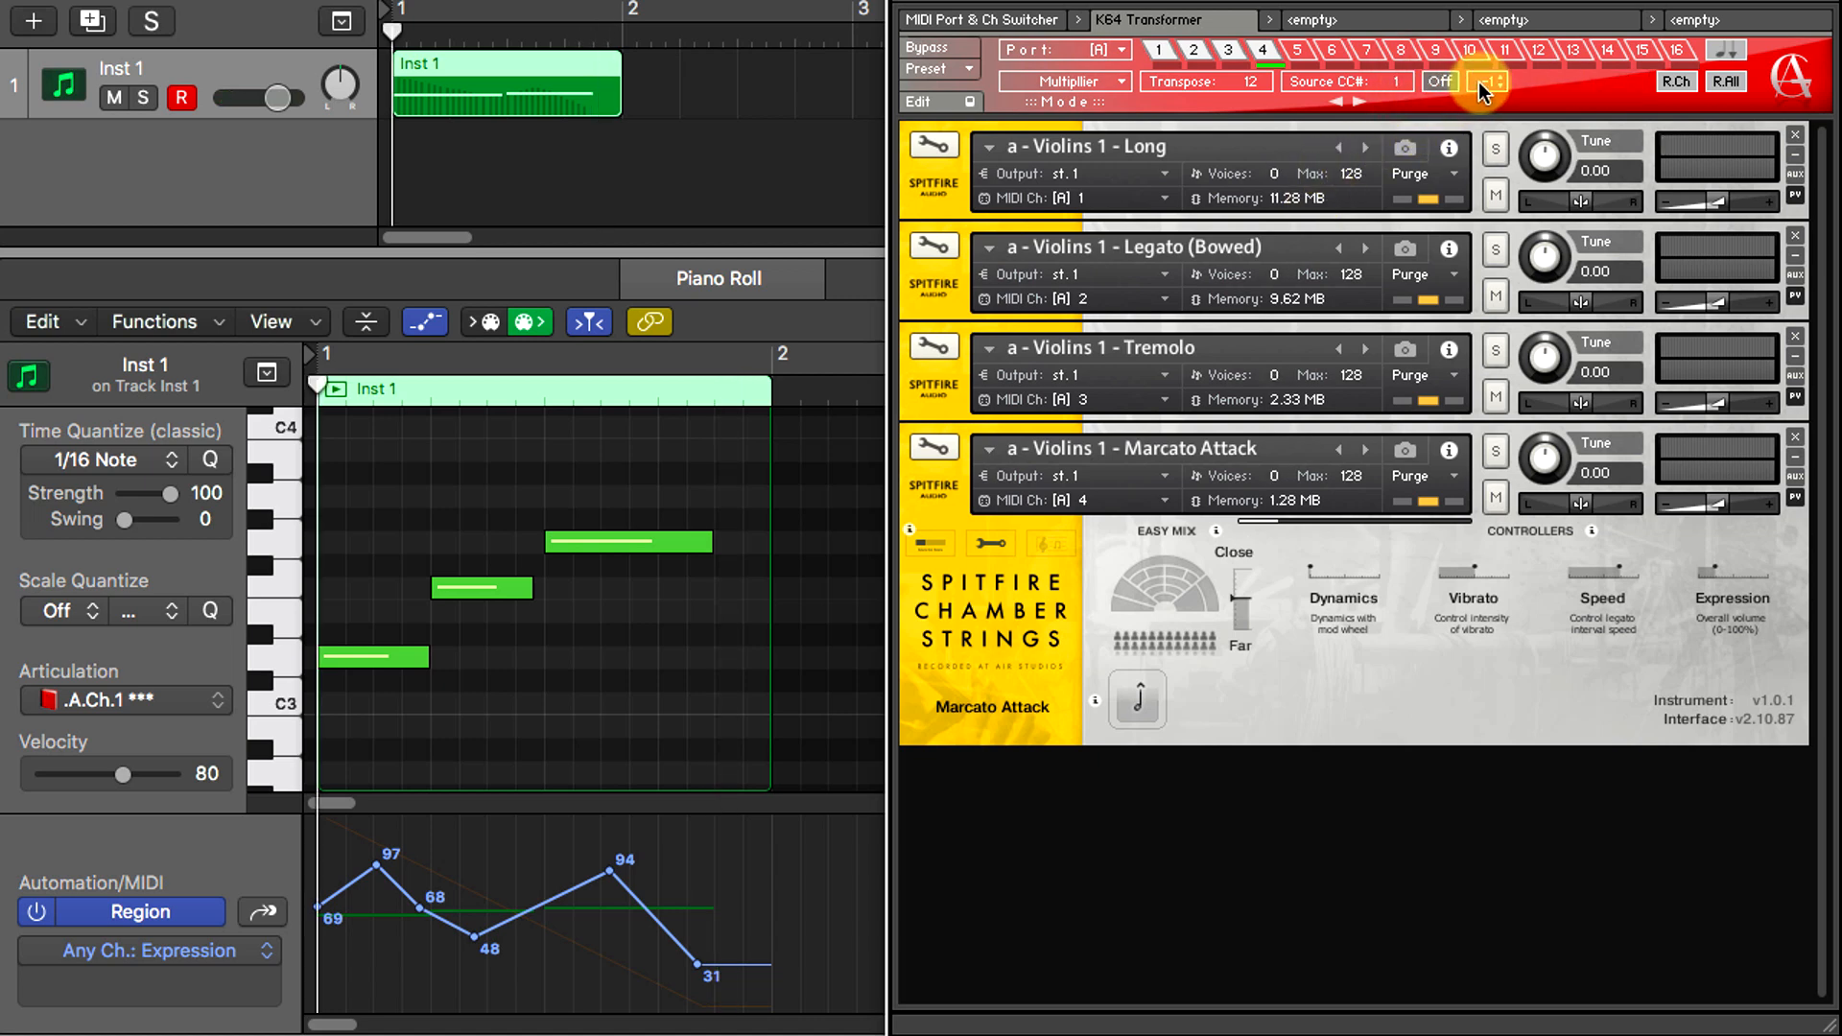
{"action": "left_click_drag", "start_coordinate": [1487, 83], "coordinate": [1532, 0]}
{"action": "key", "text": "space"}
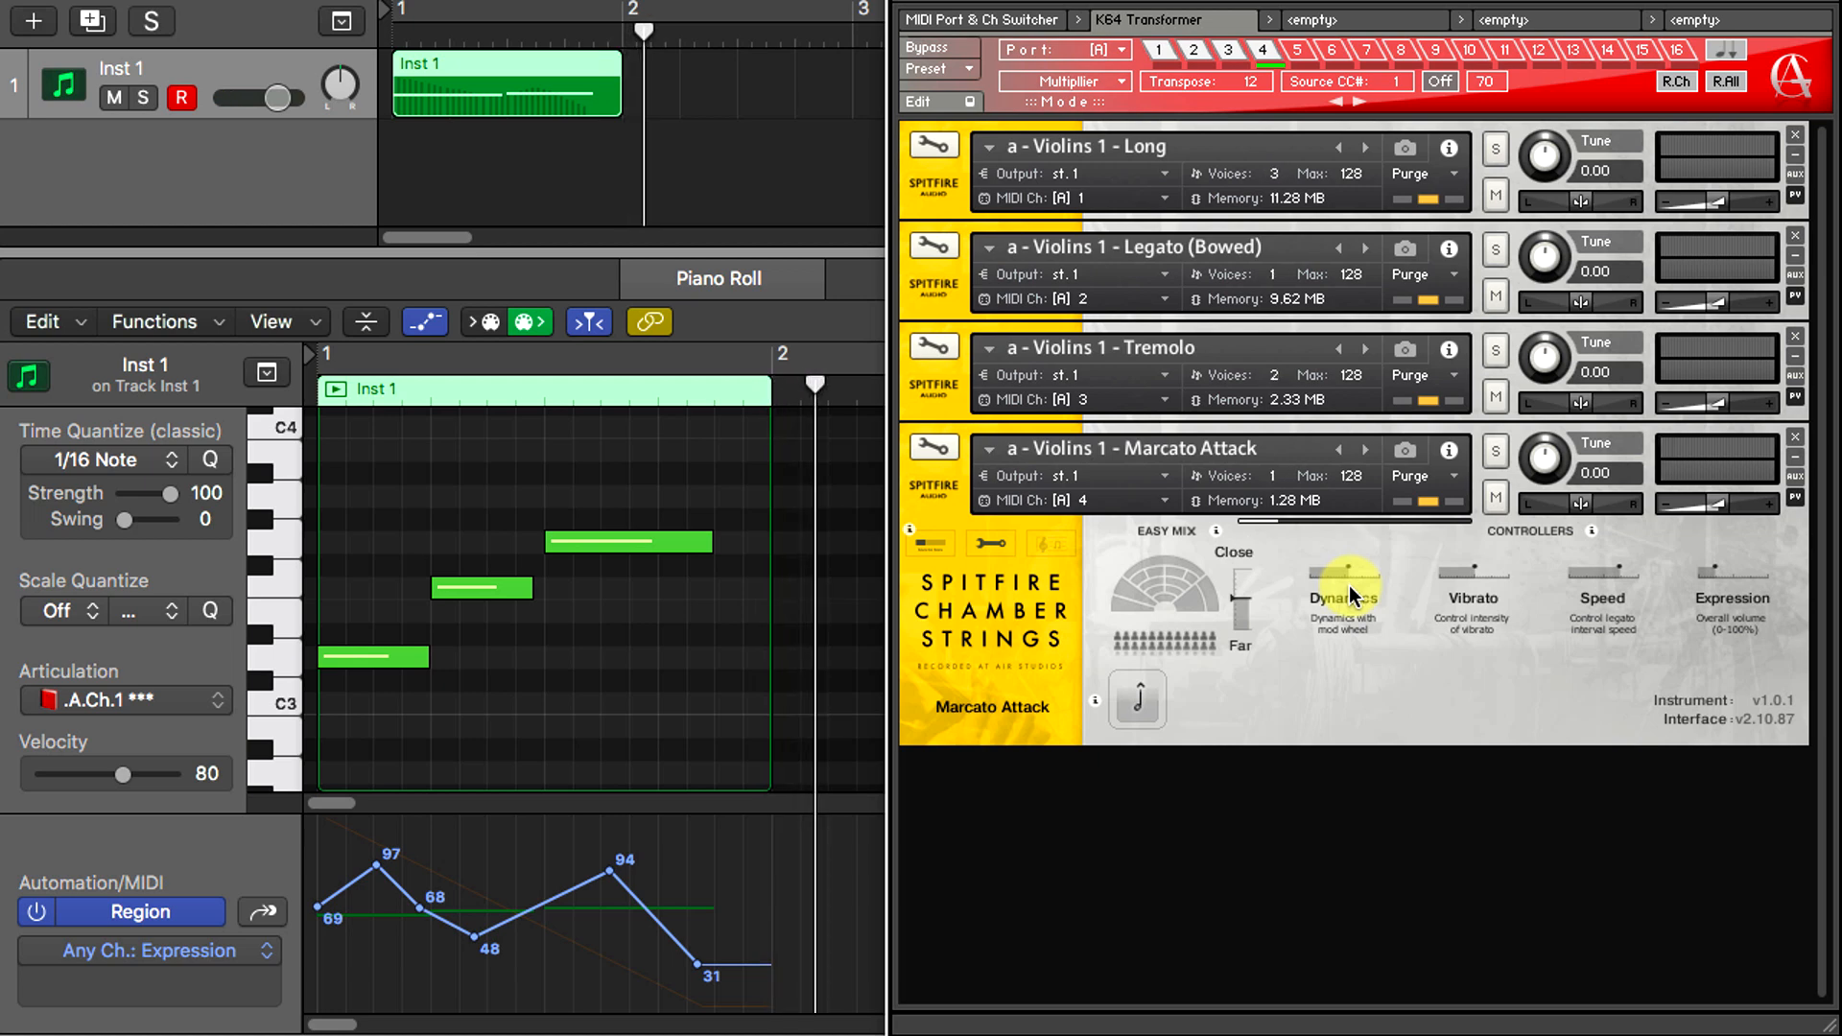
- Reset the Multiplier settings of channel 4, review channels 3 and 1, and reset all channels
{"action": "left_click", "coordinate": [1674, 82]}
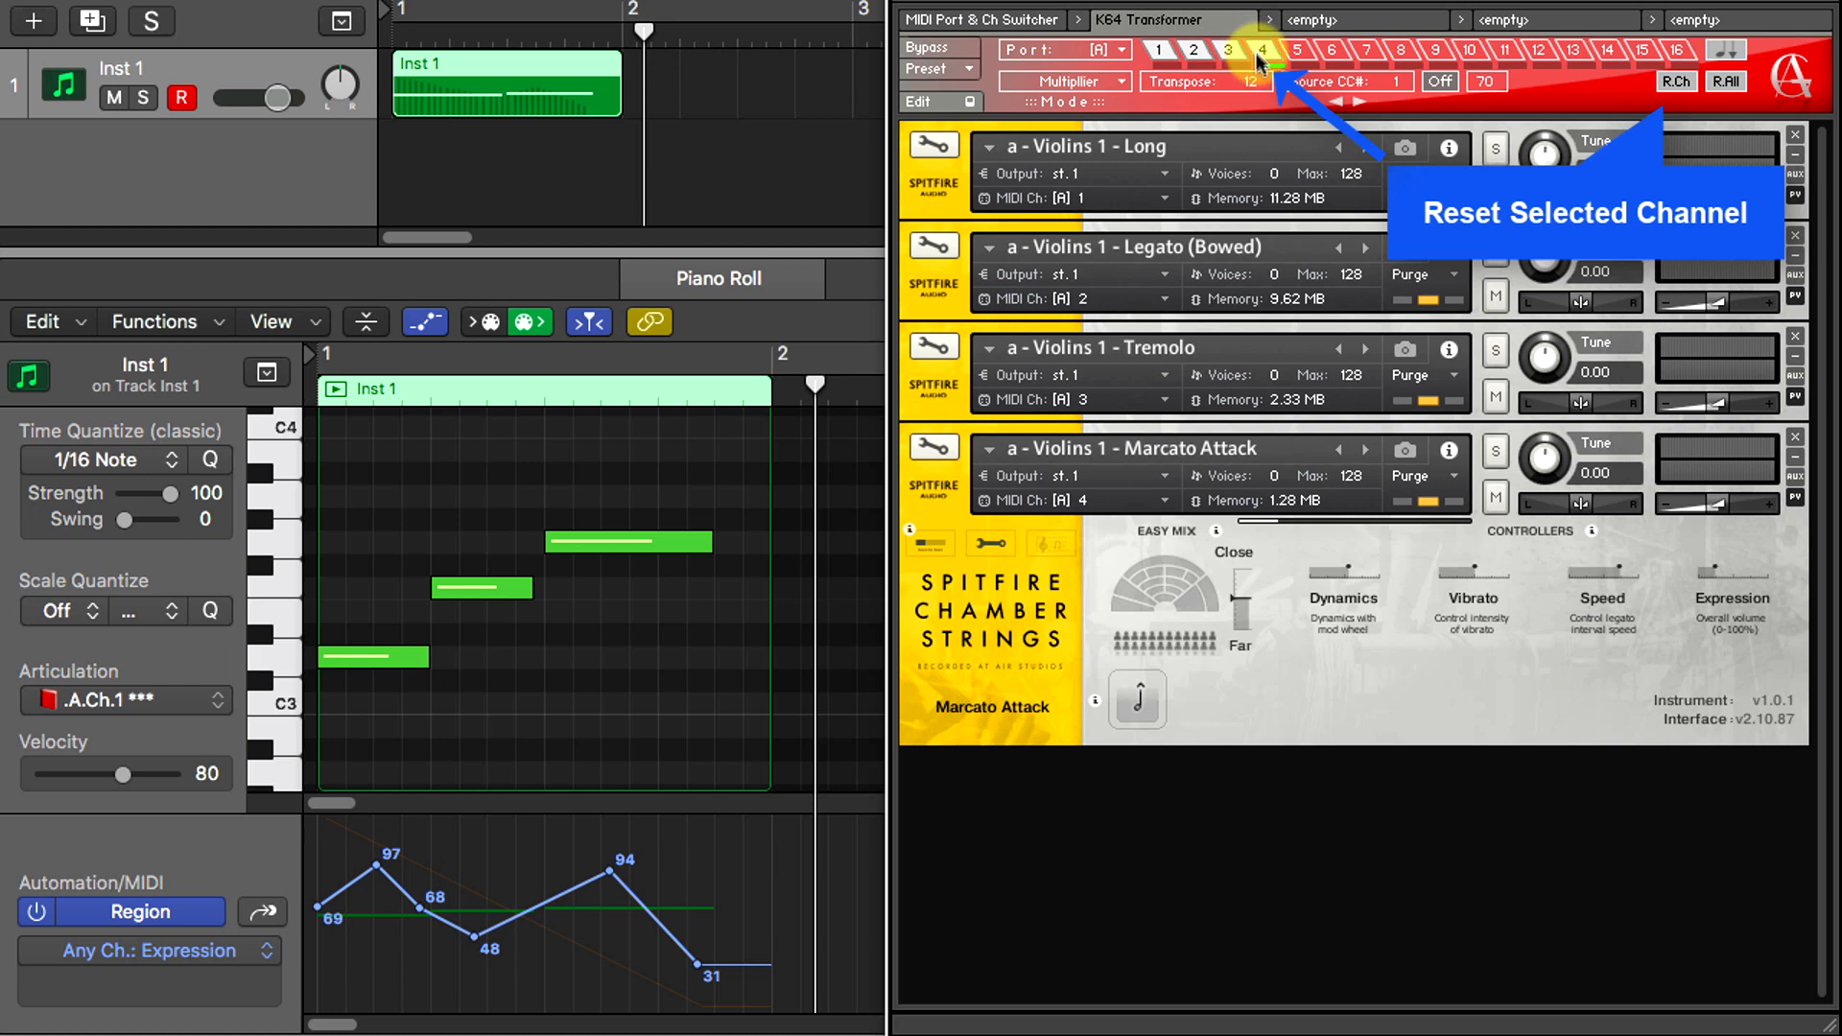
{"action": "left_click", "coordinate": [1671, 81]}
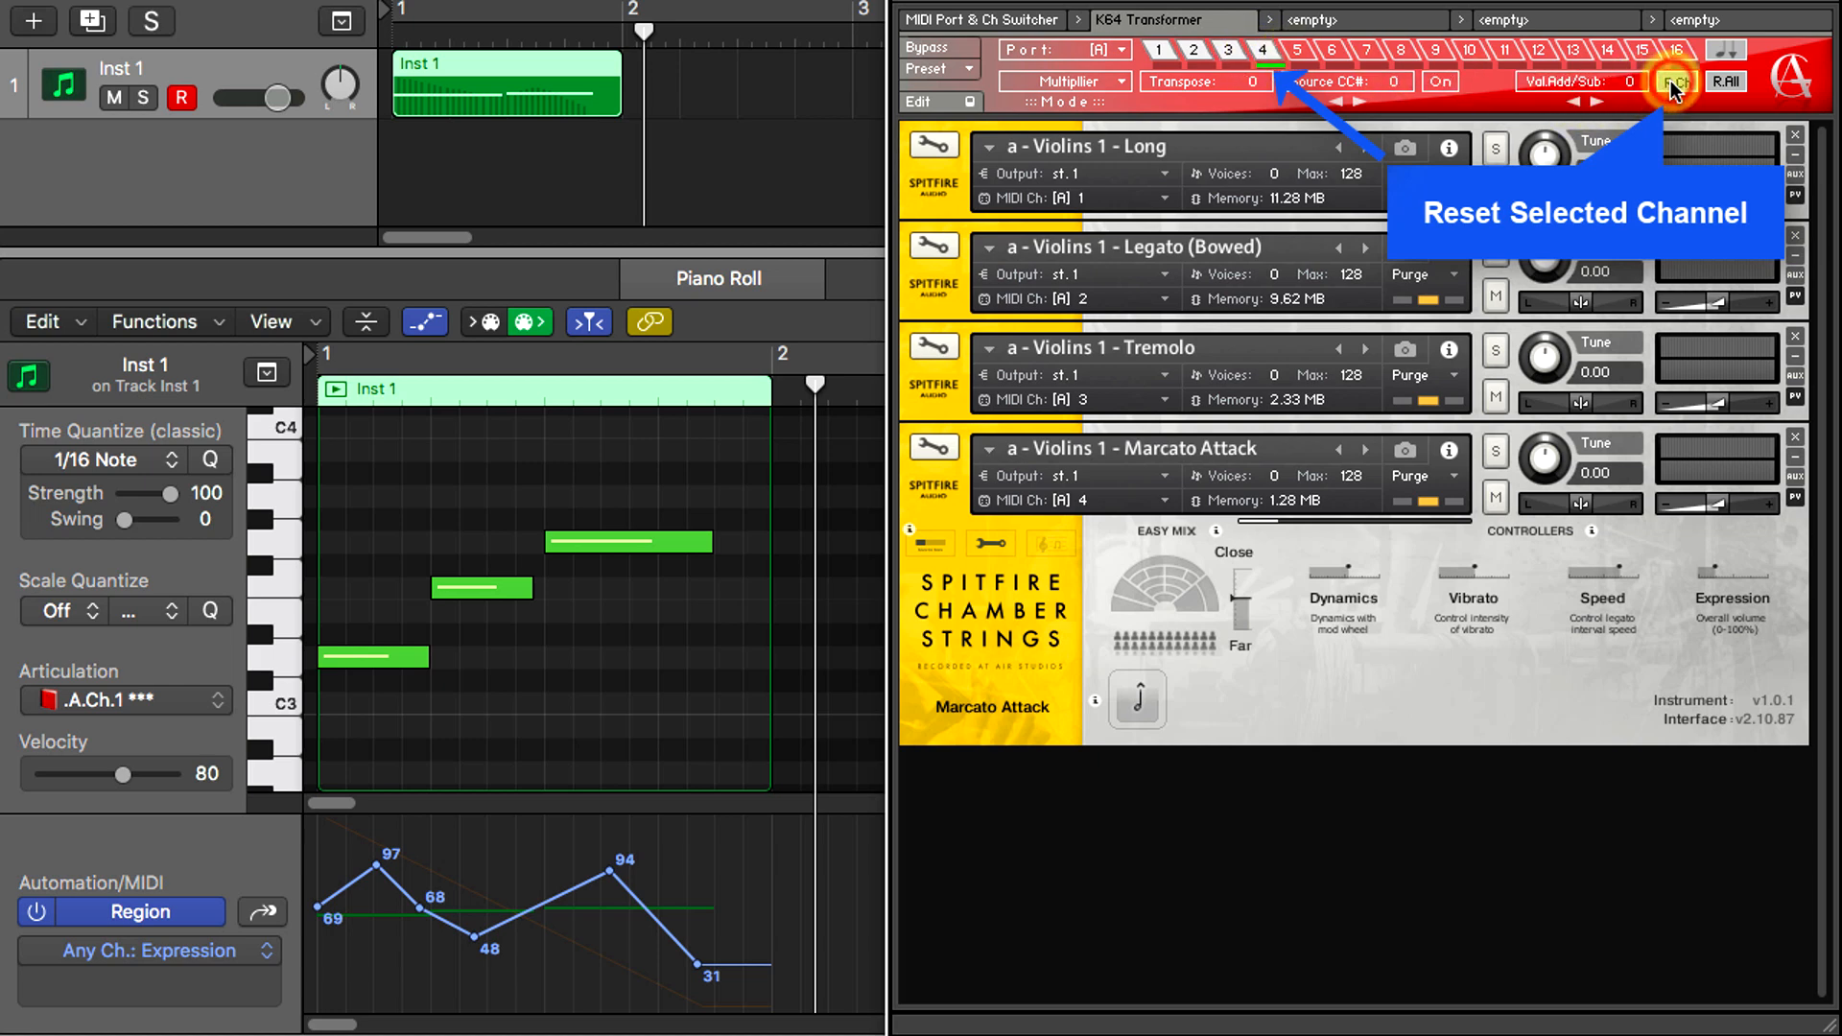
{"action": "left_click", "coordinate": [1237, 60]}
{"action": "left_click", "coordinate": [1169, 62]}
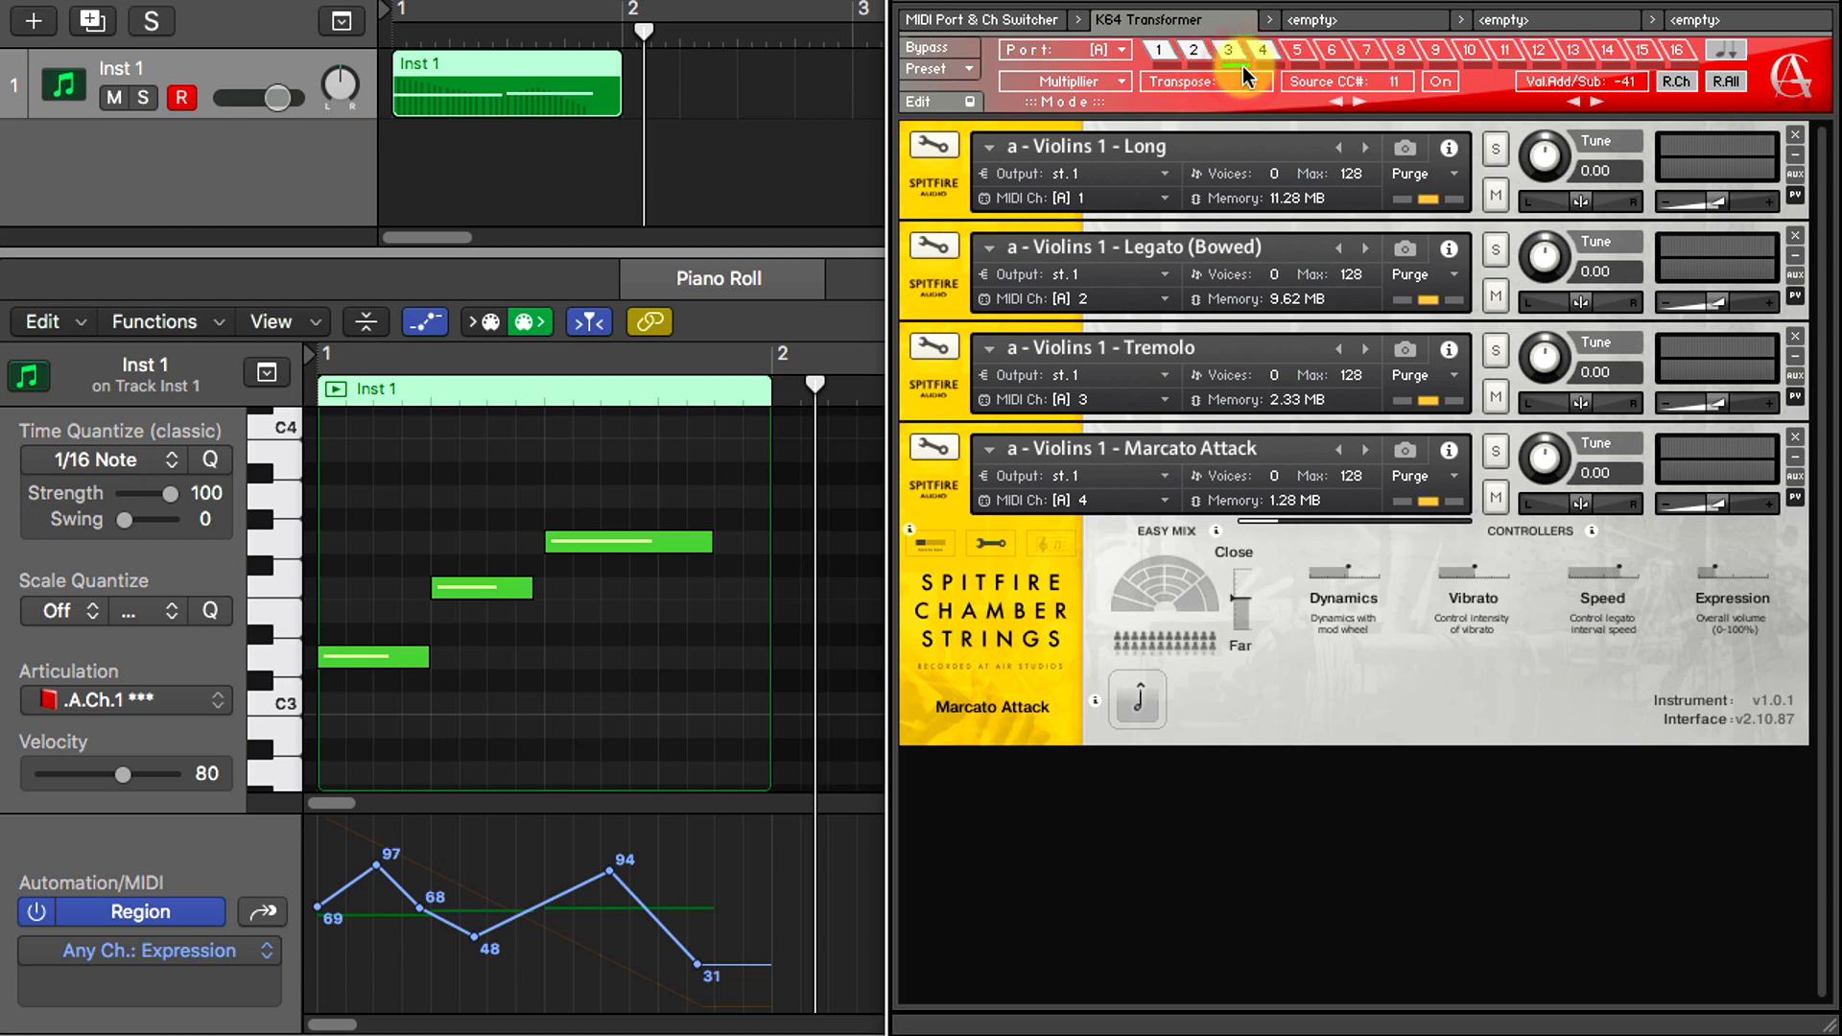
{"action": "left_click", "coordinate": [1723, 80]}
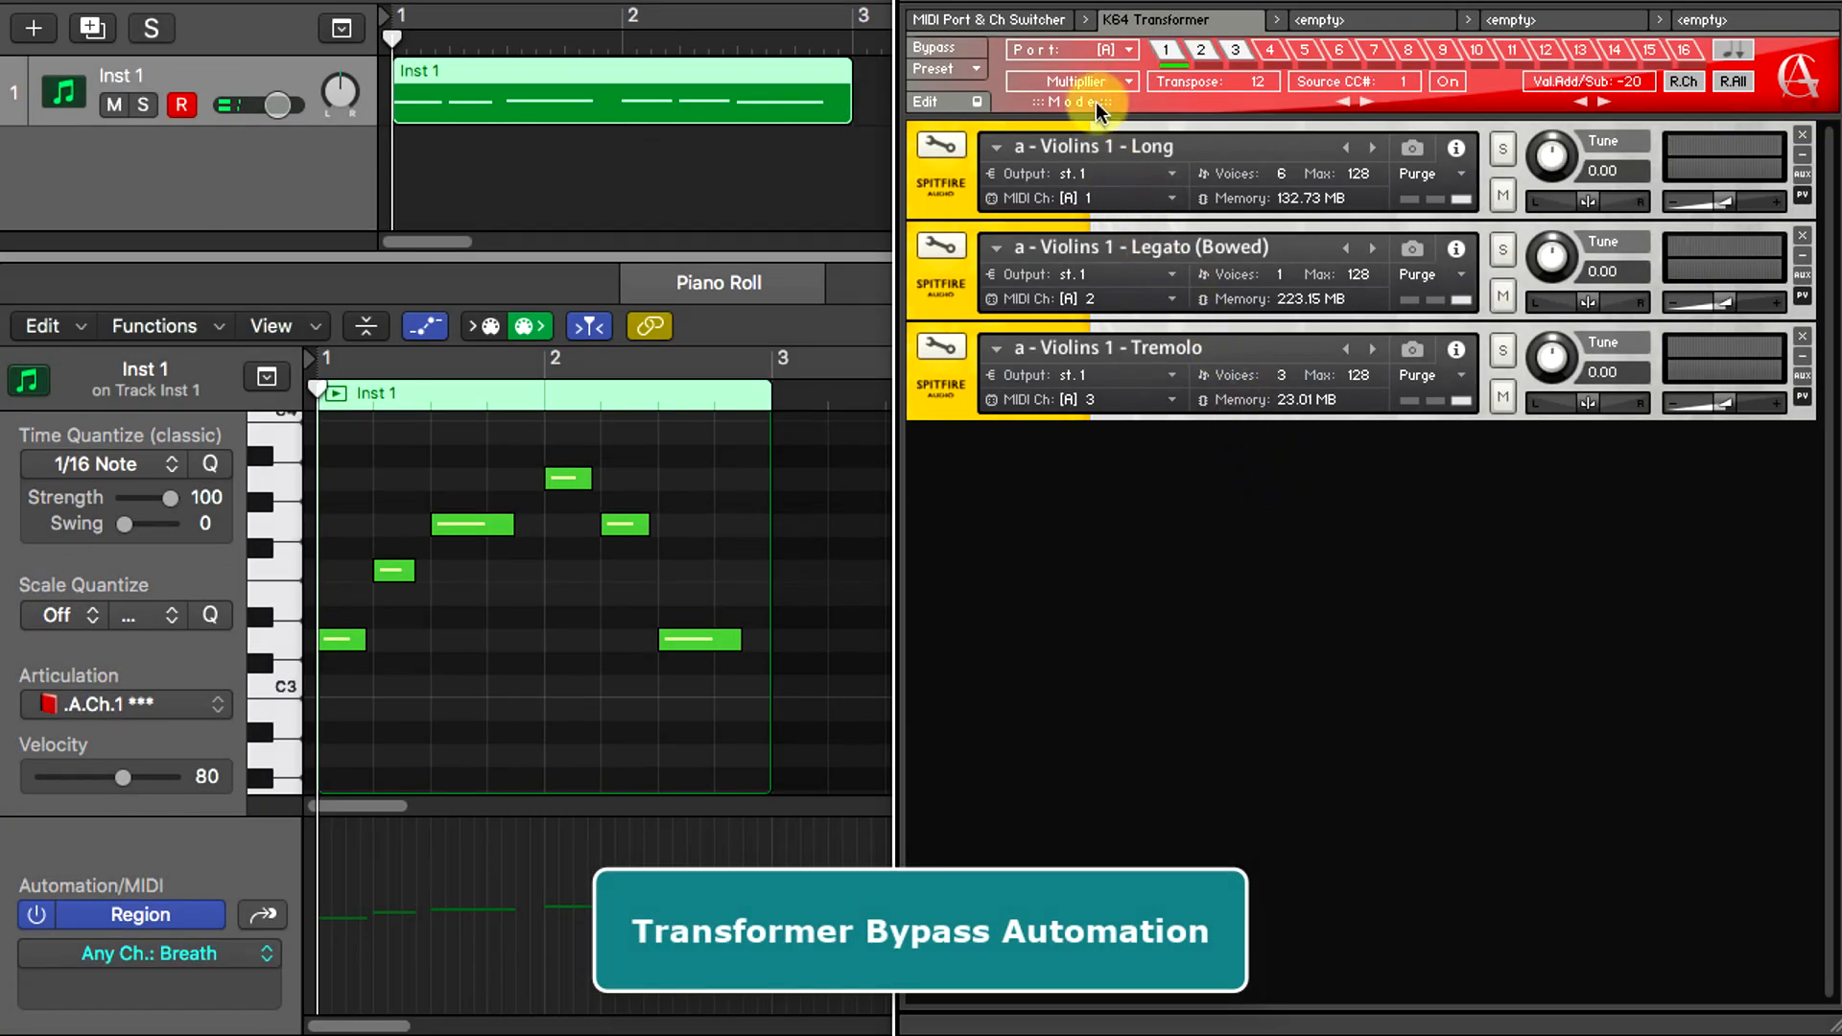
- Set the Transformer's remote CC to 2 in Thru mode and return to Multiplier mode
{"action": "left_click", "coordinate": [1092, 80]}
{"action": "left_click", "coordinate": [1086, 107]}
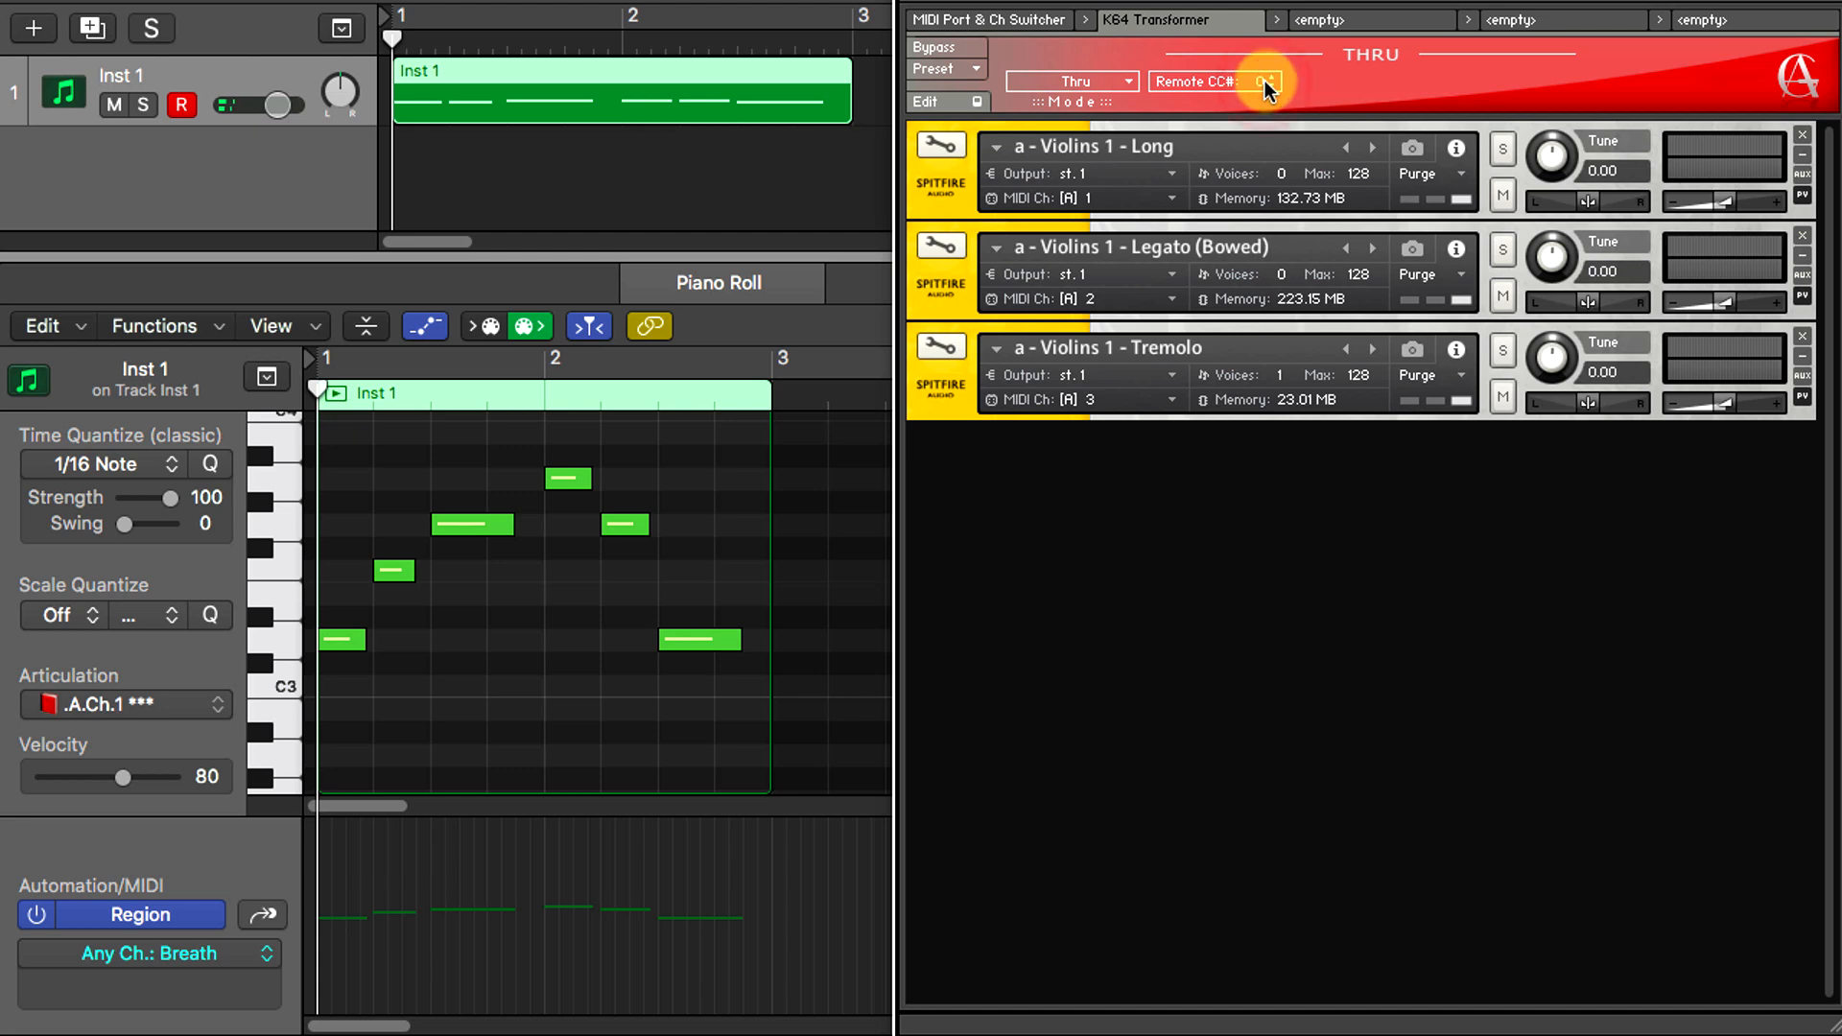
{"action": "left_click_drag", "start_coordinate": [1268, 78], "coordinate": [1268, 73]}
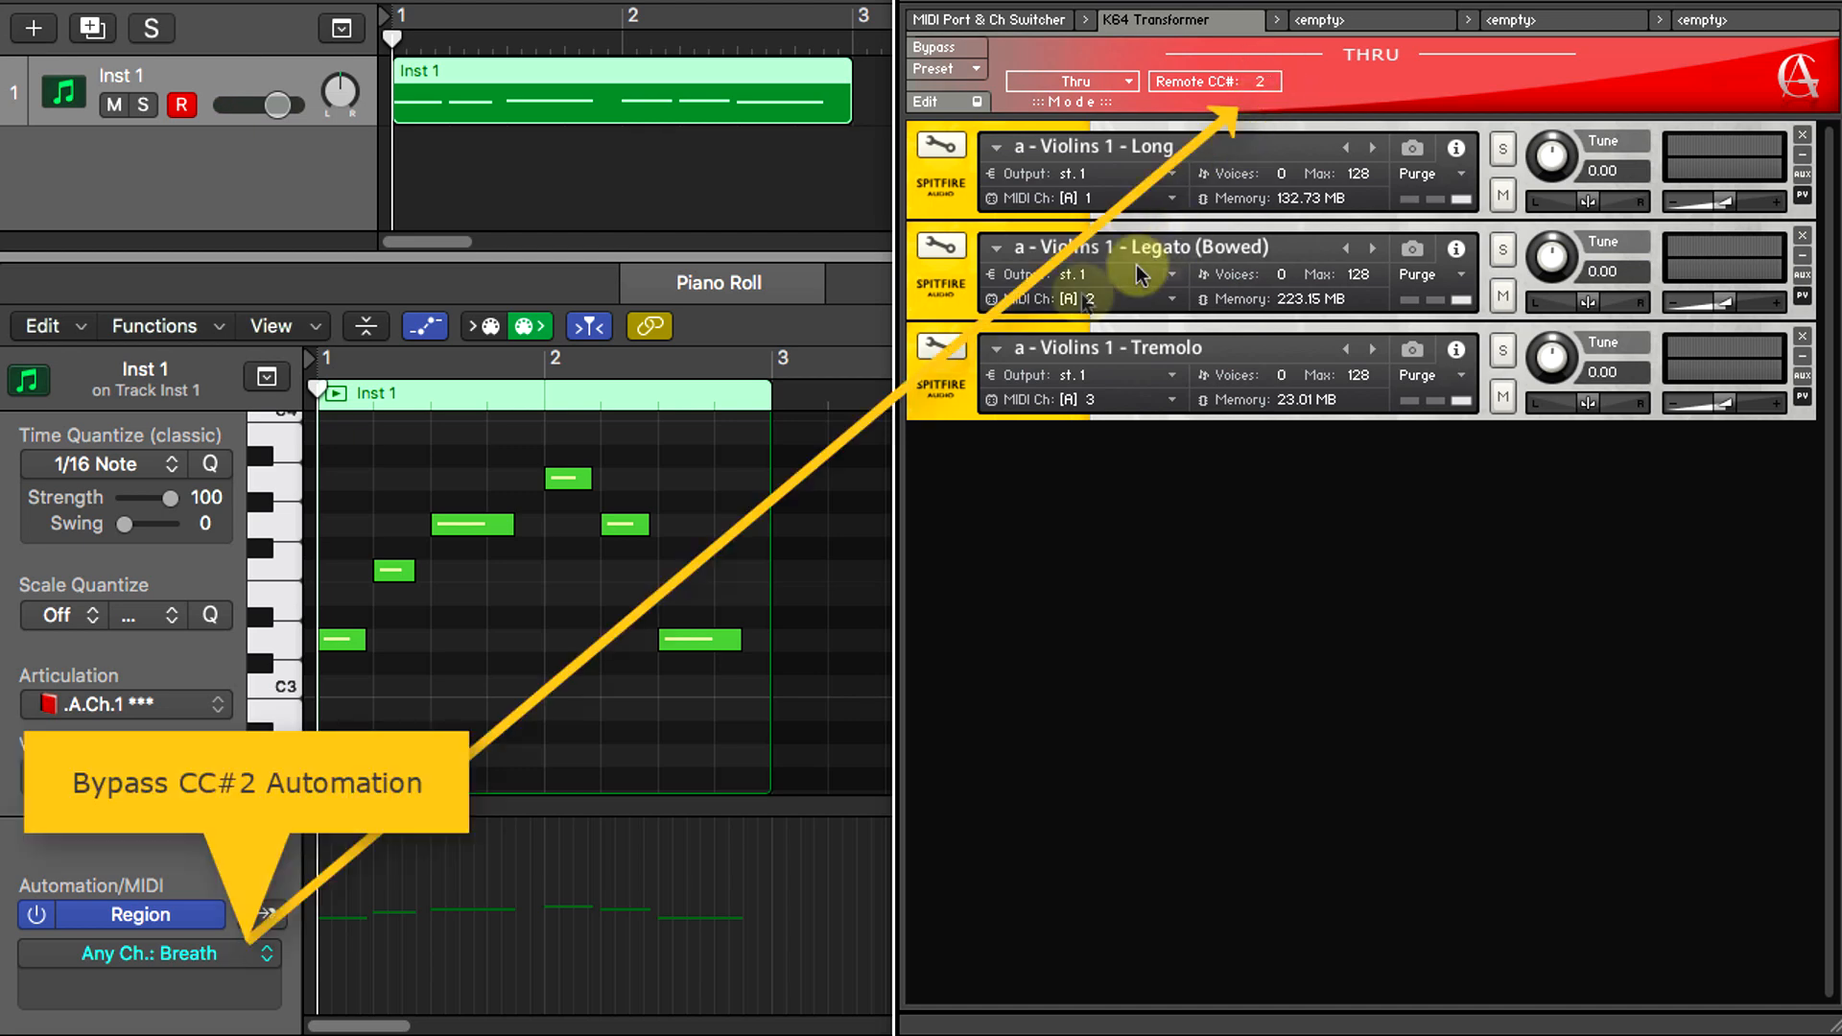
{"action": "left_click", "coordinate": [1051, 83]}
{"action": "left_click", "coordinate": [1052, 181]}
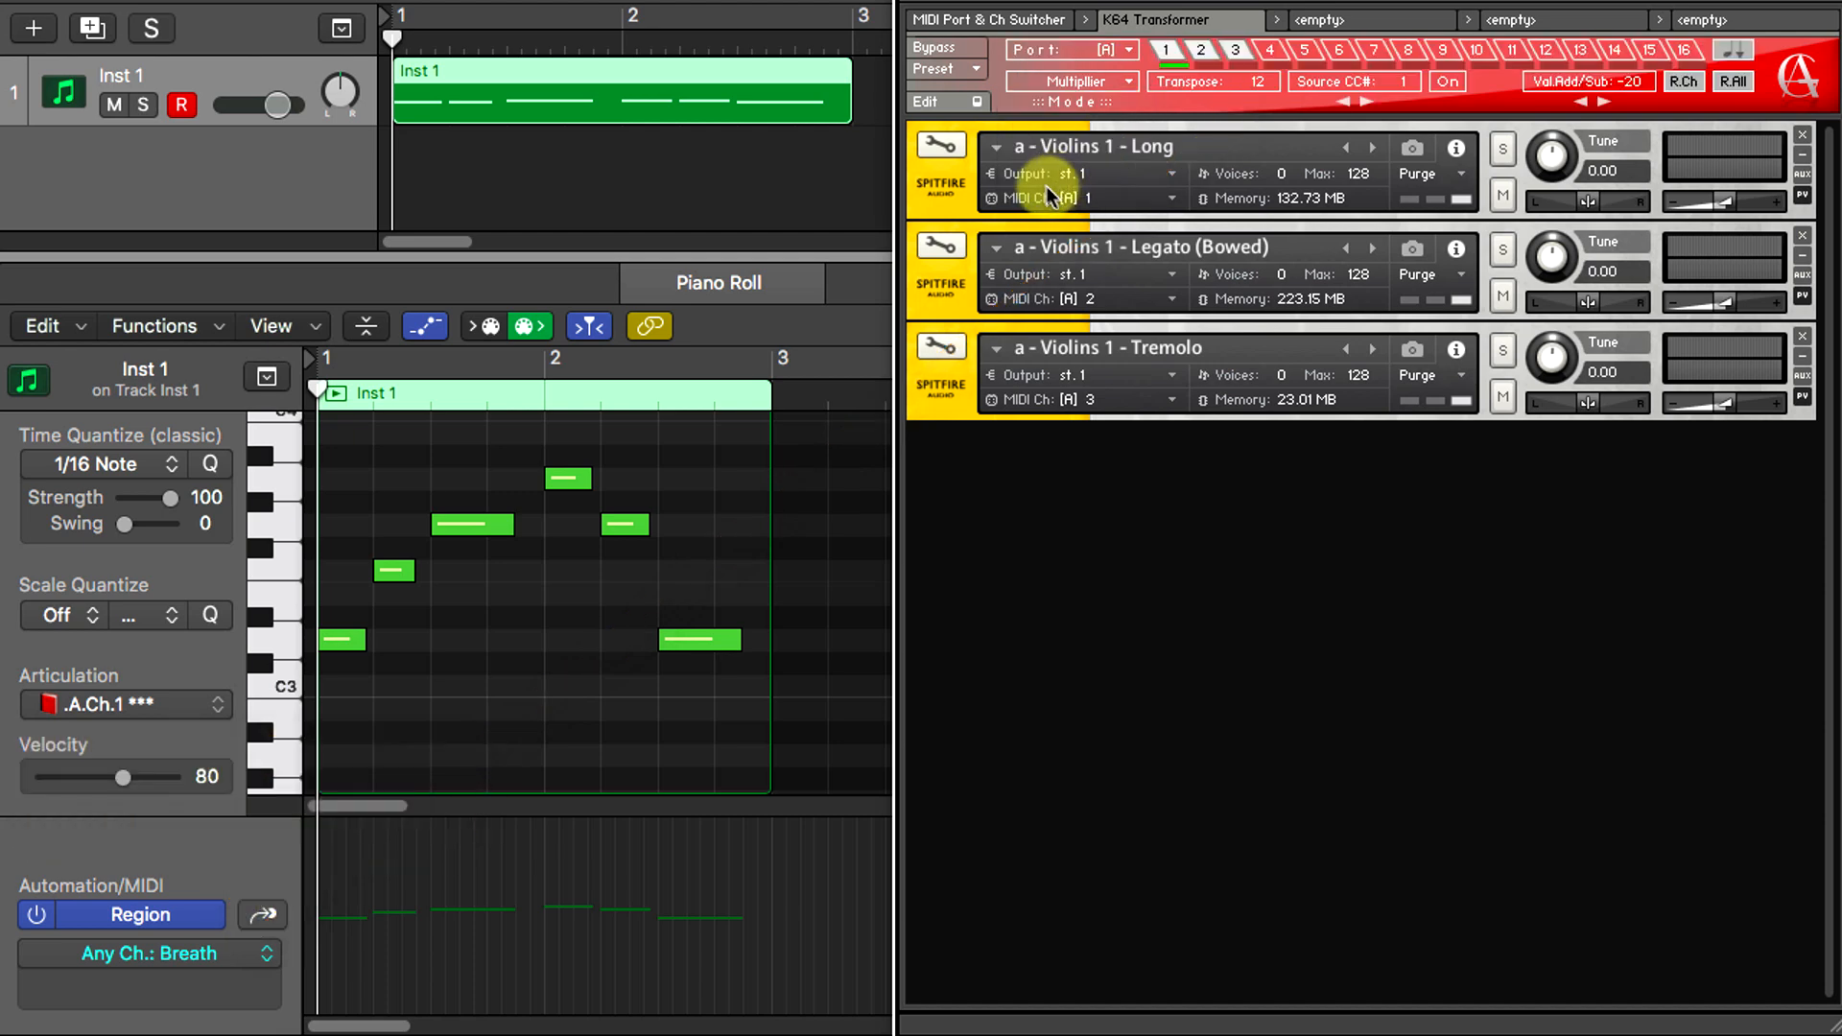
- Draw Breath automation in the region at 127 from the start, dropping to 0 just before bar 2
{"action": "left_click", "coordinate": [337, 876]}
{"action": "left_click", "coordinate": [324, 836]}
{"action": "left_click_drag", "start_coordinate": [320, 836], "coordinate": [322, 822]}
{"action": "left_click", "coordinate": [522, 824]}
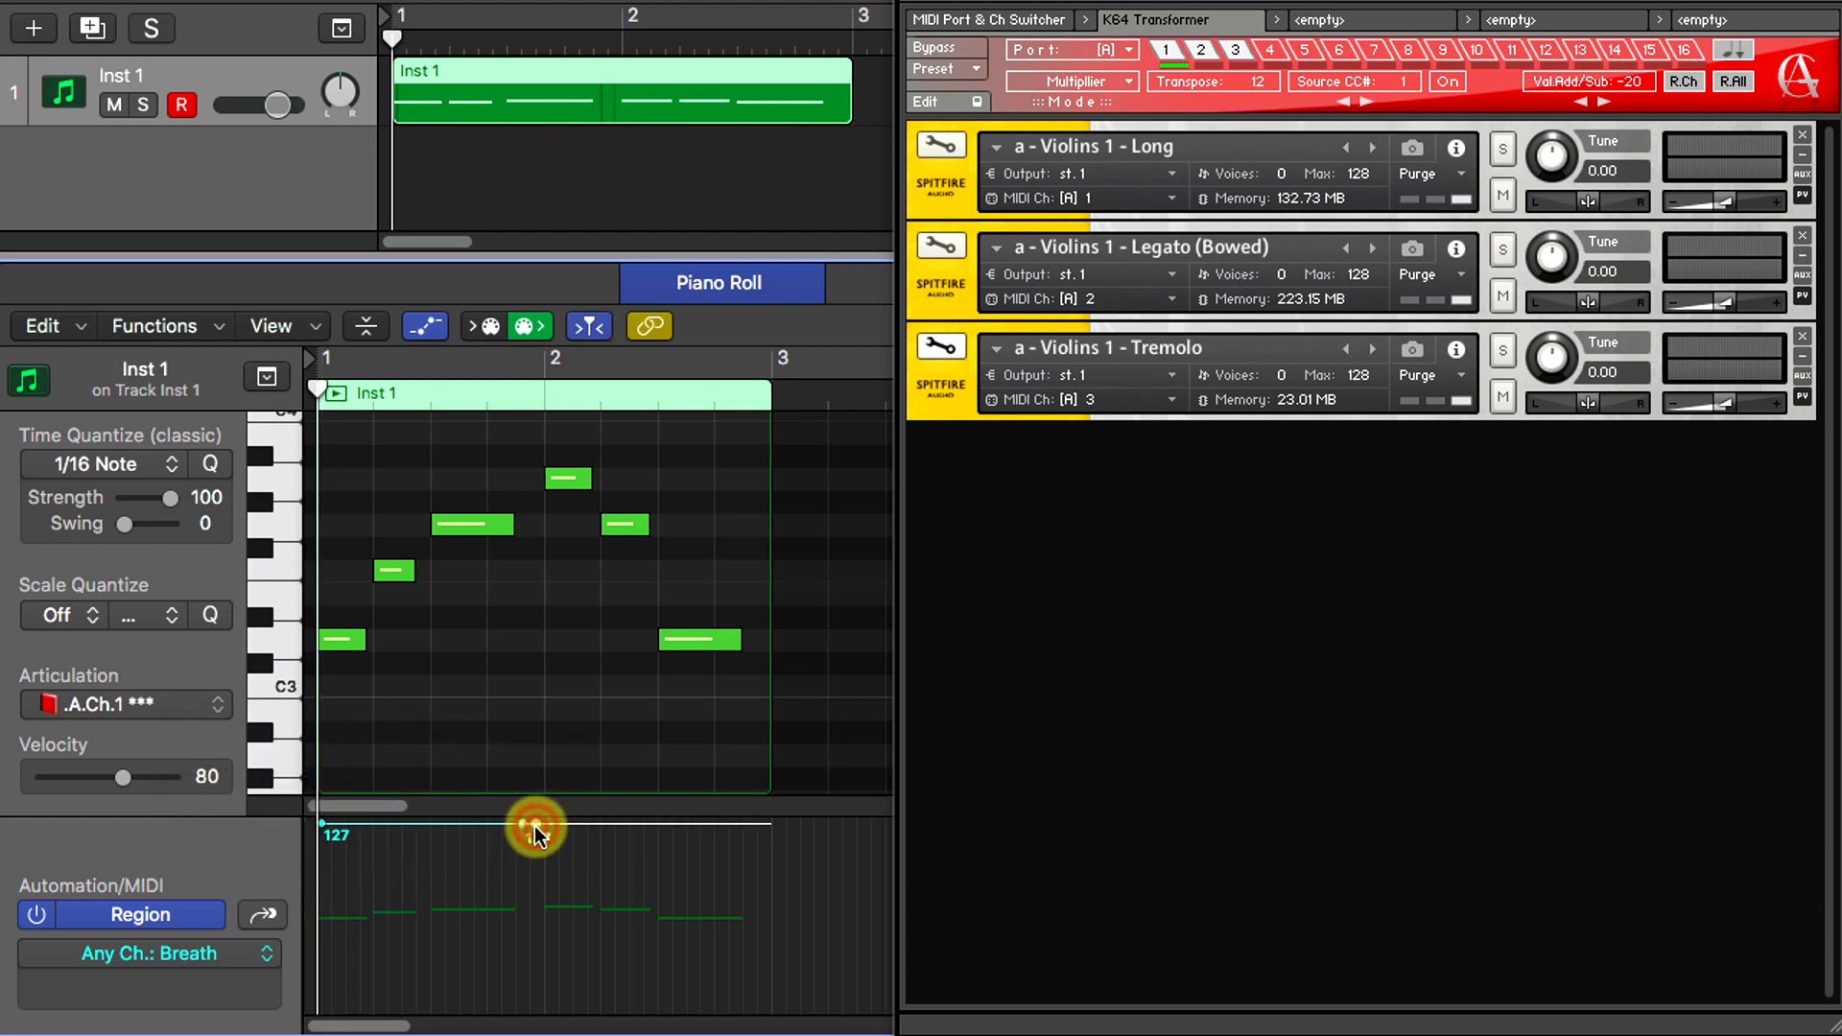
{"action": "left_click_drag", "start_coordinate": [537, 825], "coordinate": [522, 1002]}
- Audition the region across the Breath automation to compare the Transformer switched on and off
{"action": "key", "text": "space"}
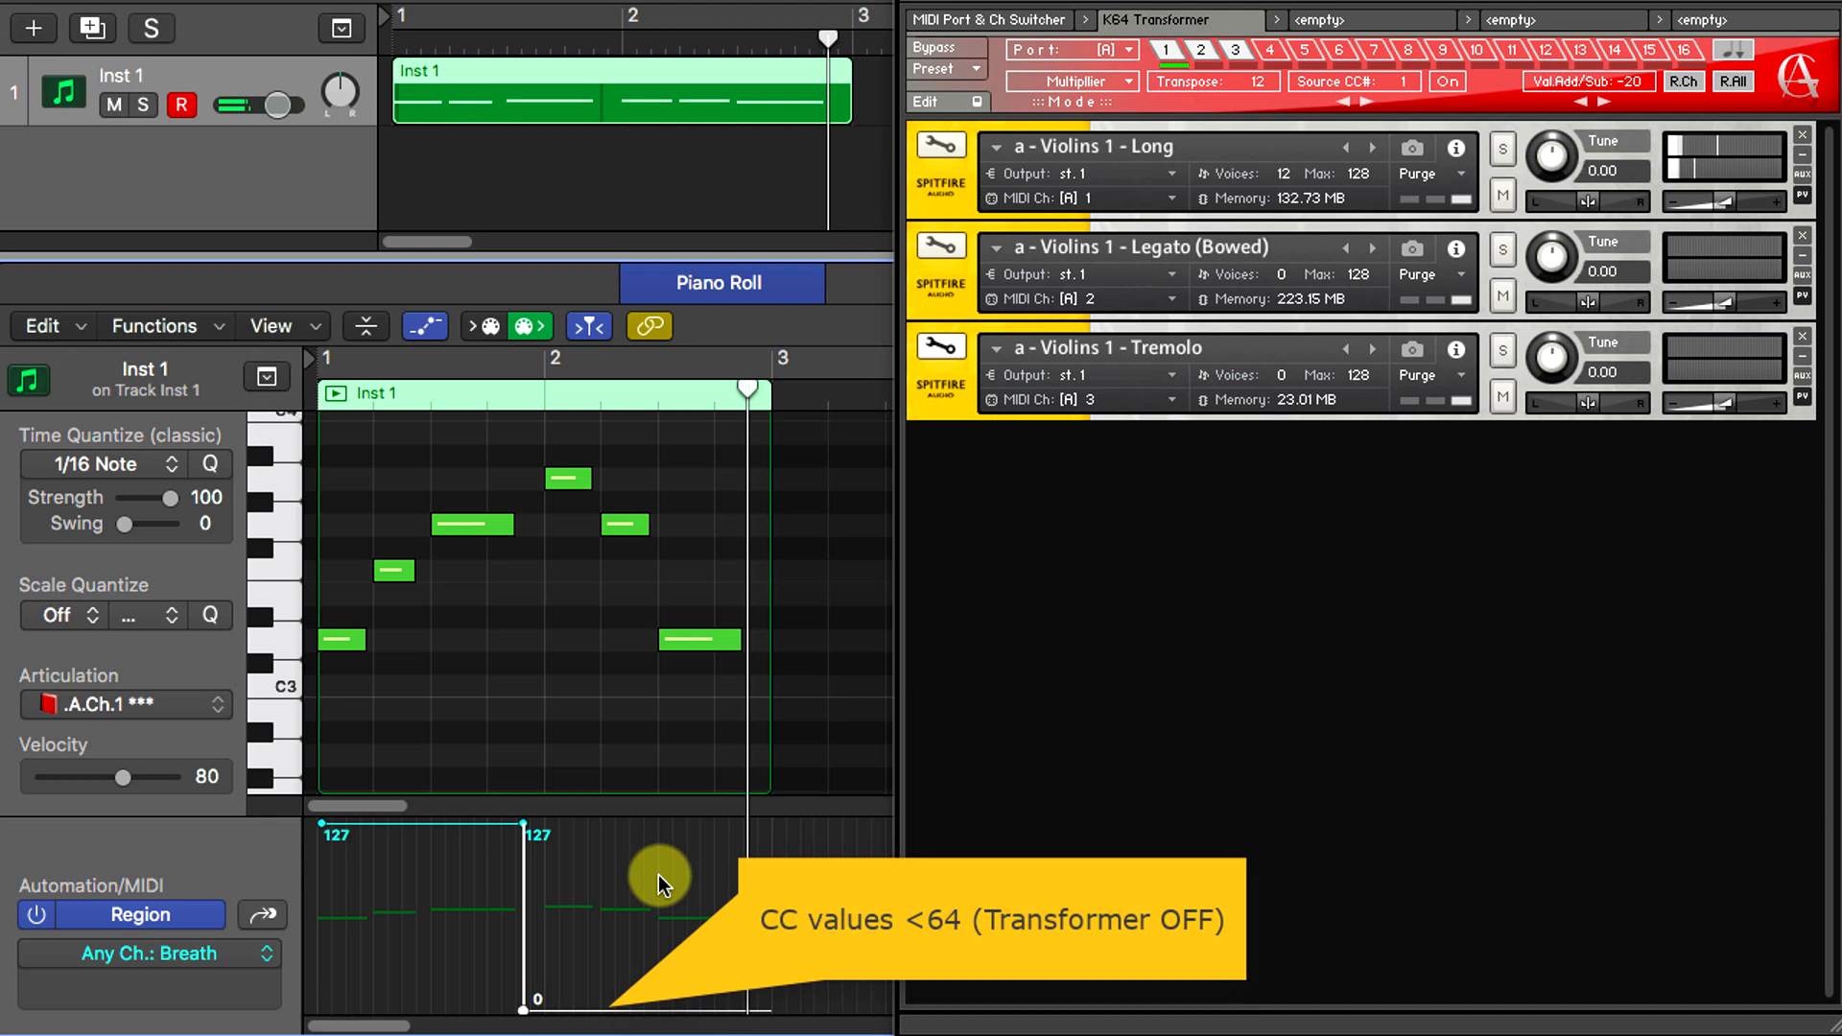
{"action": "left_click", "coordinate": [424, 395]}
{"action": "key", "text": "space"}
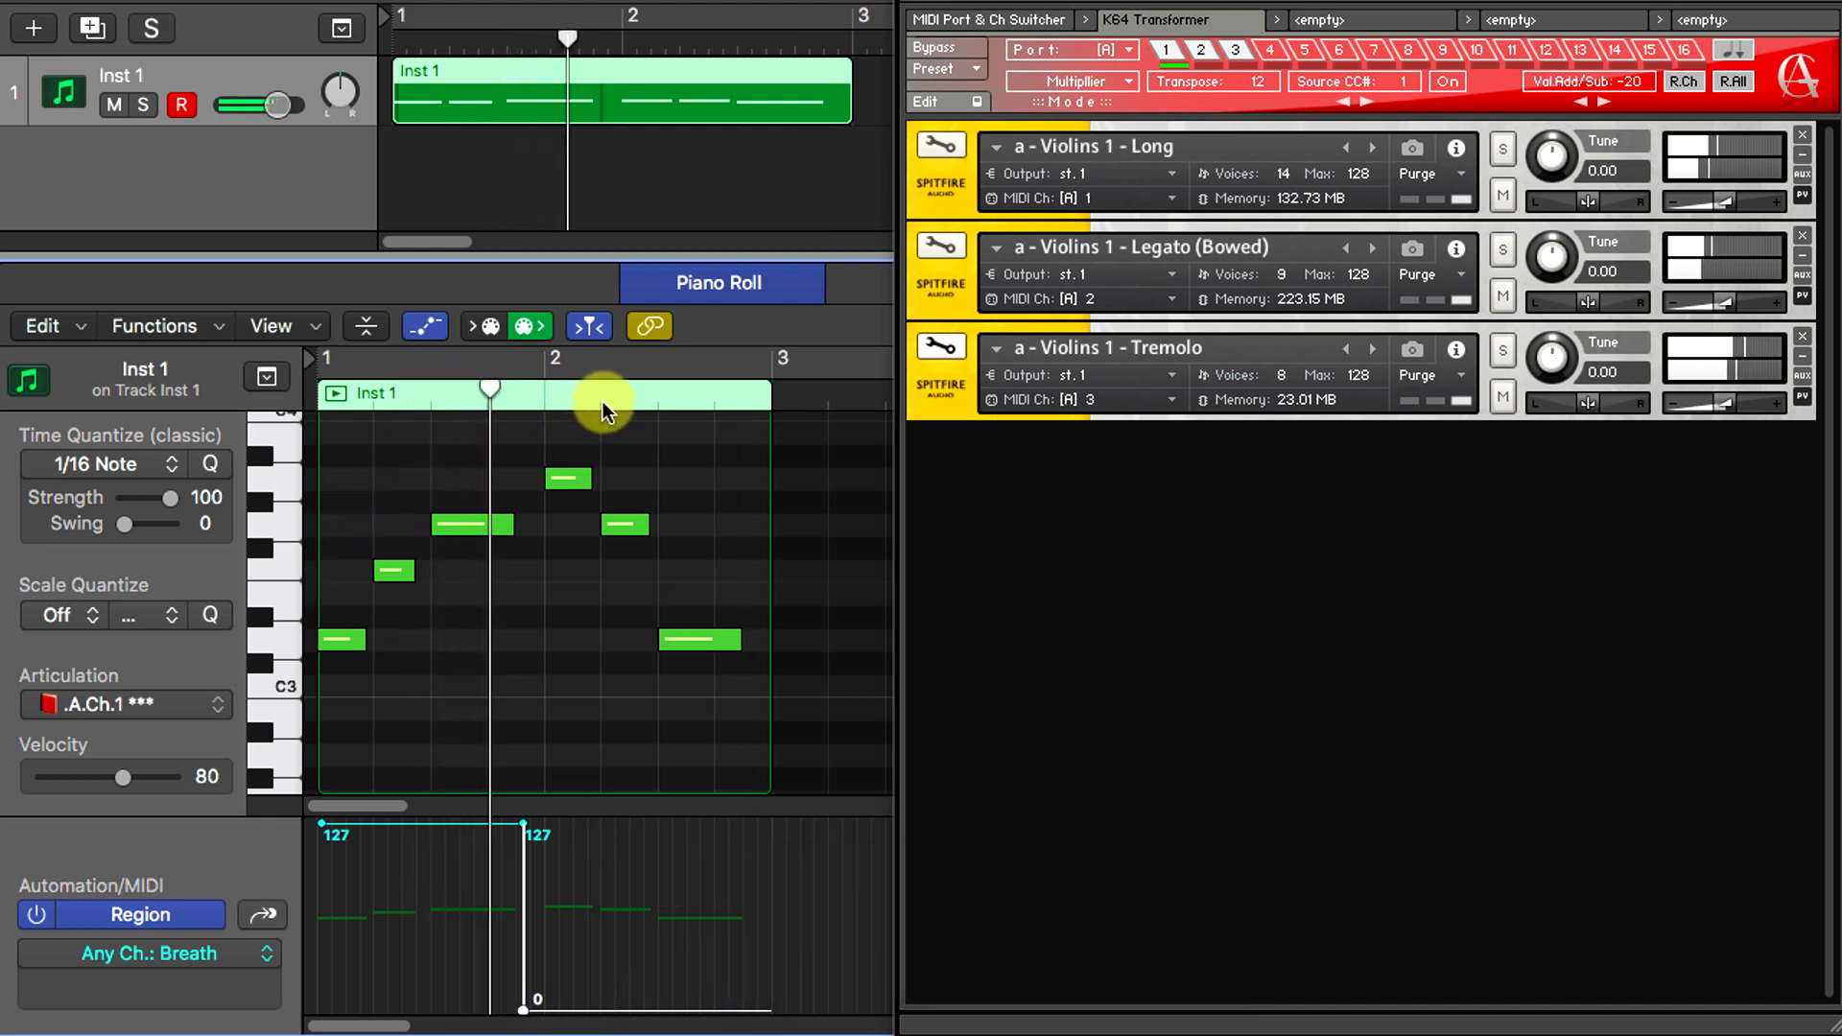
{"action": "left_click", "coordinate": [602, 401]}
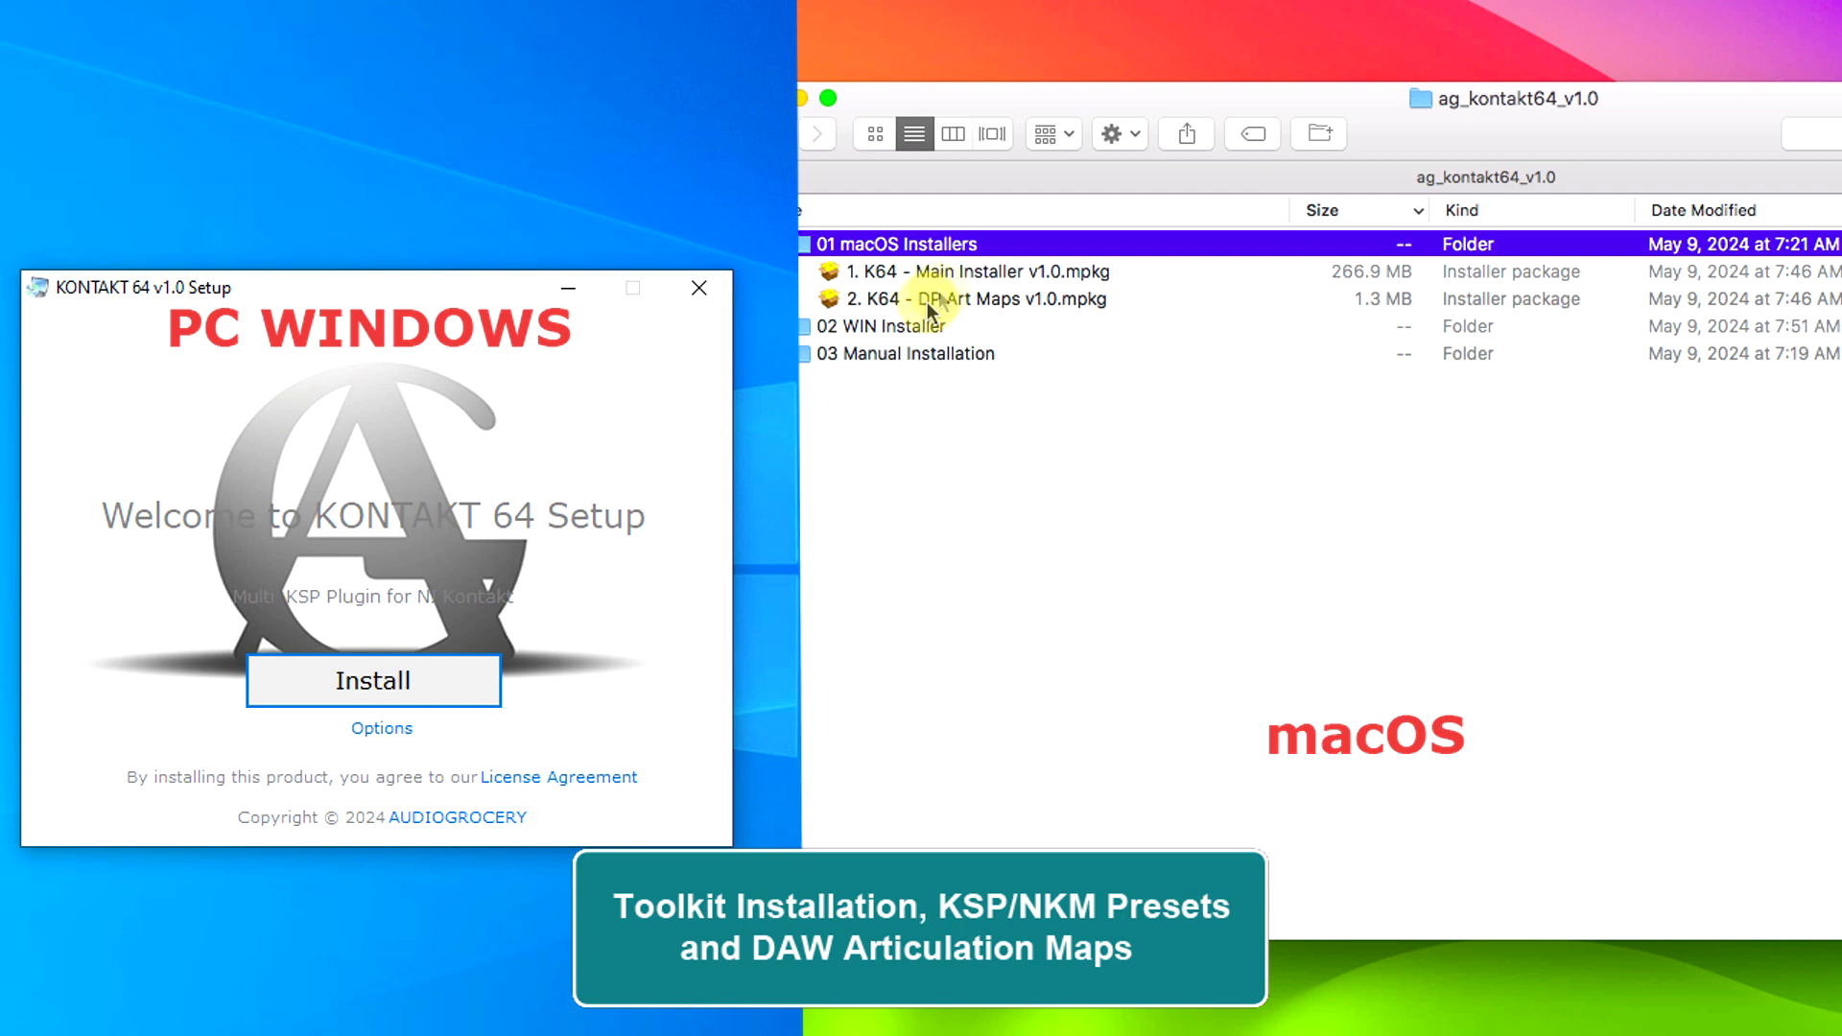
- Launch the K64 Main Installer v1.0 package on macOS and agree to its license terms
{"action": "double_click", "coordinate": [959, 273]}
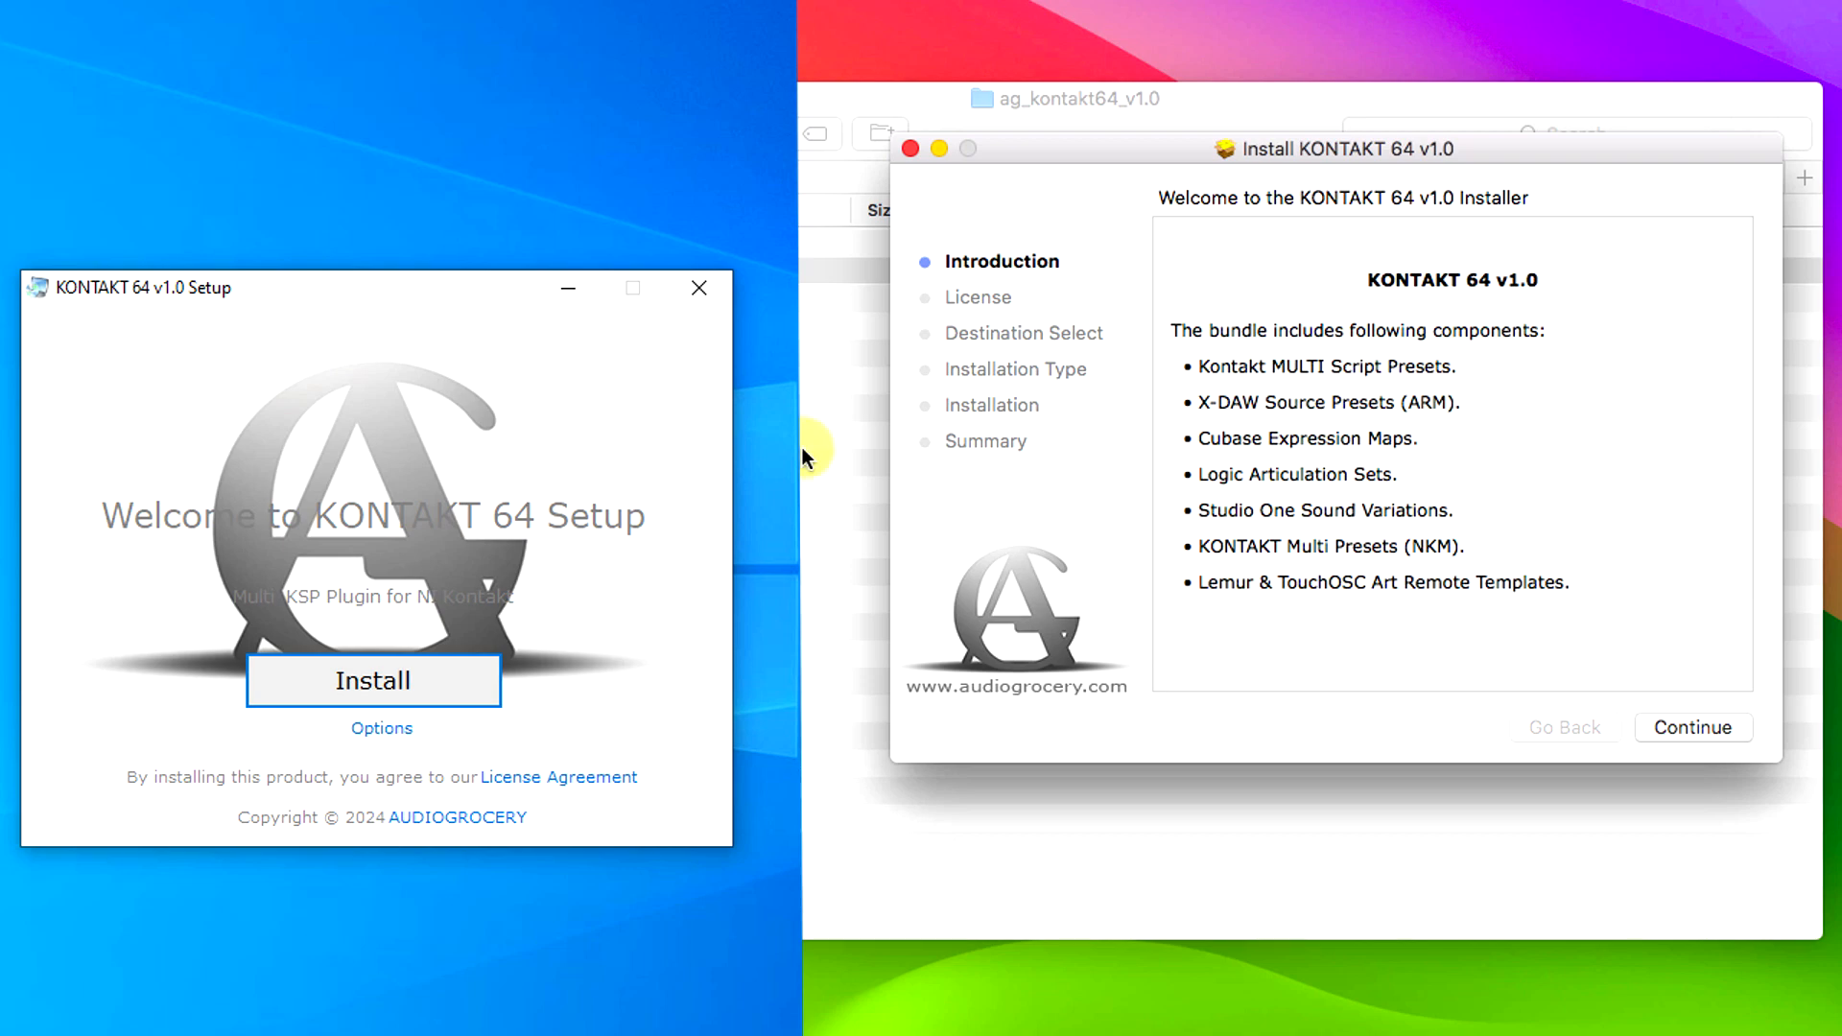
{"action": "left_click", "coordinate": [1712, 732]}
{"action": "left_click", "coordinate": [1712, 733]}
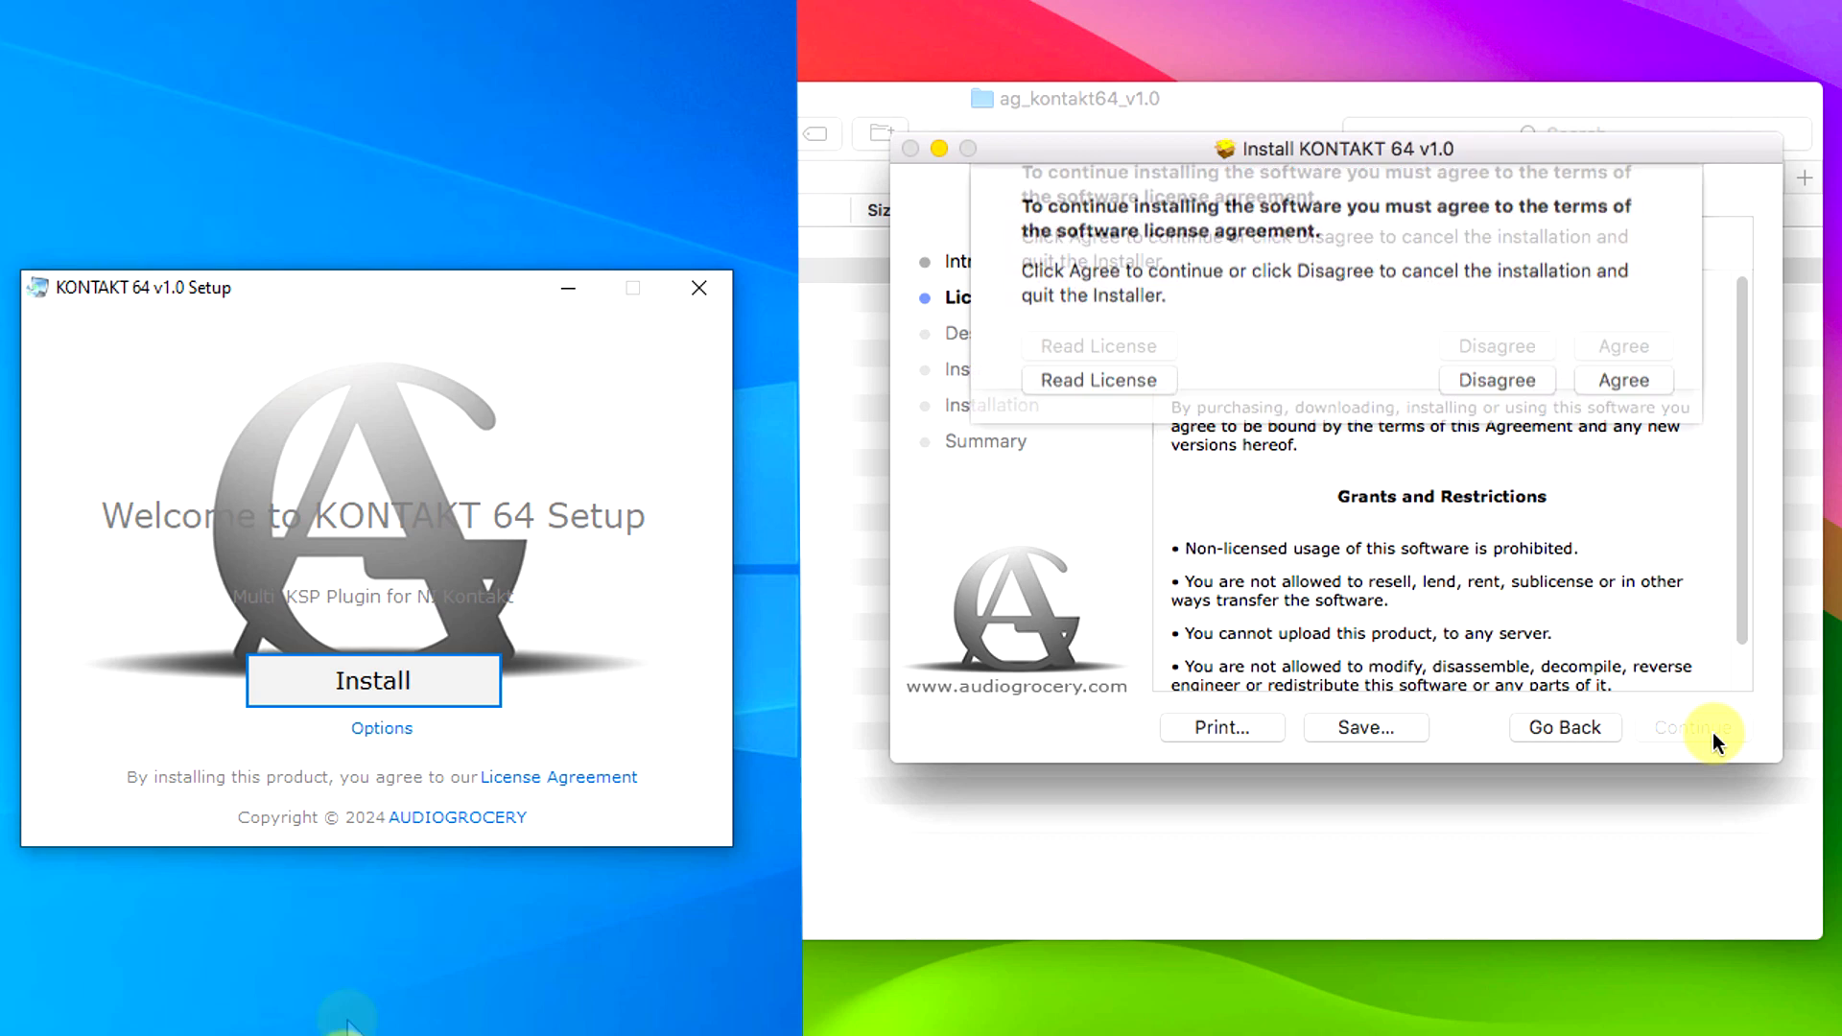
{"action": "left_click", "coordinate": [1628, 381]}
- Exclude the Cubase Expression Maps and Studio One Sound Variations in the Windows installer's options
{"action": "left_click", "coordinate": [361, 730]}
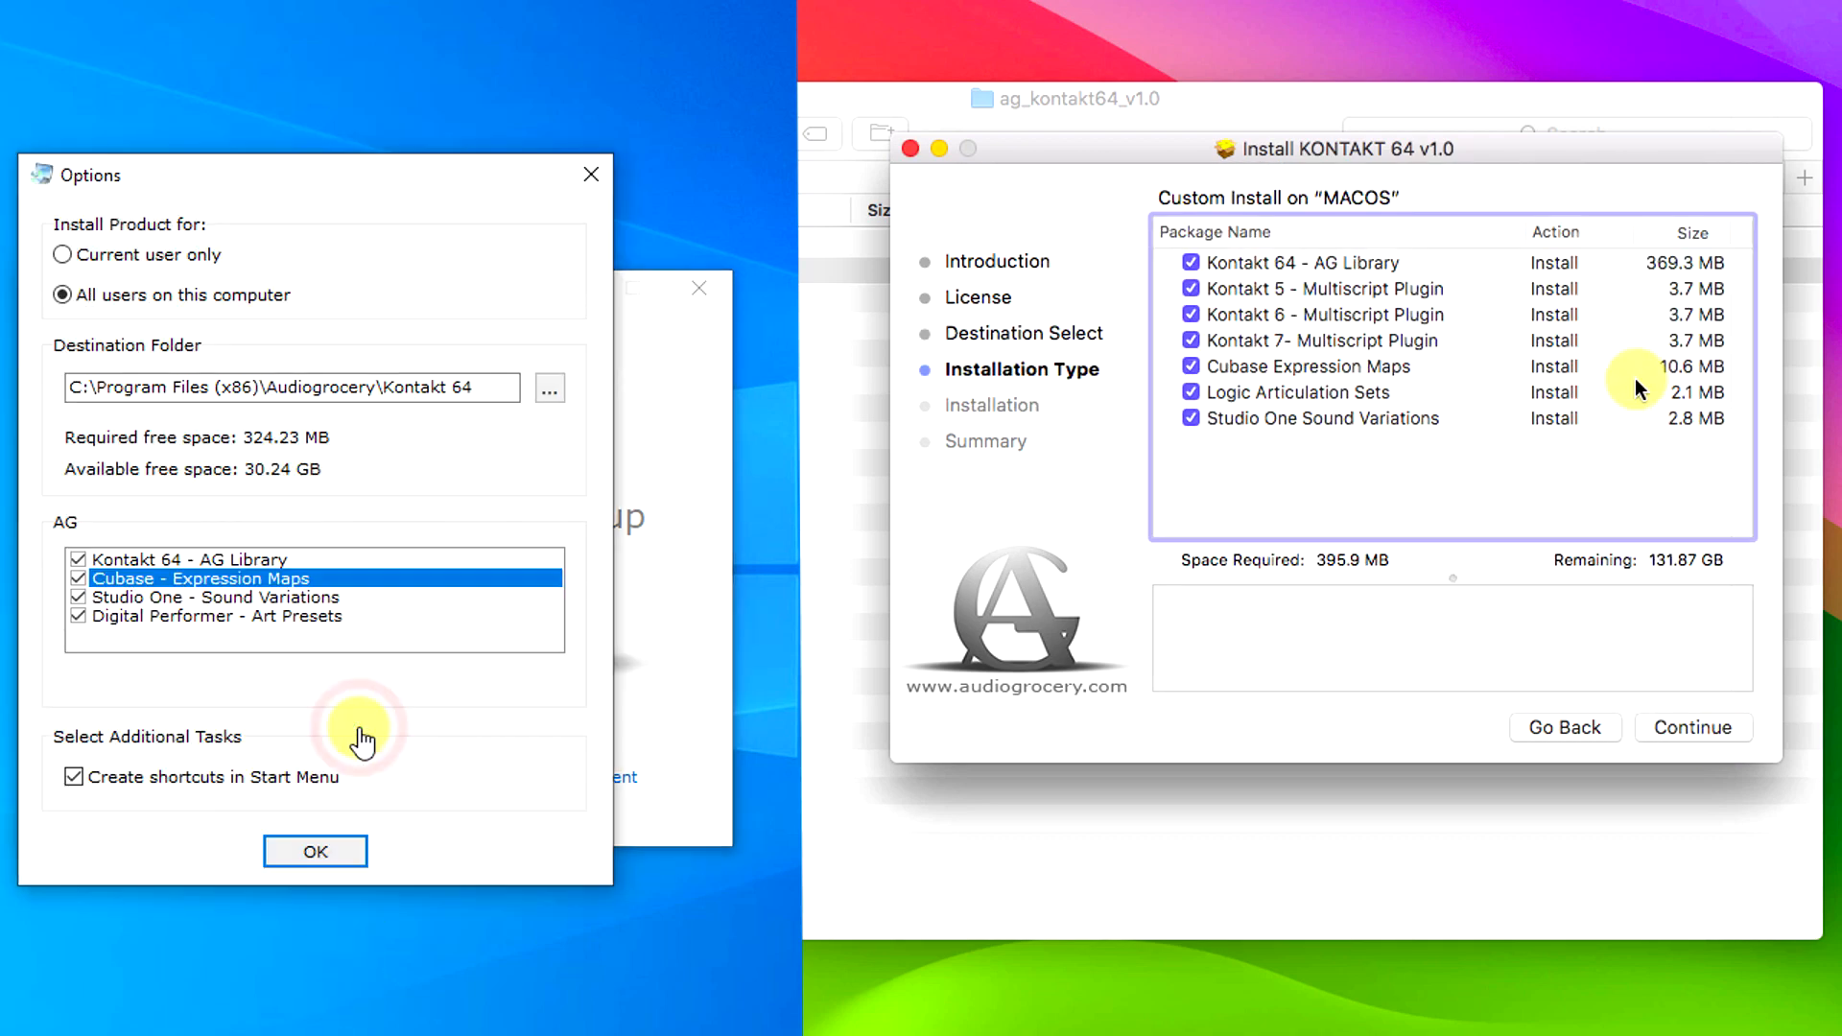
{"action": "left_click", "coordinate": [1233, 263]}
{"action": "left_click", "coordinate": [78, 579]}
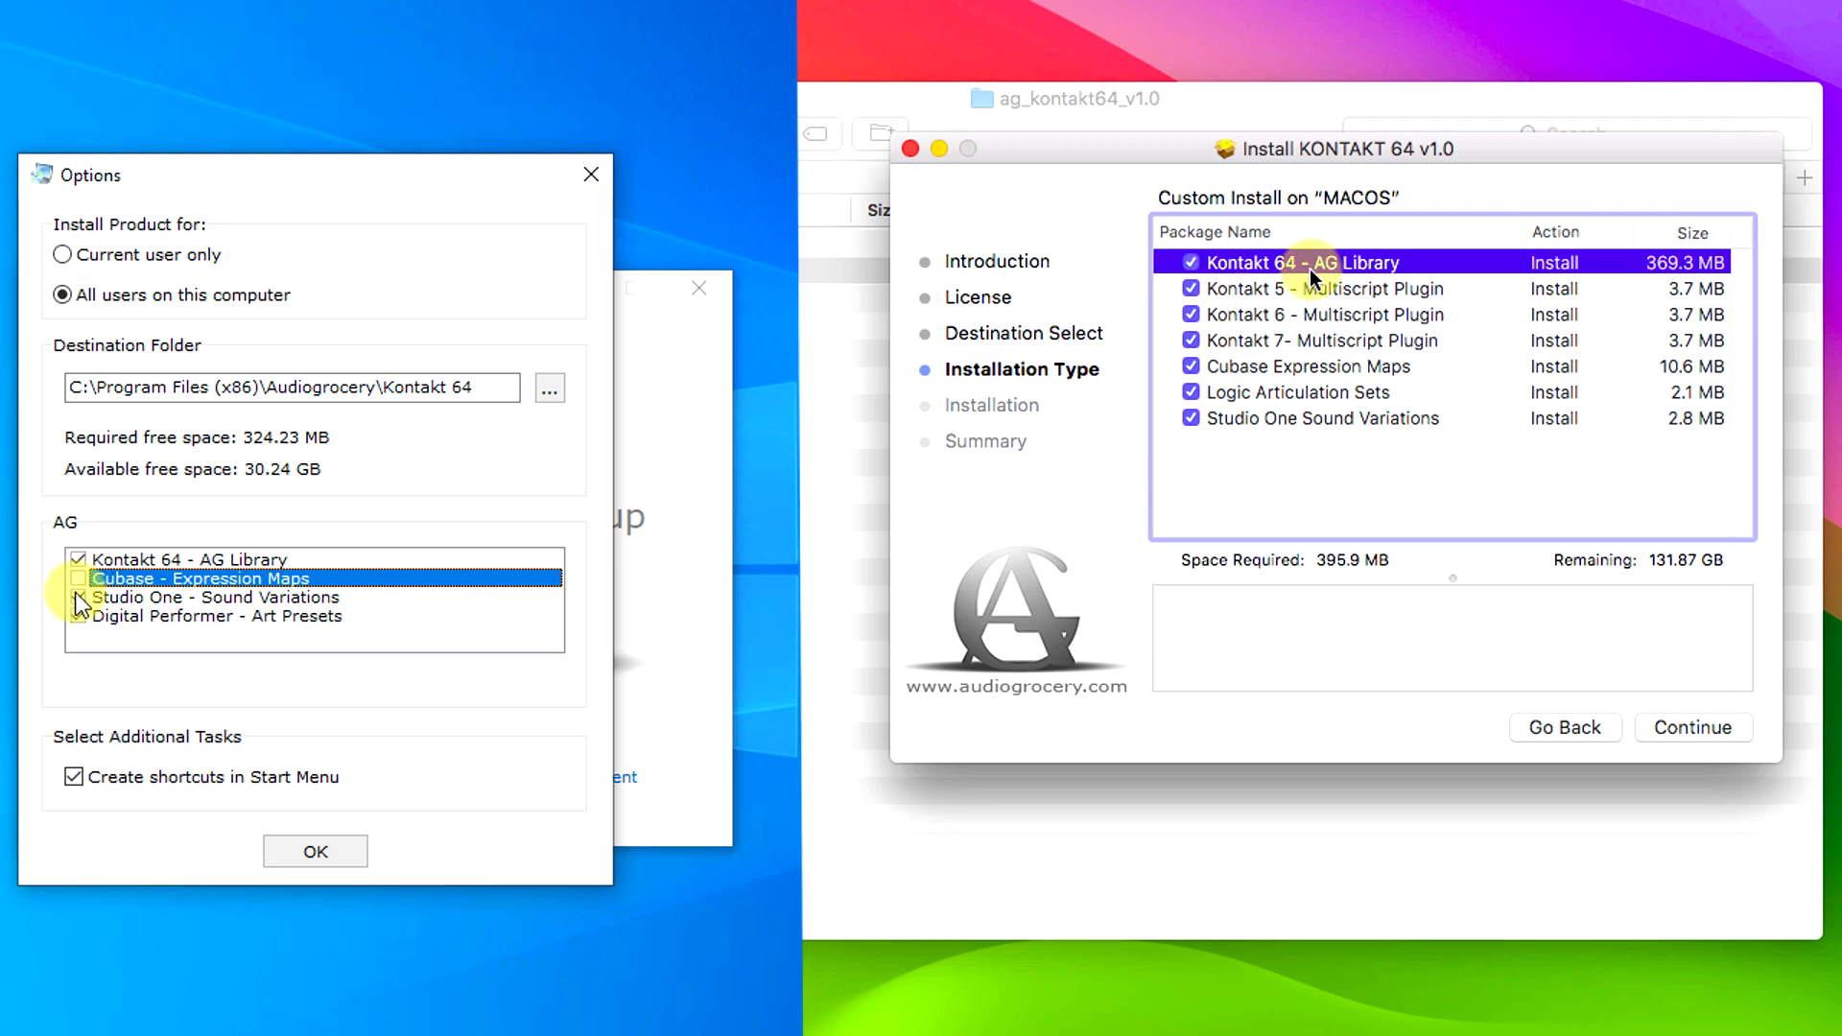
{"action": "left_click", "coordinate": [78, 597]}
- Confirm the Windows installer options and exclude the Kontakt 5 and 6 Multiscript Plugins, Cubase Expression Maps and Logic Articulation Sets from the macOS installation
{"action": "left_click", "coordinate": [1210, 293]}
{"action": "left_click", "coordinate": [1190, 289]}
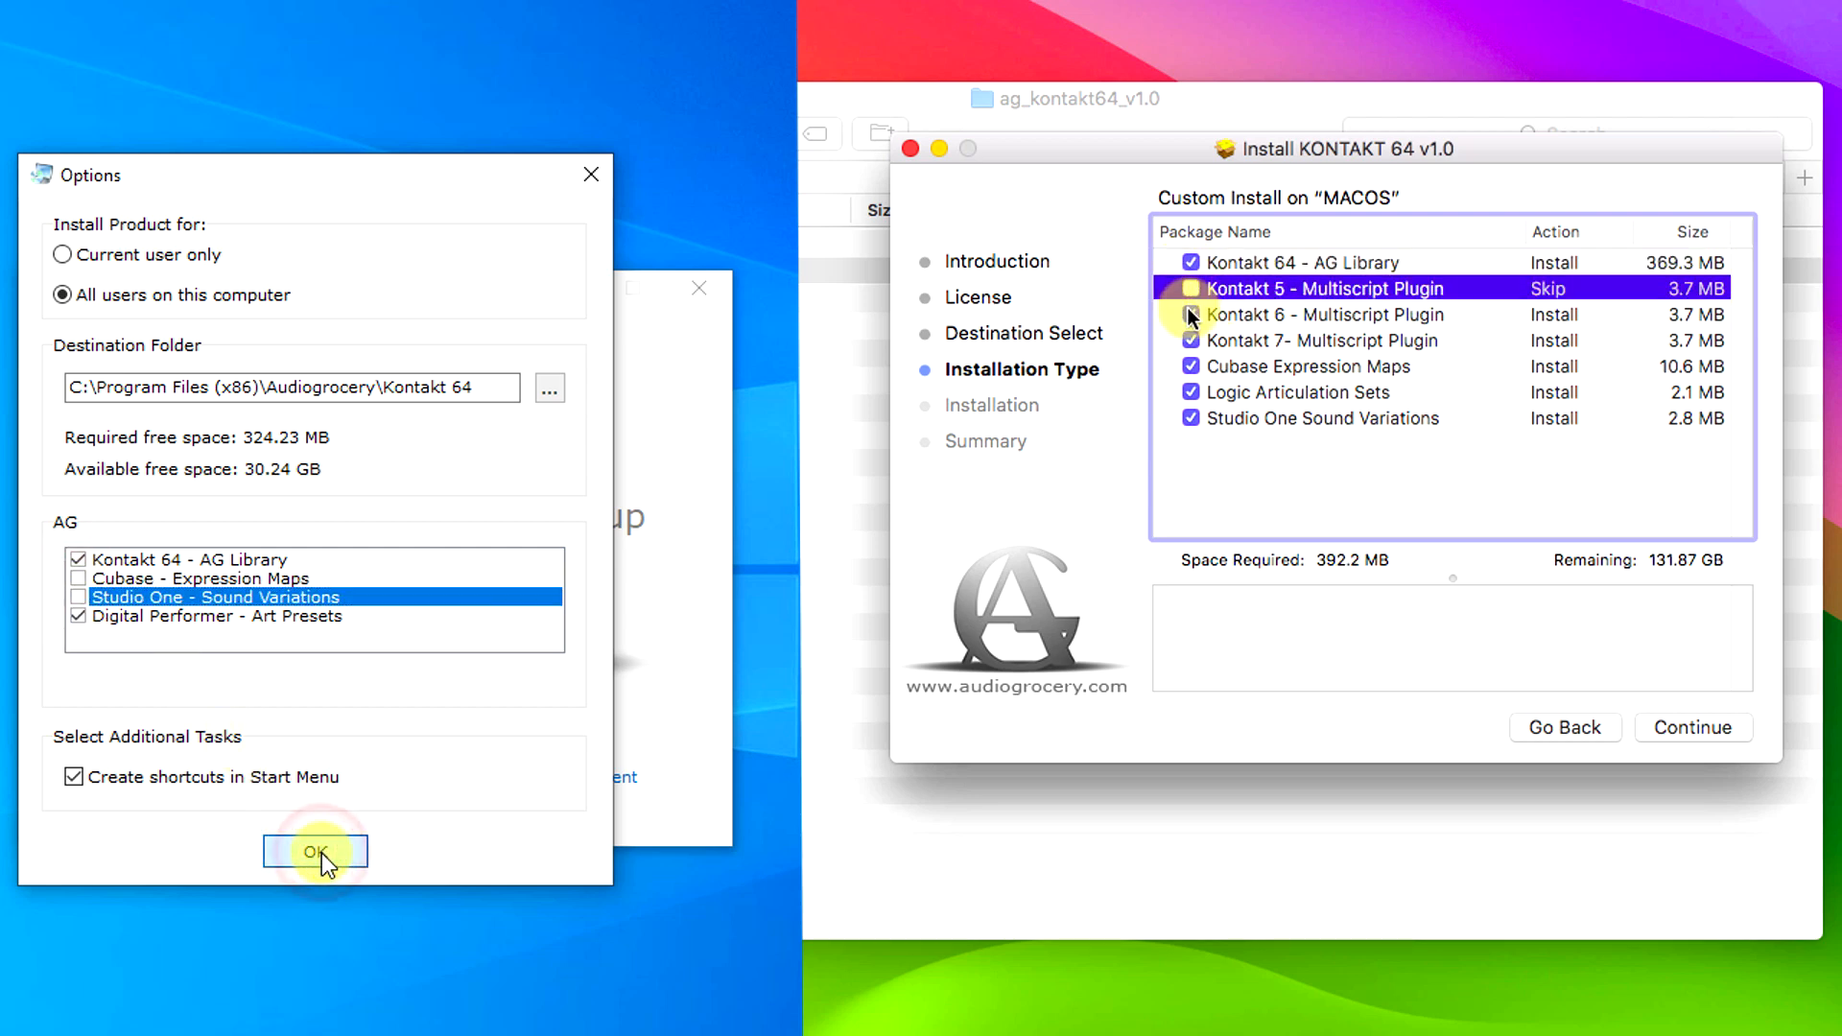
{"action": "left_click", "coordinate": [315, 851]}
{"action": "left_click", "coordinate": [1191, 314]}
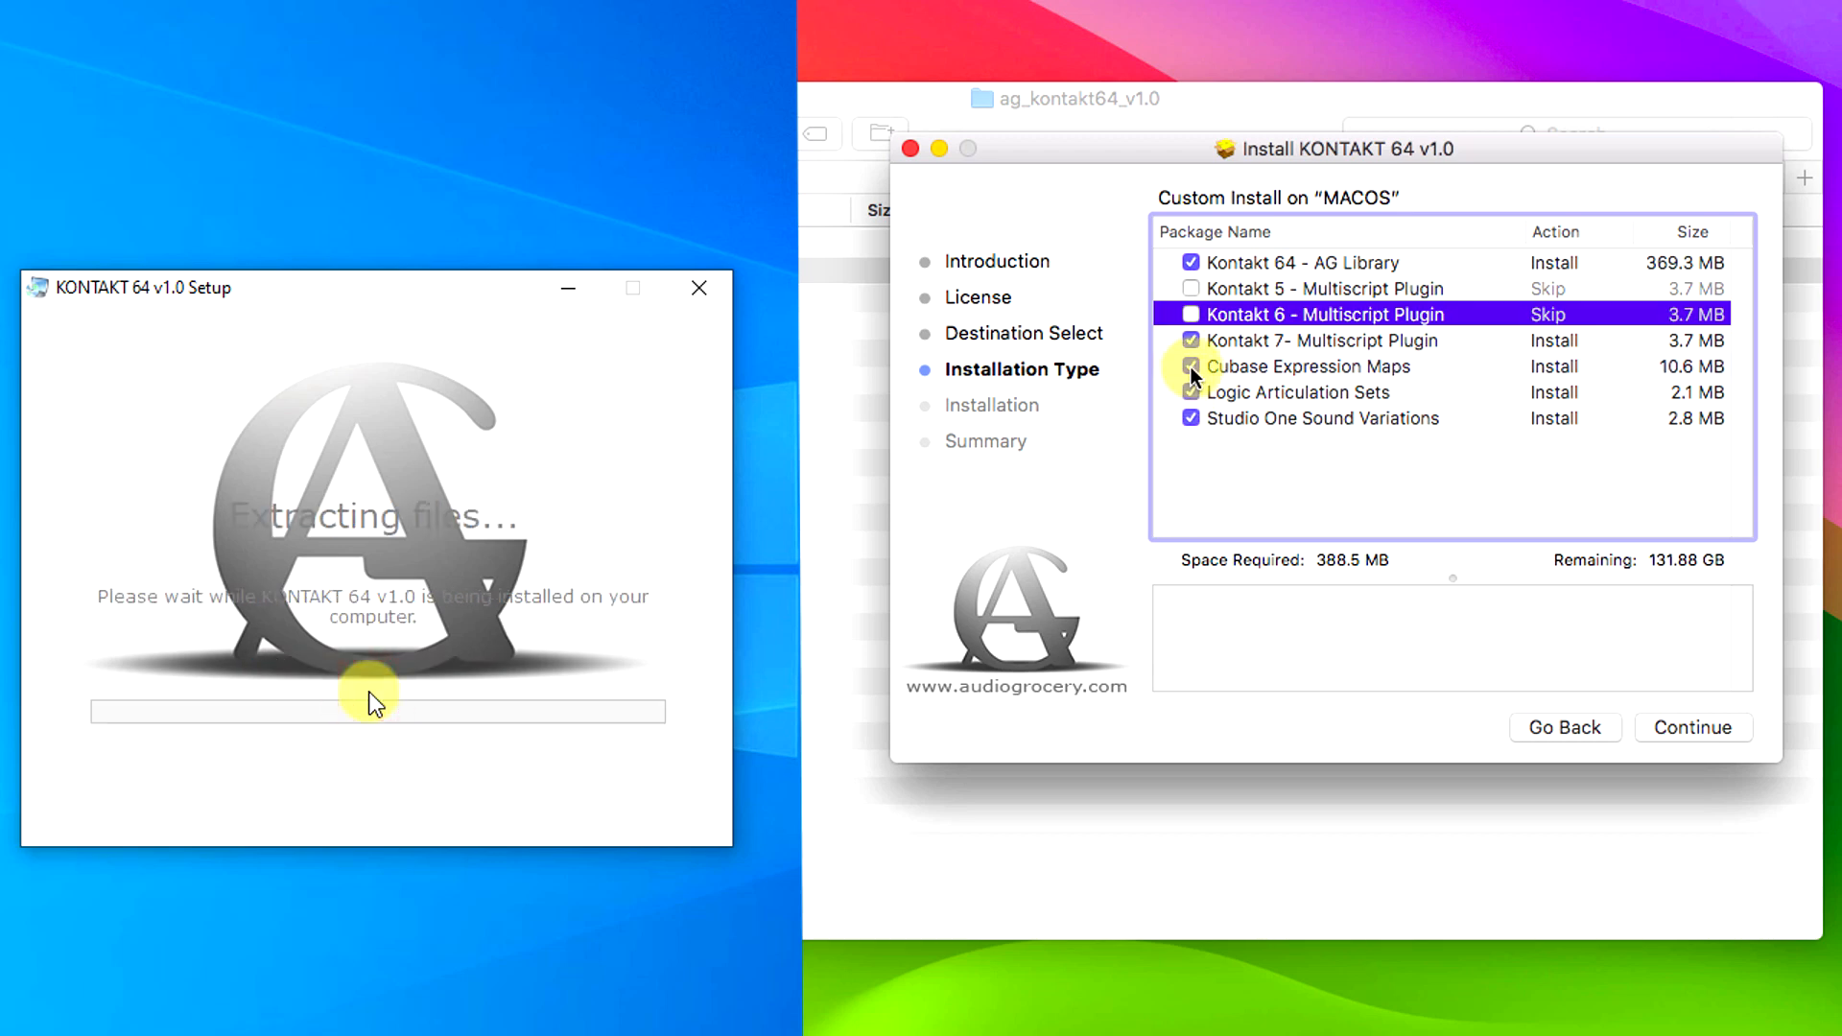
{"action": "left_click", "coordinate": [1191, 365]}
{"action": "left_click", "coordinate": [1190, 391]}
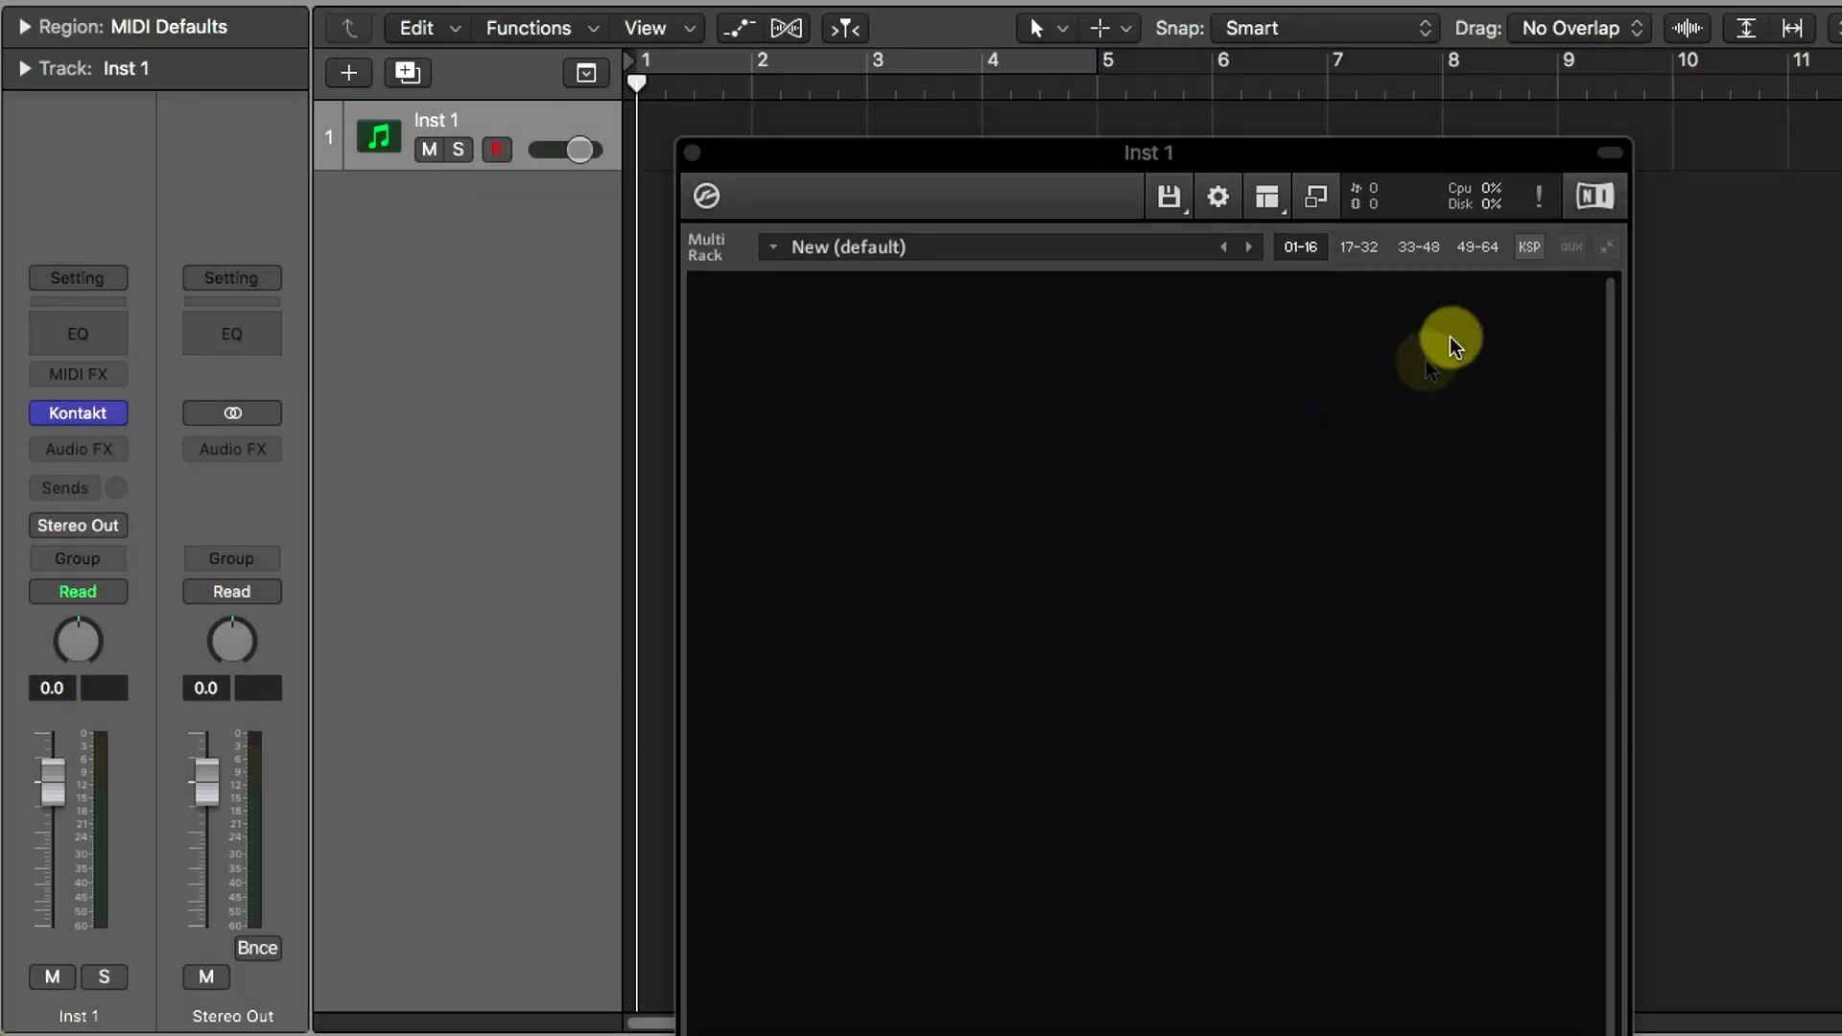
- Show Kontakt's multi script slots and load the K64 Switcher v1.0 user preset into the first slot
{"action": "left_click", "coordinate": [1529, 247]}
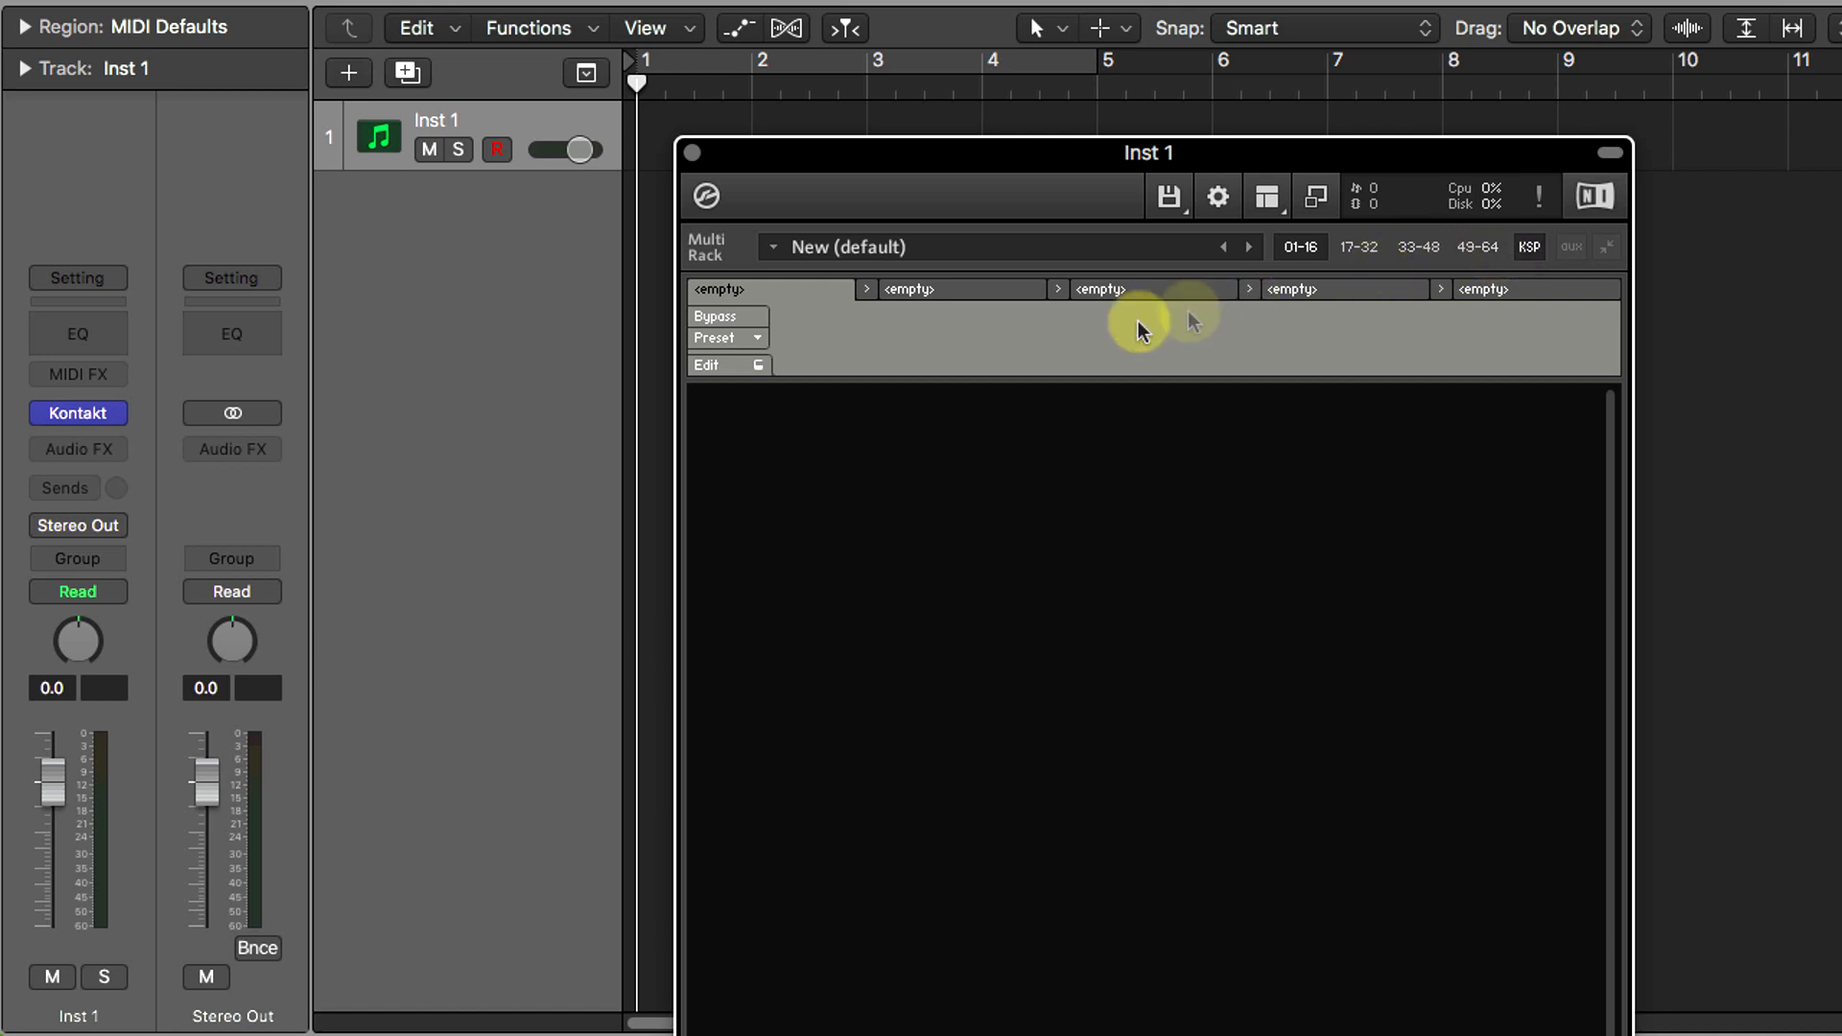
{"action": "left_click", "coordinate": [735, 340]}
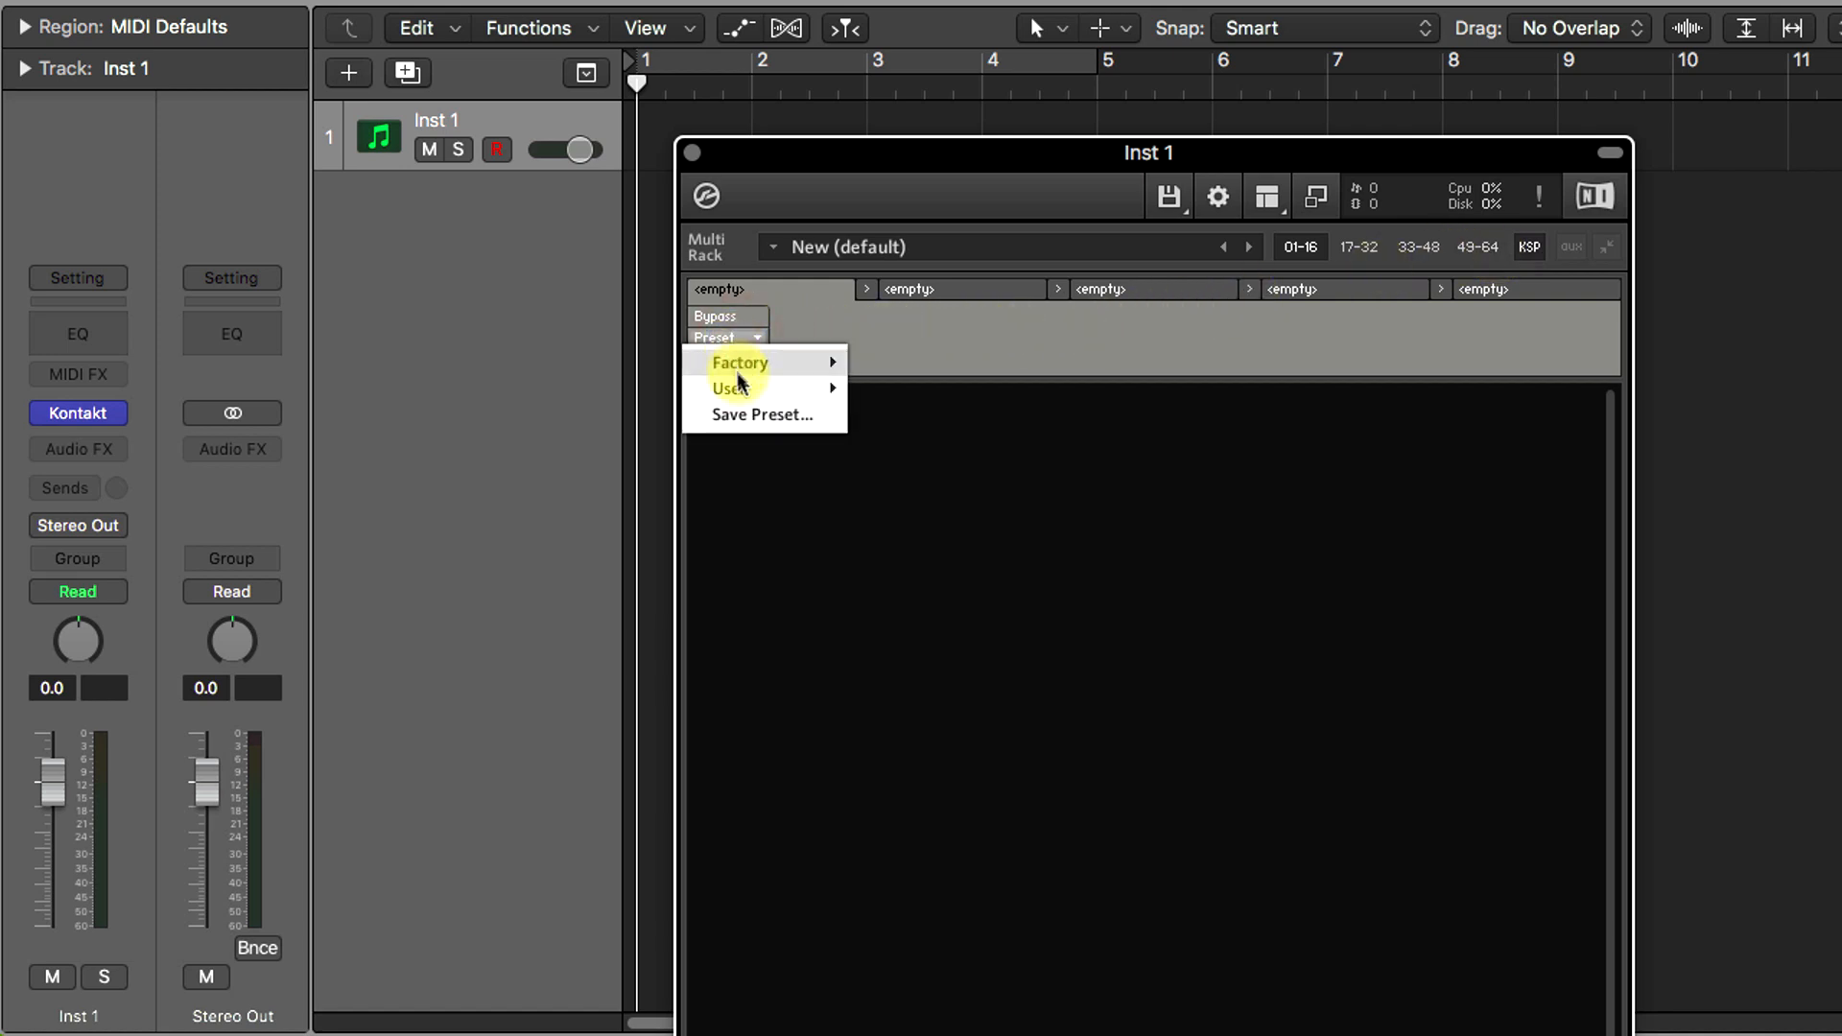
{"action": "mouse_move", "coordinate": [740, 388]}
{"action": "mouse_move", "coordinate": [900, 385]}
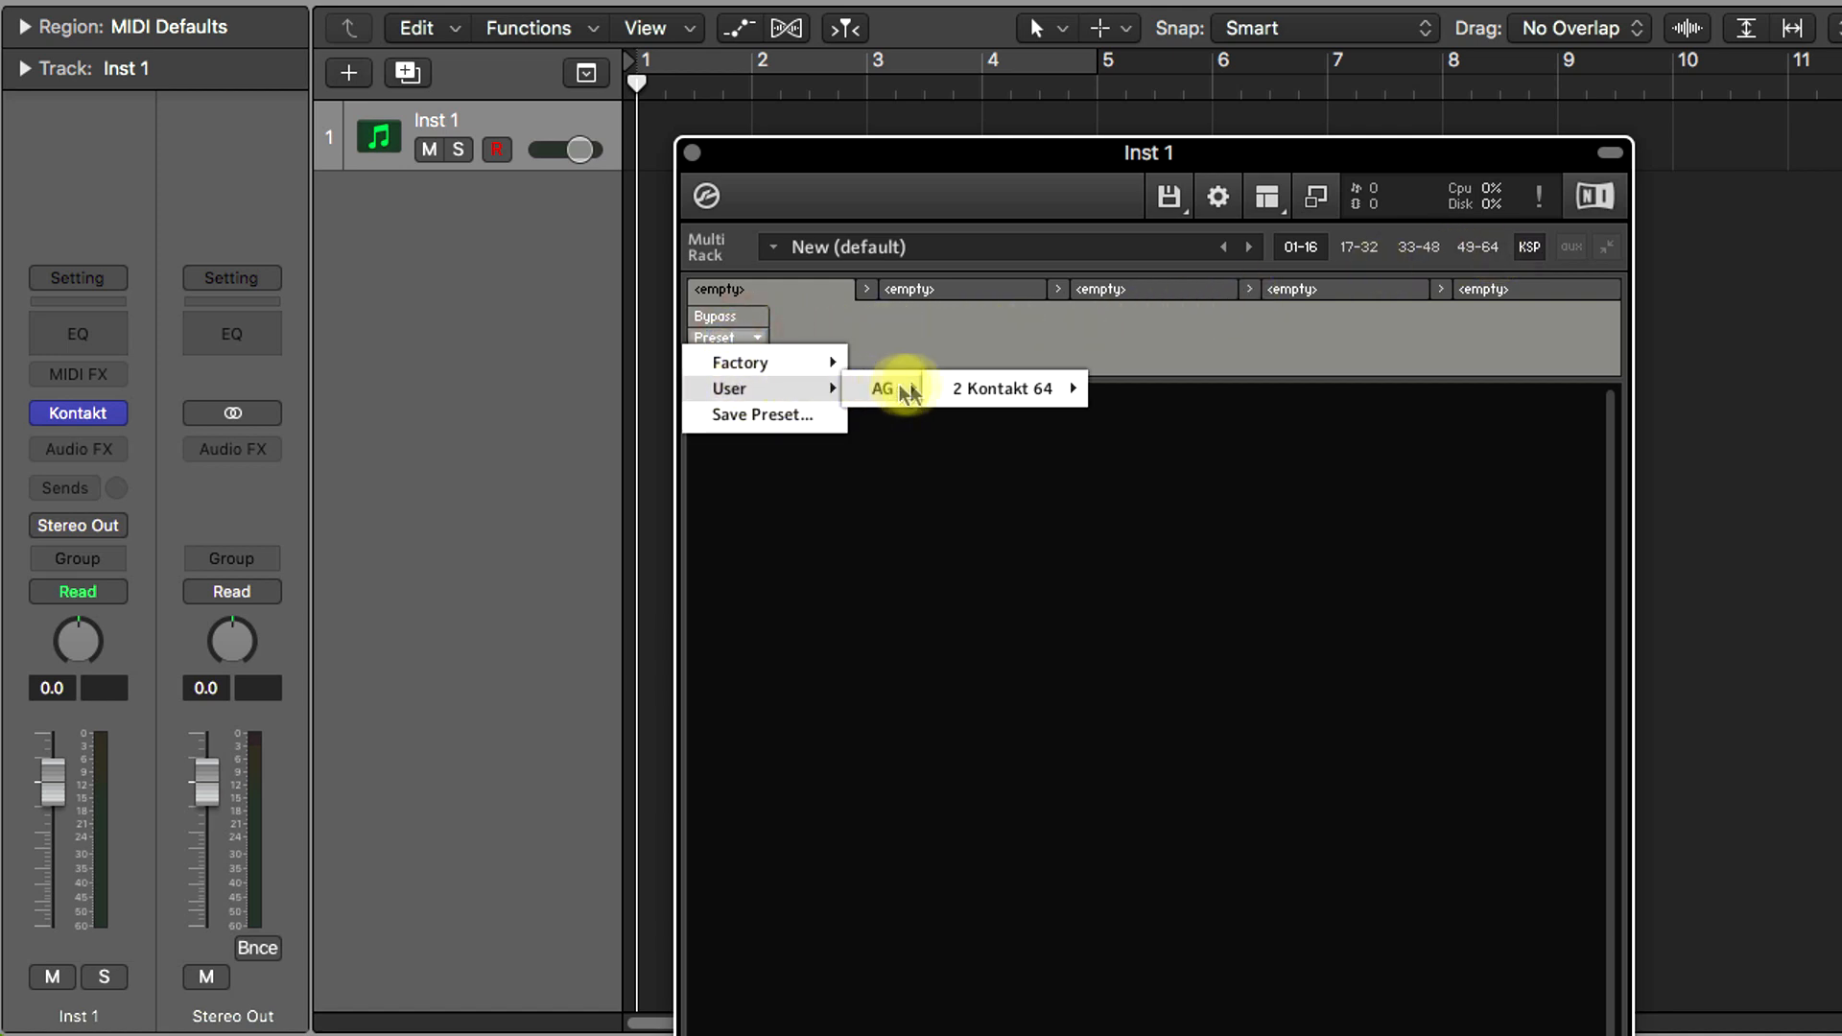
{"action": "mouse_move", "coordinate": [1018, 388]}
{"action": "left_click", "coordinate": [1128, 388]}
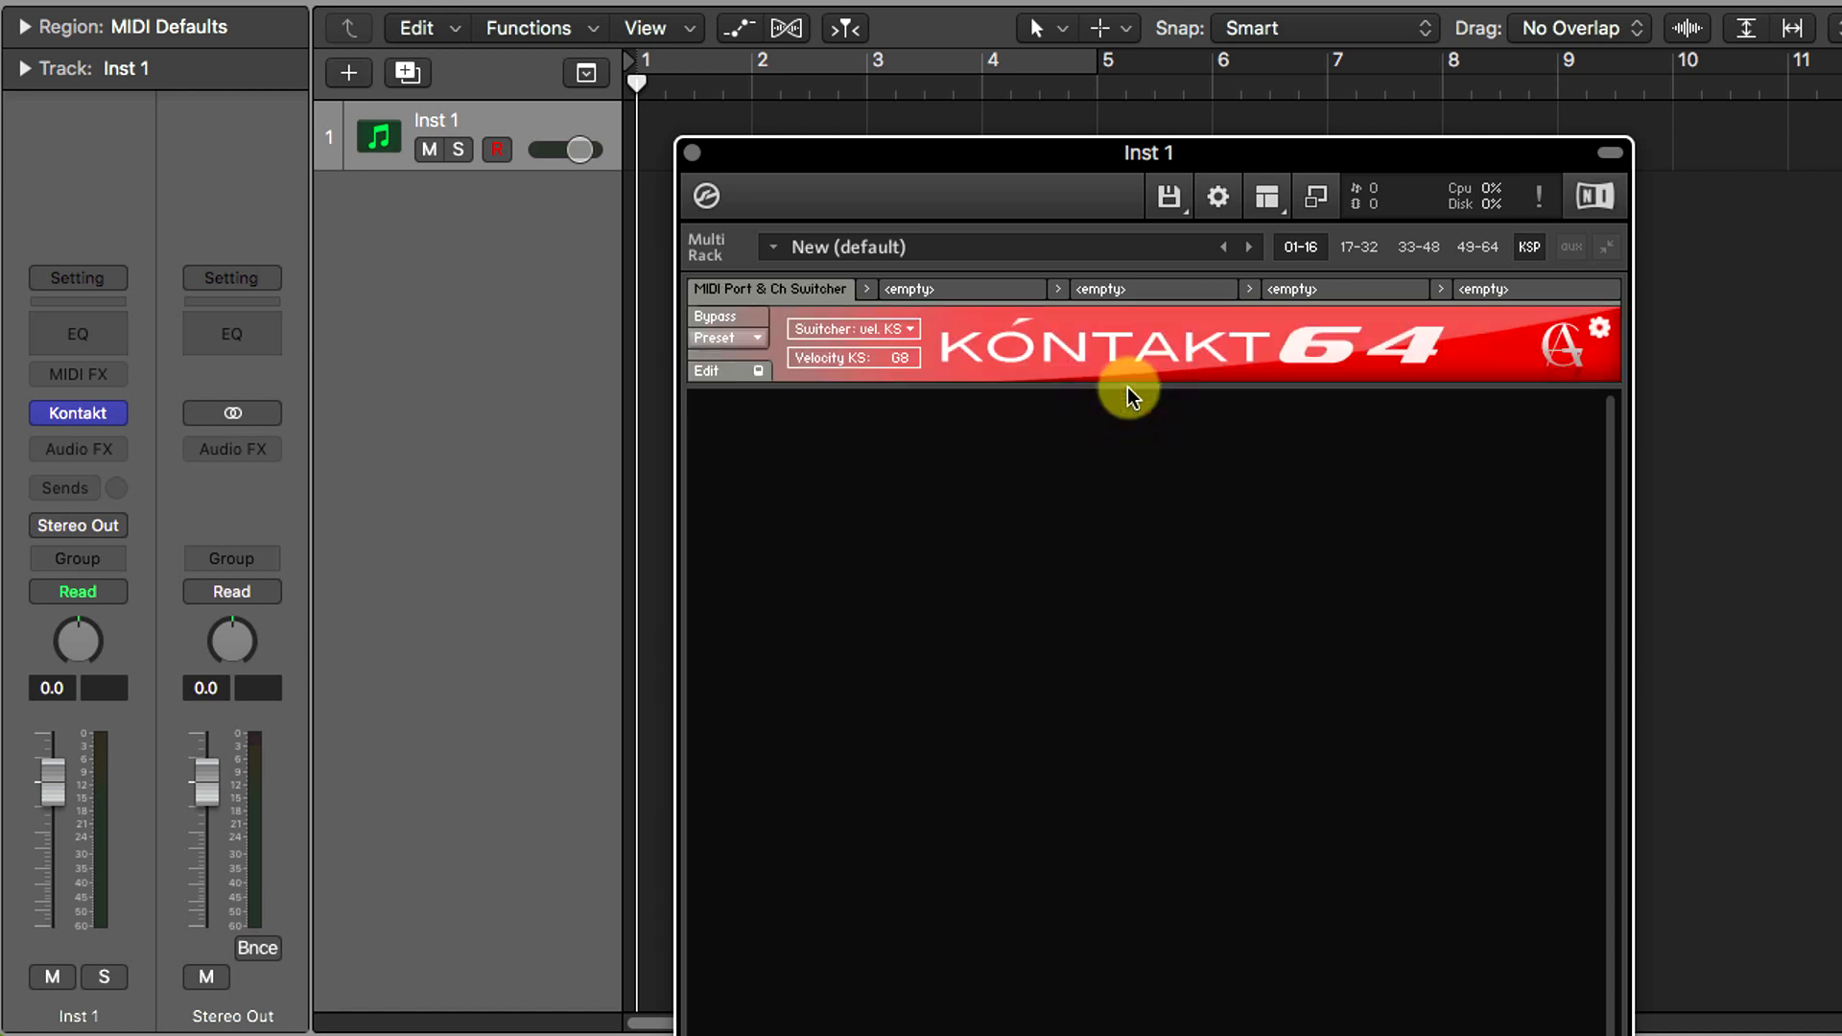
- Load the K64 Transformer v1.0 user preset from AG's 2 Kontakt 64 collection into the second multi script slot
{"action": "left_click", "coordinate": [916, 289]}
{"action": "left_click", "coordinate": [735, 339]}
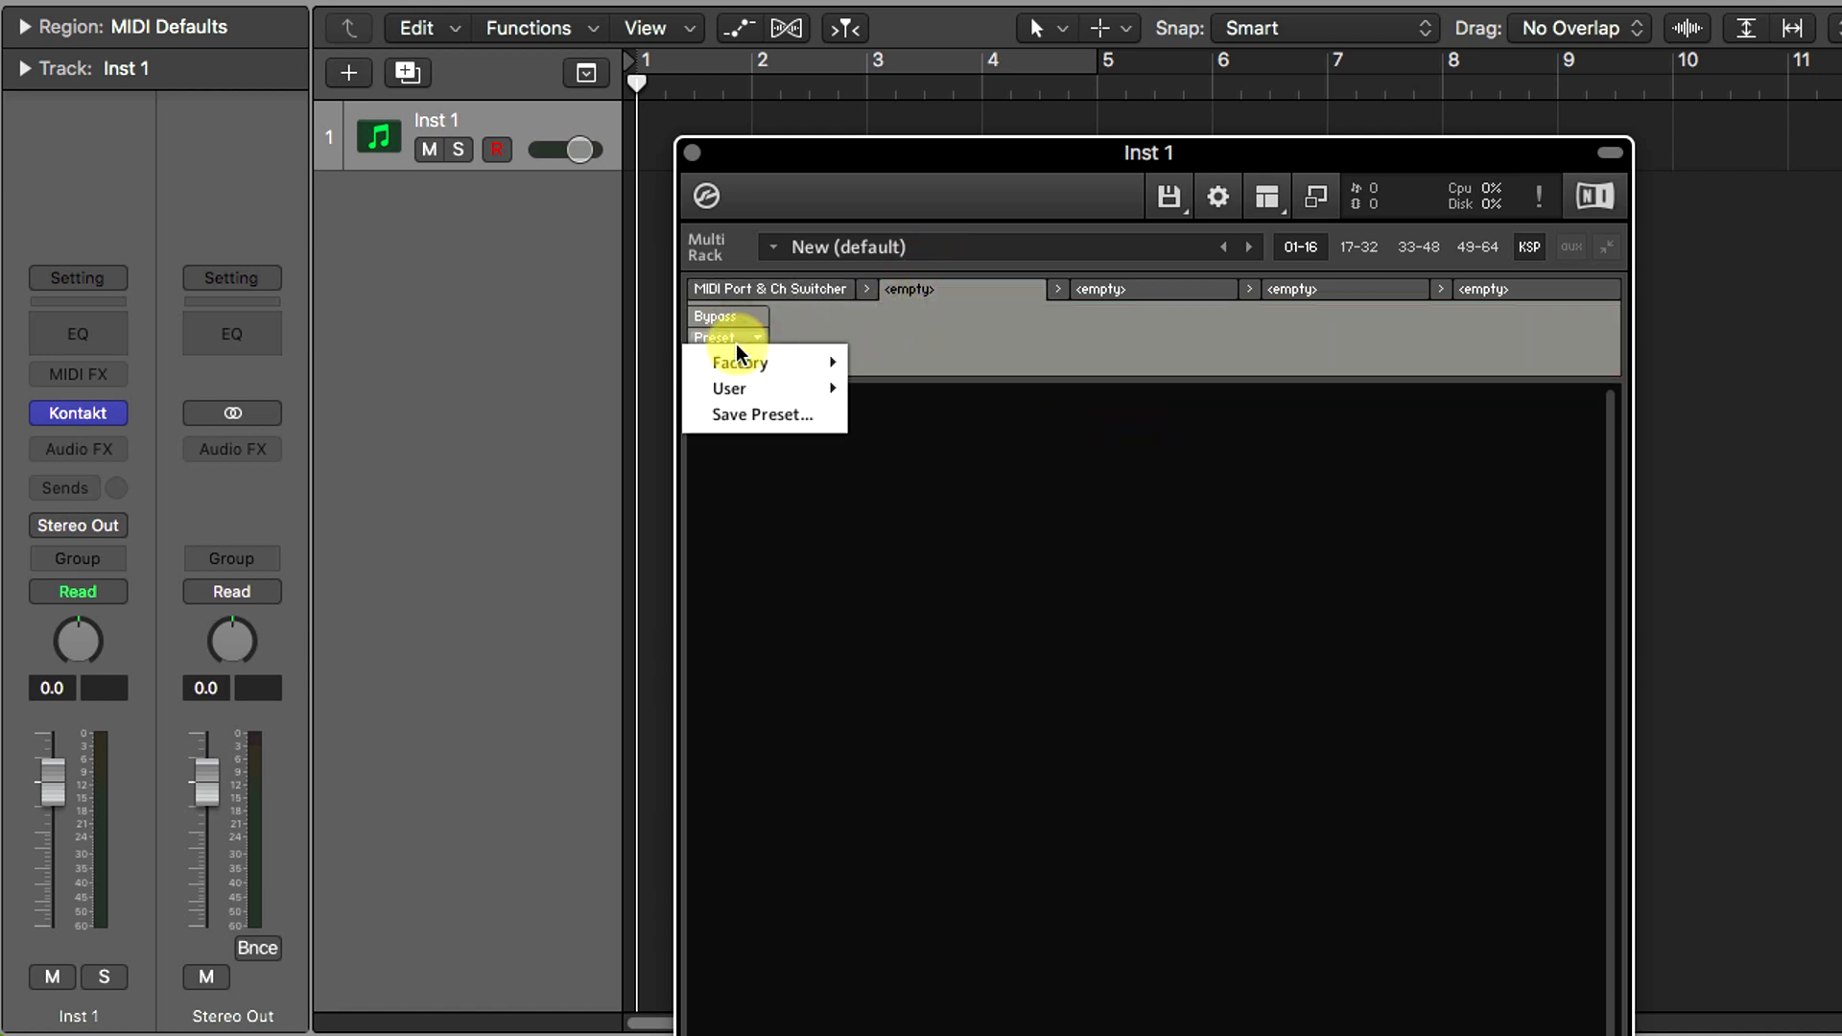
{"action": "mouse_move", "coordinate": [756, 387]}
{"action": "mouse_move", "coordinate": [868, 388]}
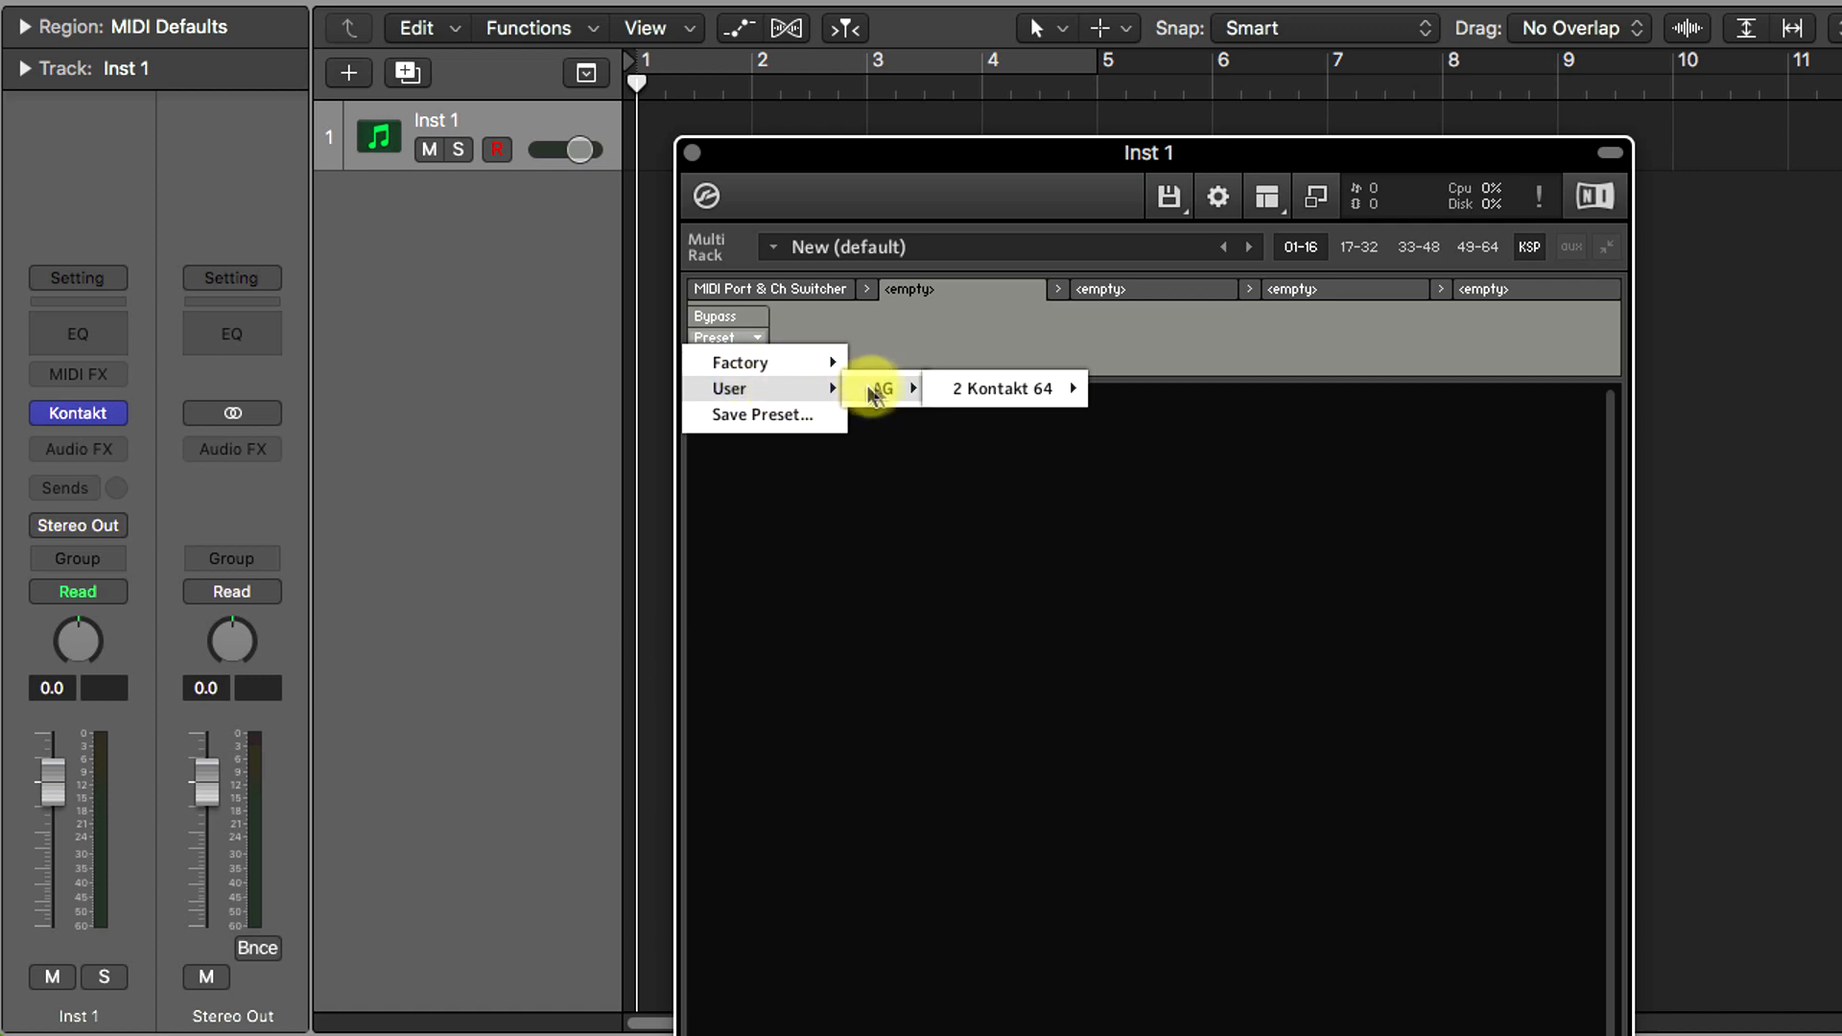
{"action": "mouse_move", "coordinate": [997, 388]}
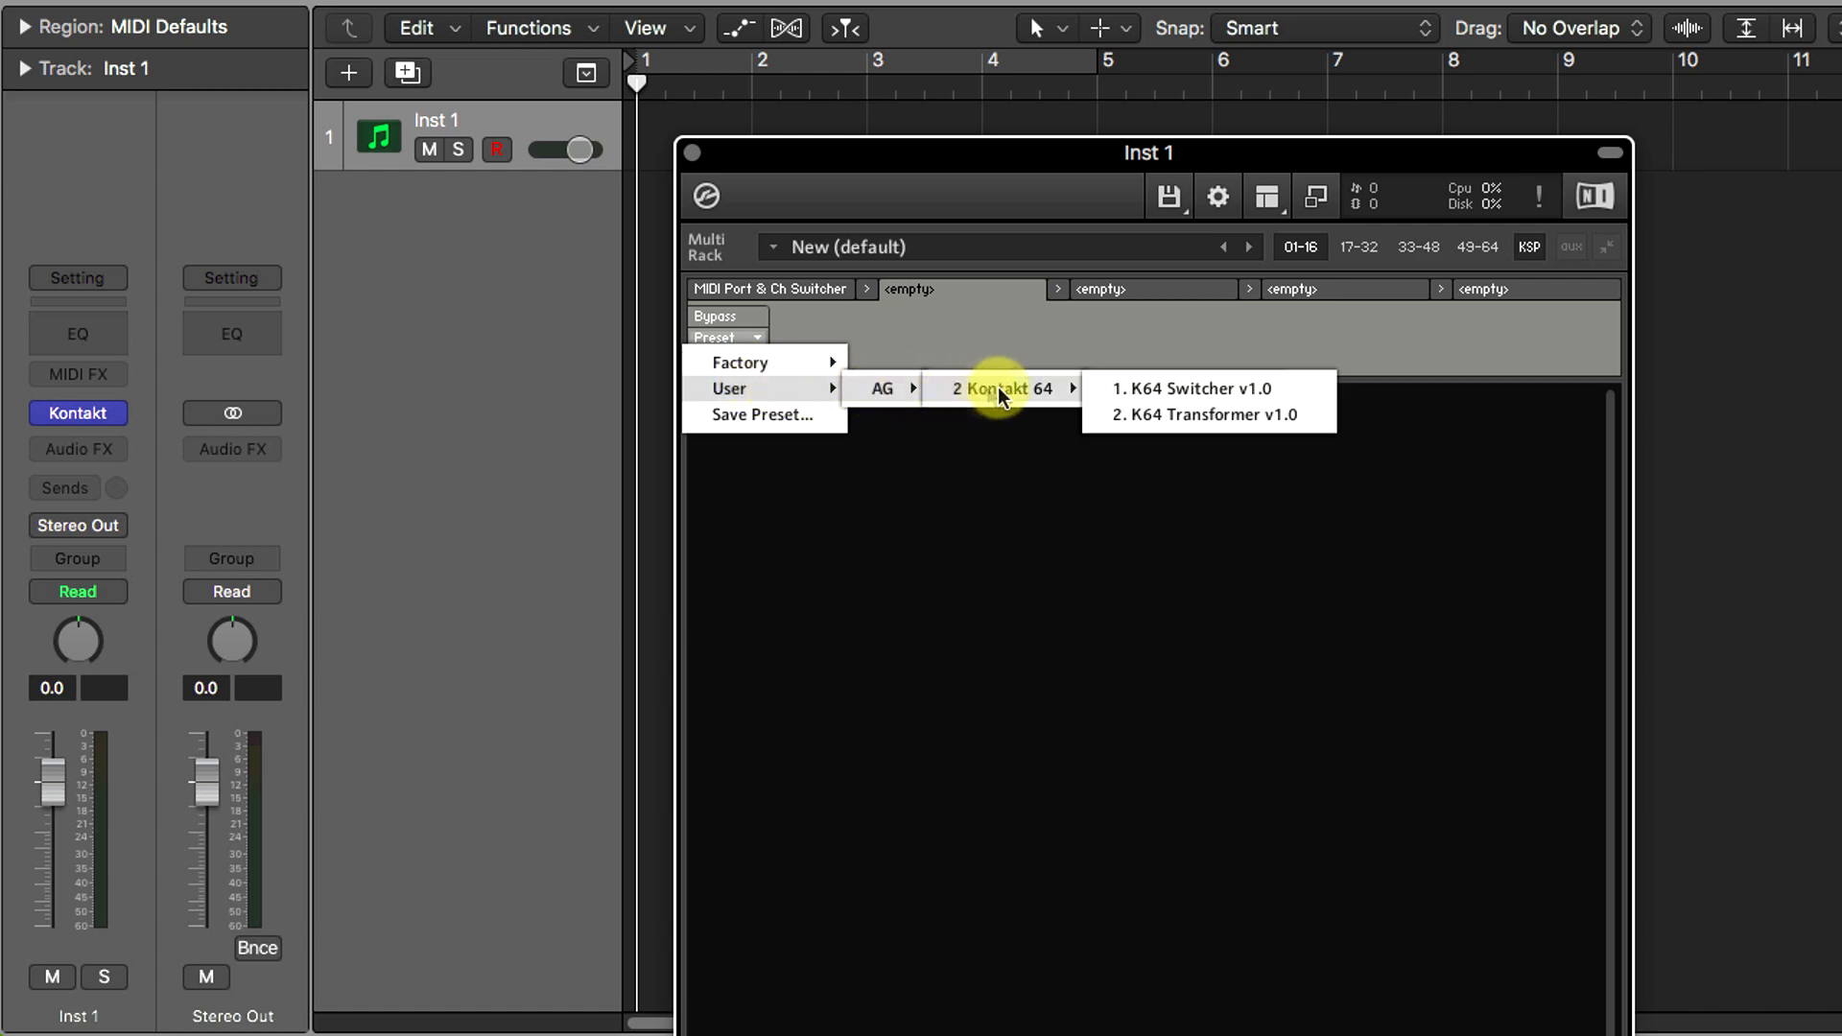
{"action": "left_click", "coordinate": [1127, 414]}
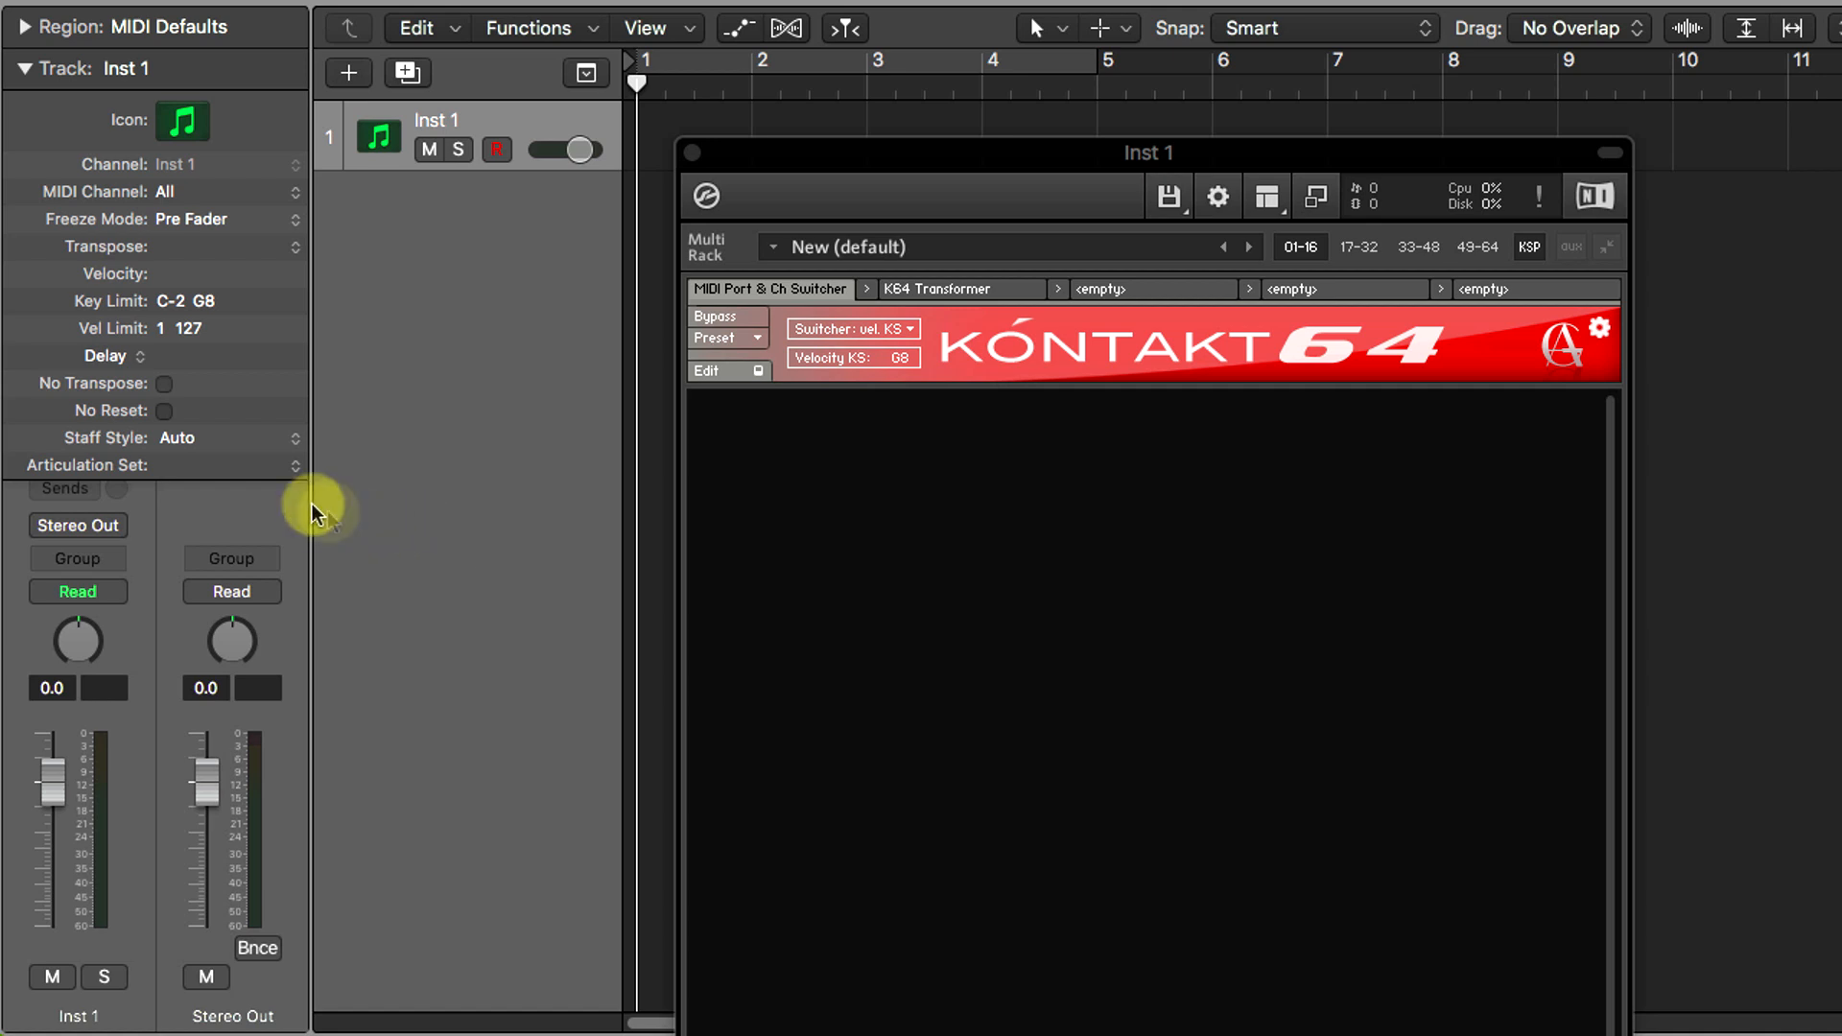
- Browse the Kontakt 64 v1.0 articulation sets for the Inst 1 track, including the main templates and Spitfire Audio categories
{"action": "left_click", "coordinate": [252, 466]}
{"action": "mouse_move", "coordinate": [286, 589]}
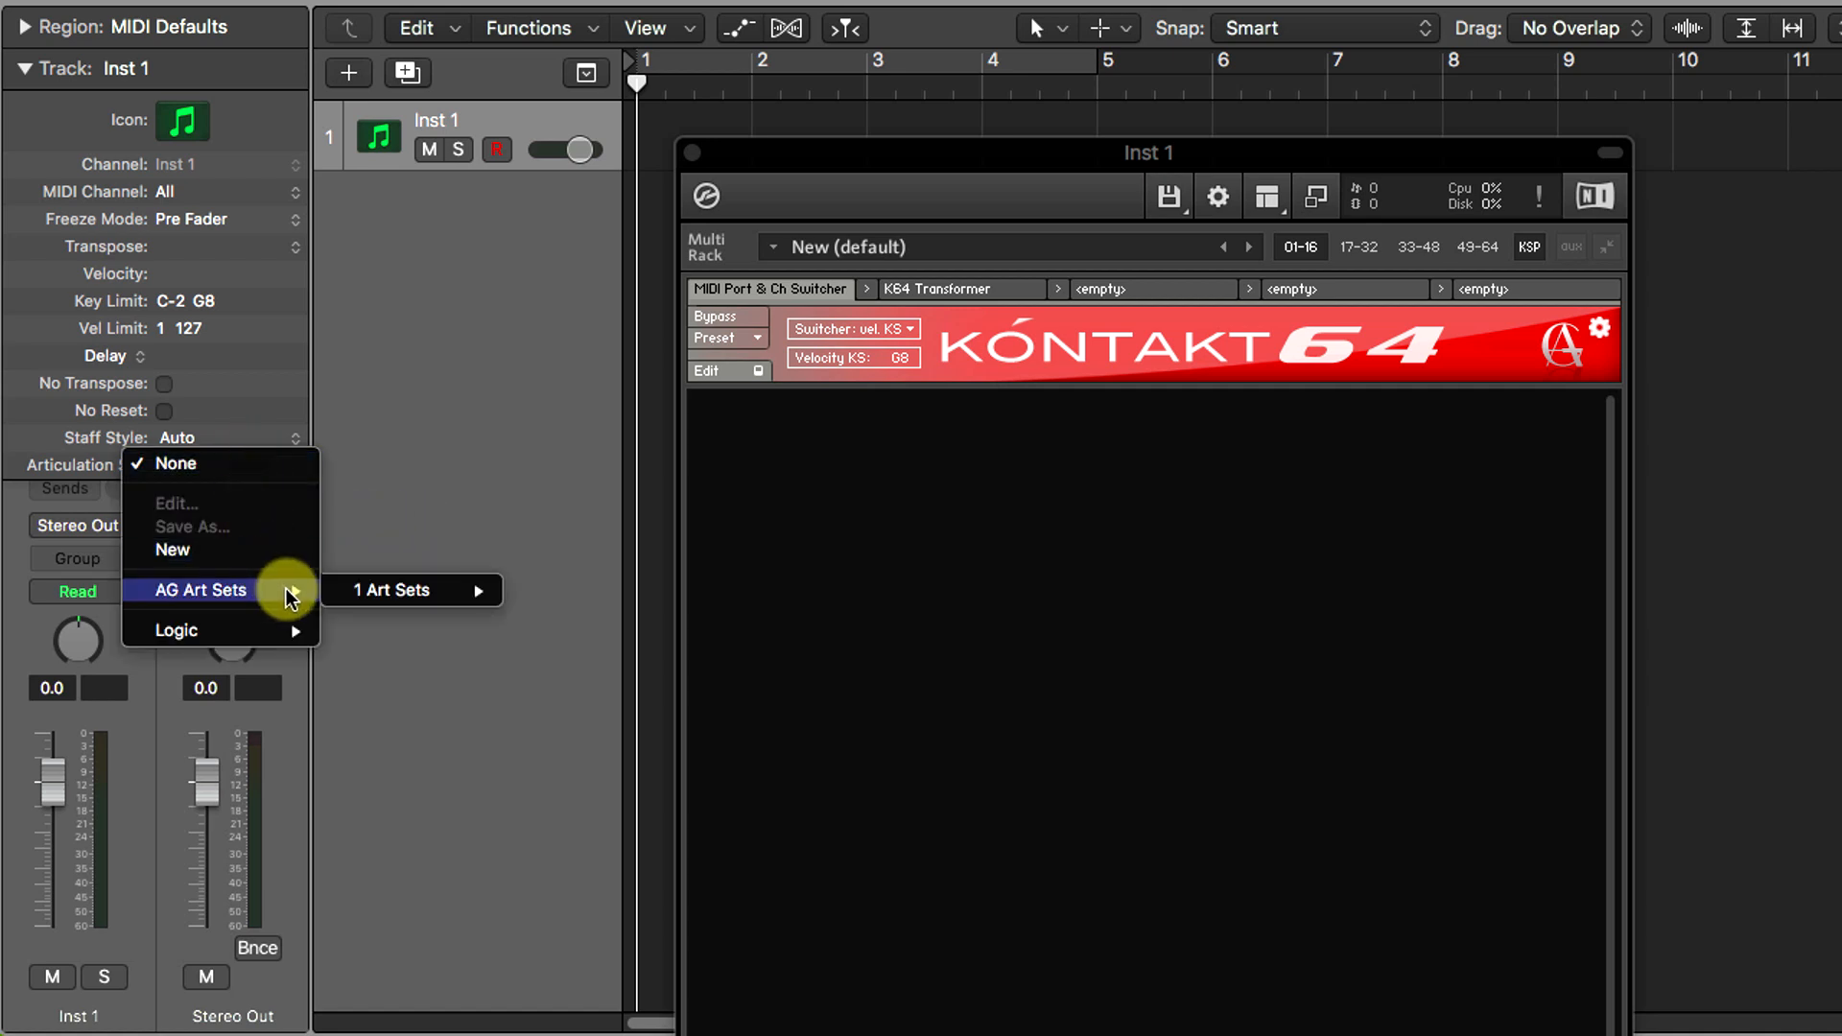
{"action": "mouse_move", "coordinate": [411, 588]}
{"action": "mouse_move", "coordinate": [604, 597]}
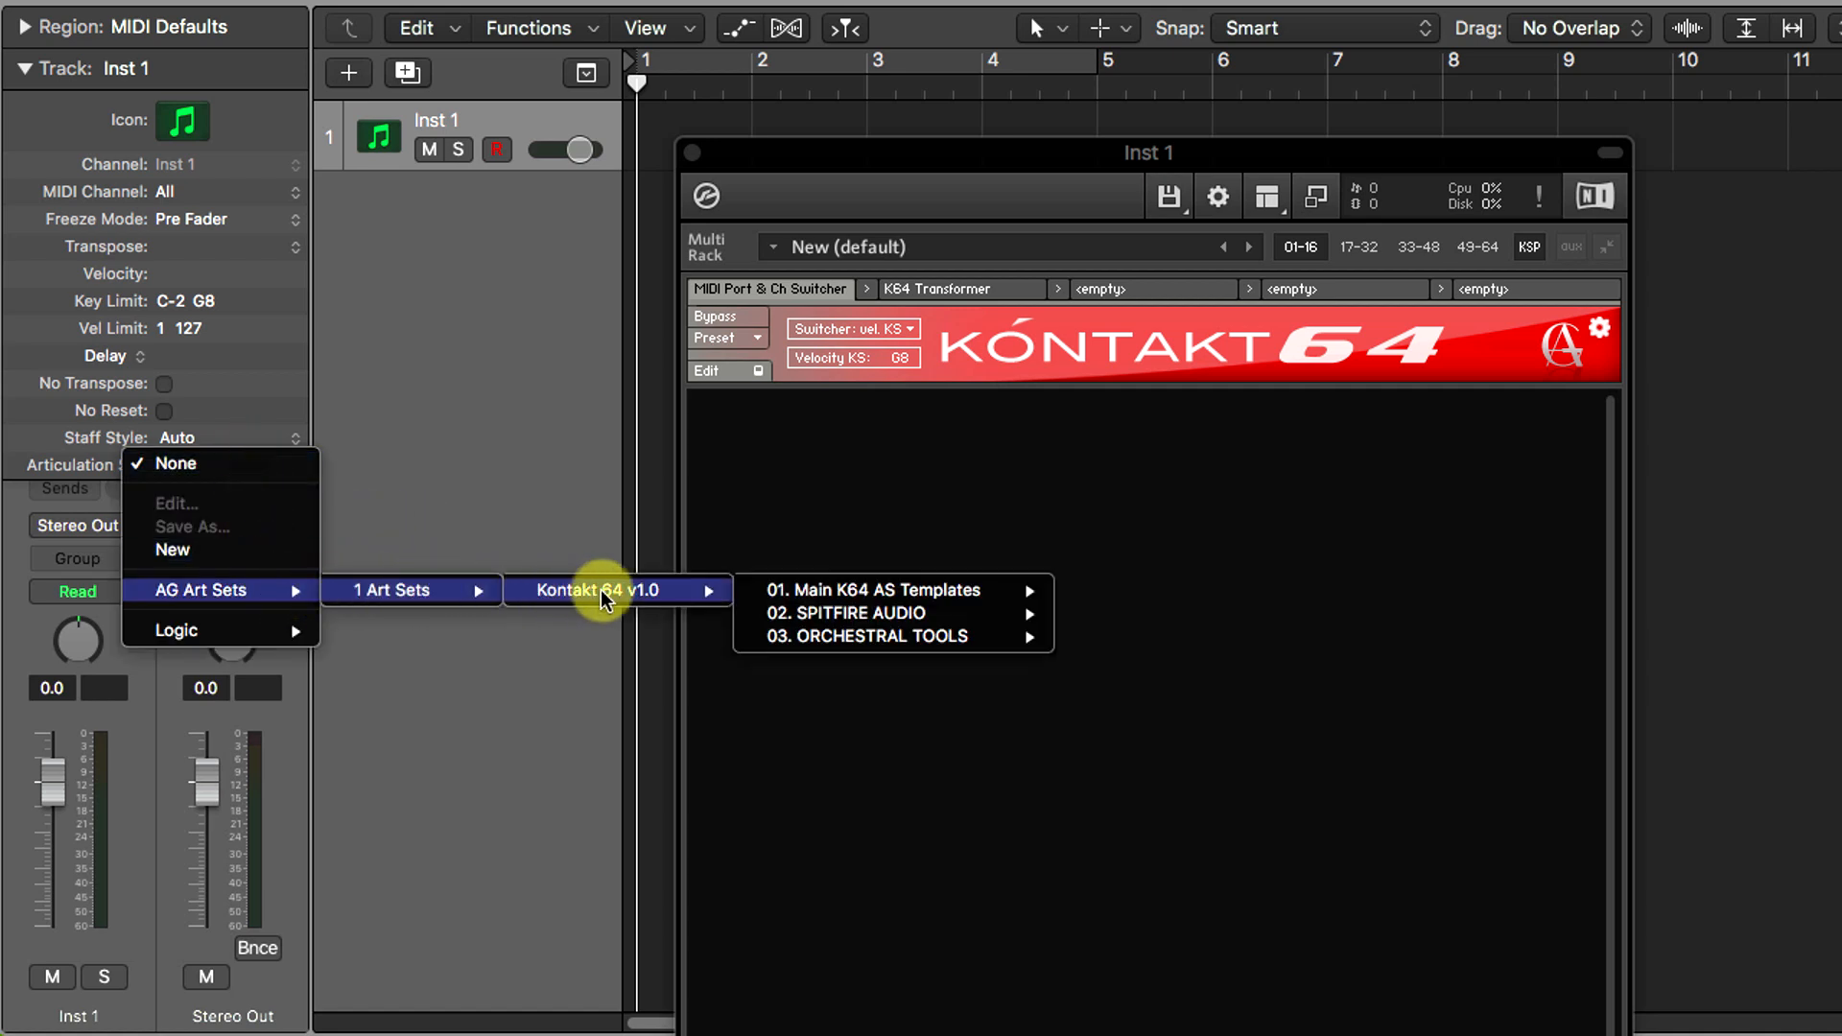
{"action": "mouse_move", "coordinate": [825, 595]}
{"action": "mouse_move", "coordinate": [1103, 596]}
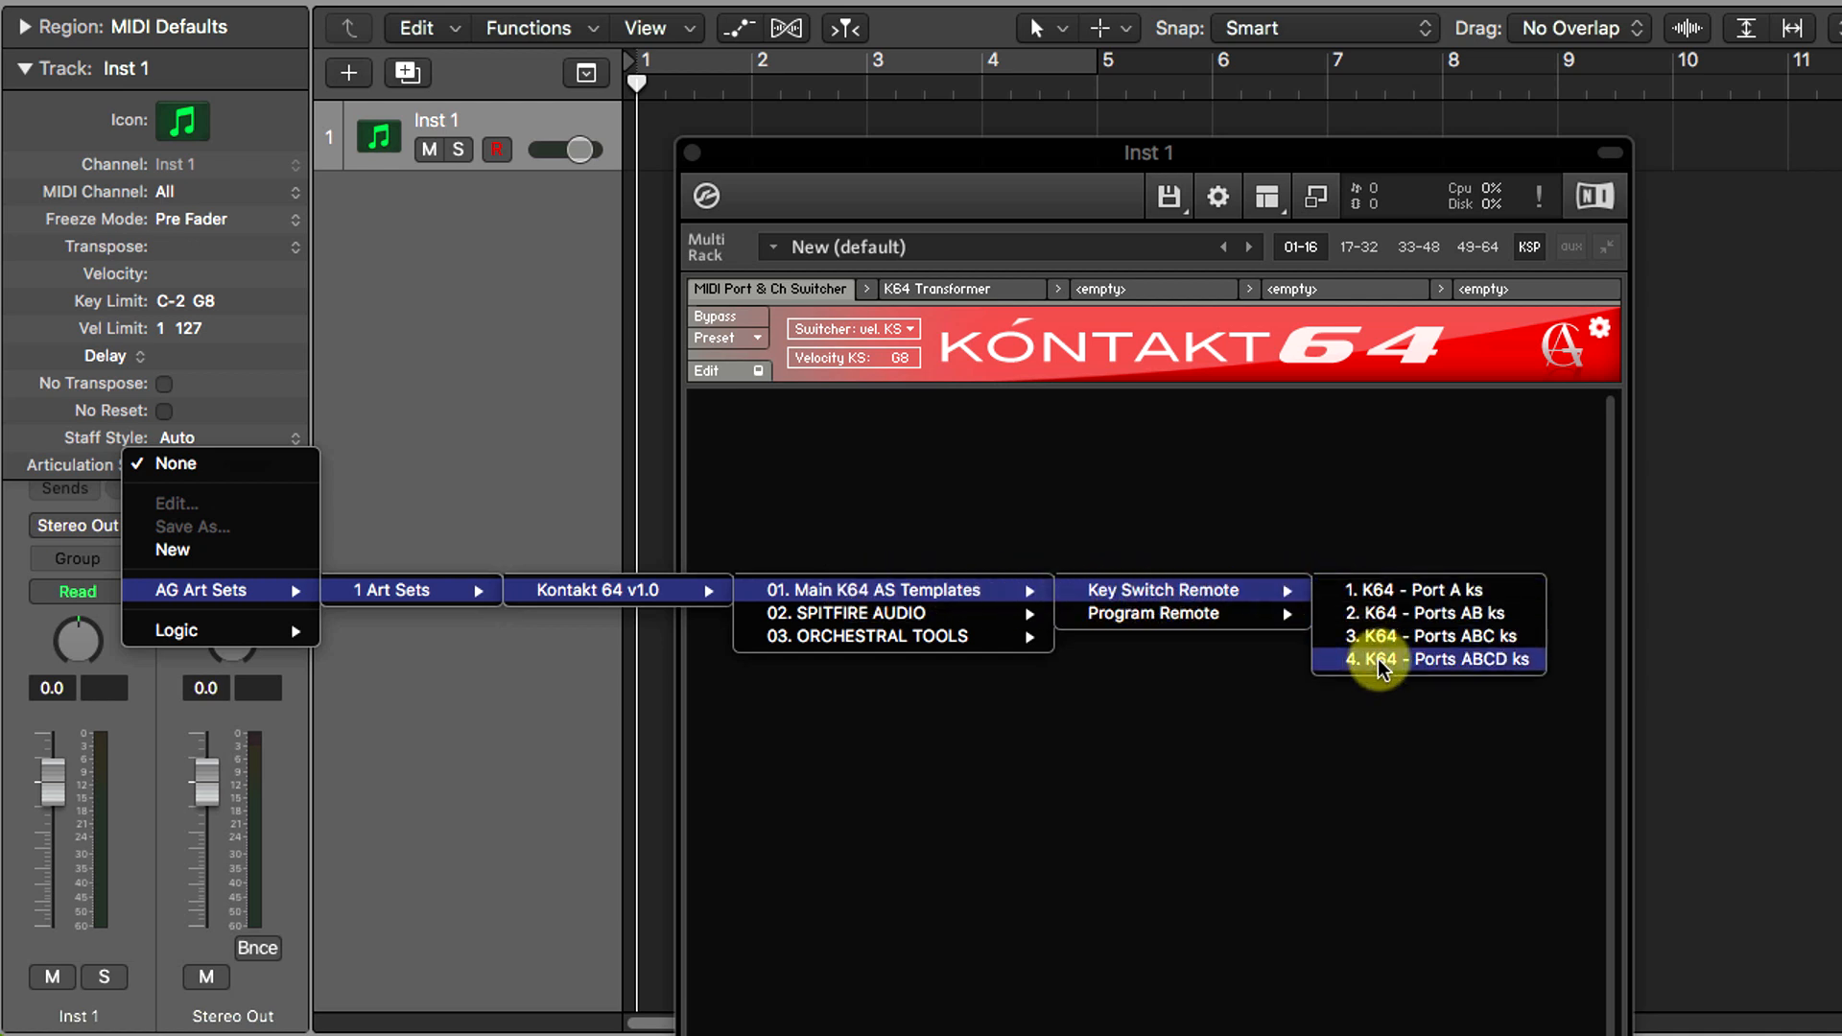
{"action": "mouse_move", "coordinate": [1019, 614]}
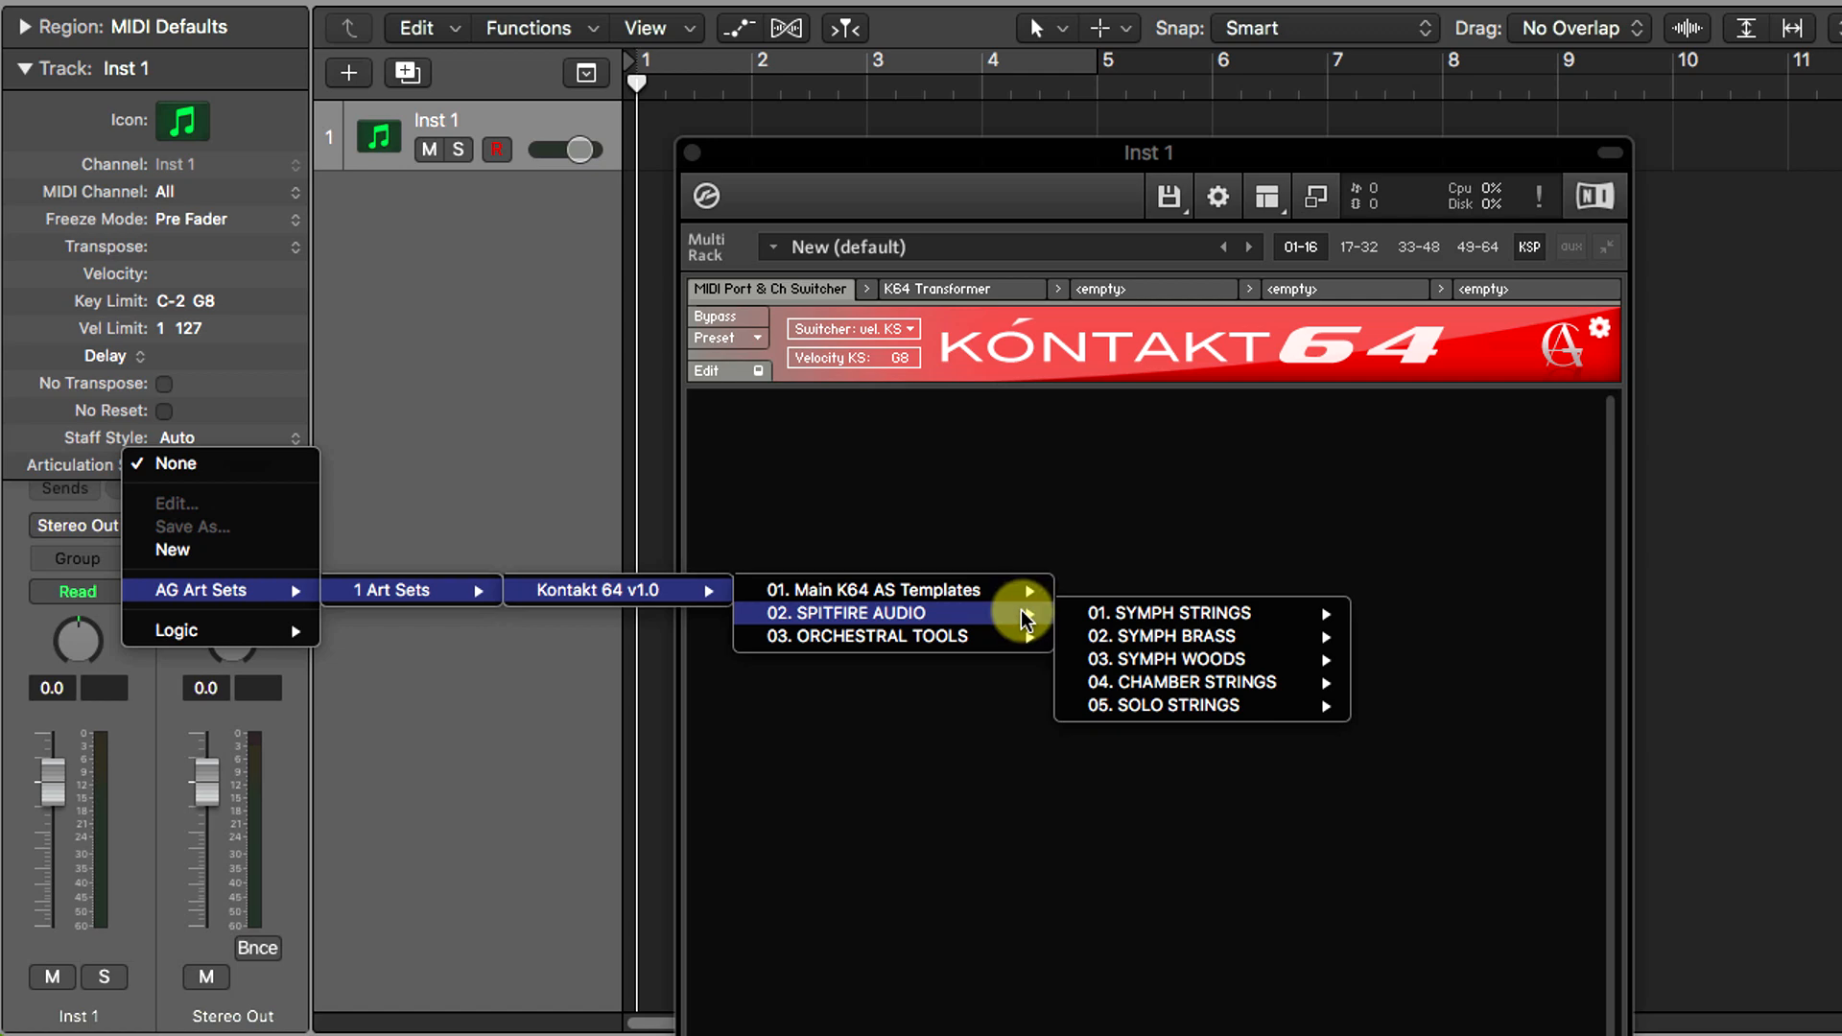
{"action": "mouse_move", "coordinate": [1156, 616]}
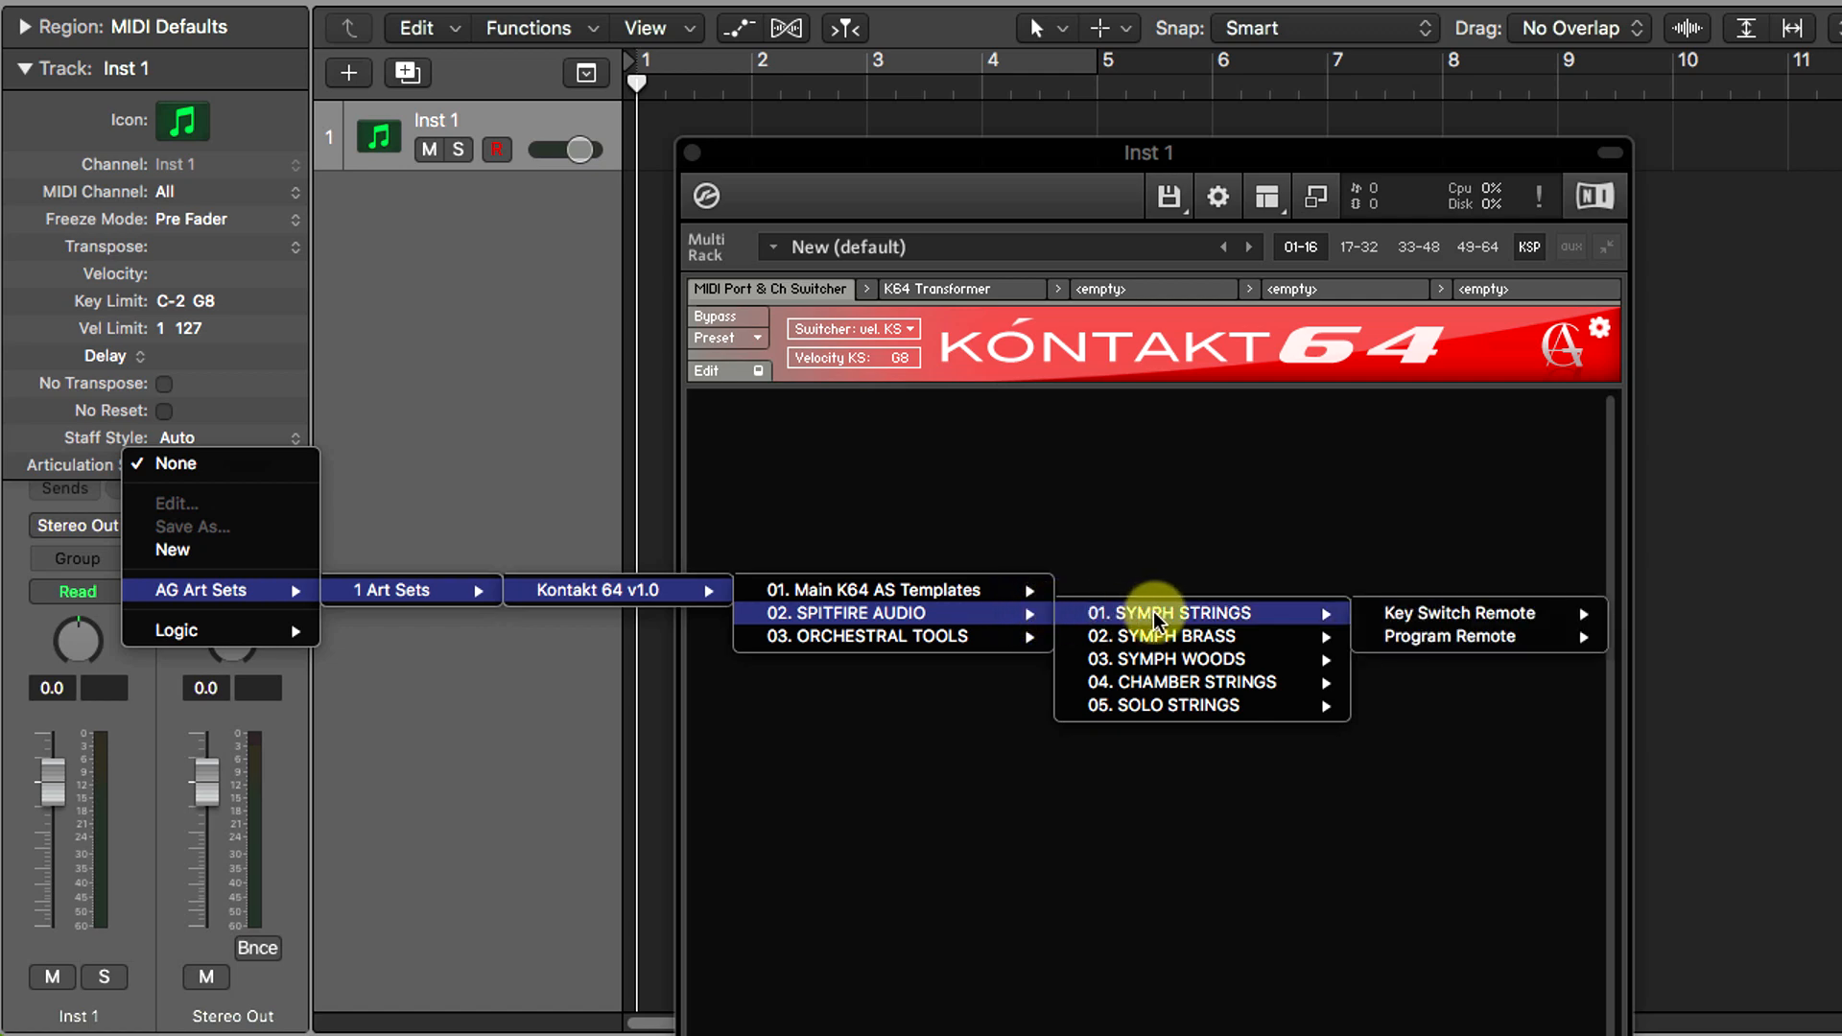
{"action": "mouse_move", "coordinate": [1213, 637]}
{"action": "mouse_move", "coordinate": [1386, 645]}
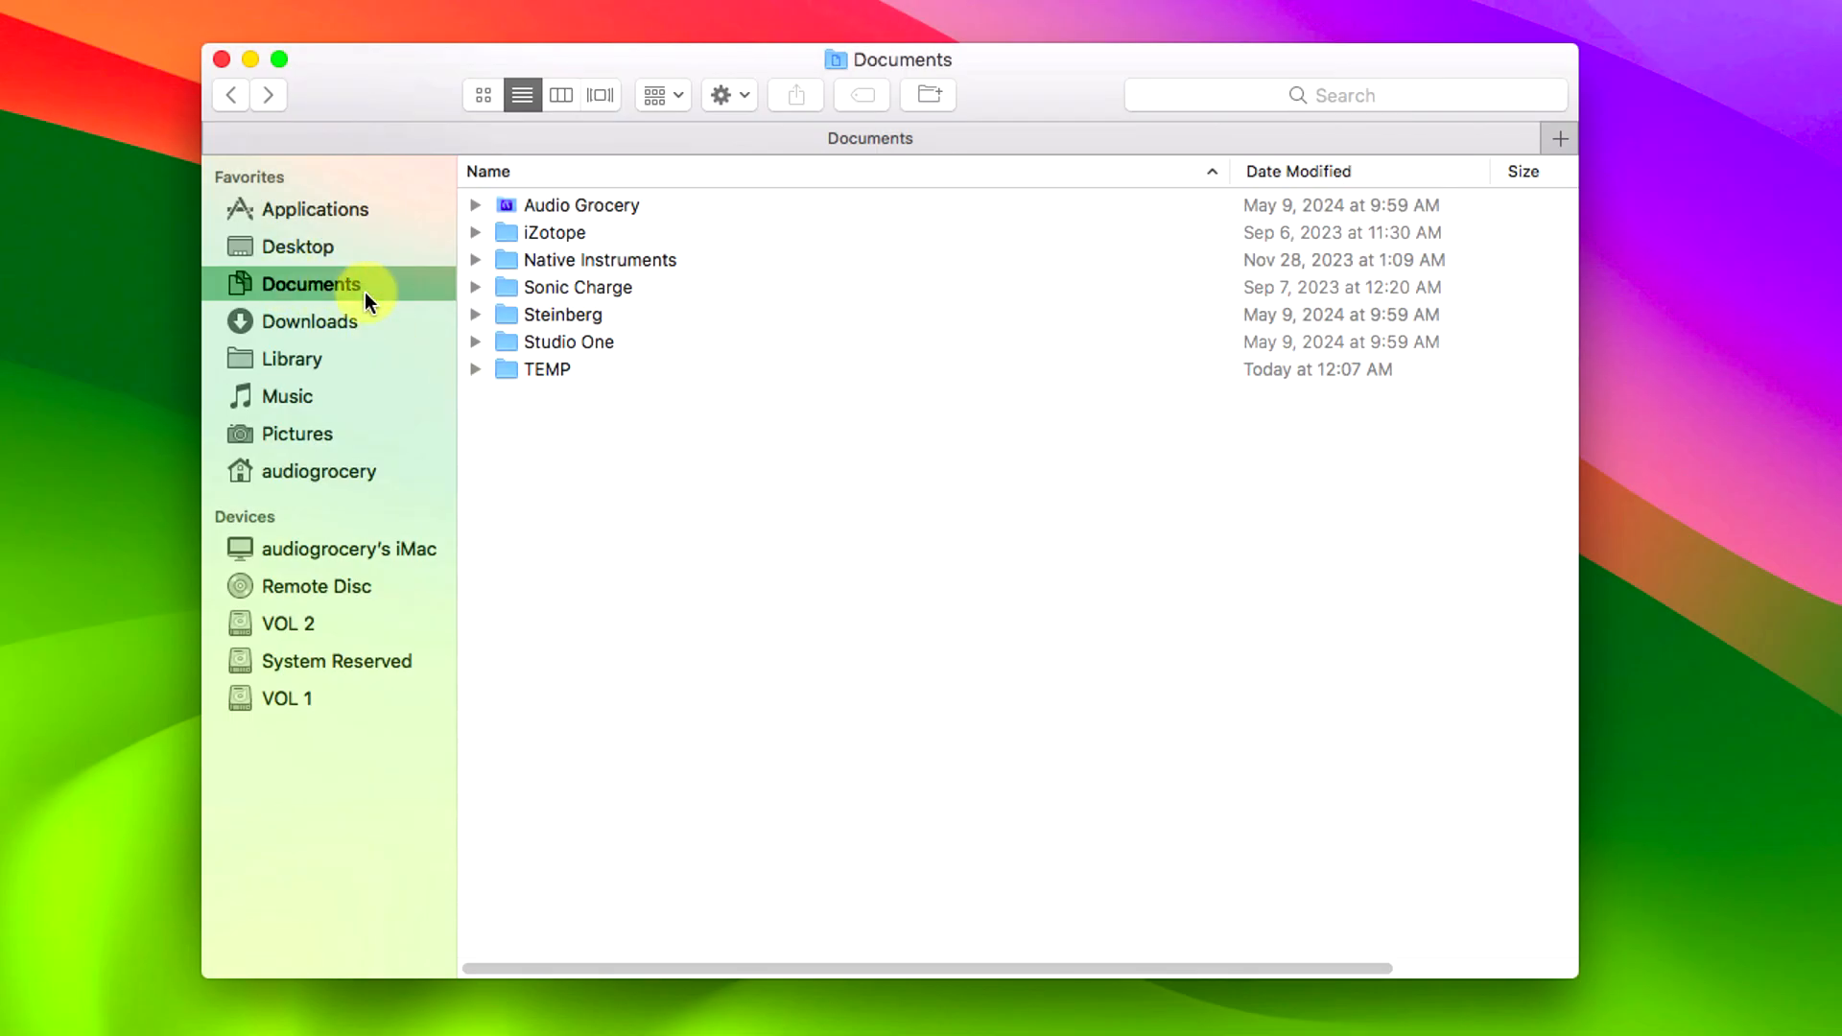
- In Finder, expand the Audio Grocery folder in Documents down to the KONTAKT Multis contents of 11 Kontakt 64 1.0
{"action": "left_click", "coordinate": [522, 207]}
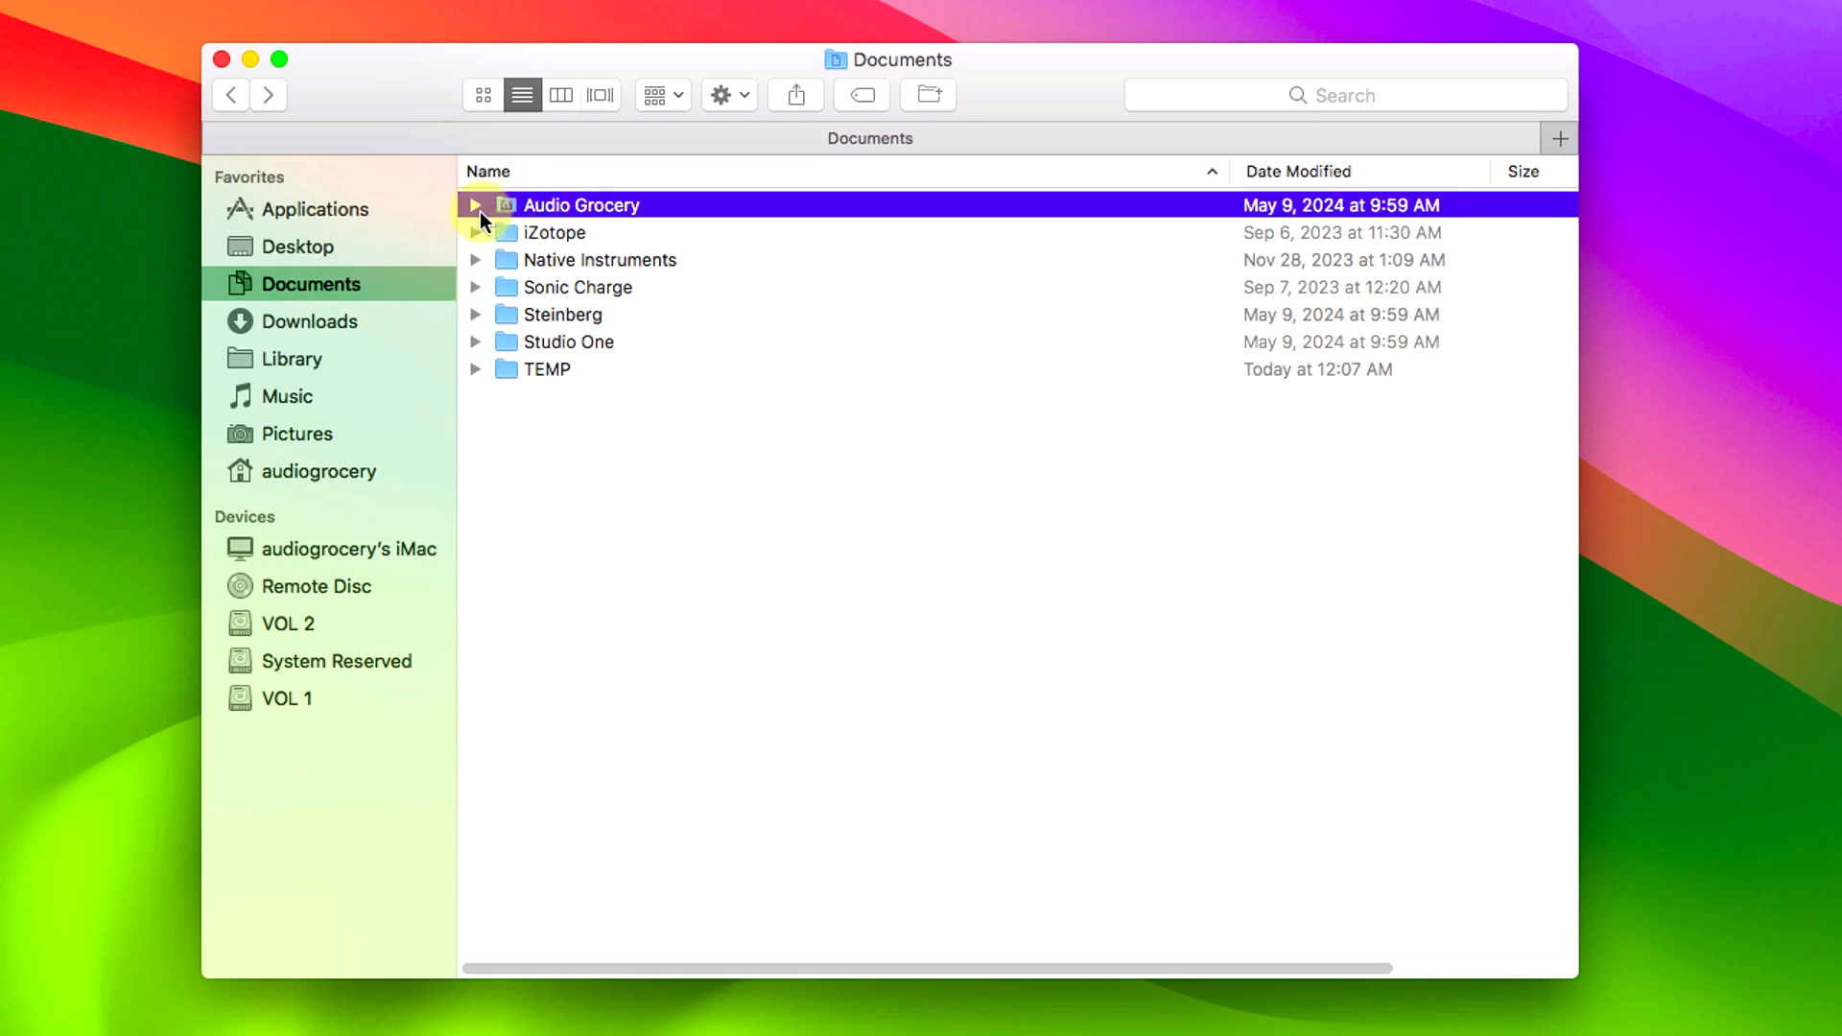
{"action": "left_click", "coordinate": [477, 208]}
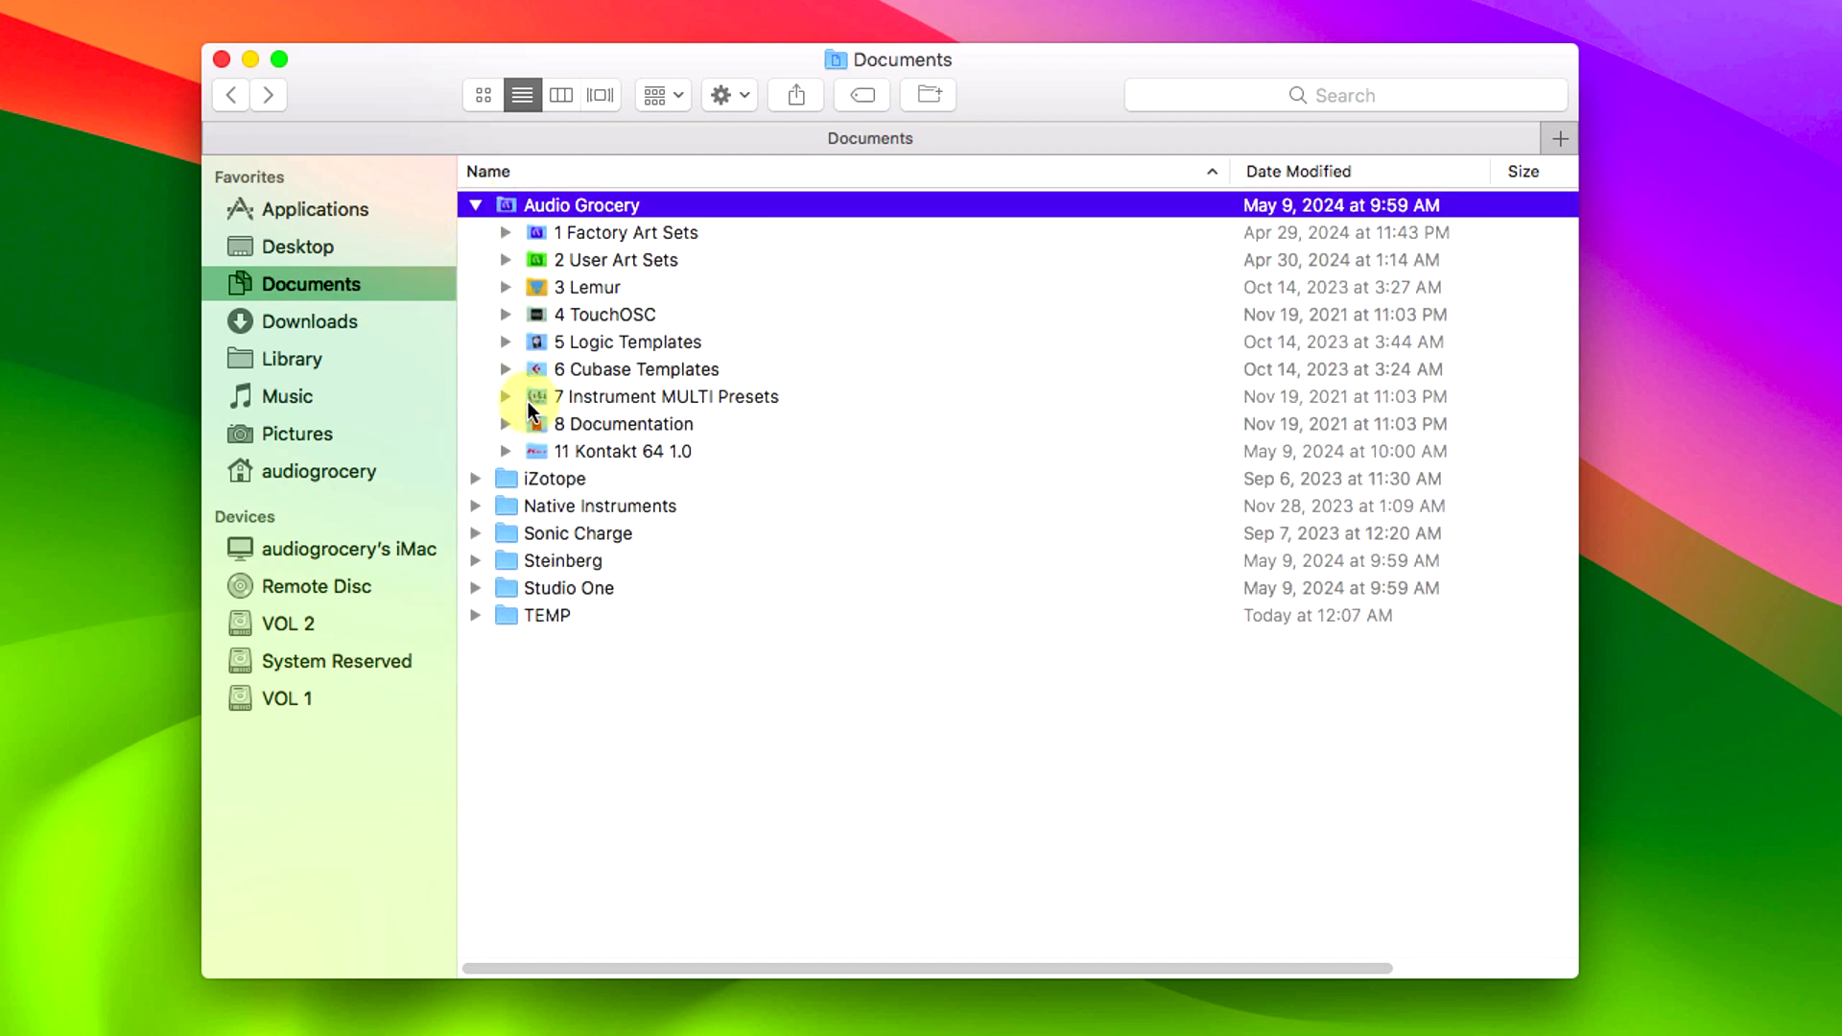
{"action": "left_click", "coordinate": [606, 455]}
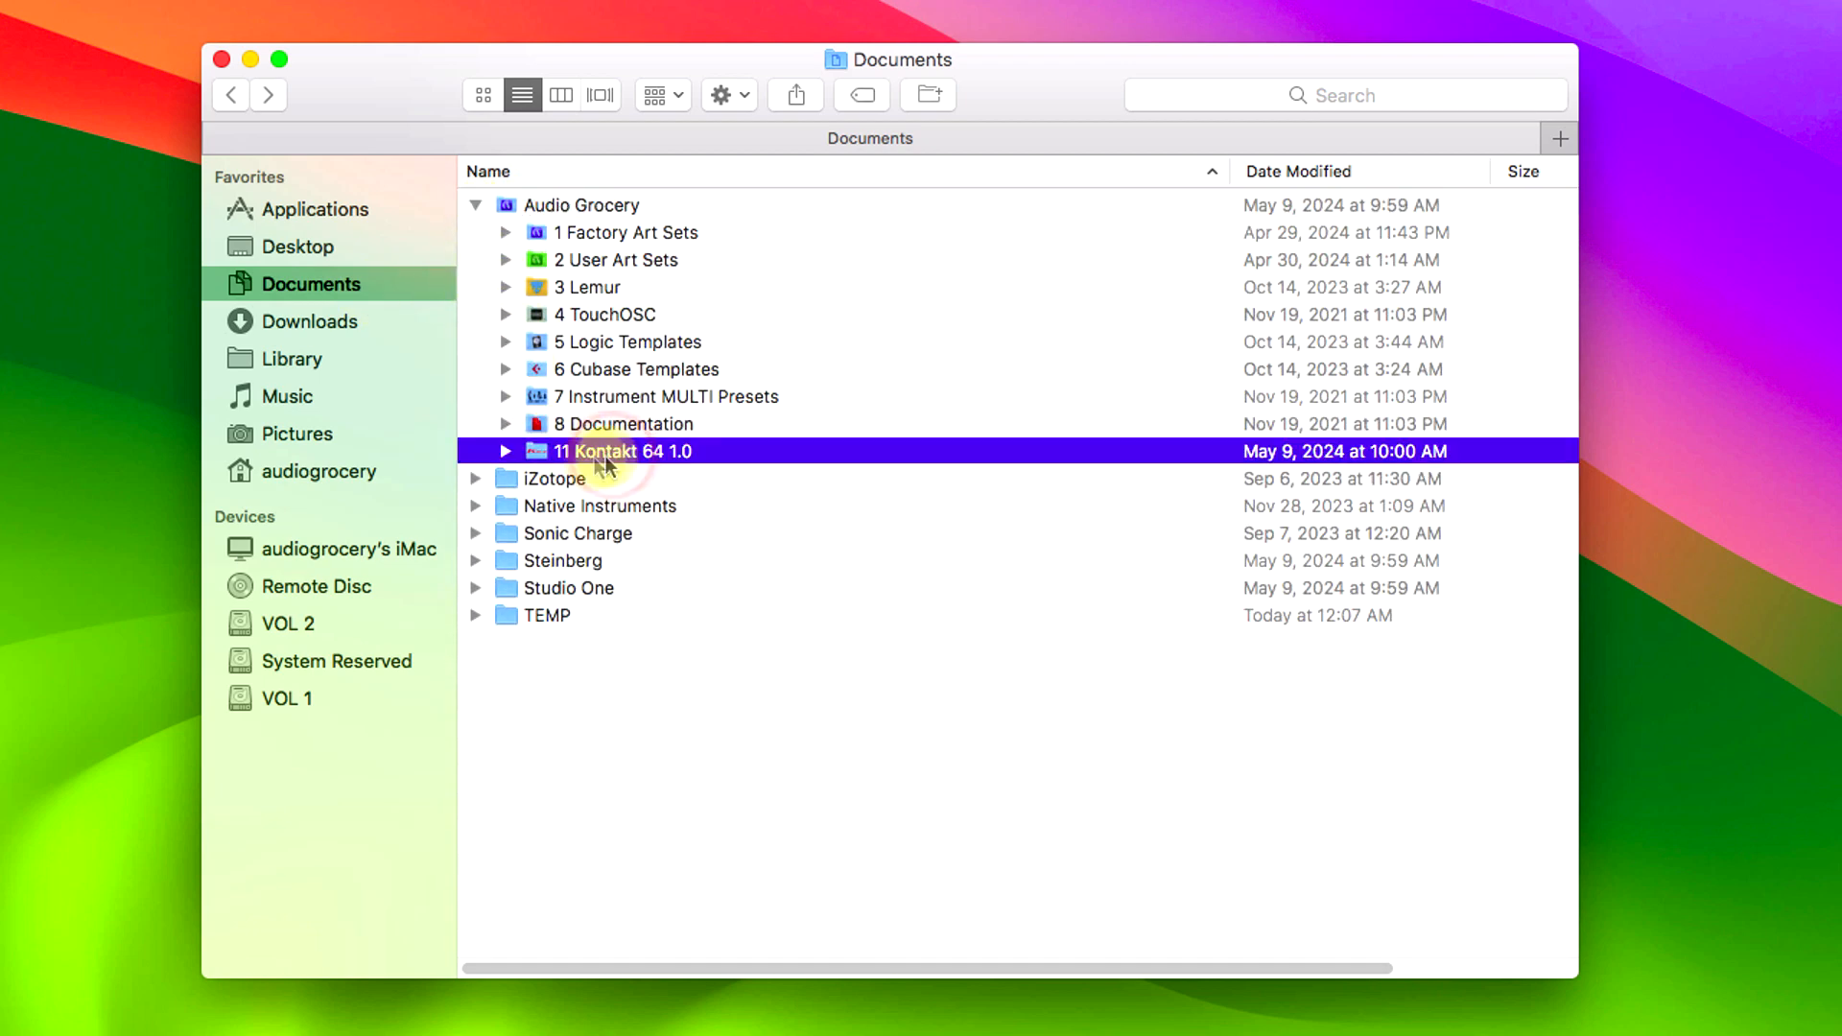
{"action": "left_click", "coordinate": [506, 452]}
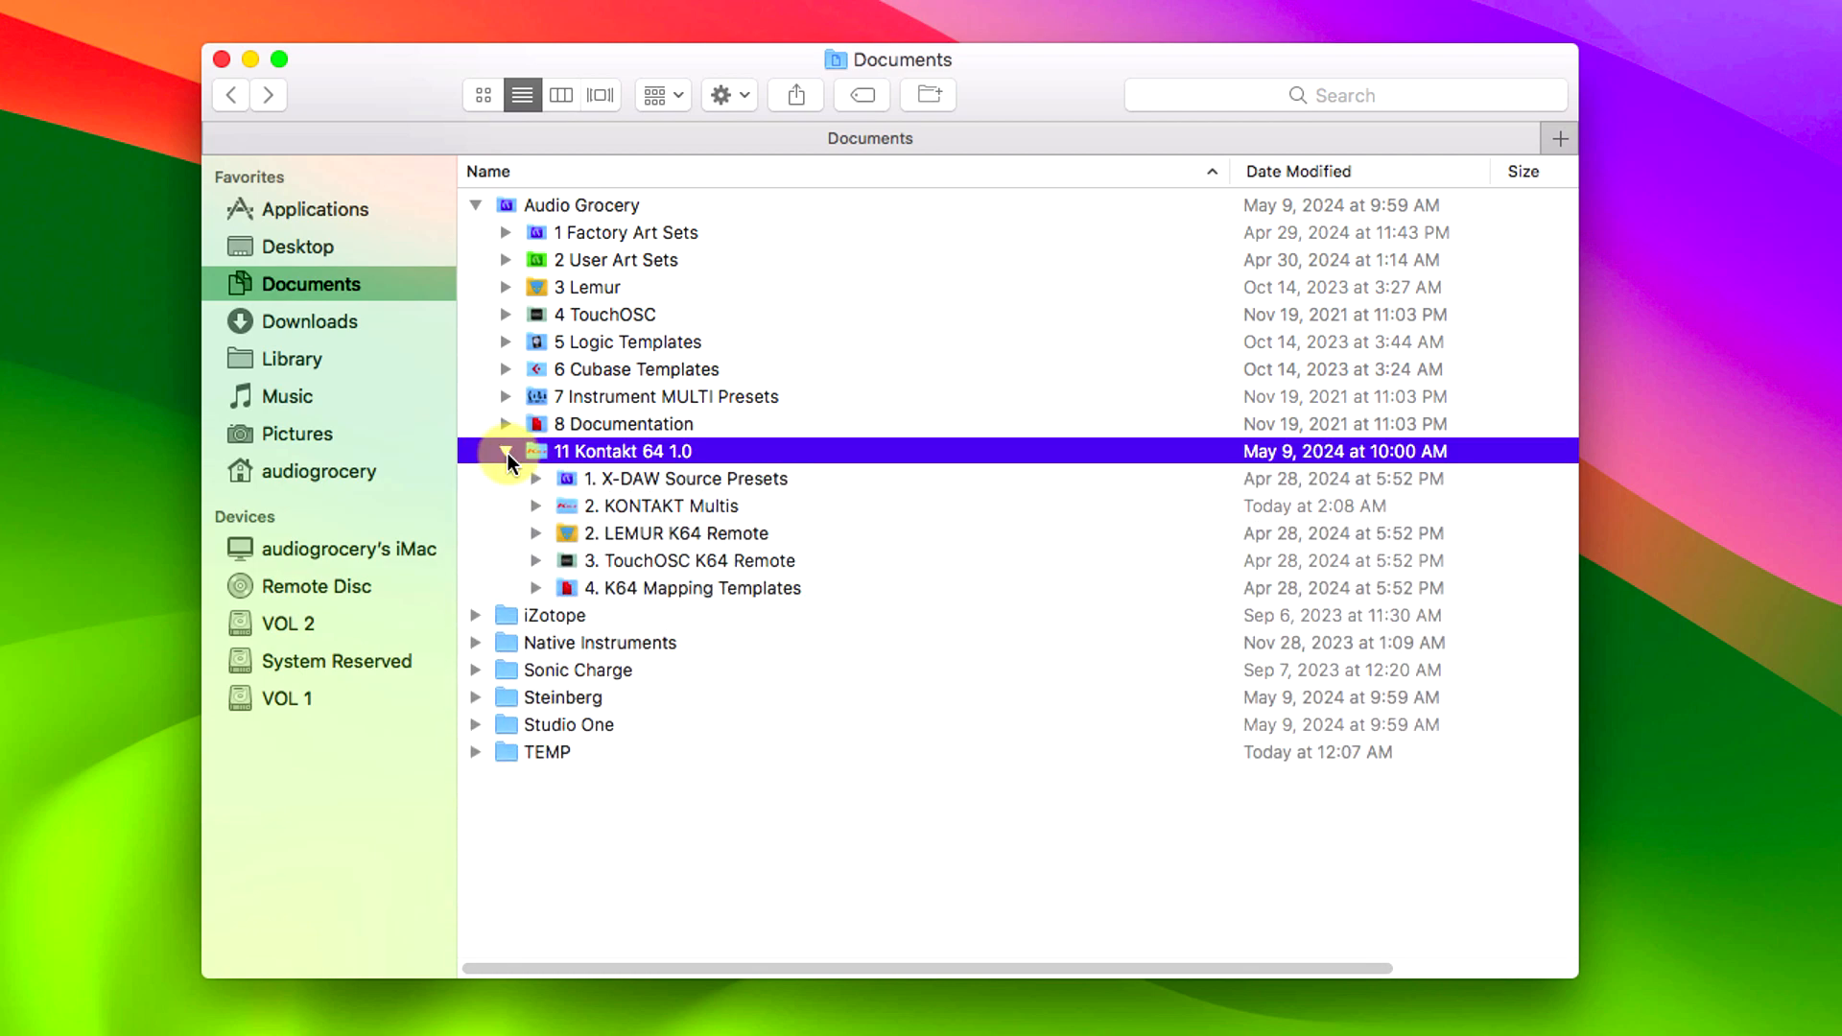
{"action": "left_click", "coordinate": [539, 510]}
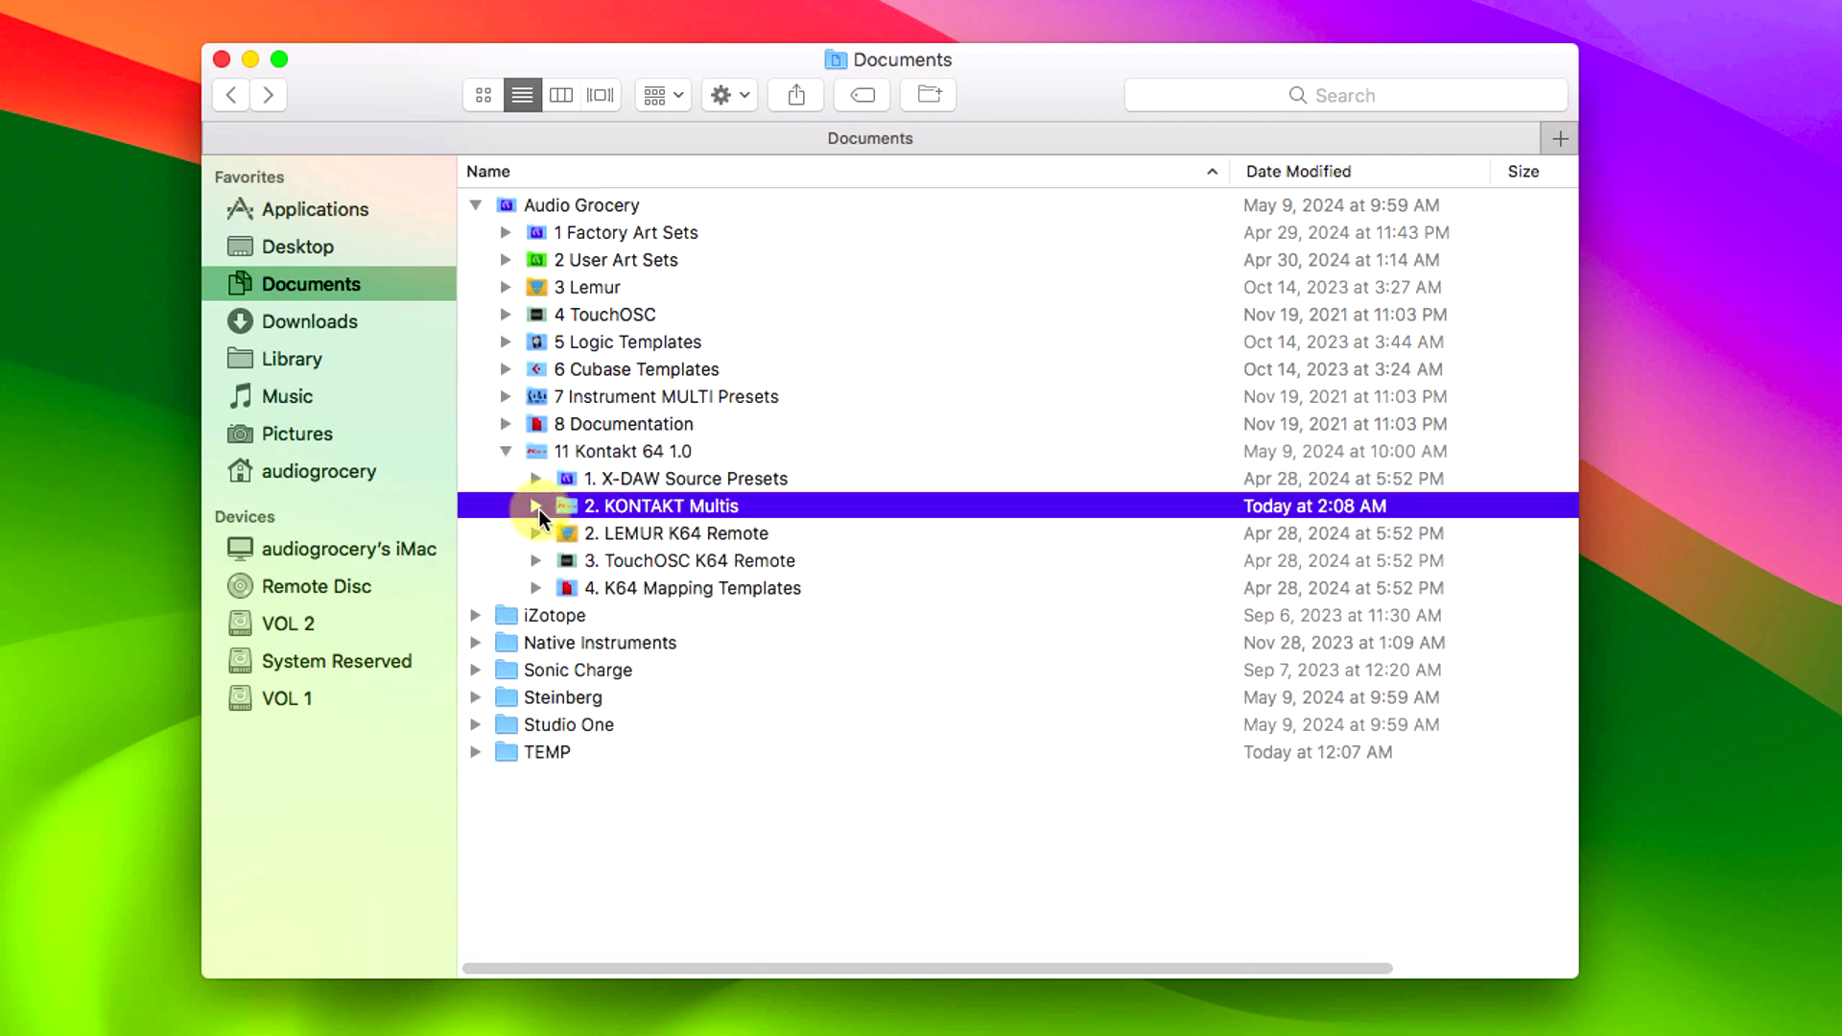
{"action": "left_click", "coordinate": [537, 509]}
{"action": "left_click", "coordinate": [566, 533]}
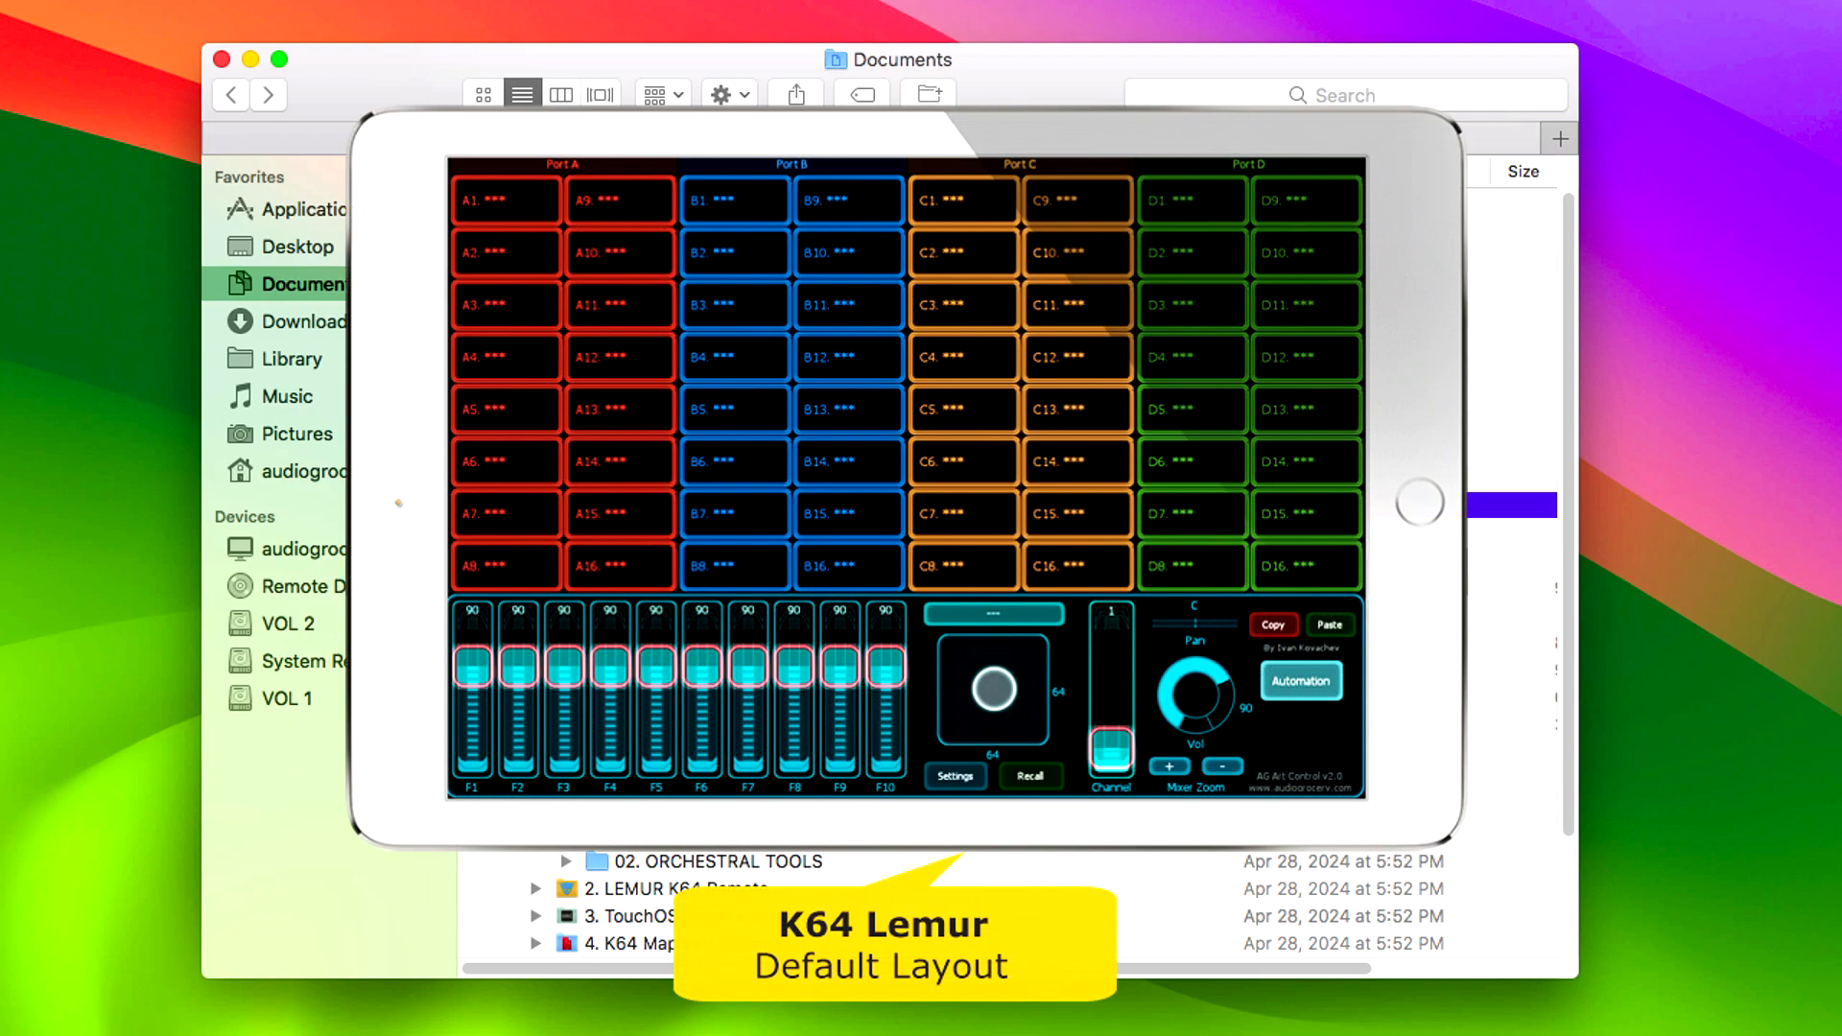
- Collapse the KONTAKT Multis folder and preview the mapping template 3. K64 Mapping - Base KS (C0).pdf
{"action": "left_click", "coordinate": [537, 508]}
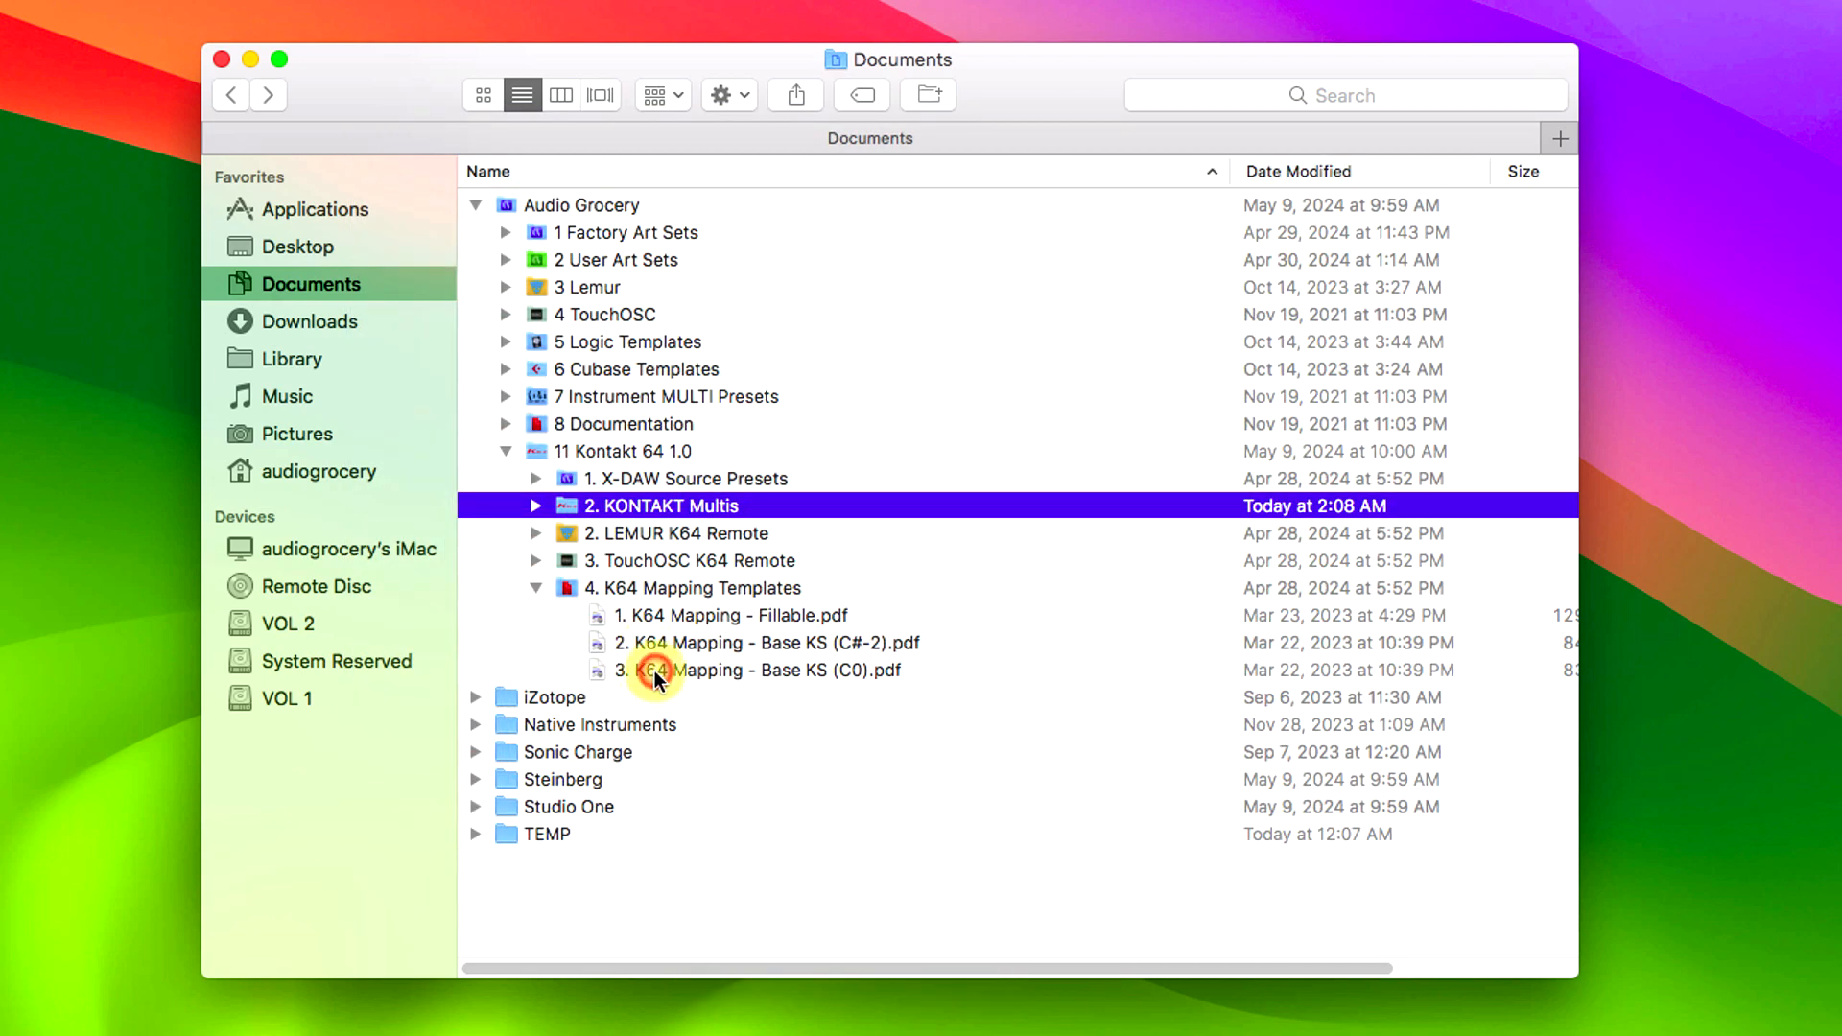
{"action": "left_click", "coordinate": [654, 671]}
{"action": "key", "text": "space"}
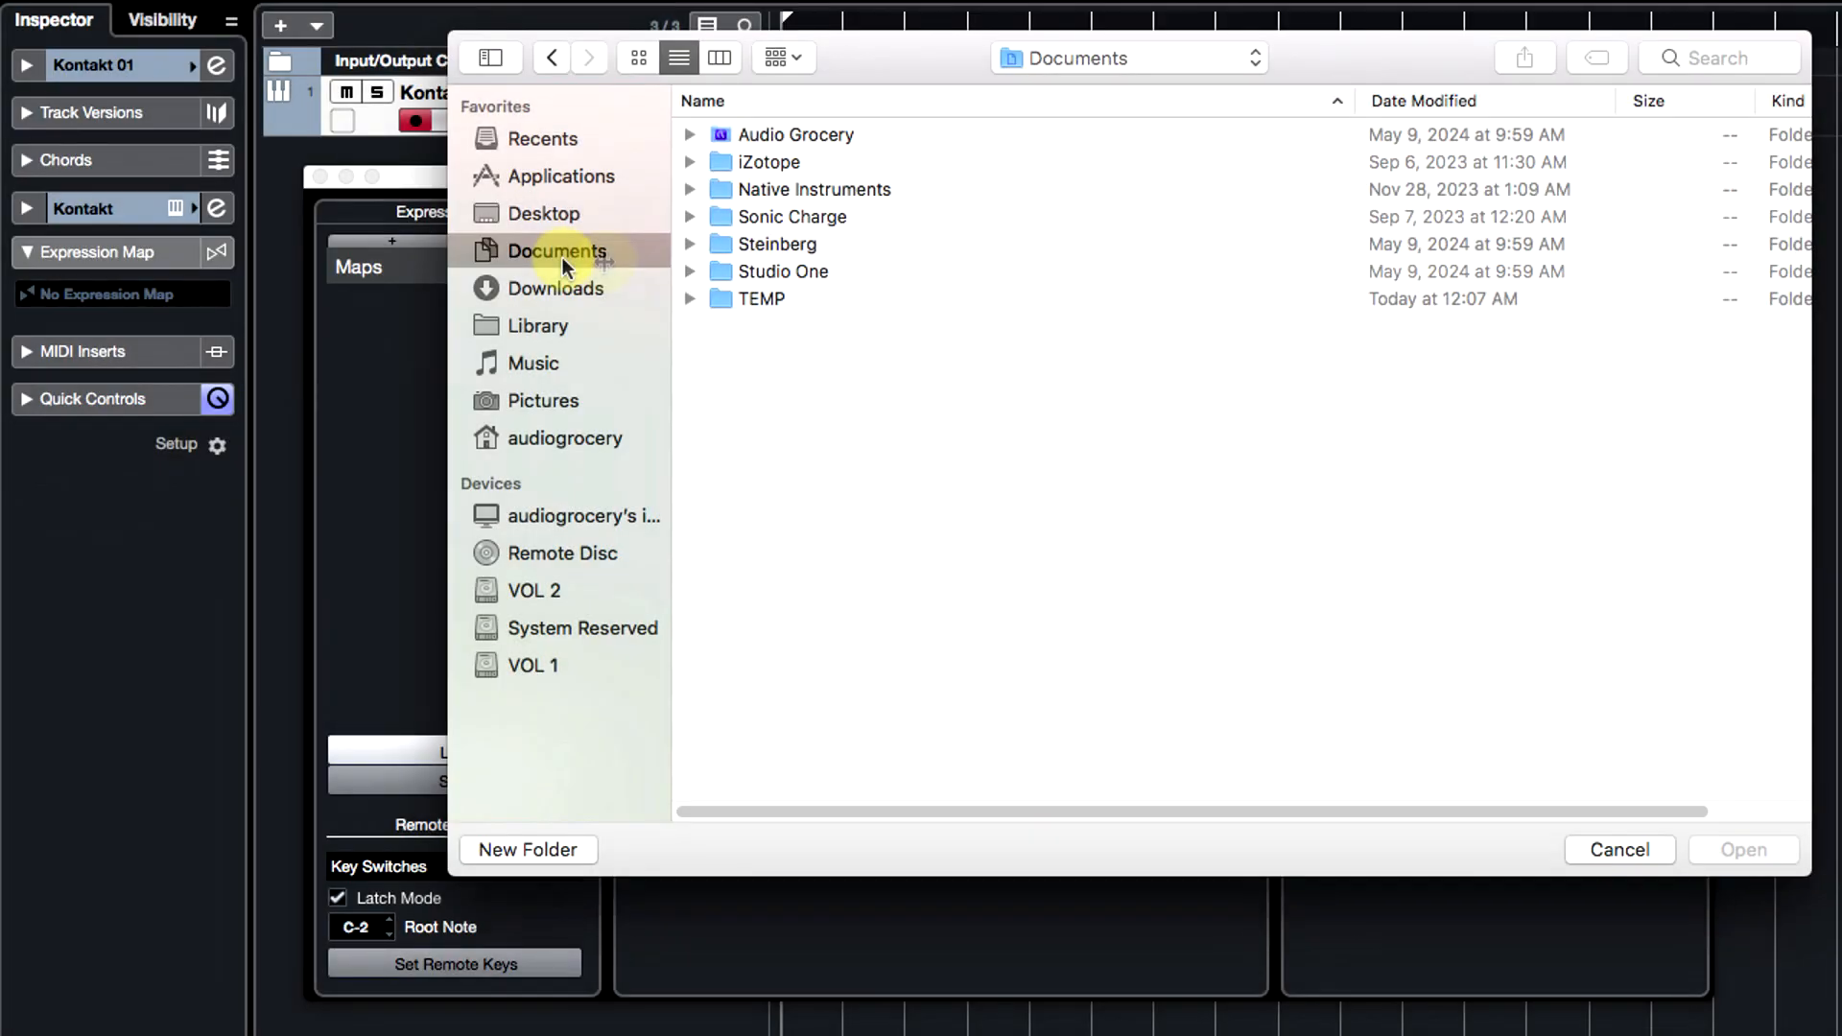
- In Cubase, load 4. K64 - Ports ABCD (Attr).expressionmap from the Kontakt 64 v1.0 main templates in the Steinberg folder
{"action": "left_click", "coordinate": [690, 244]}
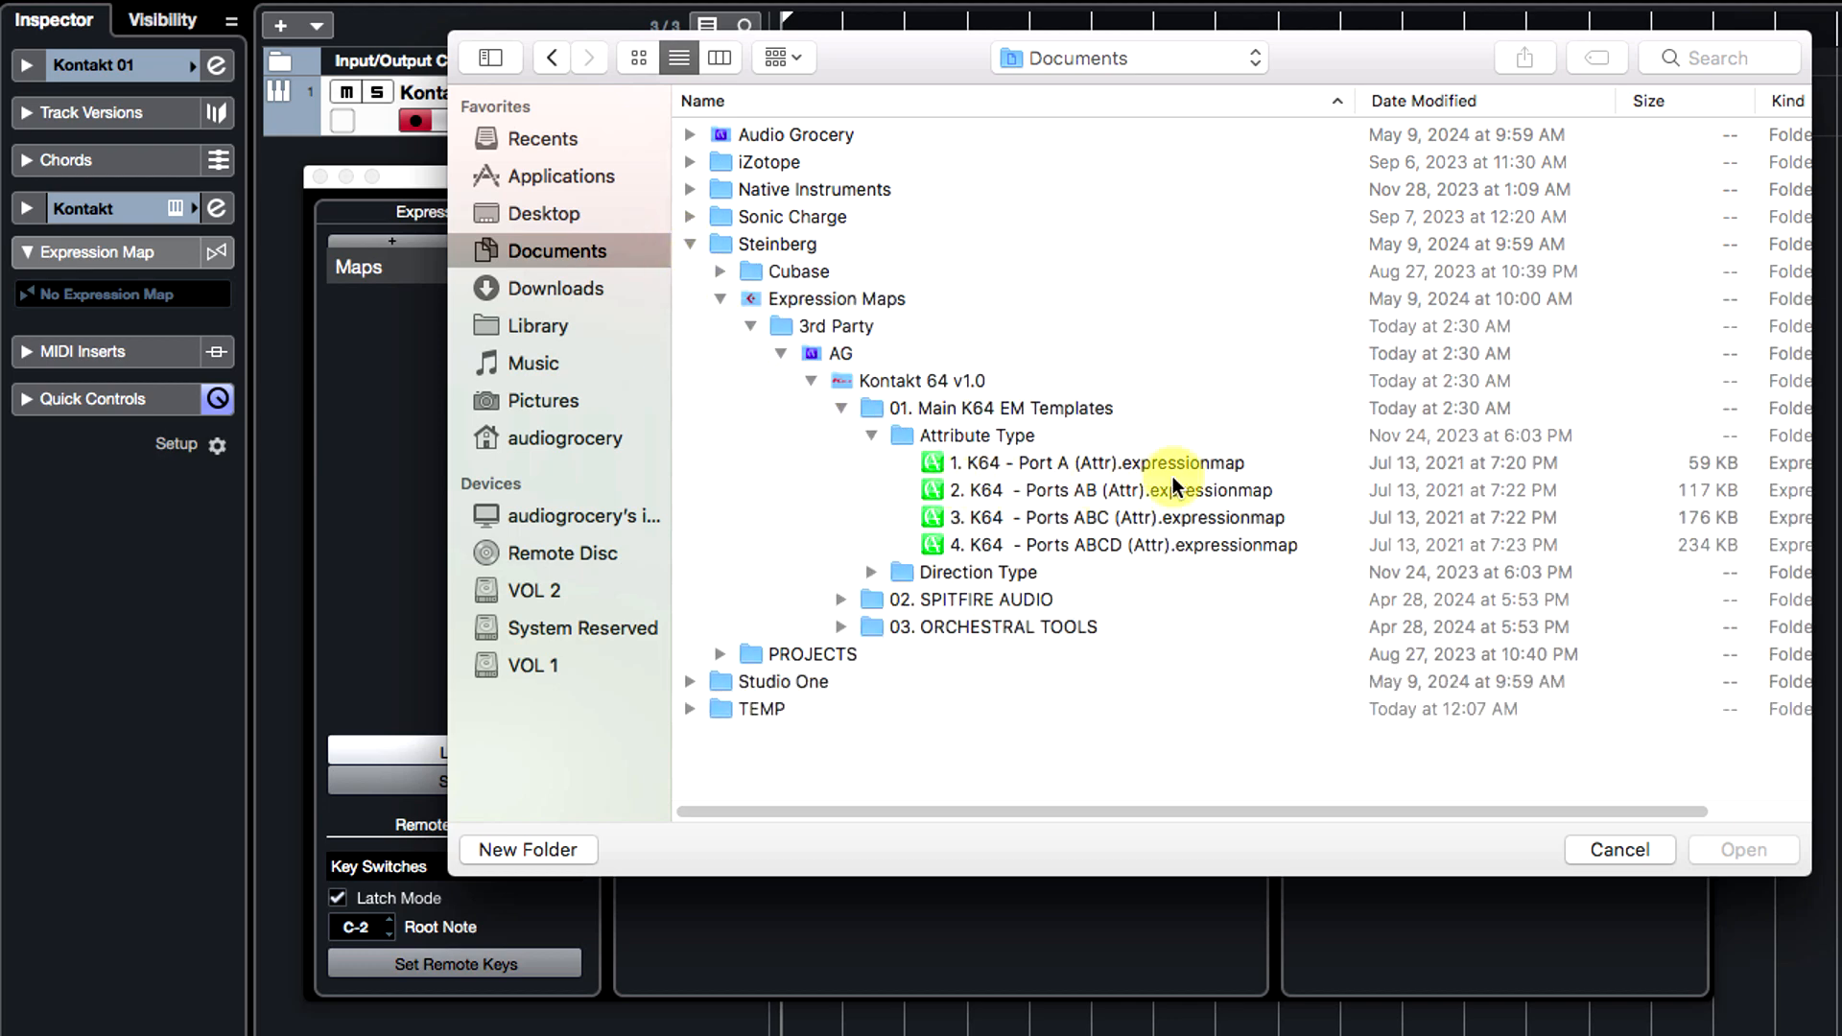
{"action": "left_click", "coordinate": [1176, 556]}
{"action": "double_click", "coordinate": [1173, 549]}
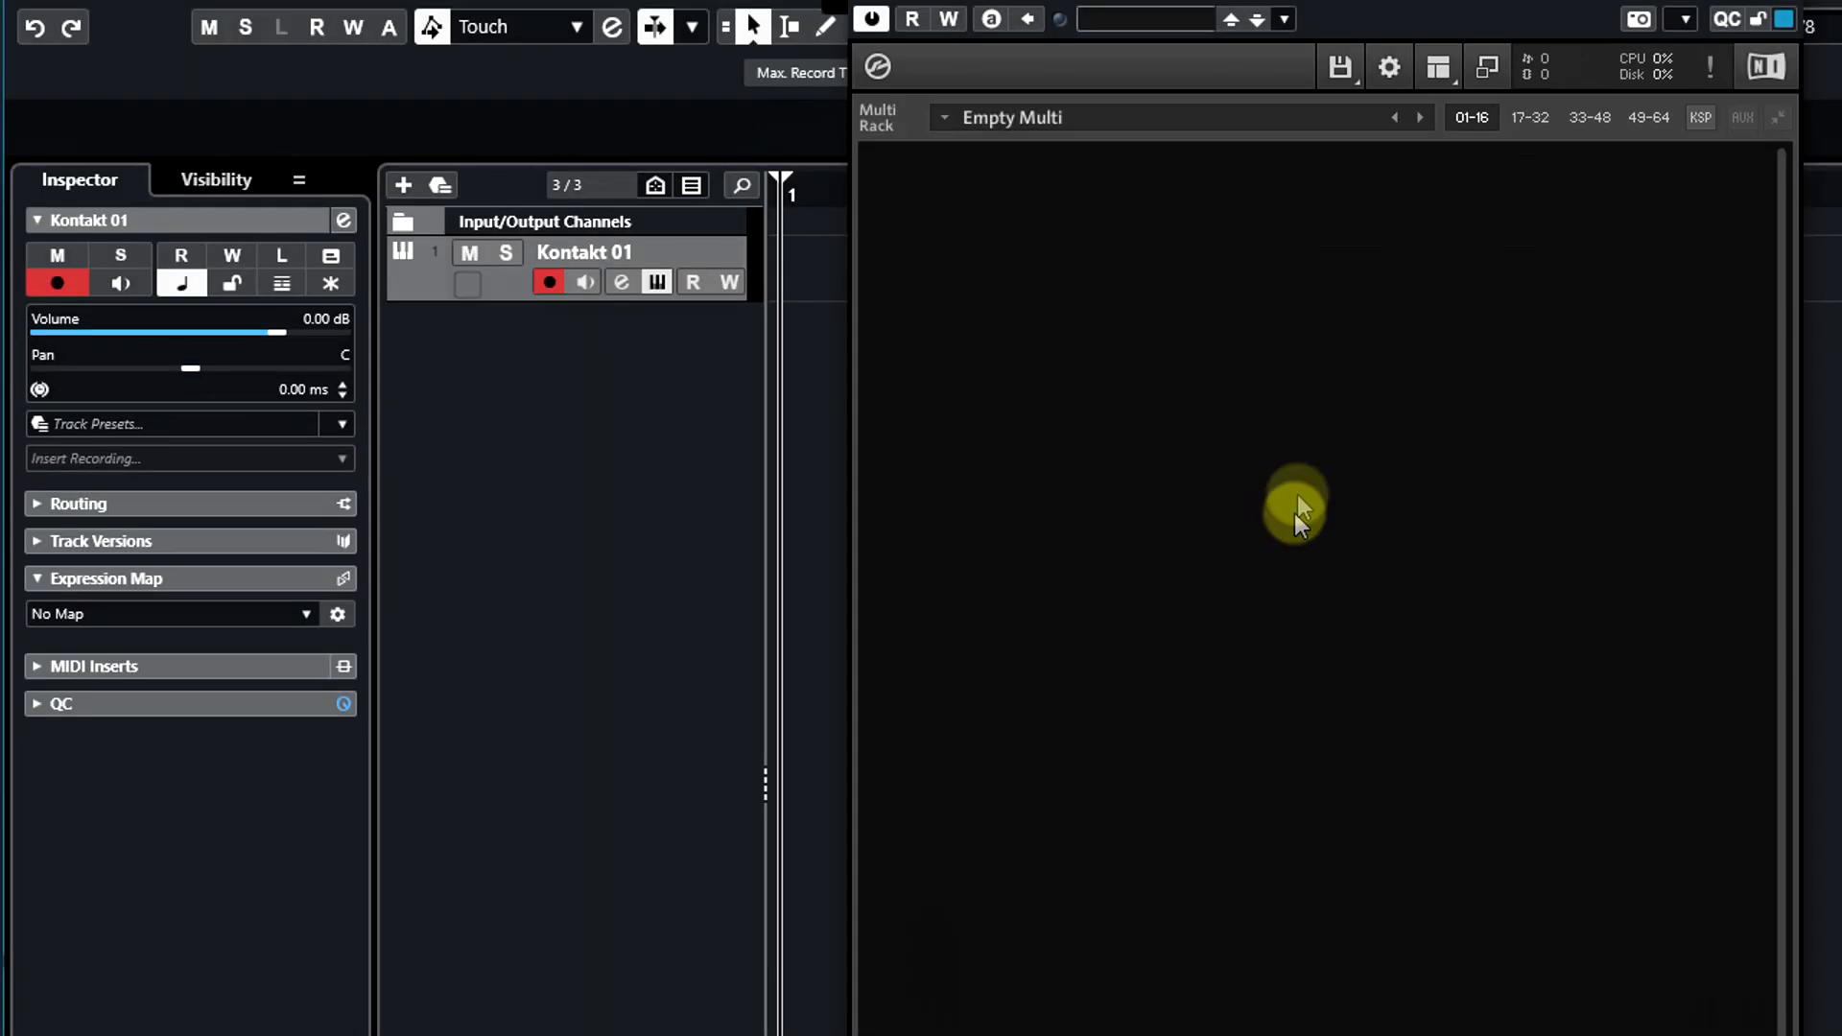
- Load the 1. SF Chamb Str - V1 multi into Kontakt from the Spitfire Audio folder of Audio Grocery's KONTAKT Multis
{"action": "left_click", "coordinate": [1343, 69]}
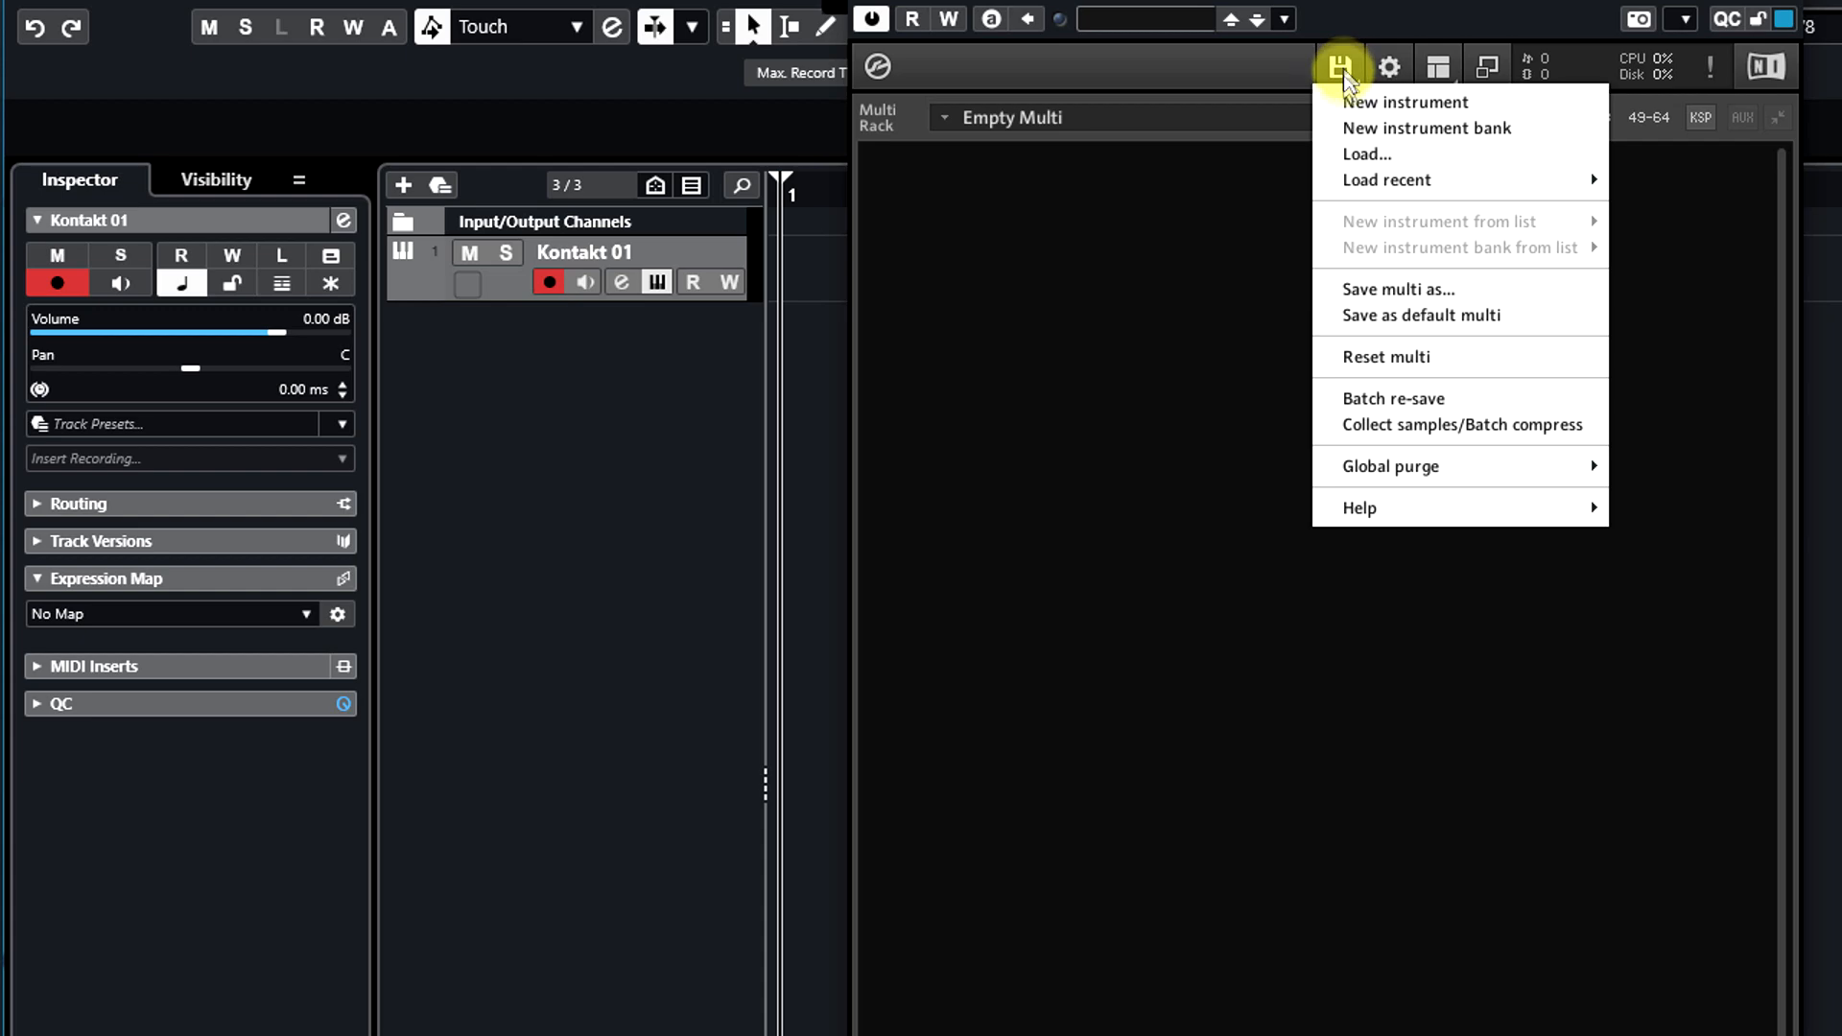
{"action": "left_click", "coordinate": [1361, 156]}
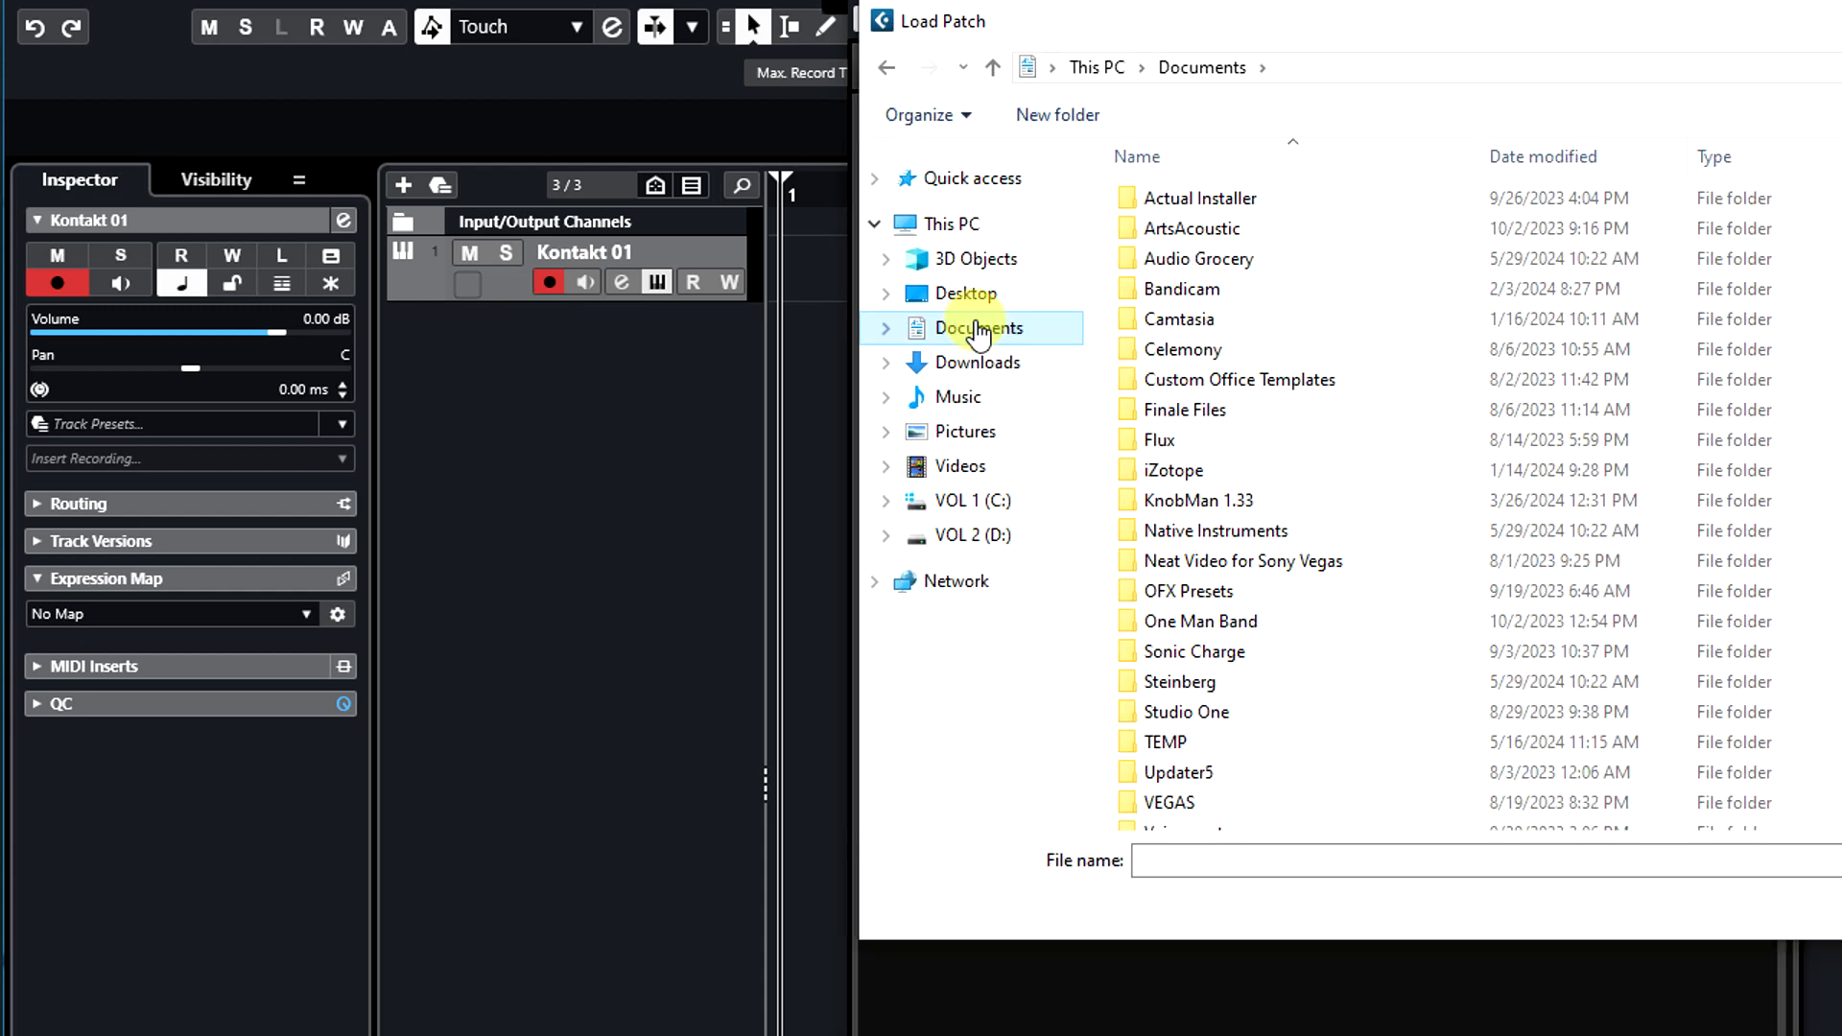
{"action": "double_click", "coordinate": [1149, 259]}
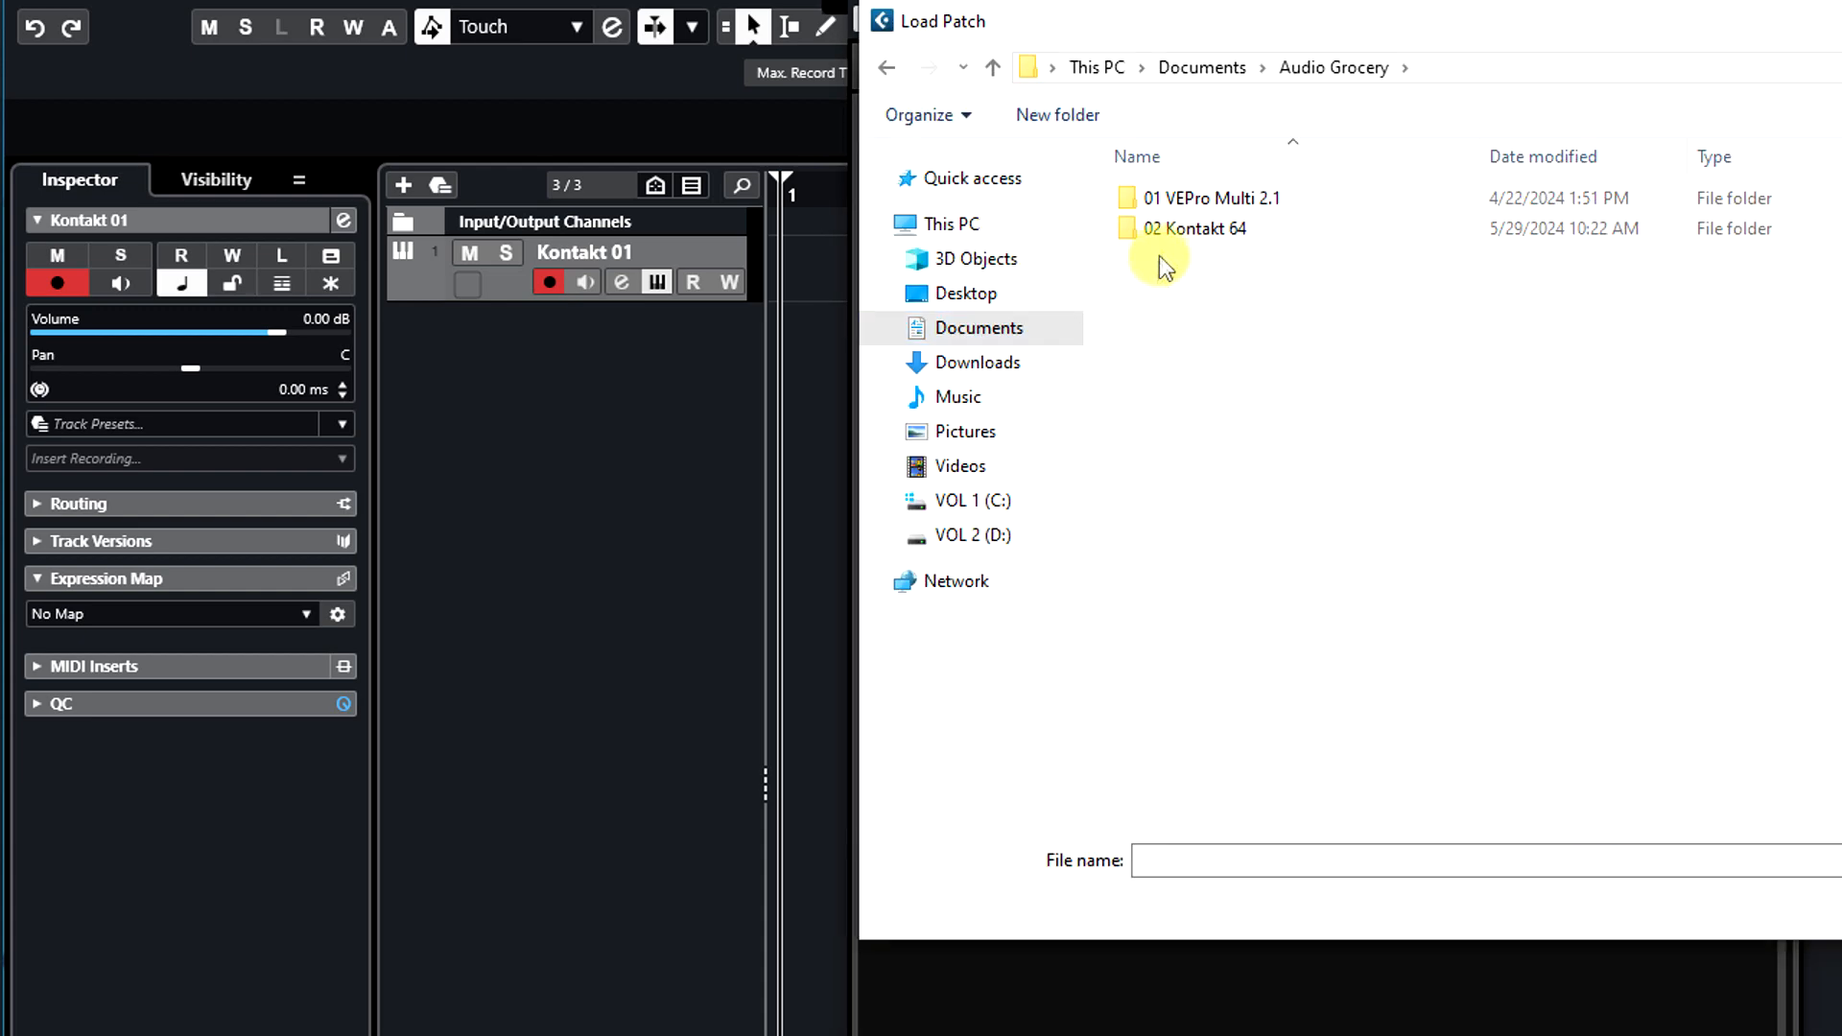
{"action": "double_click", "coordinate": [1172, 228]}
{"action": "double_click", "coordinate": [1186, 199]}
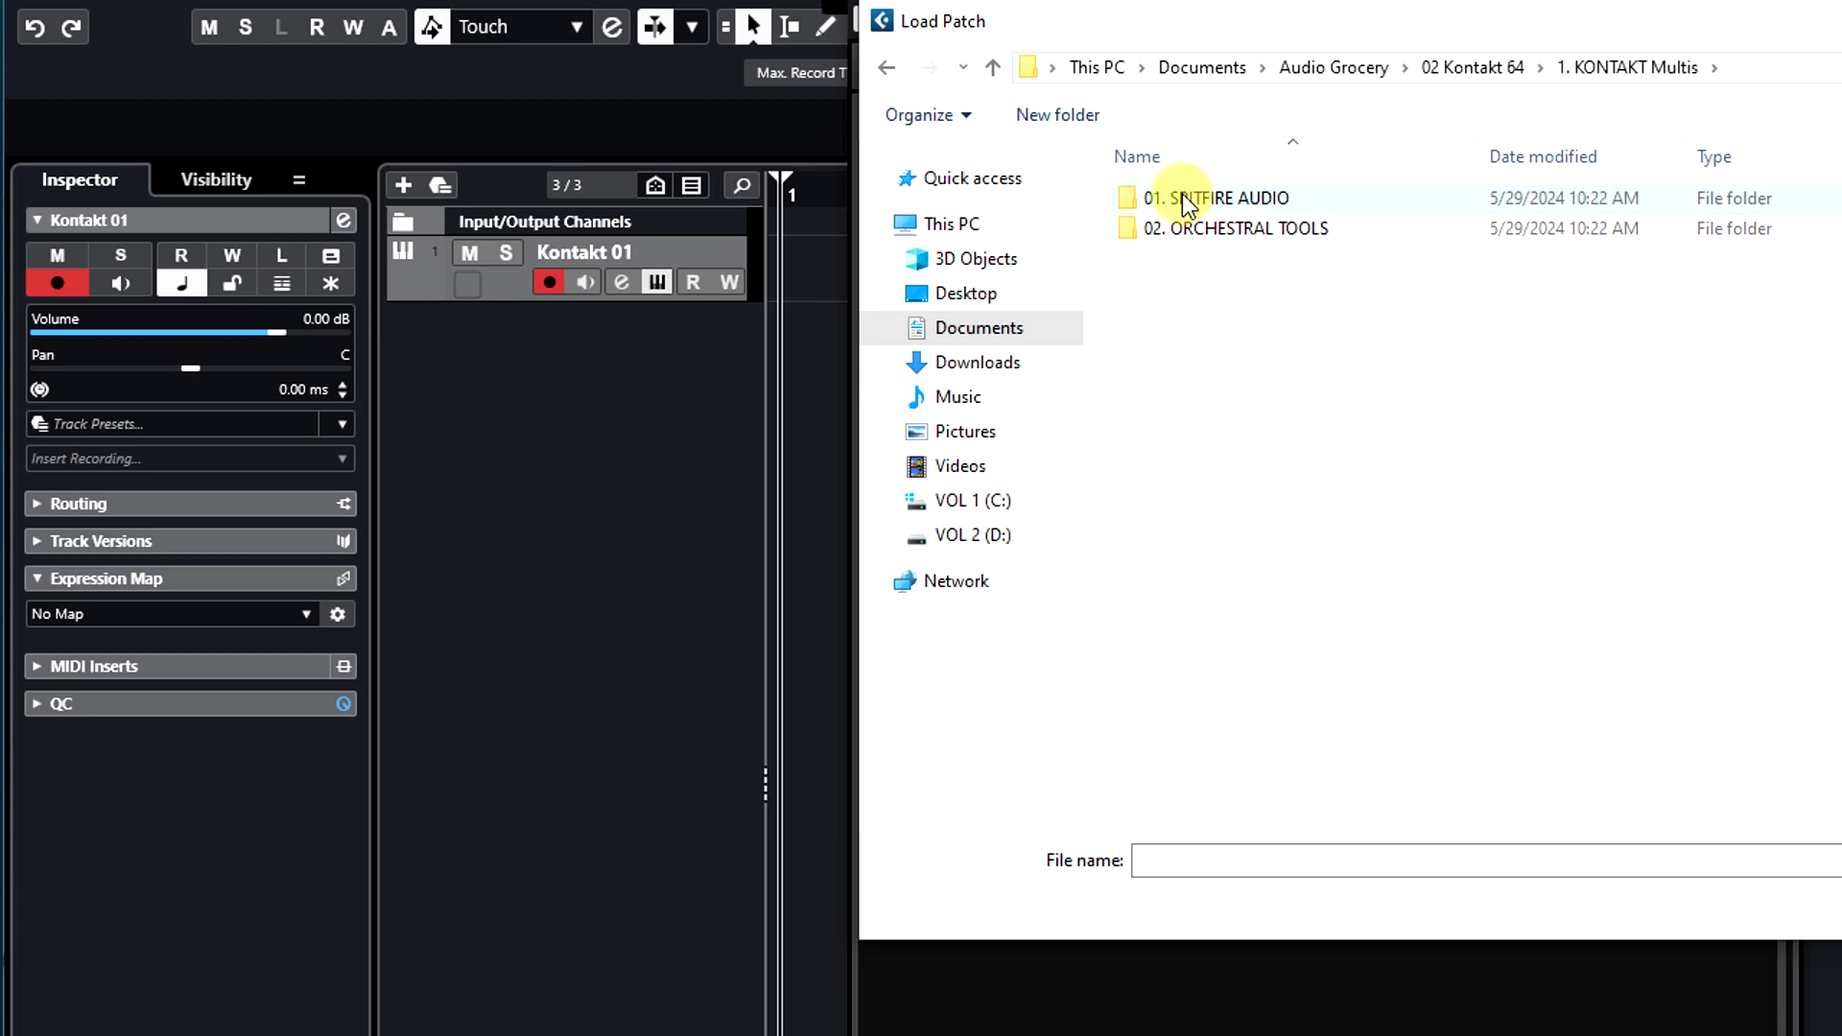
{"action": "double_click", "coordinate": [1186, 198]}
{"action": "double_click", "coordinate": [1190, 291]}
{"action": "double_click", "coordinate": [1207, 200]}
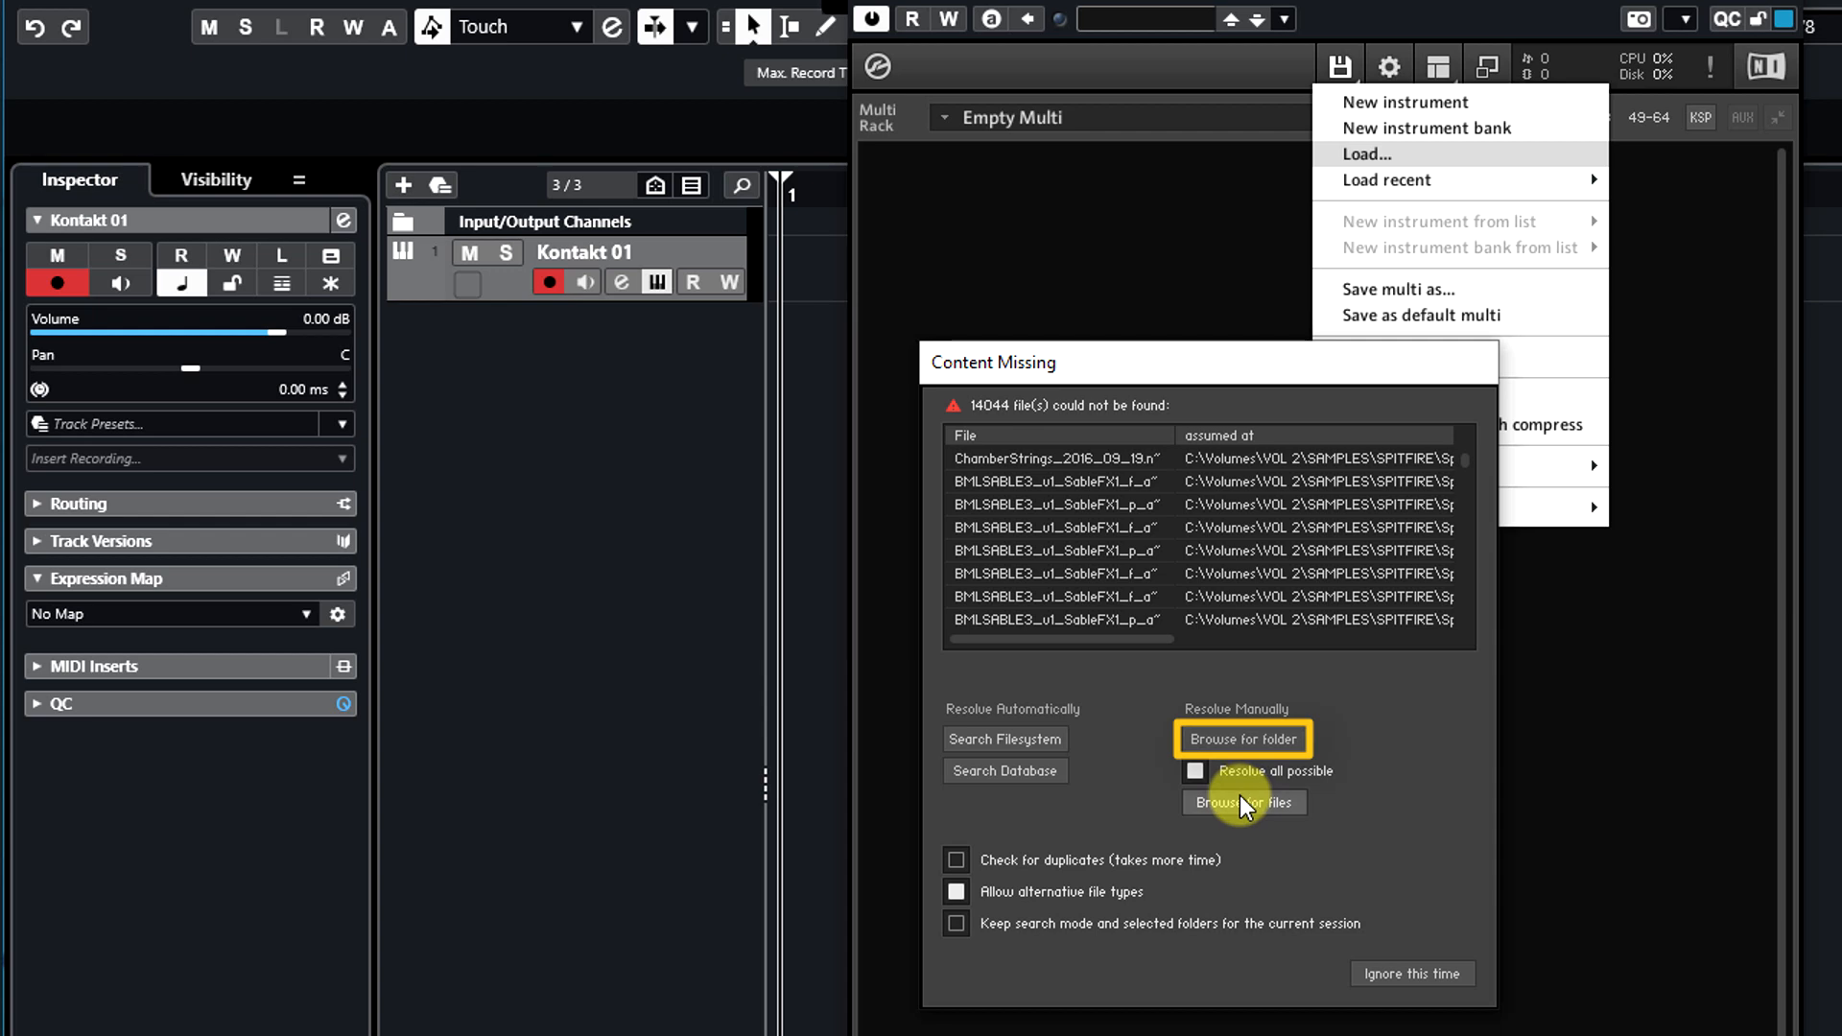
- Resolve the multi's missing samples manually using the Spitfire Audio - Chamber Strings folder
{"action": "left_click", "coordinate": [1241, 737]}
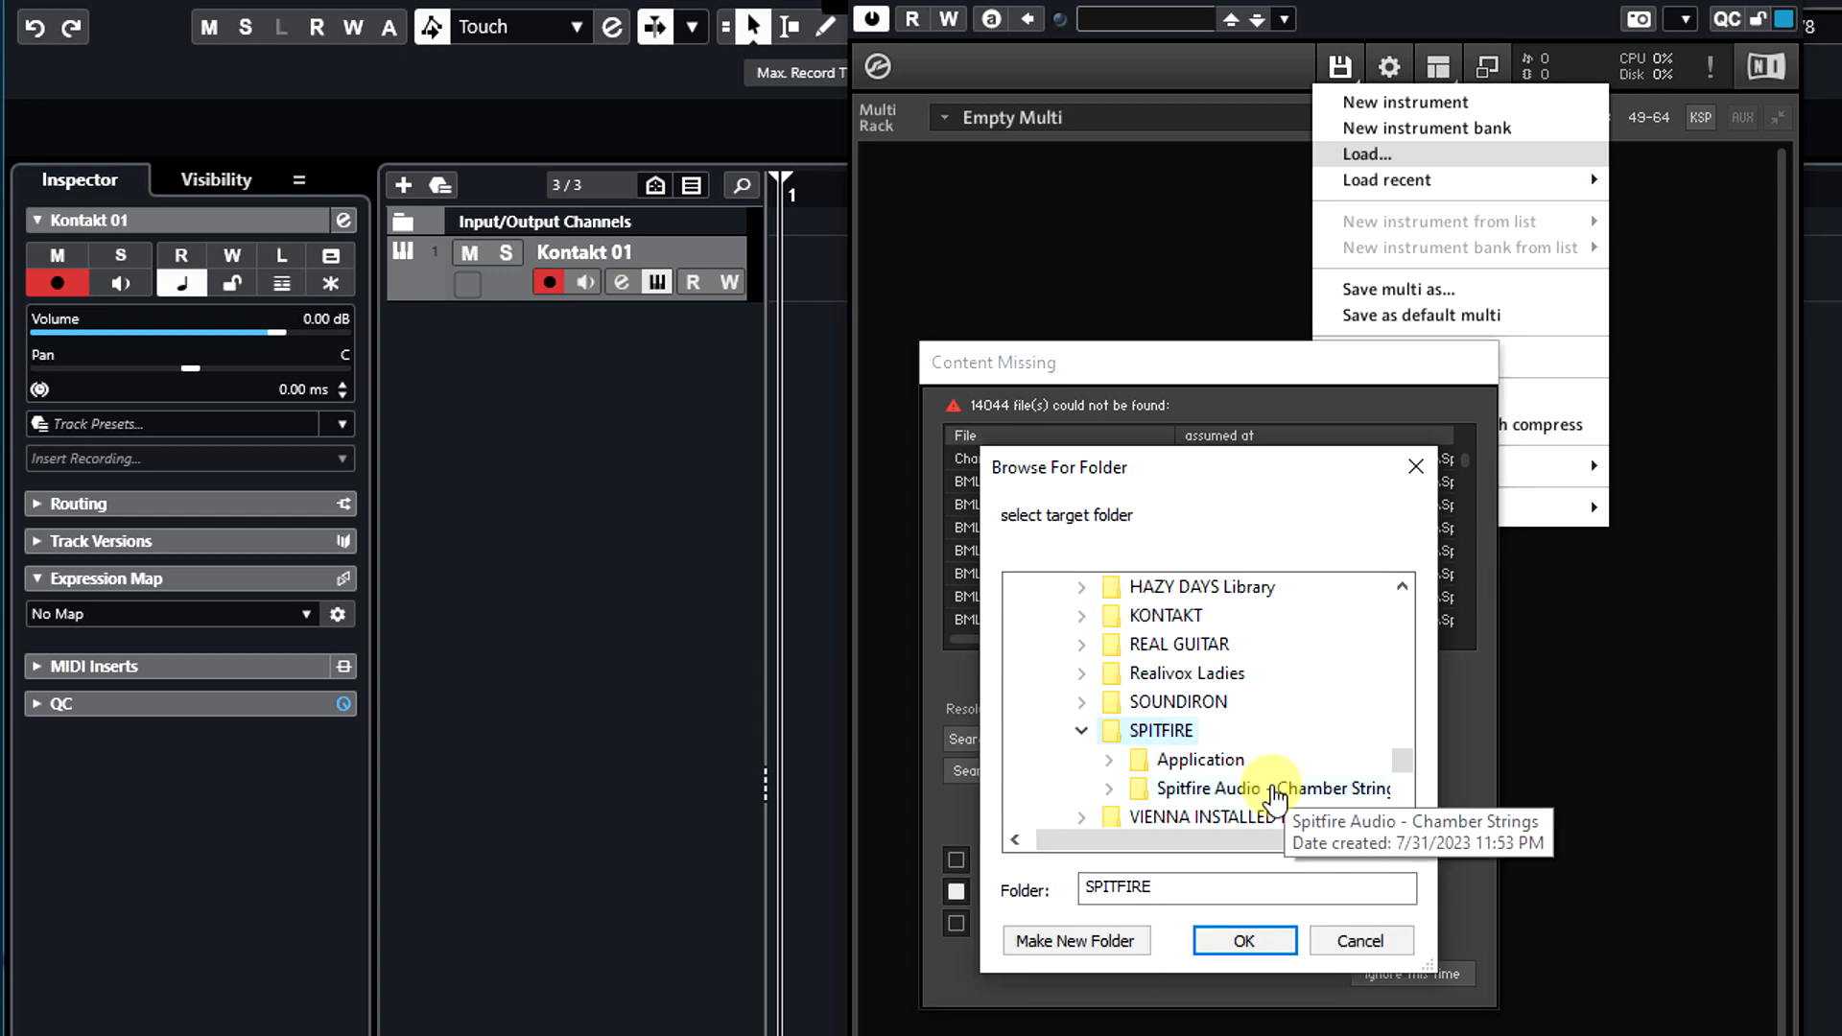
{"action": "left_click", "coordinate": [1276, 791]}
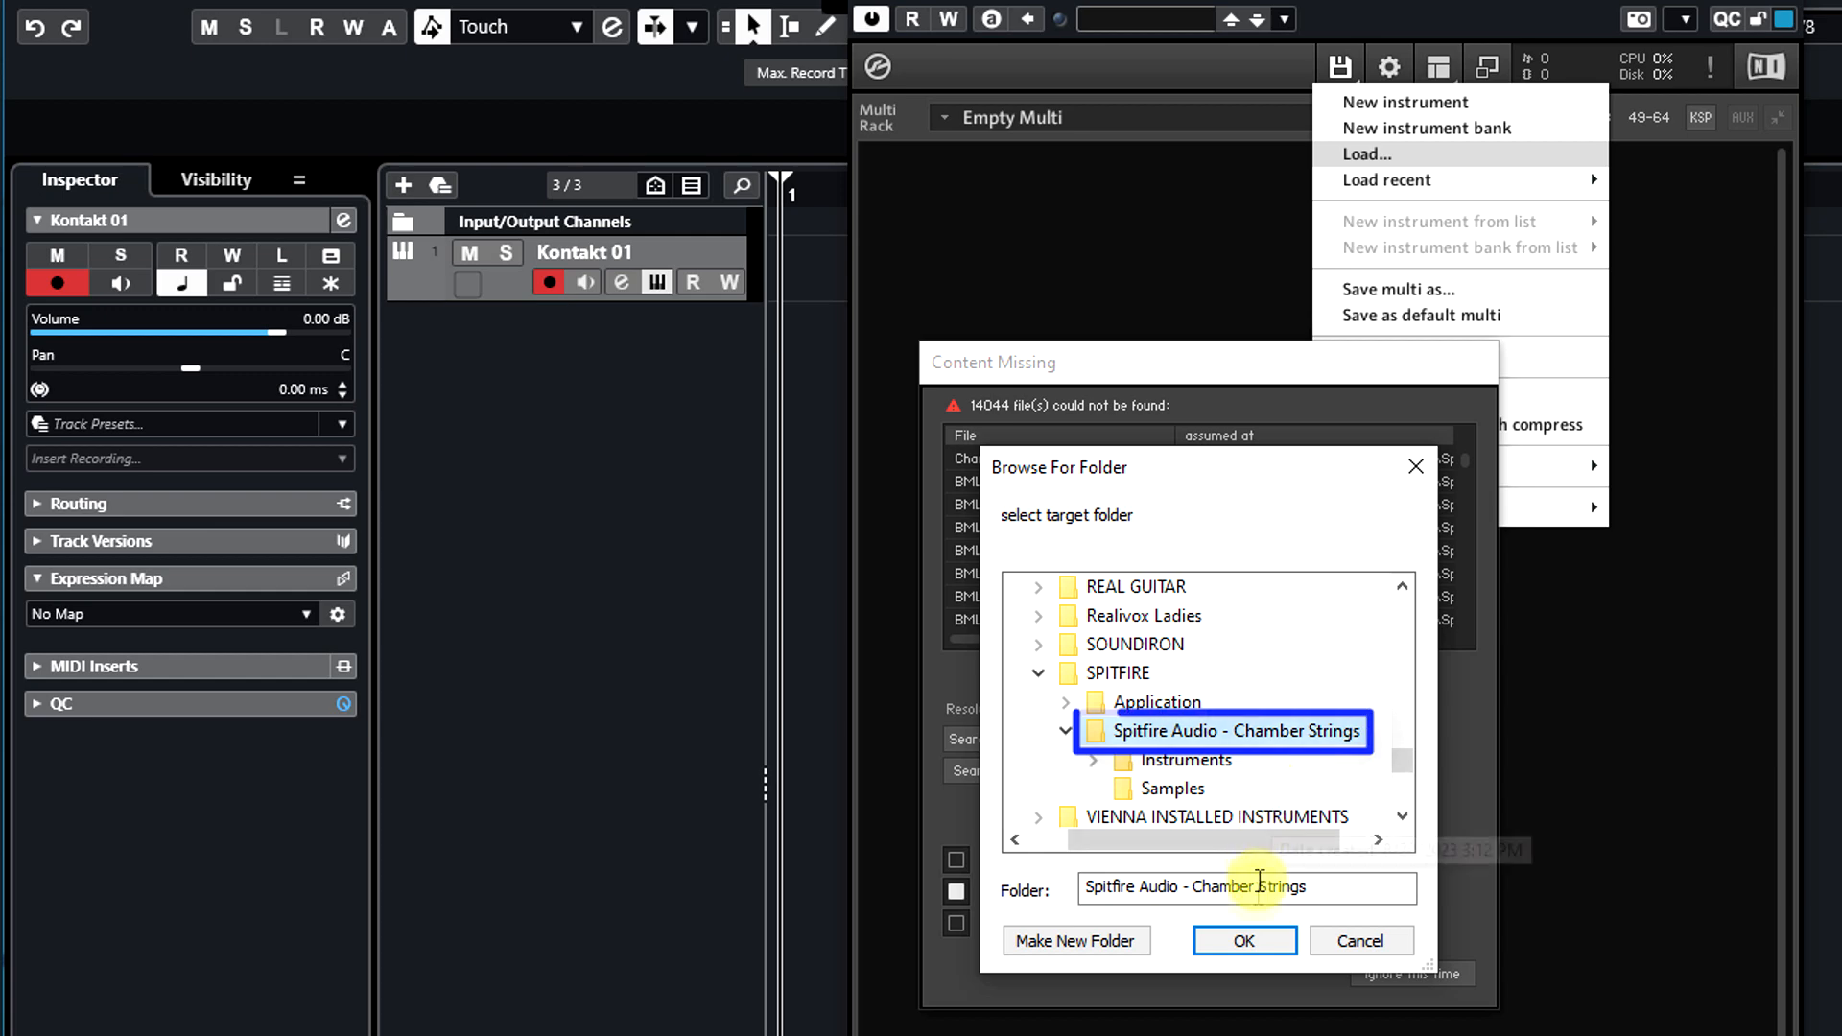
{"action": "left_click", "coordinate": [1244, 940]}
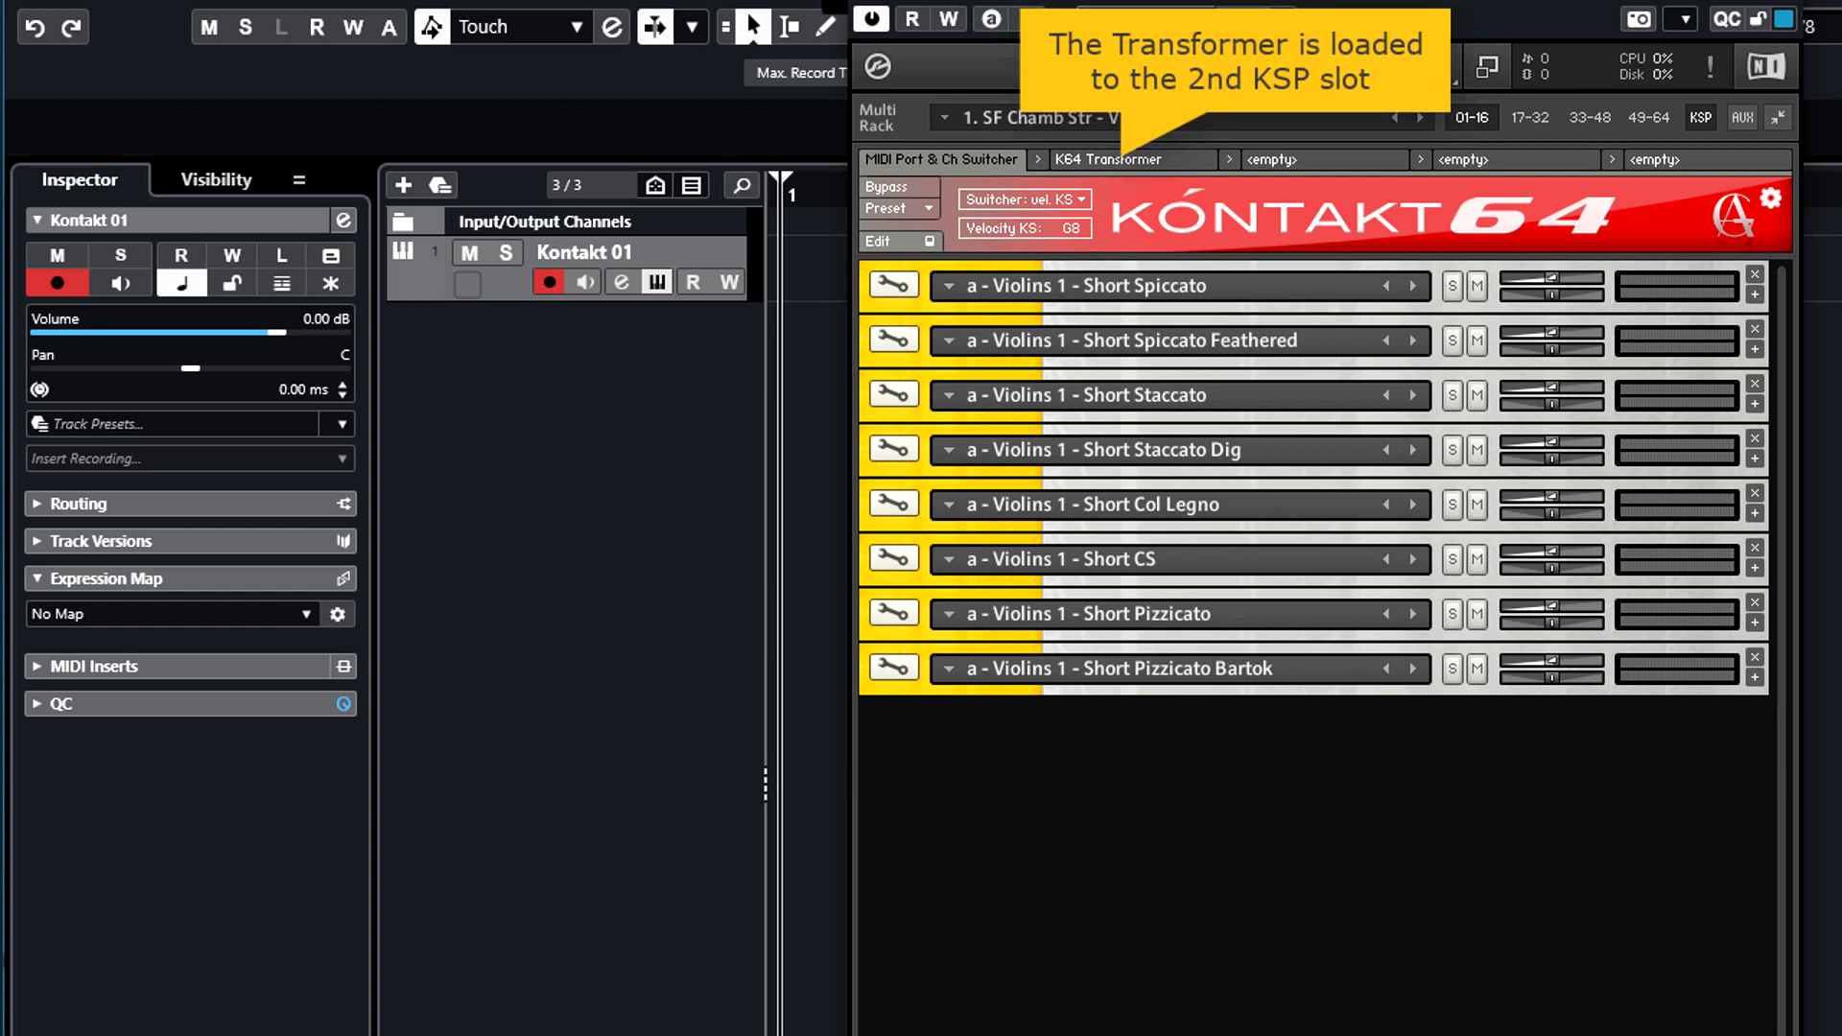
- View the loaded Violins 1 instruments in the multi rack ranges 17-32, 33-48 and 49-64
{"action": "left_click", "coordinate": [1523, 115]}
{"action": "left_click", "coordinate": [1584, 115]}
{"action": "left_click", "coordinate": [1642, 117]}
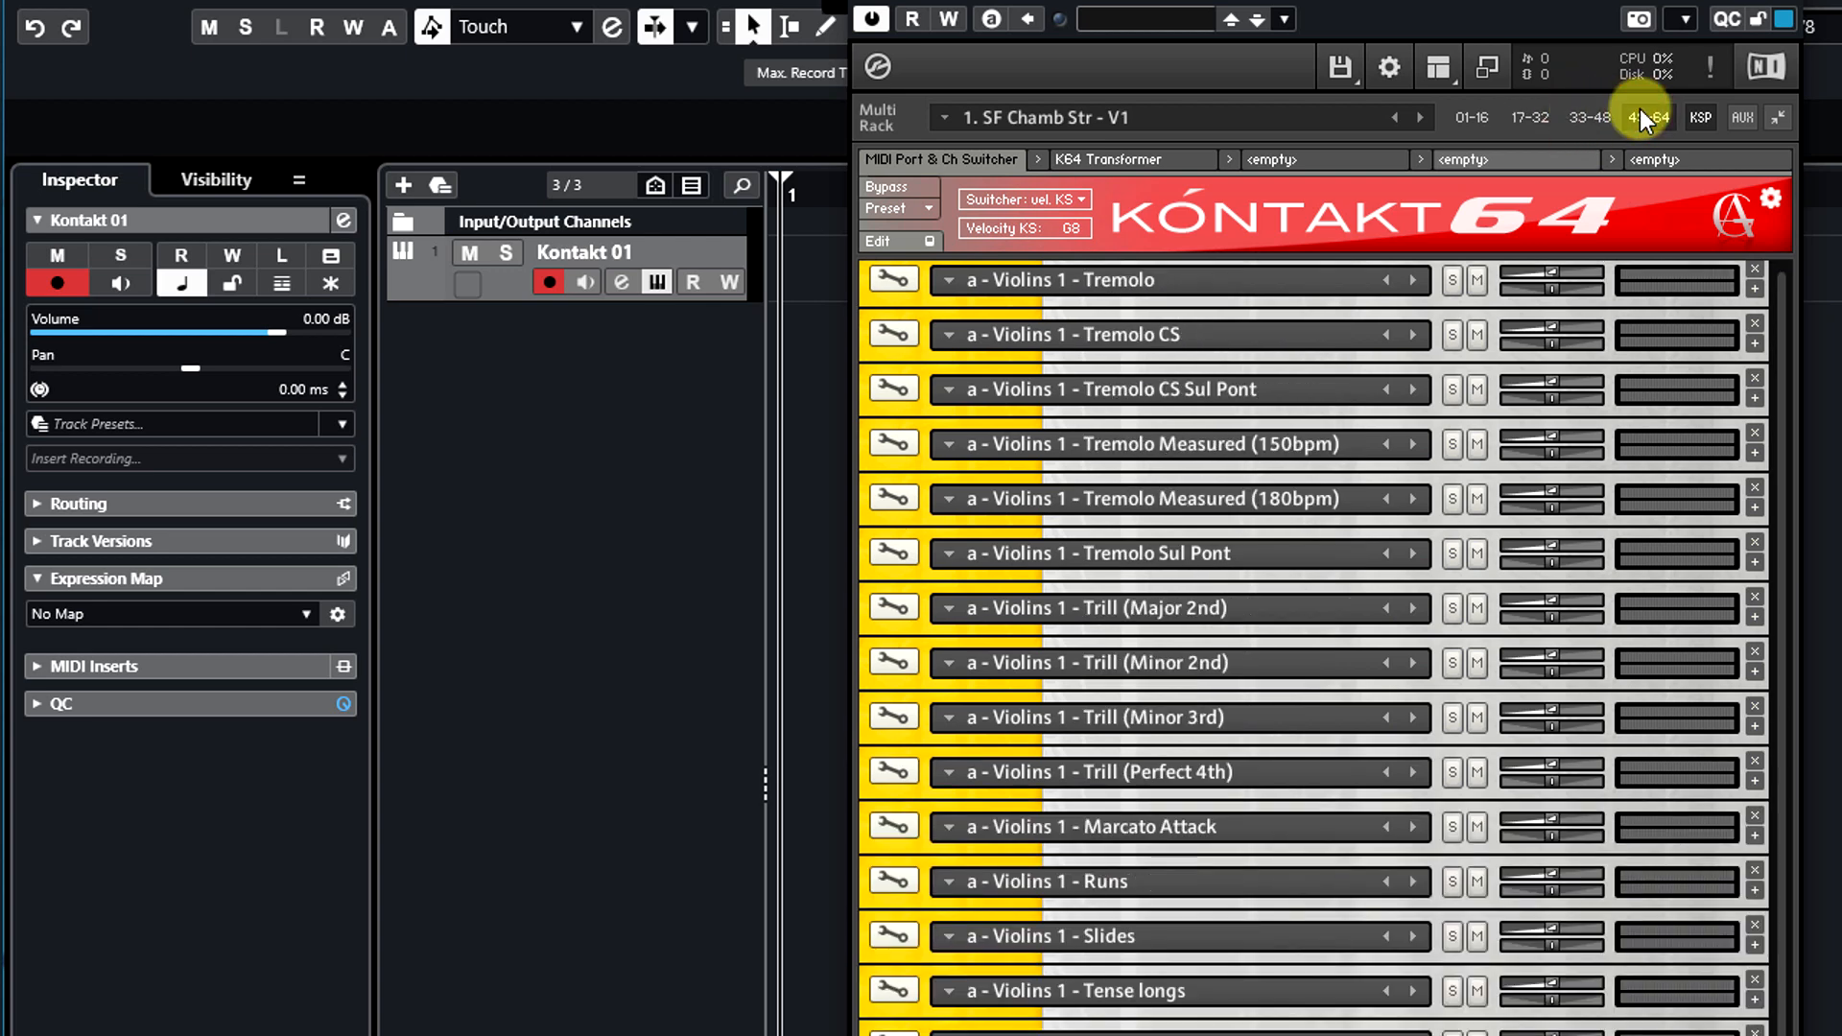
- Load the Chamb. Str - V1 attribute-type expression map from the Kontakt 64 v1.0 Spitfire Audio chamber strings folder
{"action": "left_click", "coordinate": [125, 614]}
{"action": "left_click", "coordinate": [113, 773]}
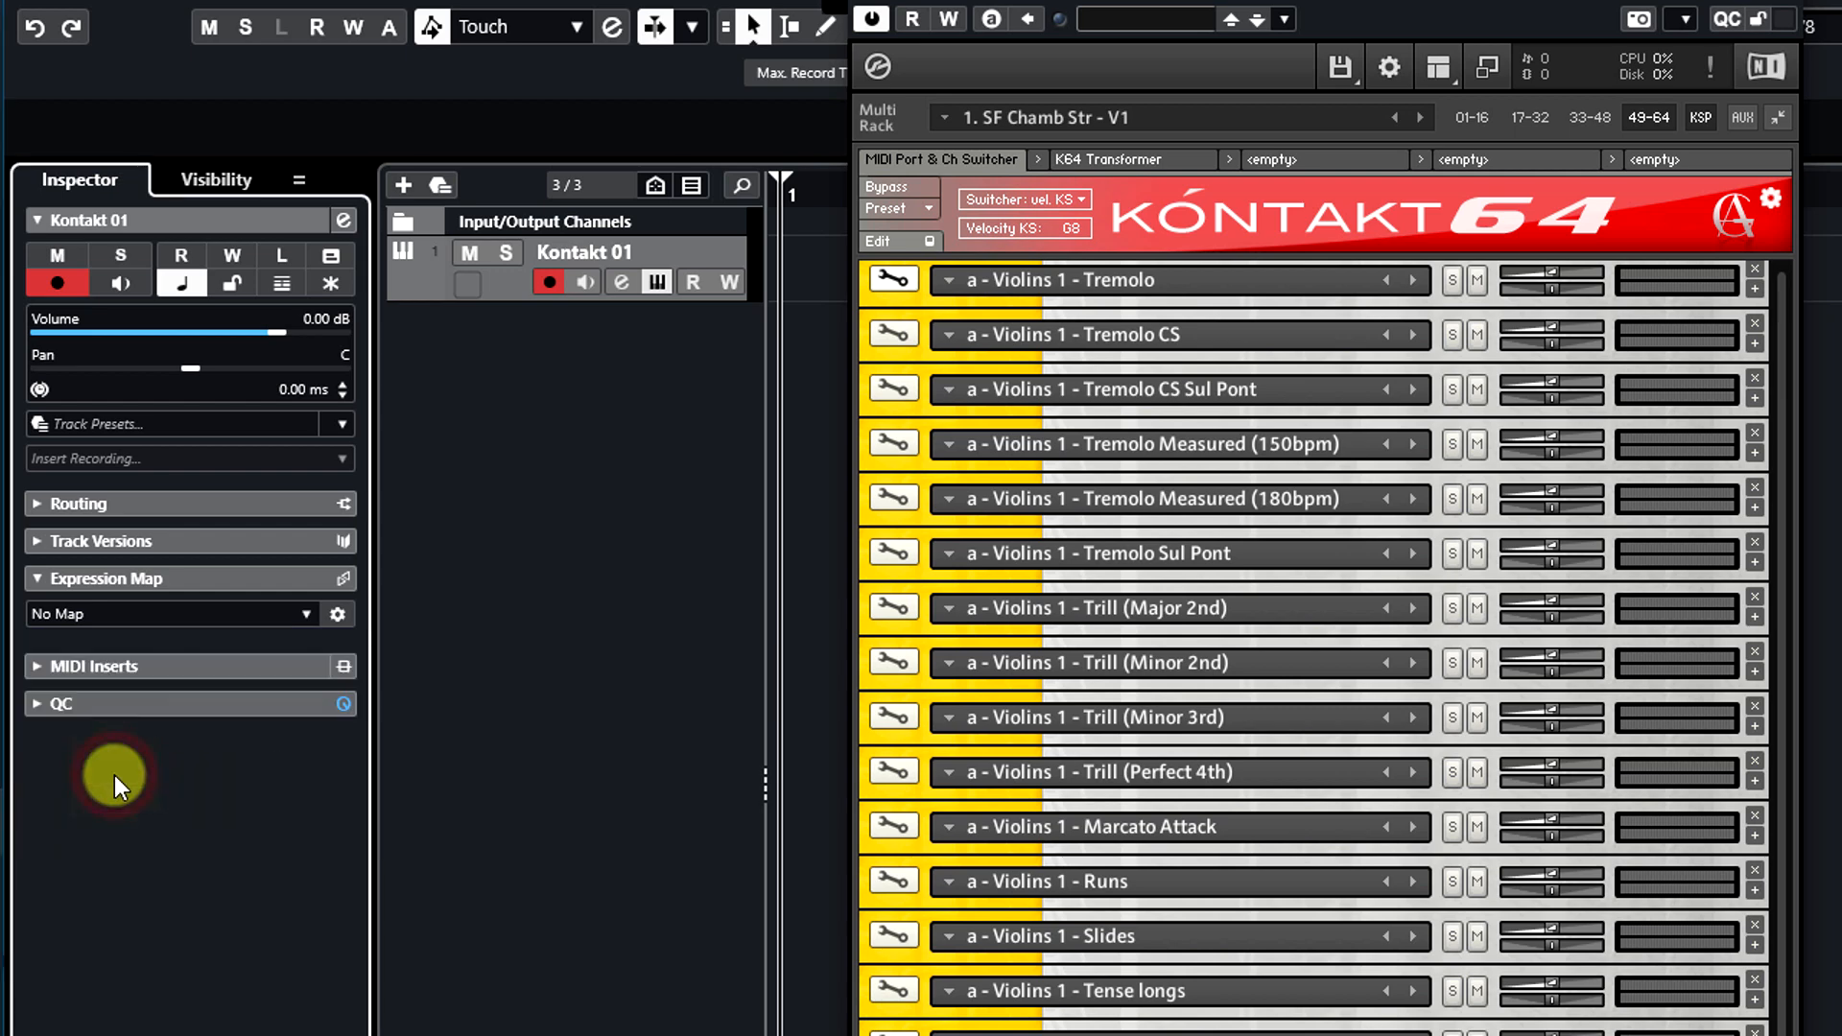
{"action": "left_click", "coordinate": [645, 892]}
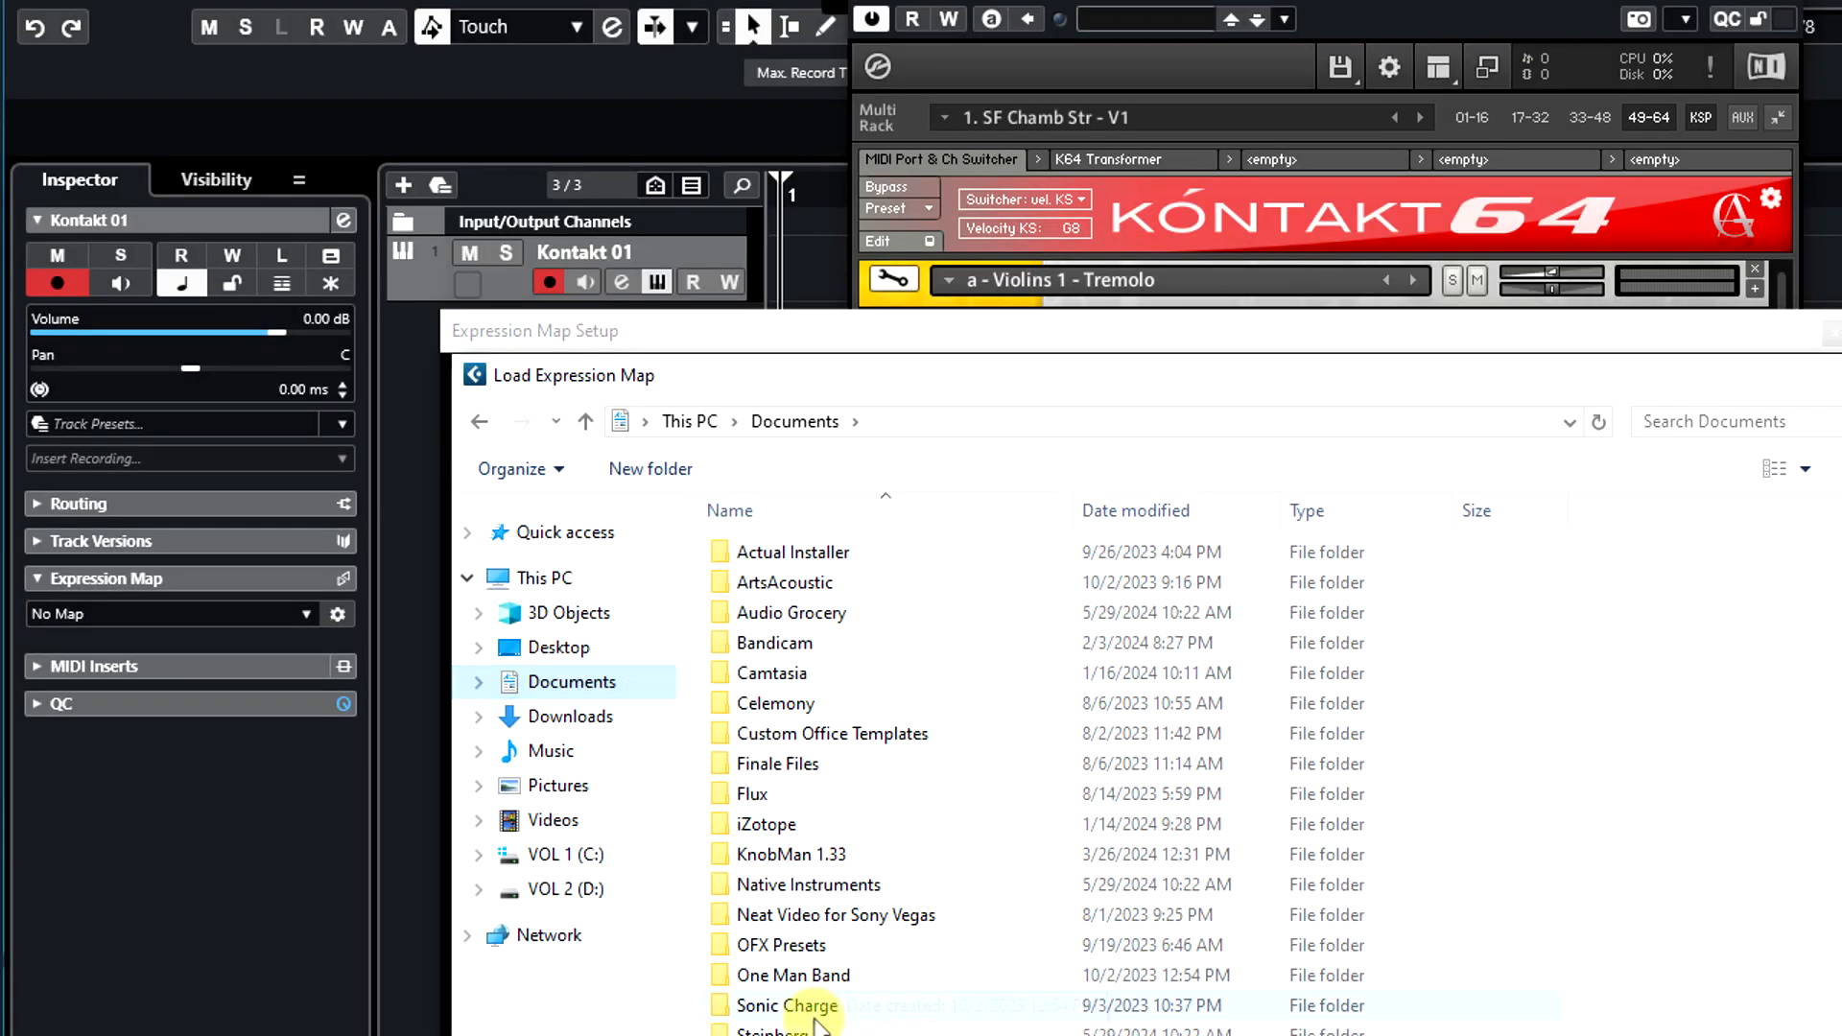
{"action": "double_click", "coordinate": [792, 1028]}
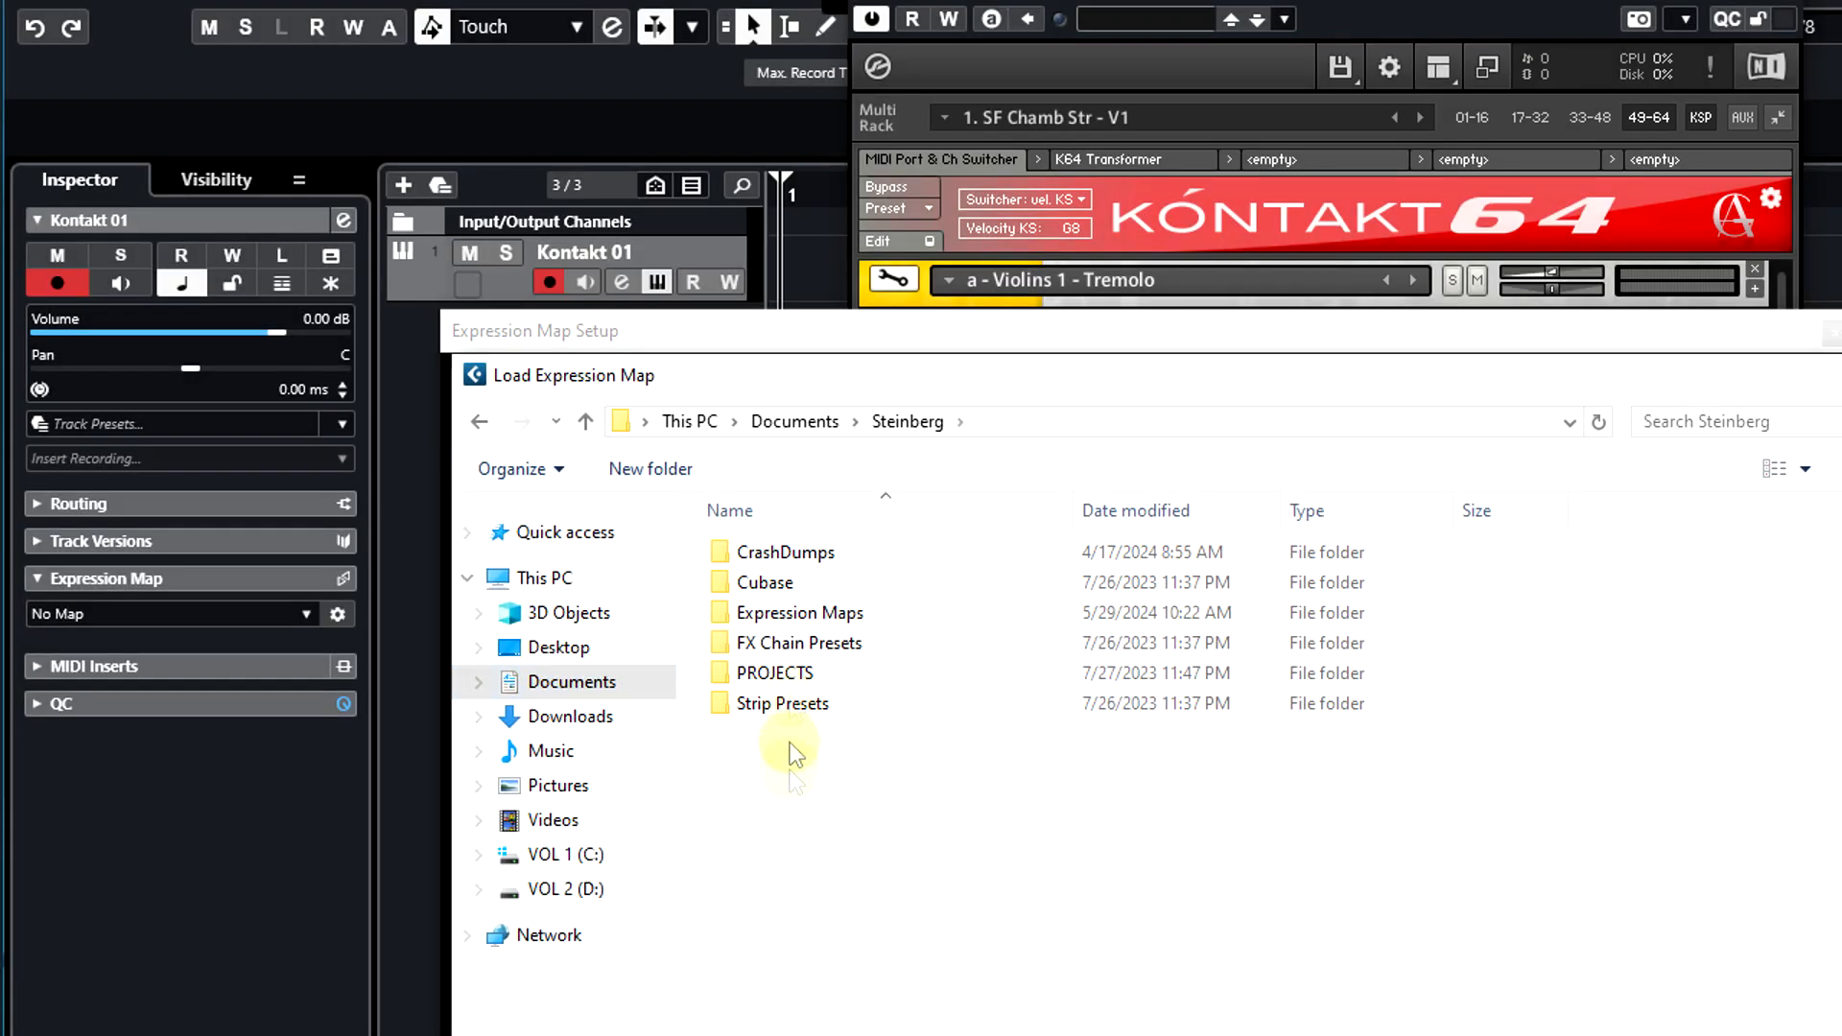
{"action": "double_click", "coordinate": [767, 612]}
{"action": "double_click", "coordinate": [761, 554]}
{"action": "double_click", "coordinate": [761, 554]}
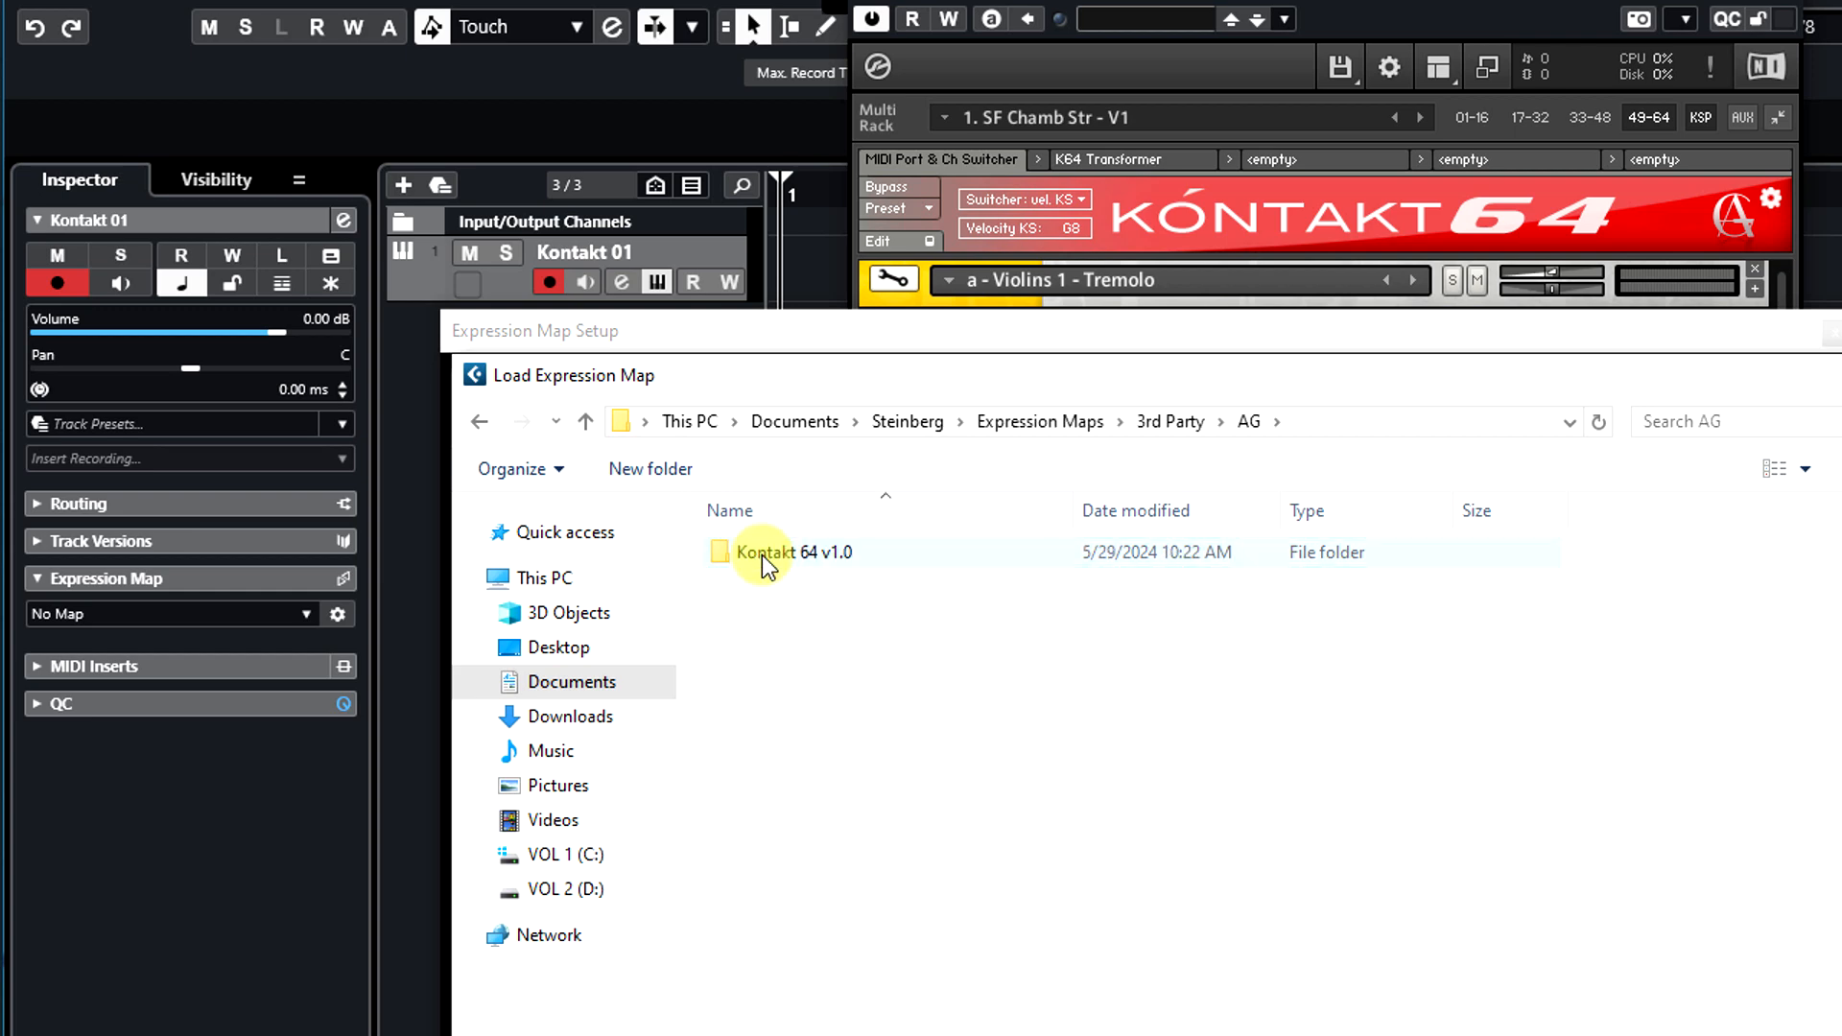
{"action": "double_click", "coordinate": [762, 554]}
{"action": "double_click", "coordinate": [761, 580]}
{"action": "double_click", "coordinate": [765, 643]}
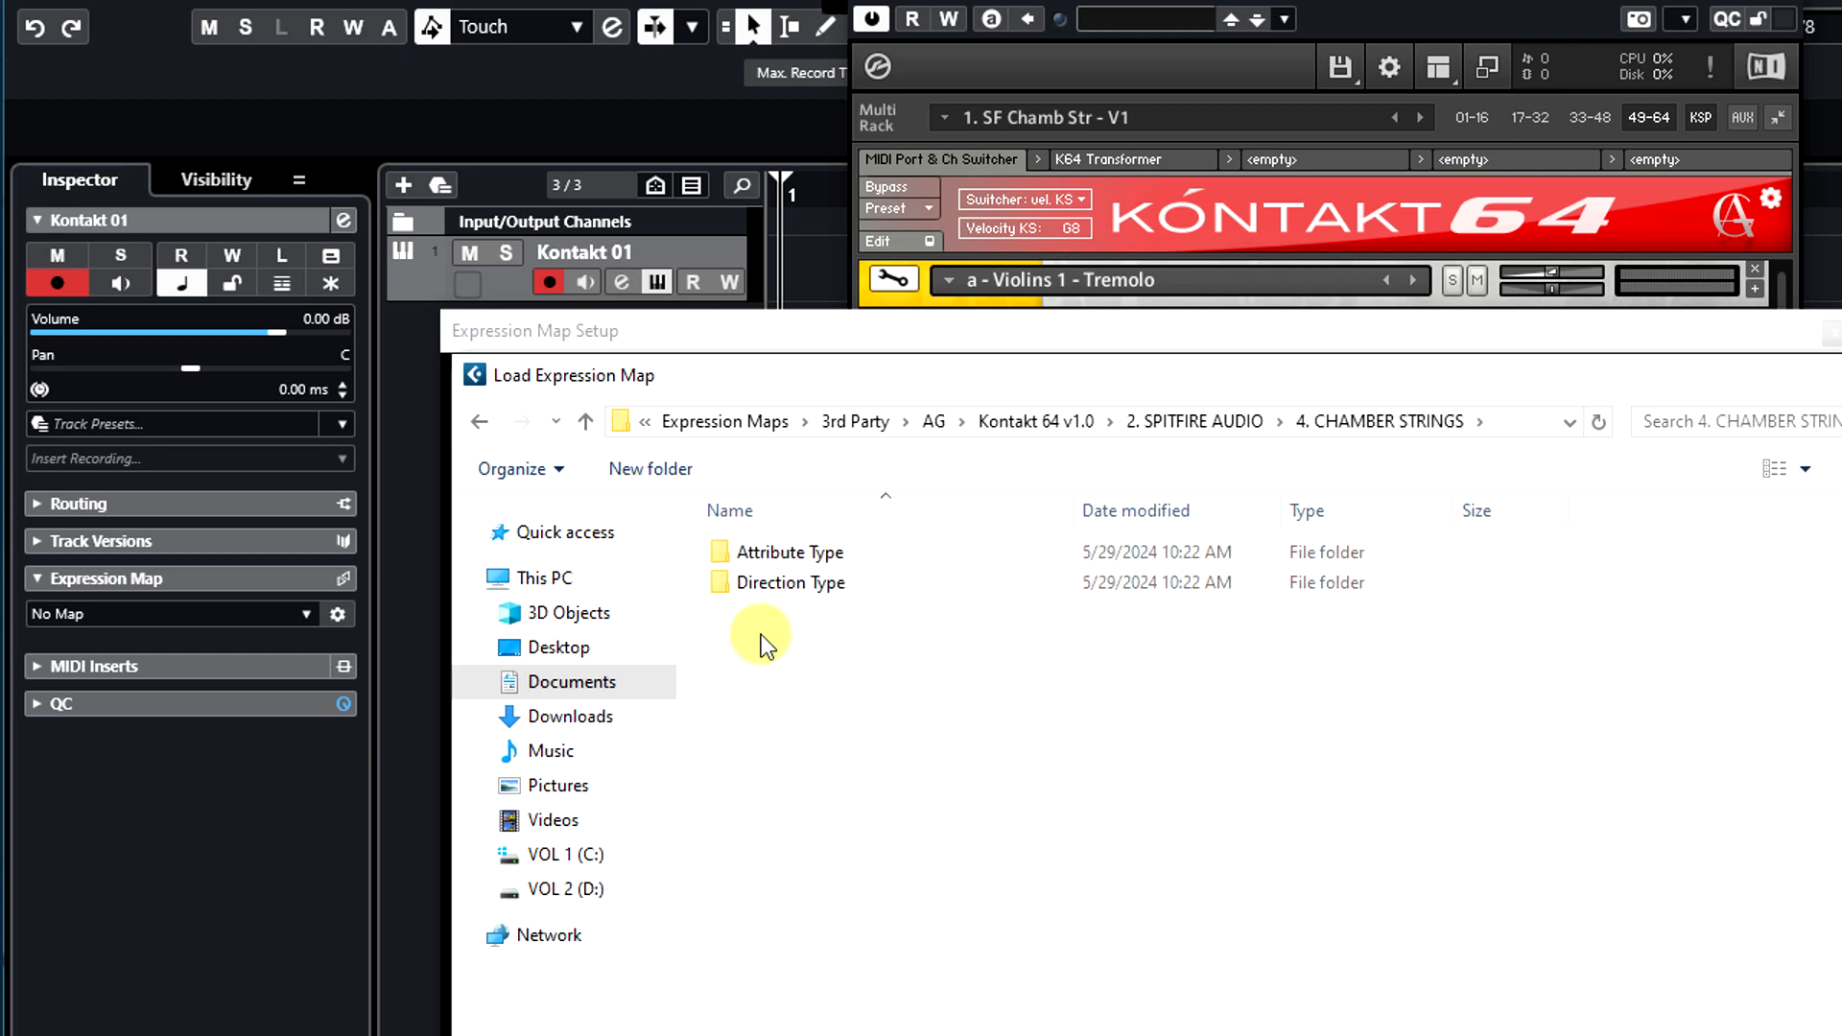
{"action": "double_click", "coordinate": [779, 554]}
{"action": "double_click", "coordinate": [779, 554]}
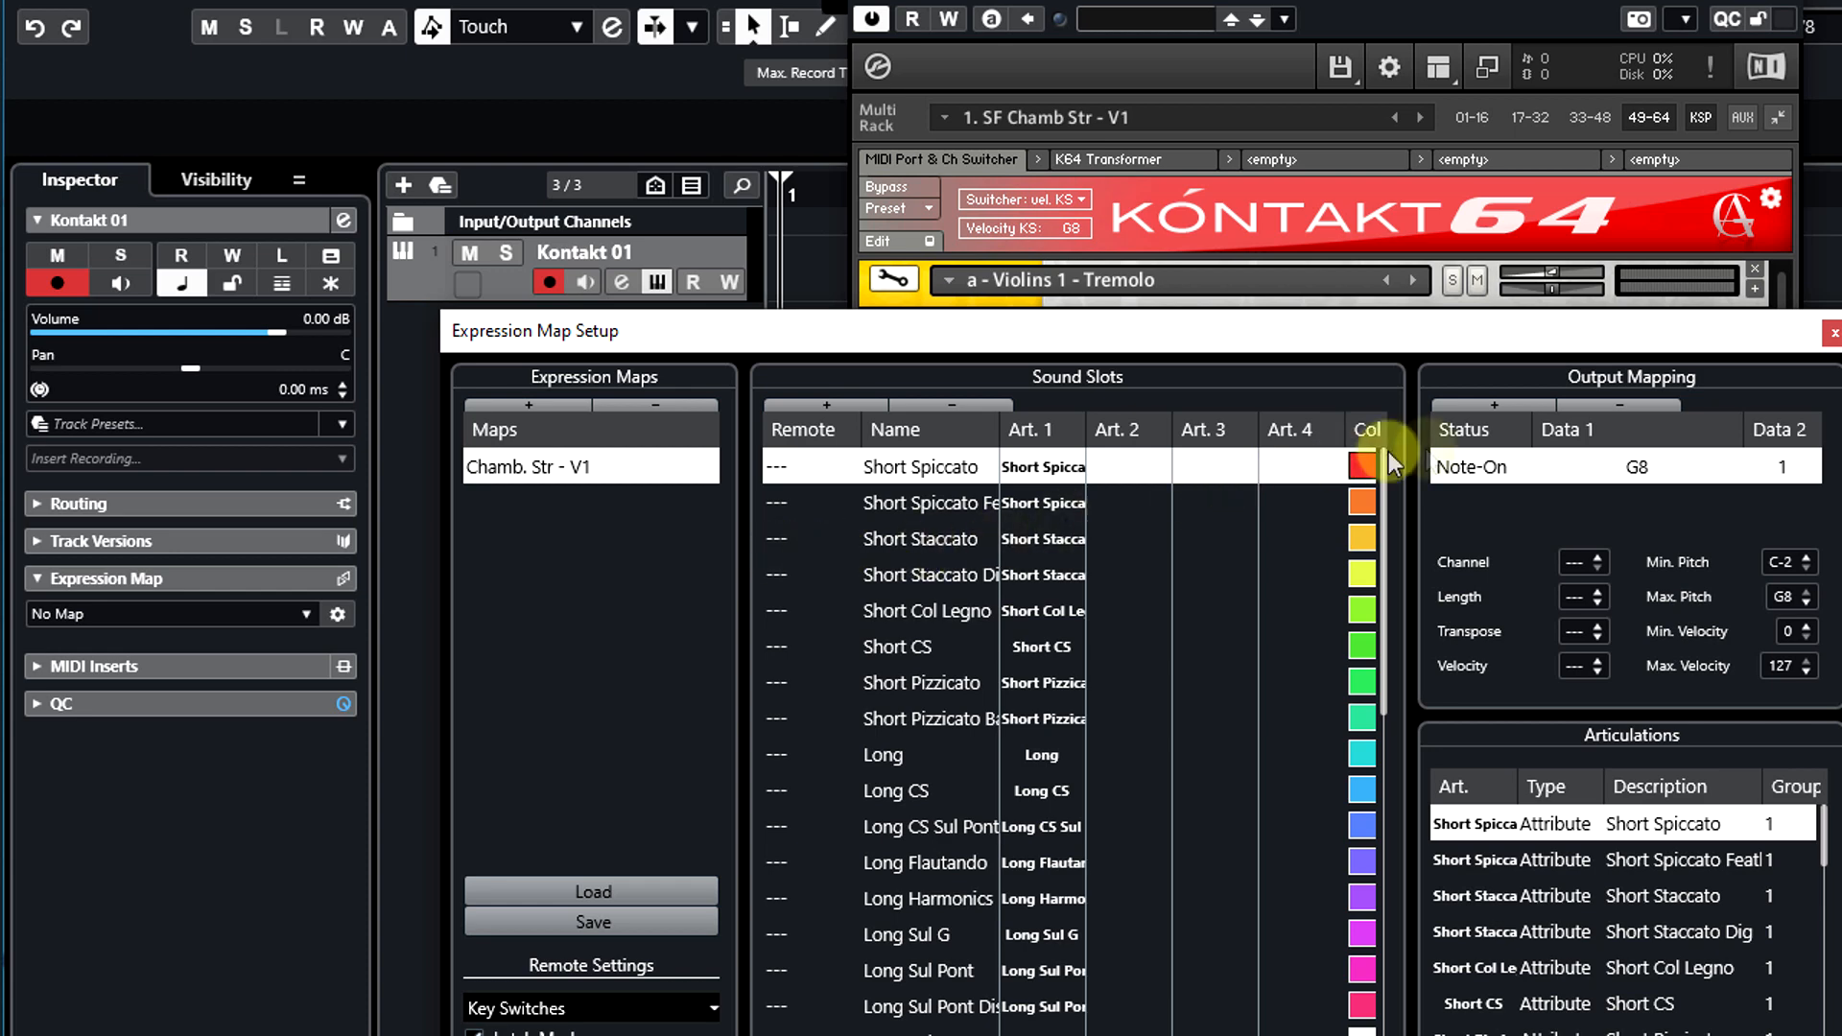
- Close the Expression Map Setup and assign the Chamb. Str - V1 map to the Kontakt 01 track
{"action": "left_click", "coordinate": [1832, 333]}
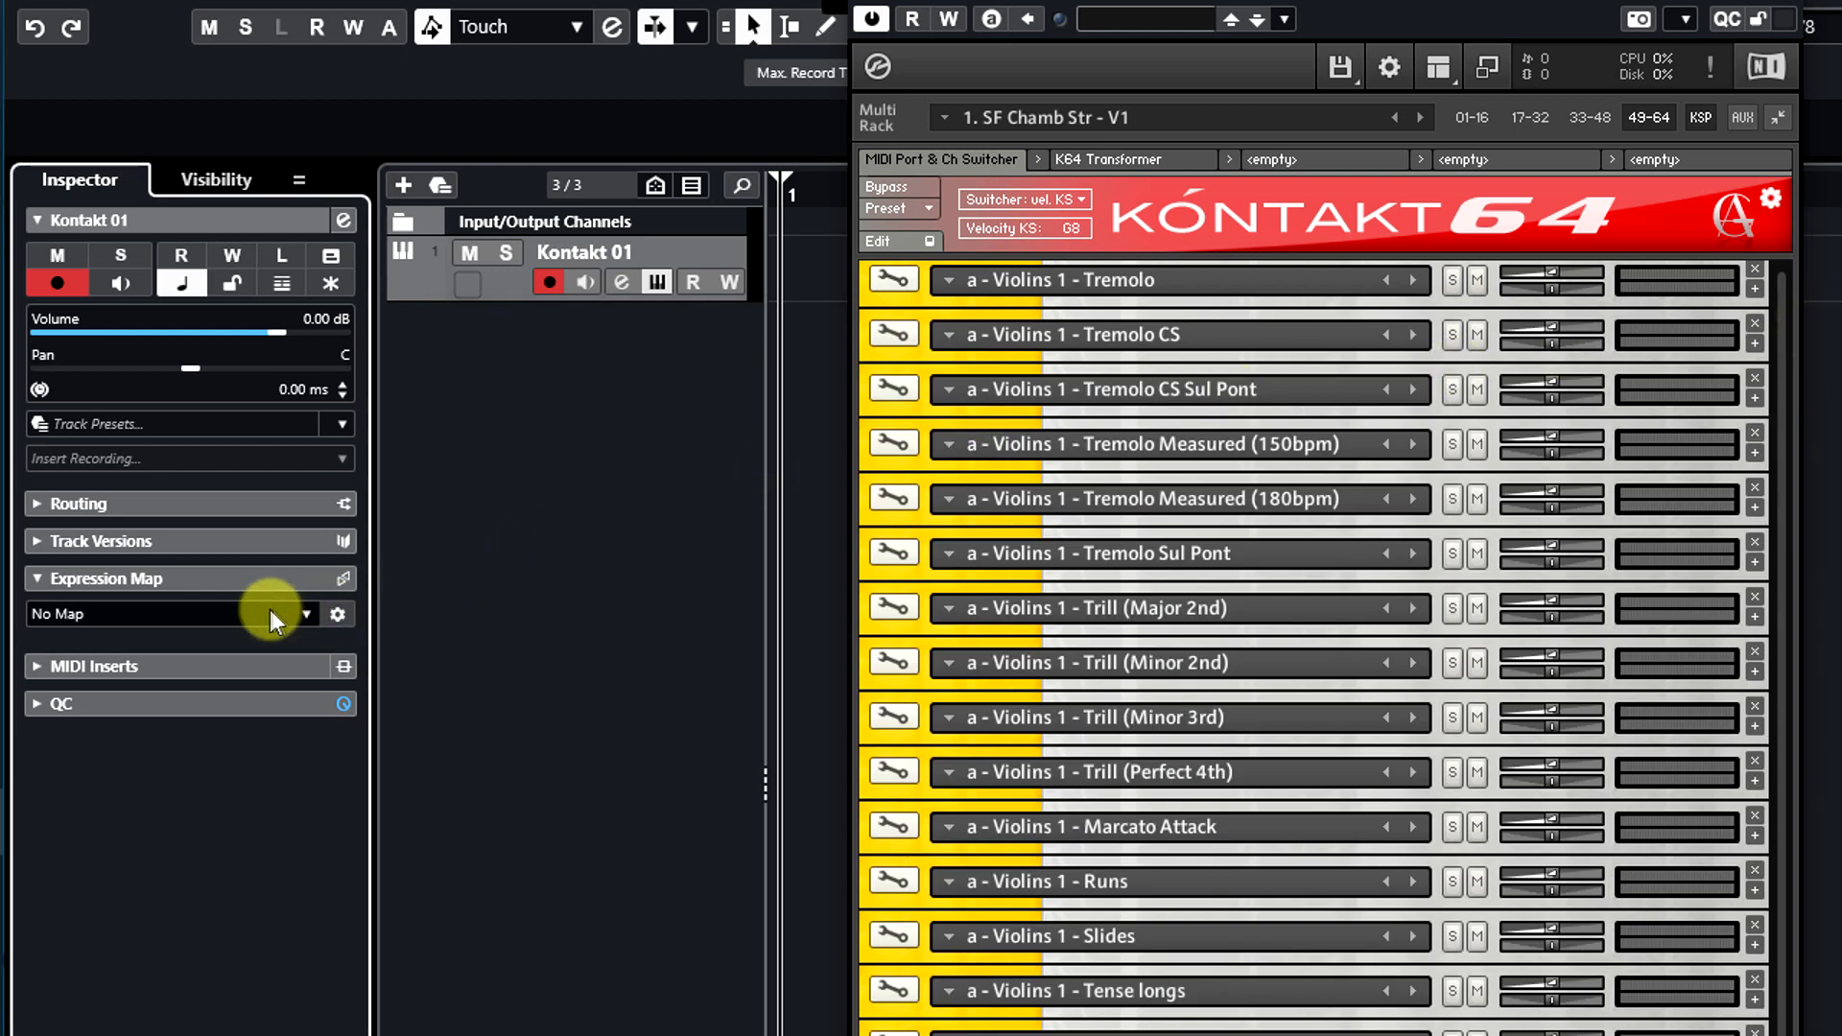
{"action": "left_click", "coordinate": [303, 614]}
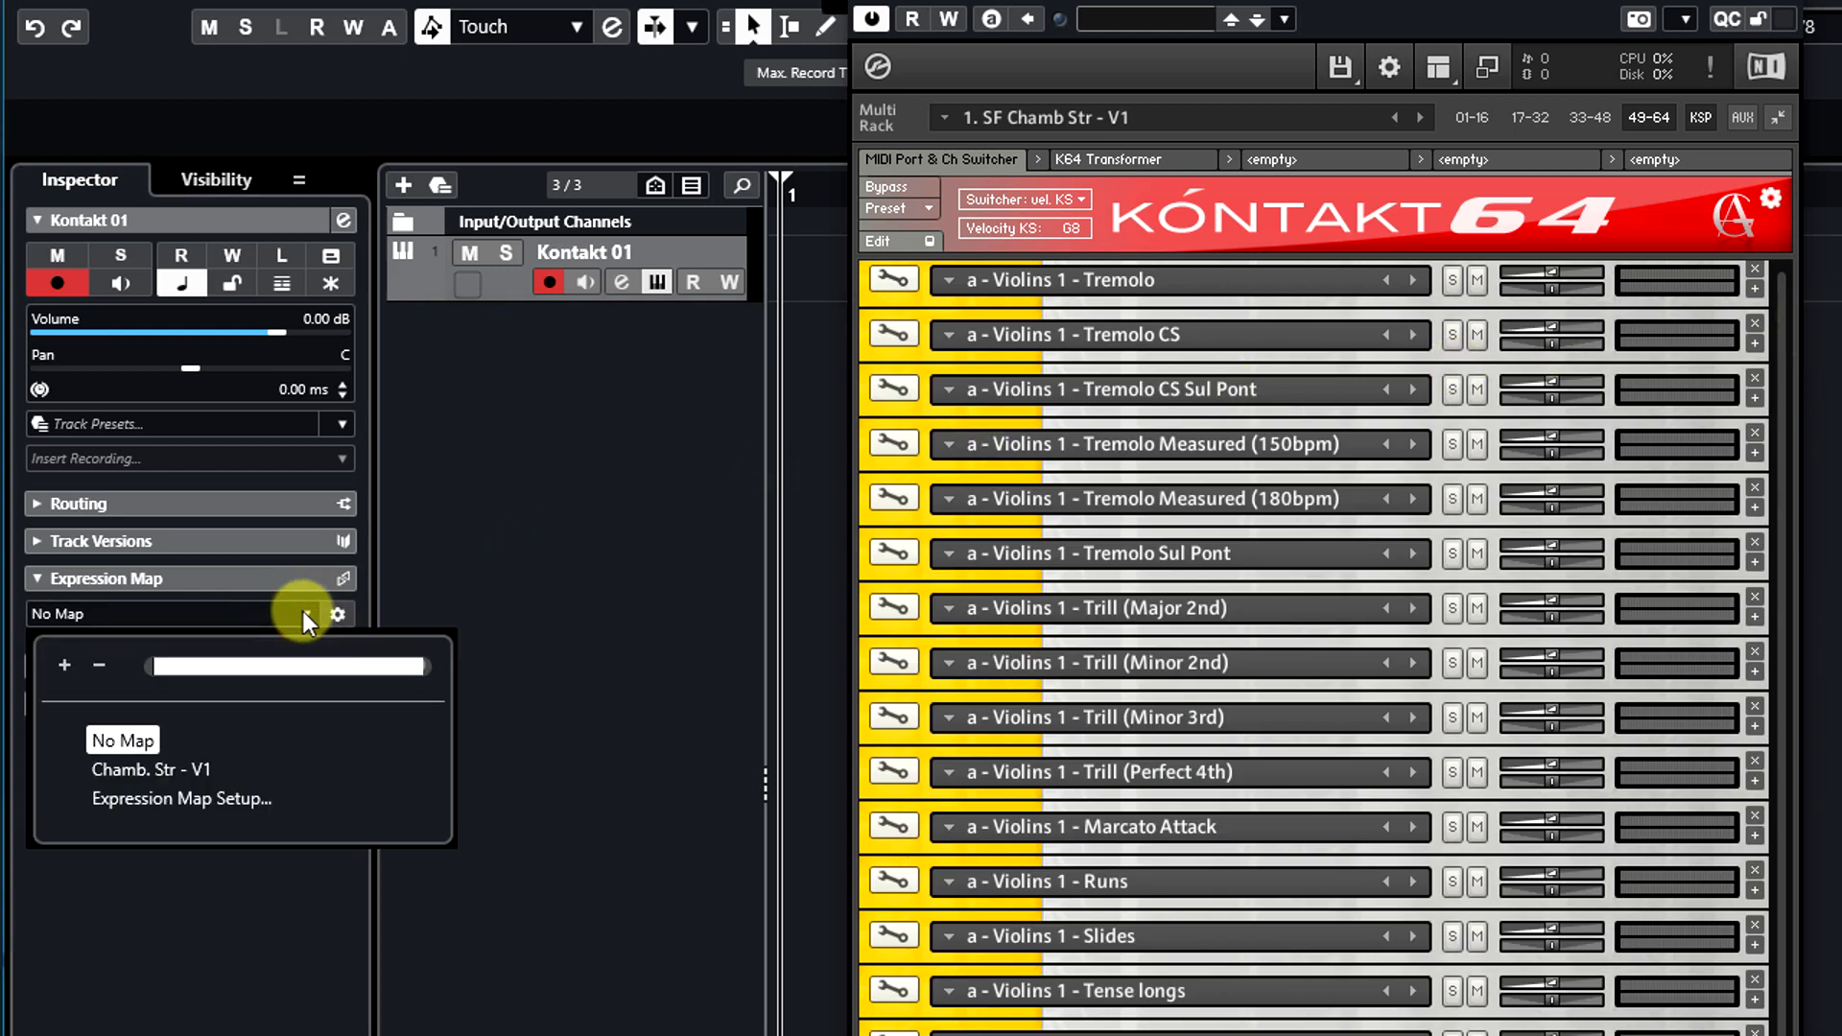
{"action": "left_click", "coordinate": [189, 774]}
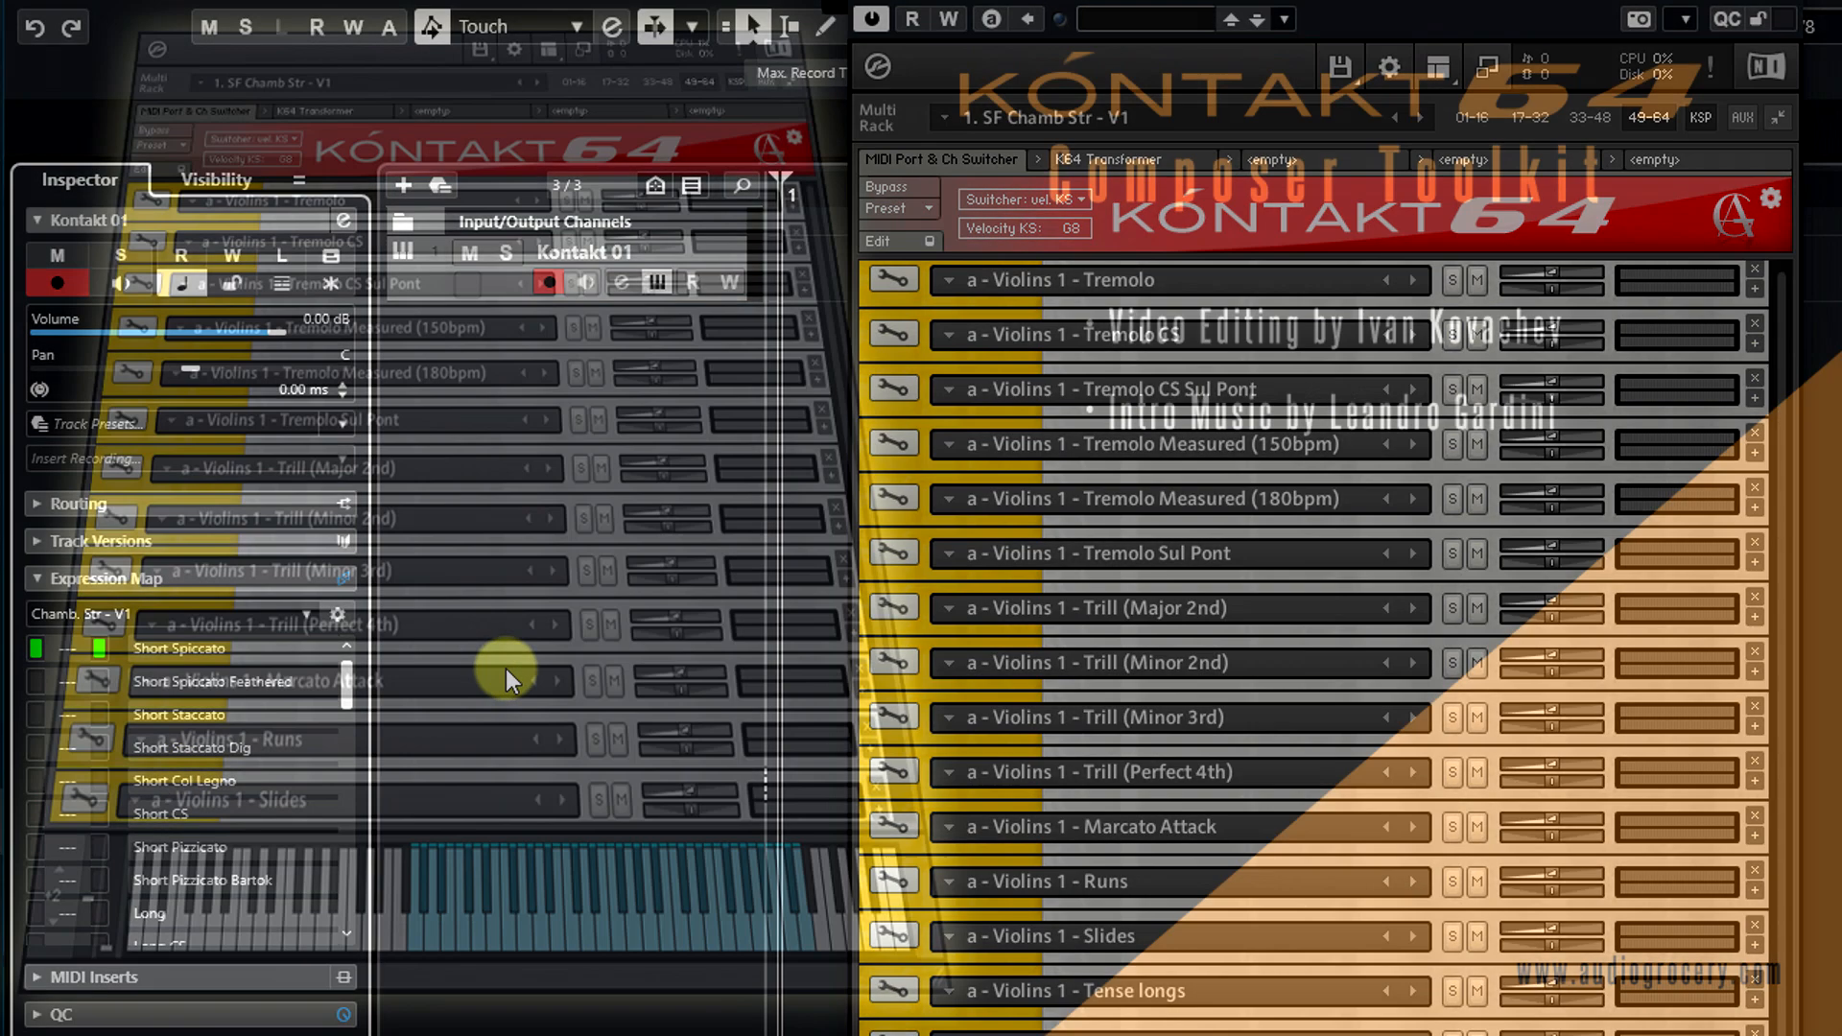